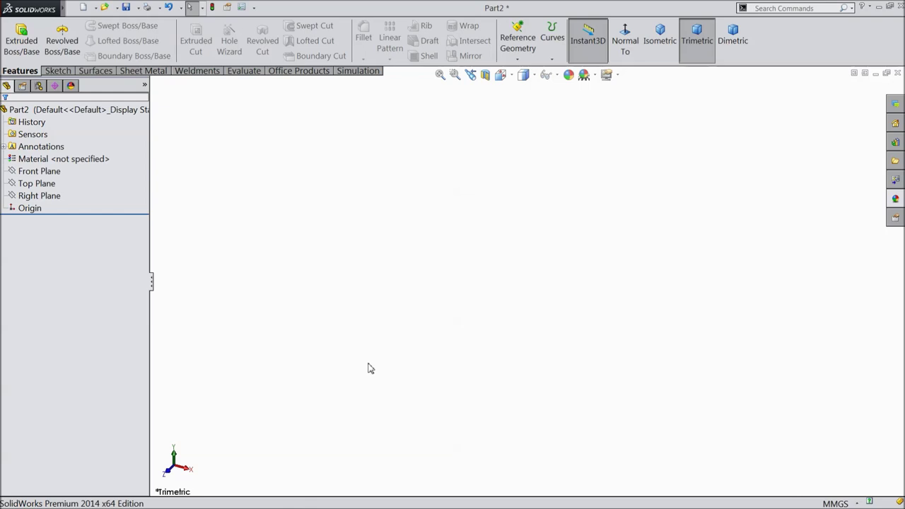
Step: On the Front Plane, sketch a vertical construction line ending at the origin and a horizontal one about 182 mm long extending left from it
click(39, 171)
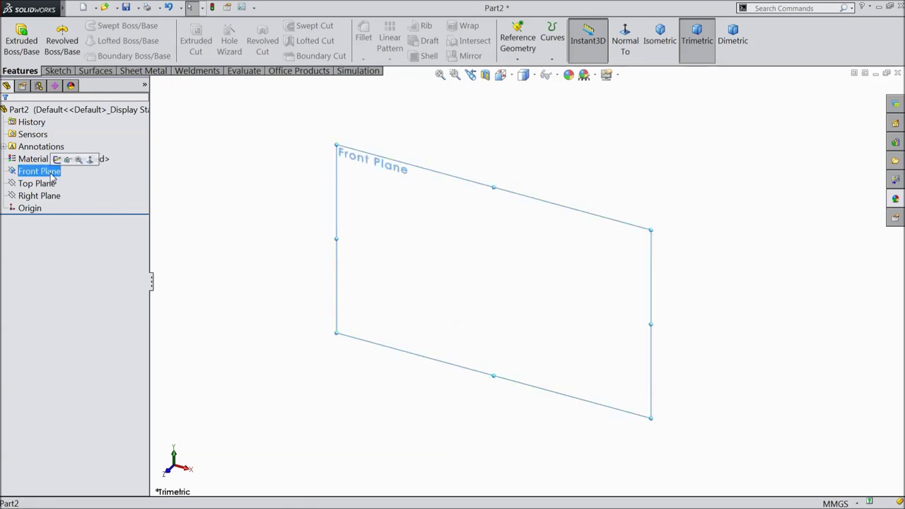
click(62, 162)
click(58, 71)
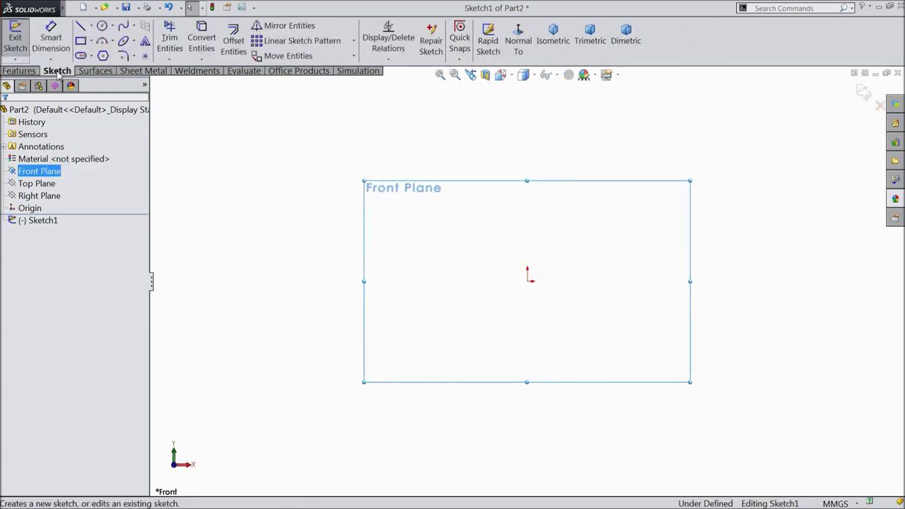
click(92, 28)
click(105, 55)
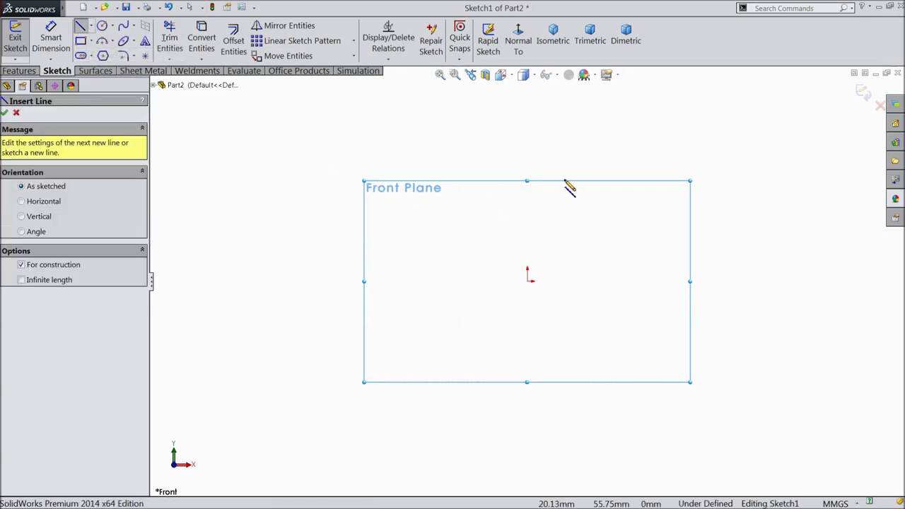
click(527, 159)
click(527, 281)
click(193, 281)
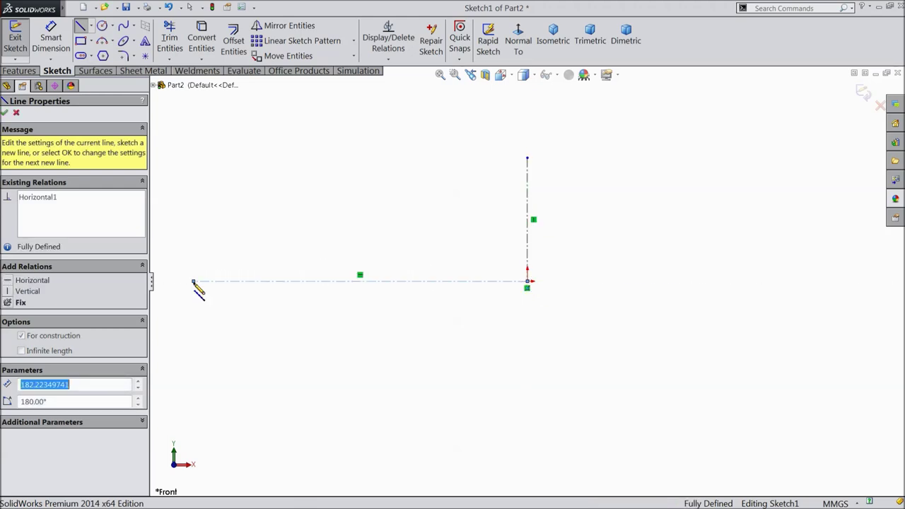
right_click(217, 281)
click(256, 91)
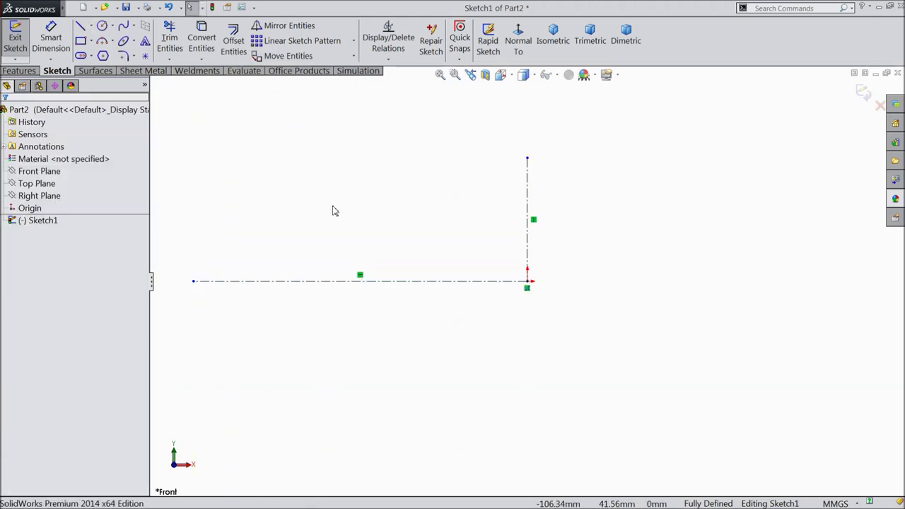
Step: Sketch a closed four-sided profile at the horizontal centerline's far end, with a vertical outer side, slanted inner side and top edge about 18 mm long
click(80, 27)
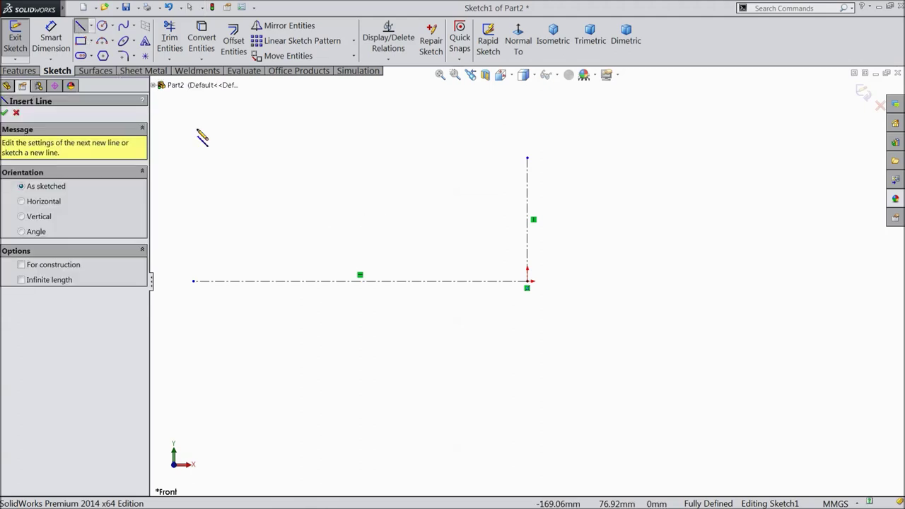
click(199, 149)
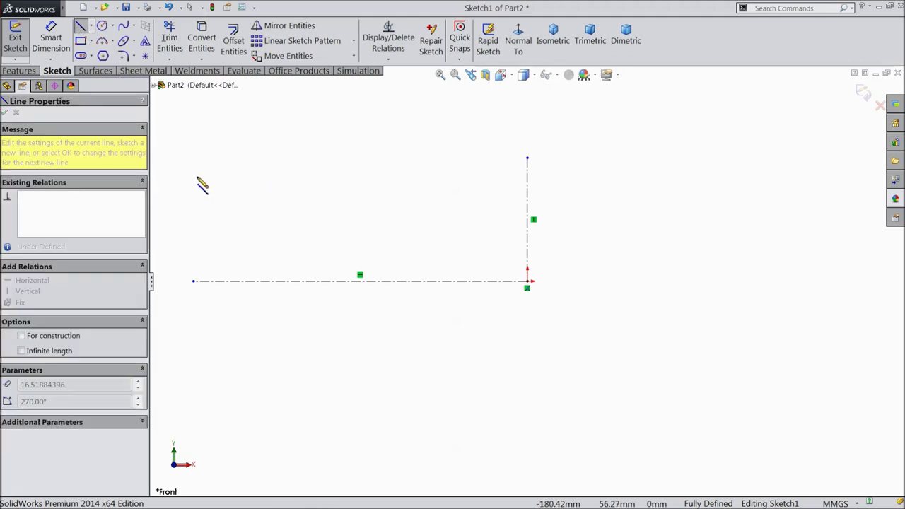
click(198, 281)
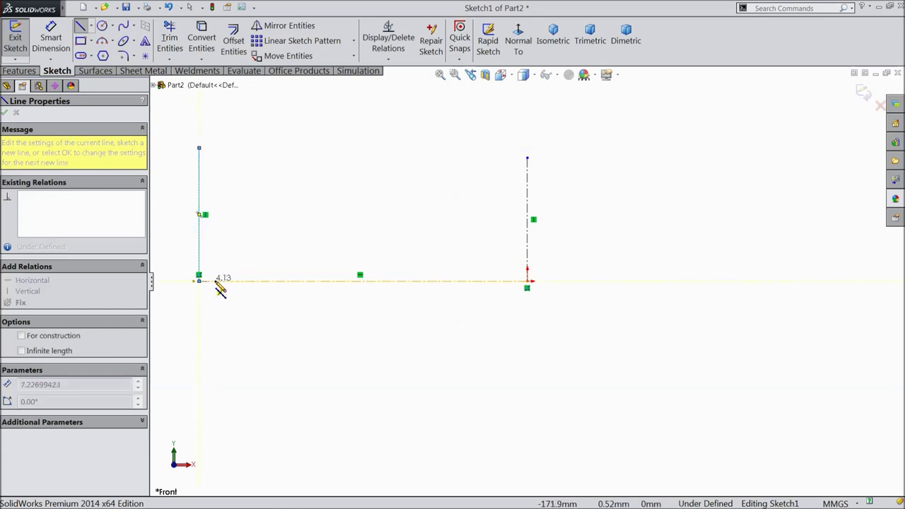
click(257, 281)
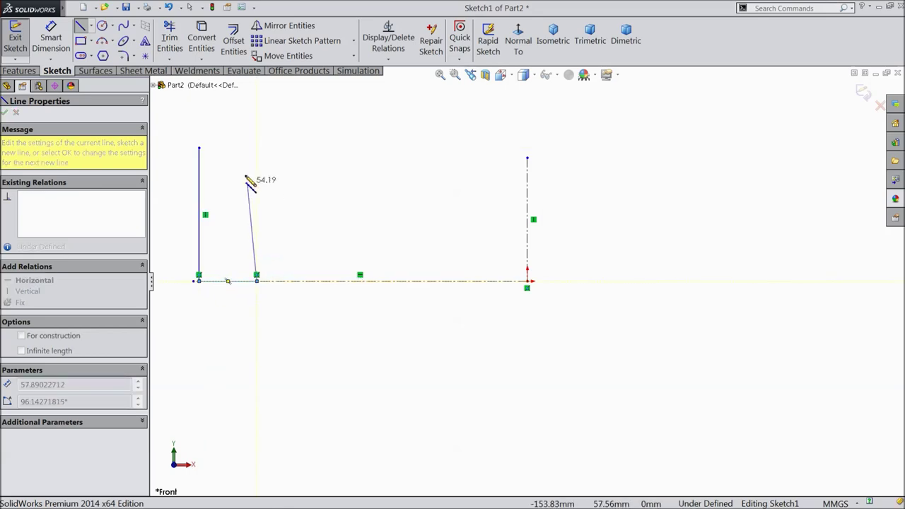
click(233, 147)
click(199, 147)
right_click(235, 106)
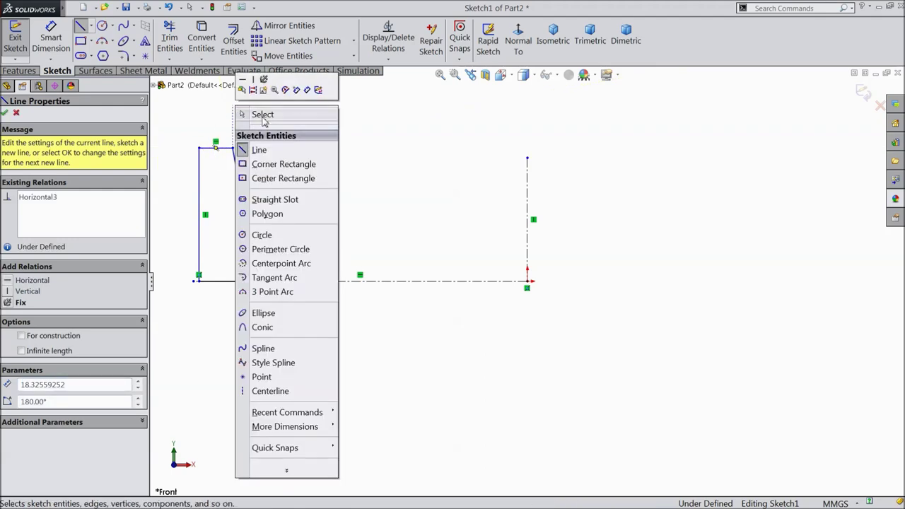
click(244, 116)
Step: Dimension the distance from the profile's vertical side to the vertical centerline at the origin as 30.5 mm
drag(299, 186, 361, 253)
scroll(319, 236, down, 2)
click(51, 37)
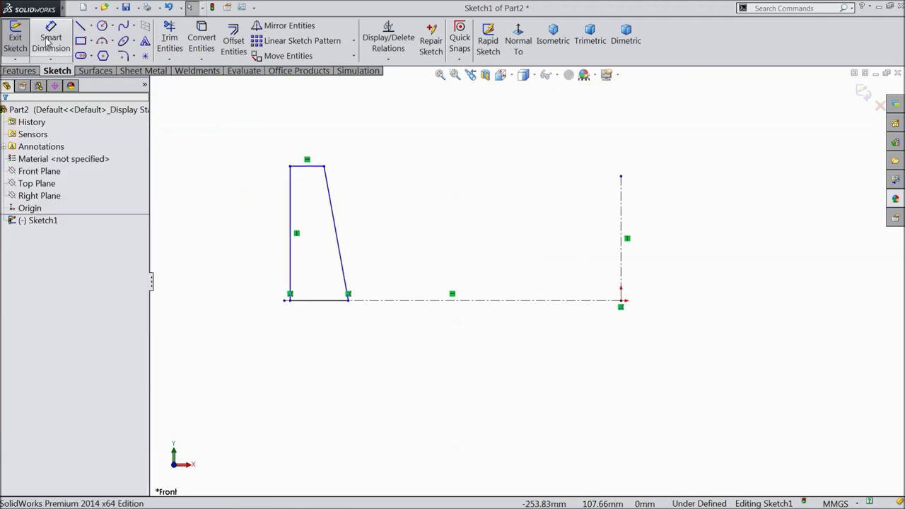
click(293, 283)
click(621, 283)
click(478, 380)
text(30.5)
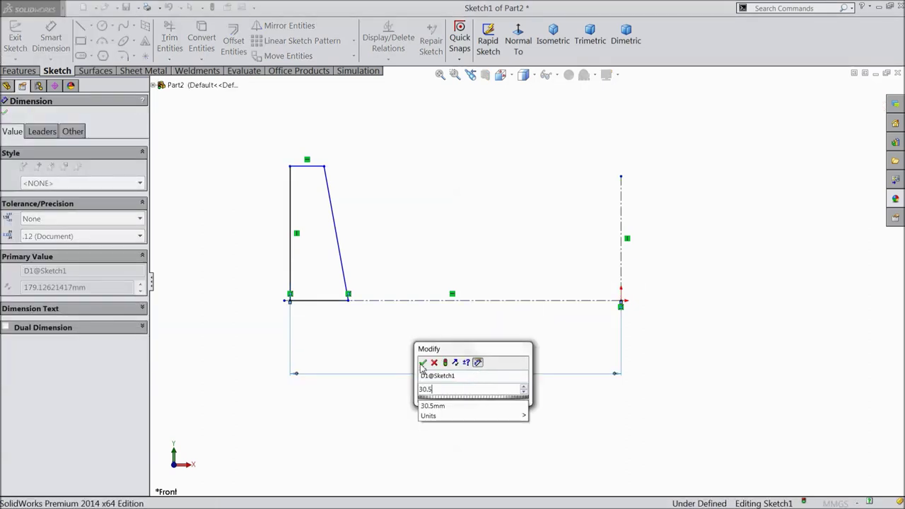
click(423, 362)
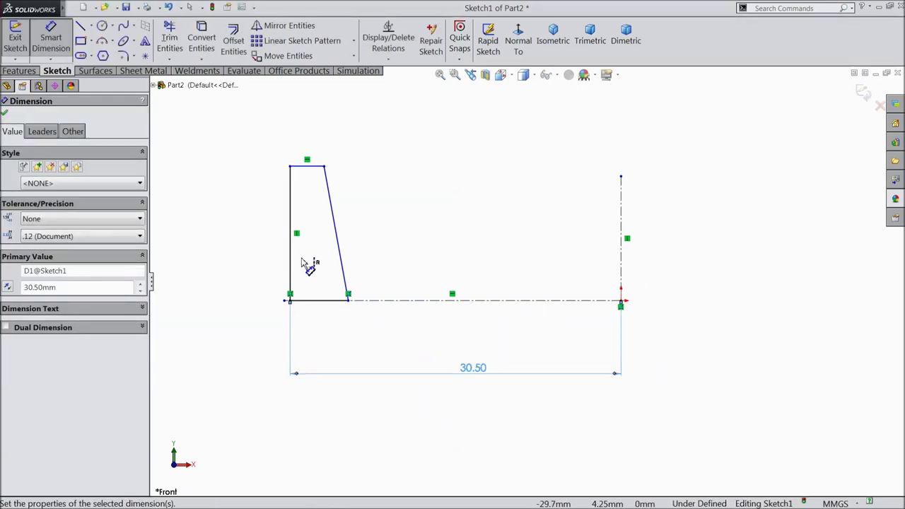
Step: Dimension the profile's vertical side as 14 mm
click(290, 251)
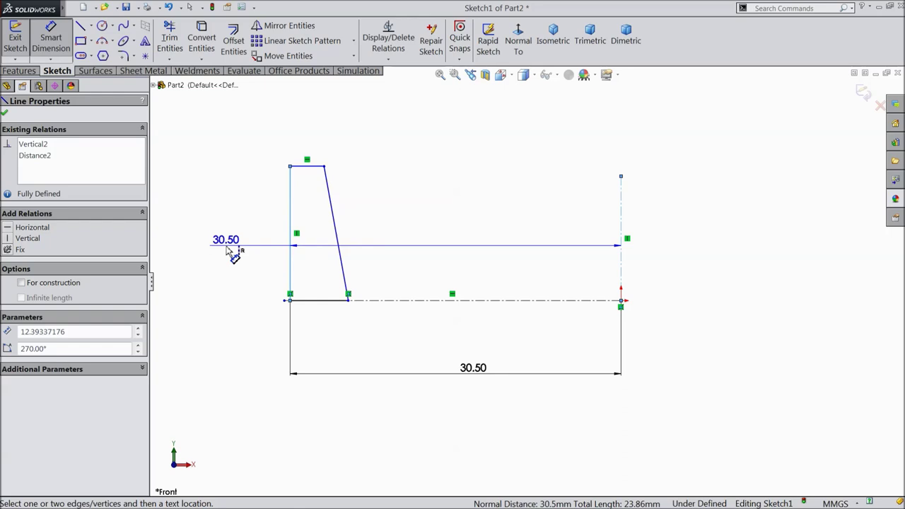
click(207, 252)
text(14)
click(152, 234)
Step: Dimension the profile's base edge on the horizontal centerline as 5.75 mm
scroll(344, 311, down, 3)
click(346, 306)
click(356, 342)
text(5.)
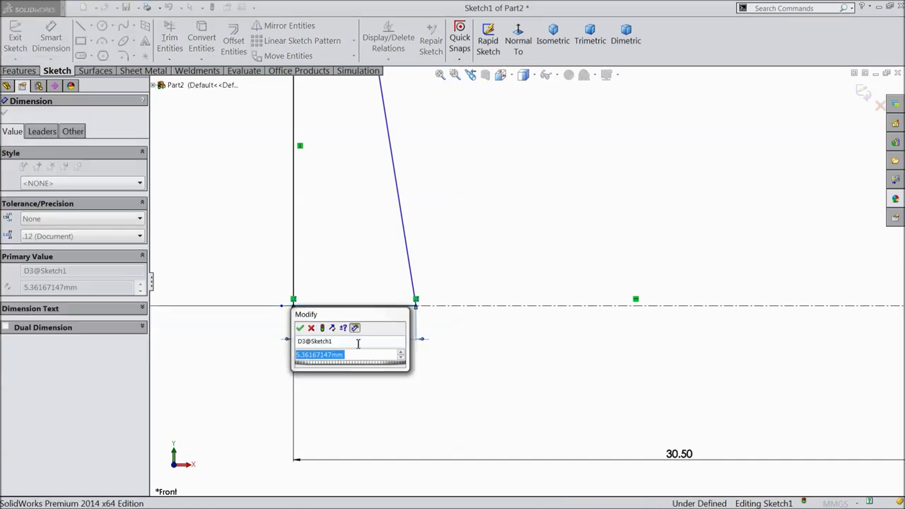
text(75)
click(300, 328)
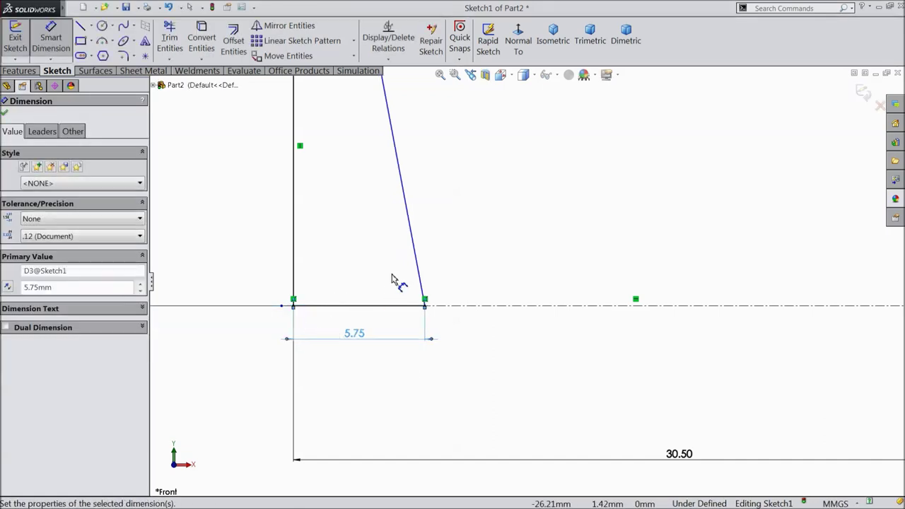
Step: Dimension the profile's top edge as 2.75 mm
scroll(390, 299, up, 3)
scroll(424, 160, down, 3)
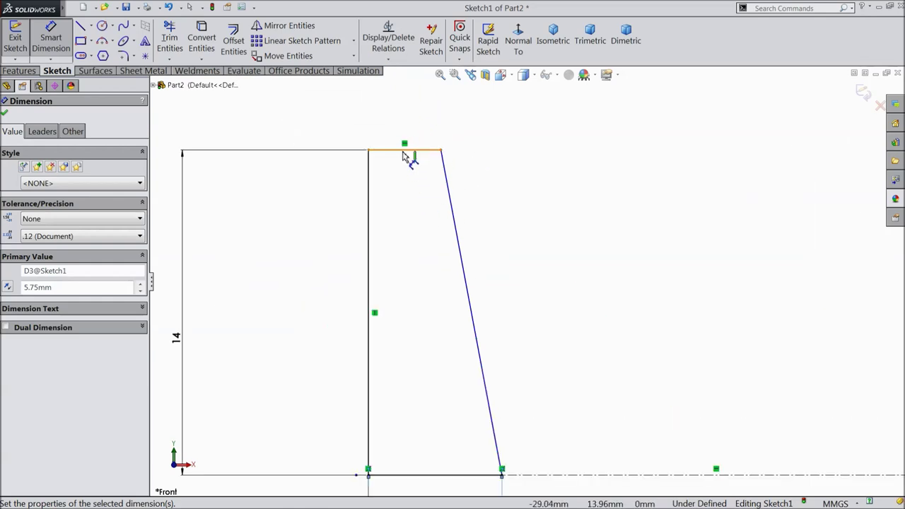
click(407, 149)
click(404, 128)
text(2.7)
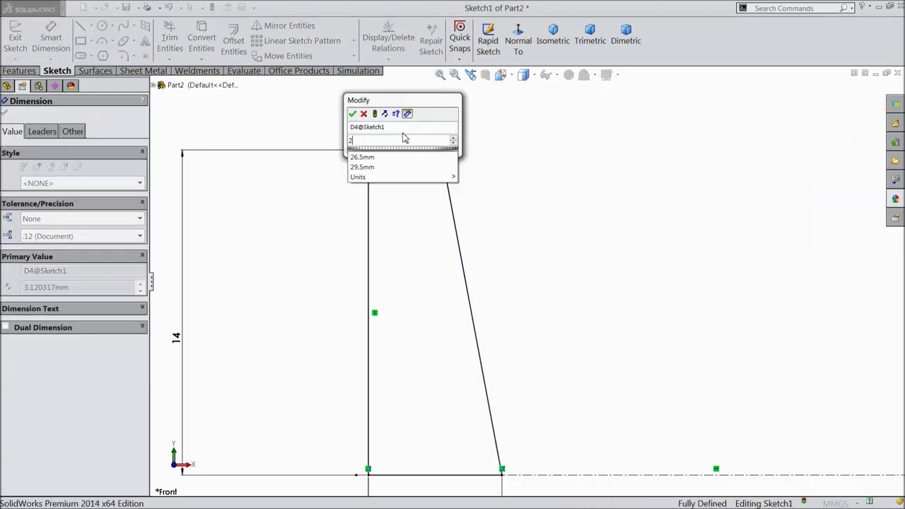
key(Return)
scroll(424, 292, up, 3)
scroll(467, 339, down, 3)
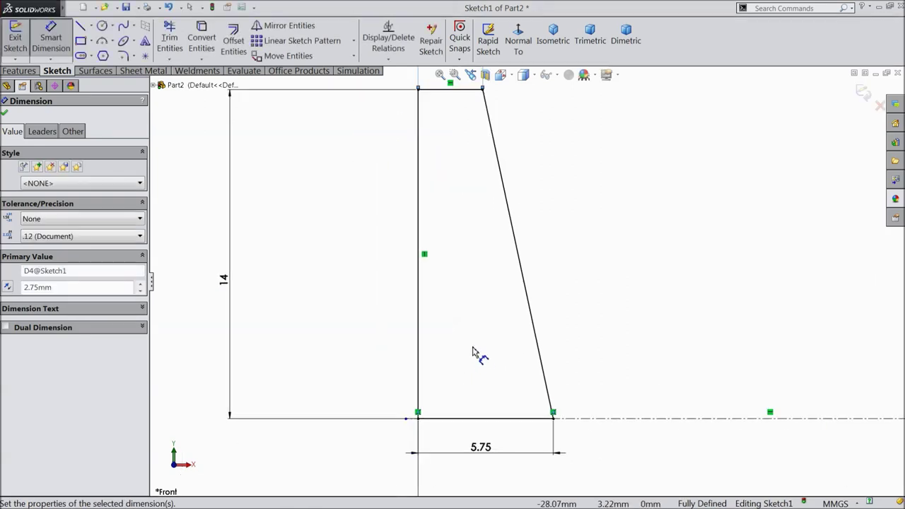
click(4, 113)
Step: Round the two lower corners of the profile with 0.8 mm sketch fillets
click(123, 55)
text(0.7)
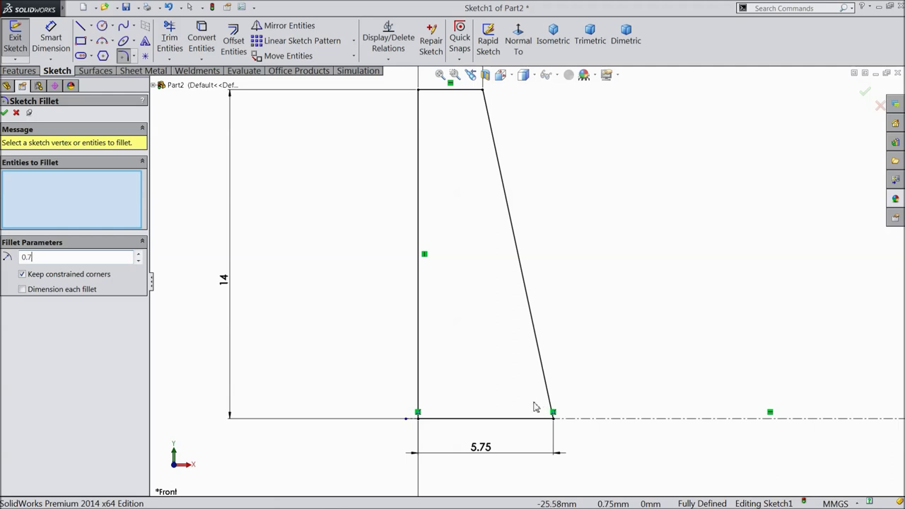
click(419, 416)
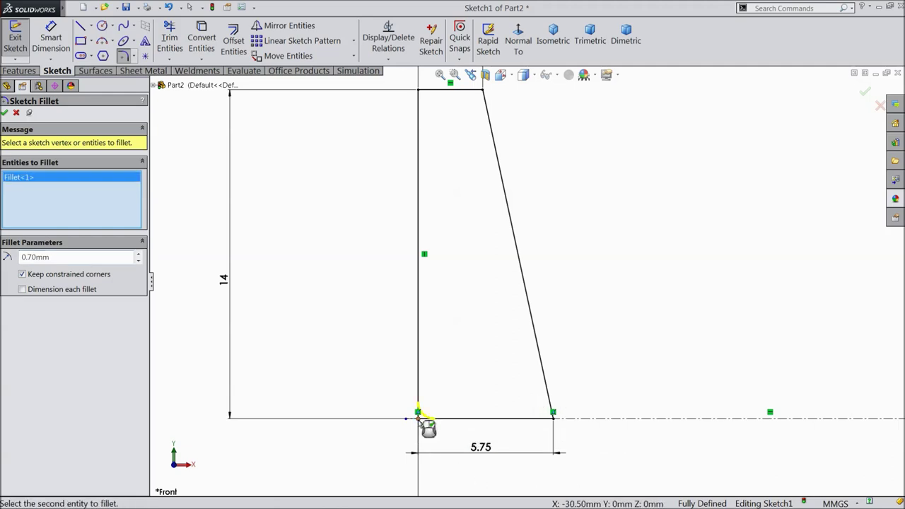
click(555, 418)
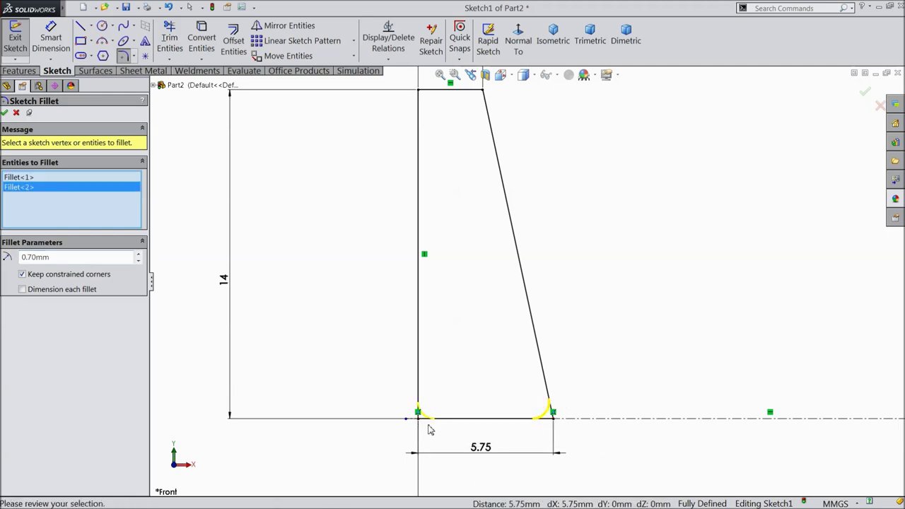
drag(70, 263, 9, 257)
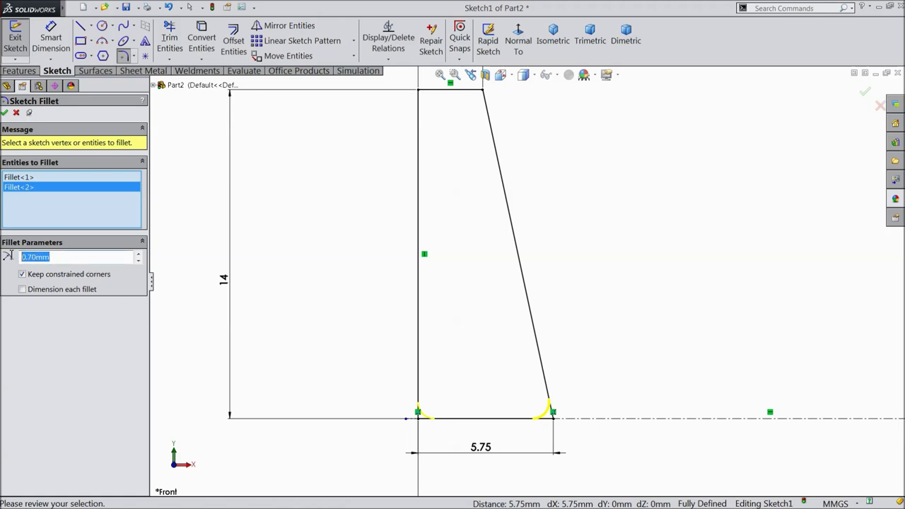
text(0.8)
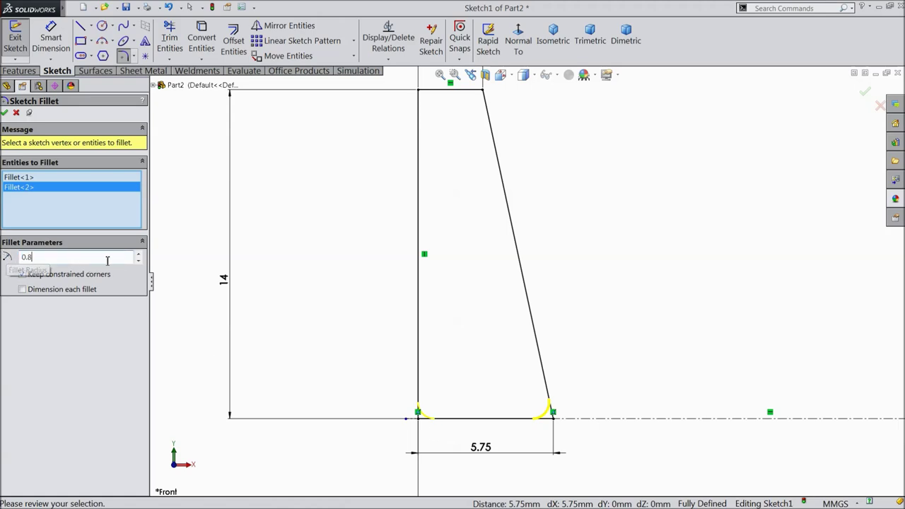
click(4, 113)
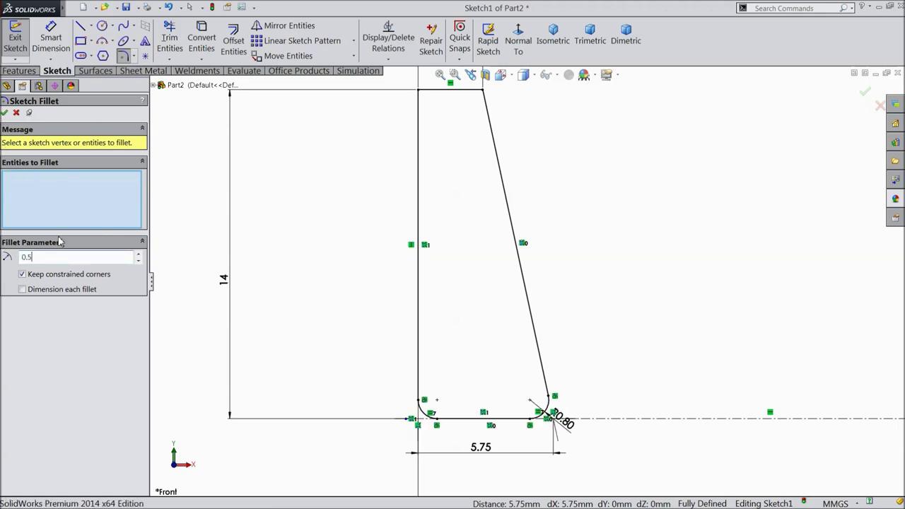
Step: Round the two upper corners of the profile with 0.5 mm sketch fillets
scroll(410, 209, down, 5)
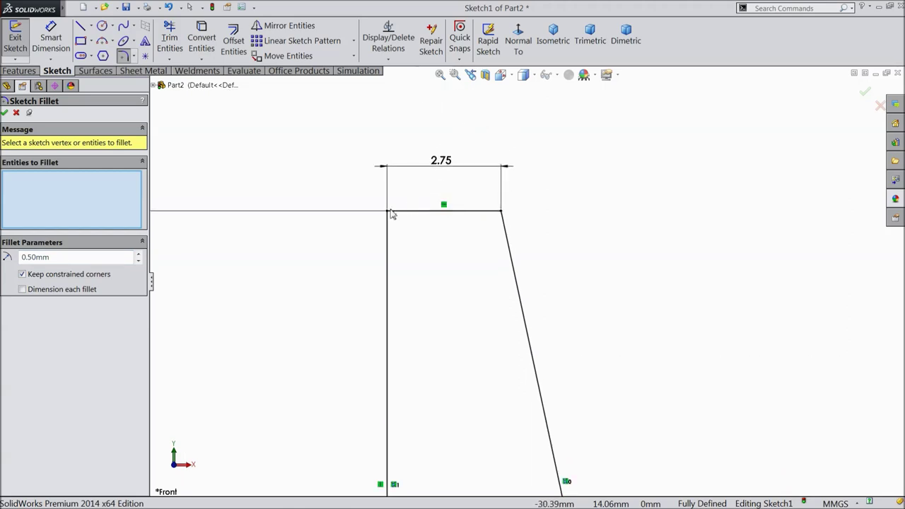
click(387, 214)
click(492, 221)
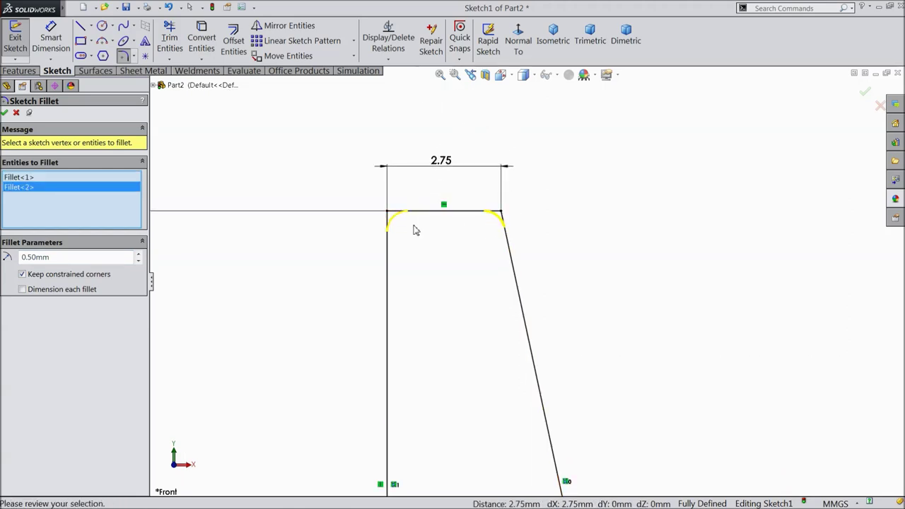
click(4, 113)
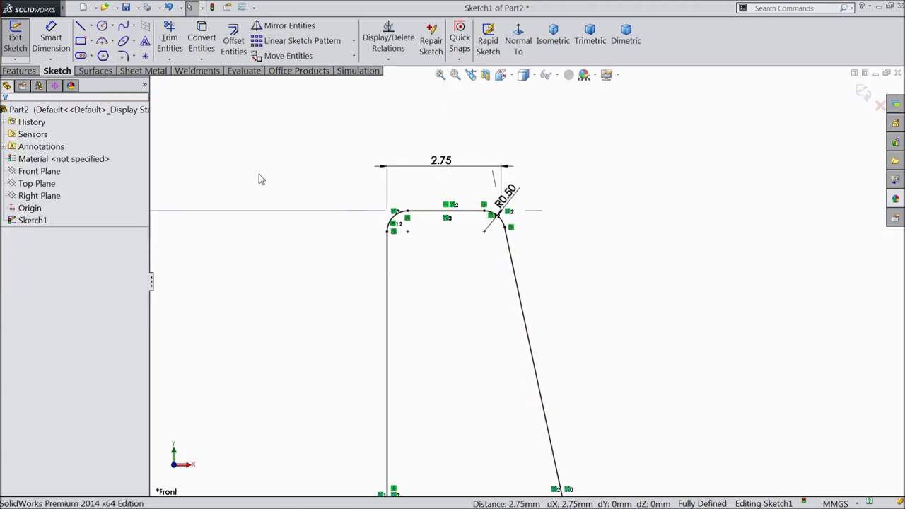
Step: Revolve the profile 360° about the vertical centerline to form a ring
scroll(465, 253, up, 2)
scroll(478, 362, up, 2)
scroll(513, 312, up, 1)
scroll(663, 338, down, 1)
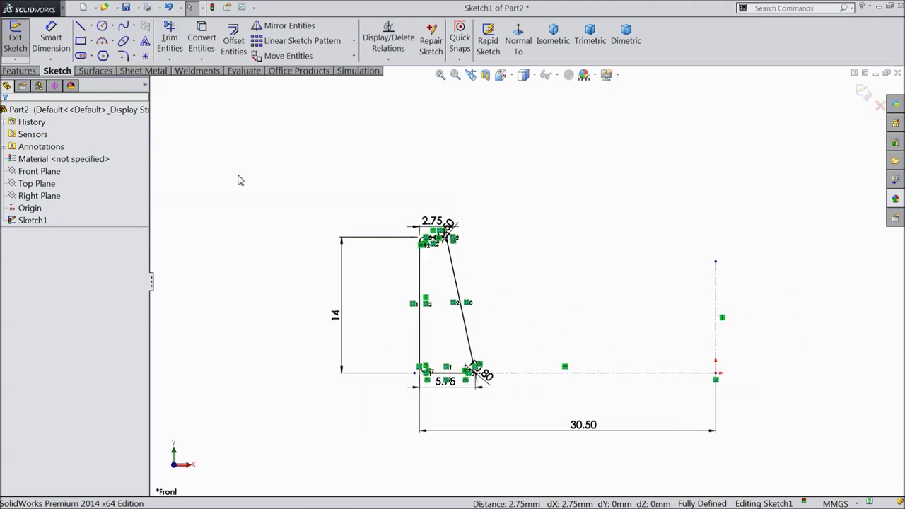
click(28, 71)
click(63, 42)
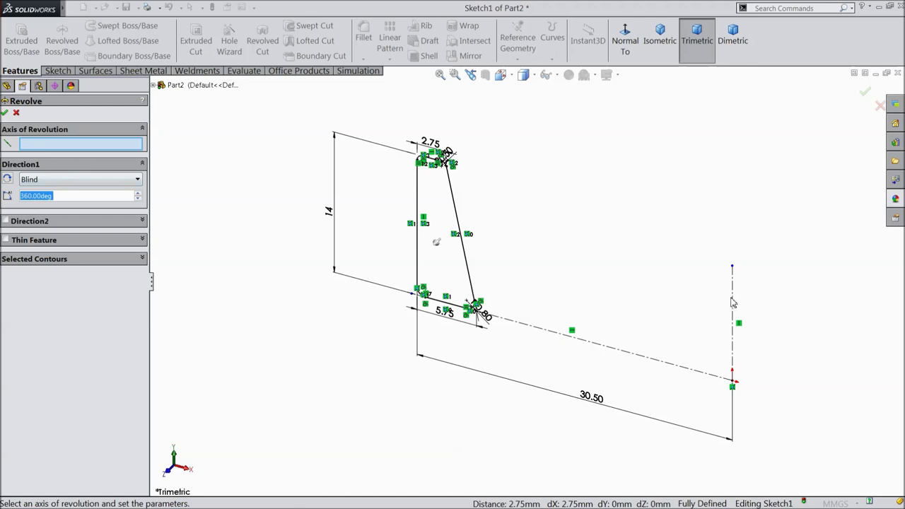
click(732, 301)
key(z)
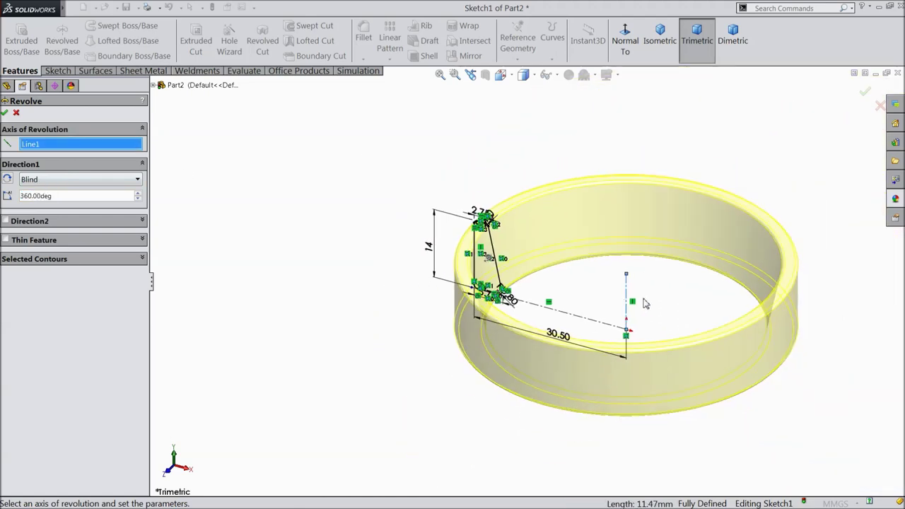
key(f)
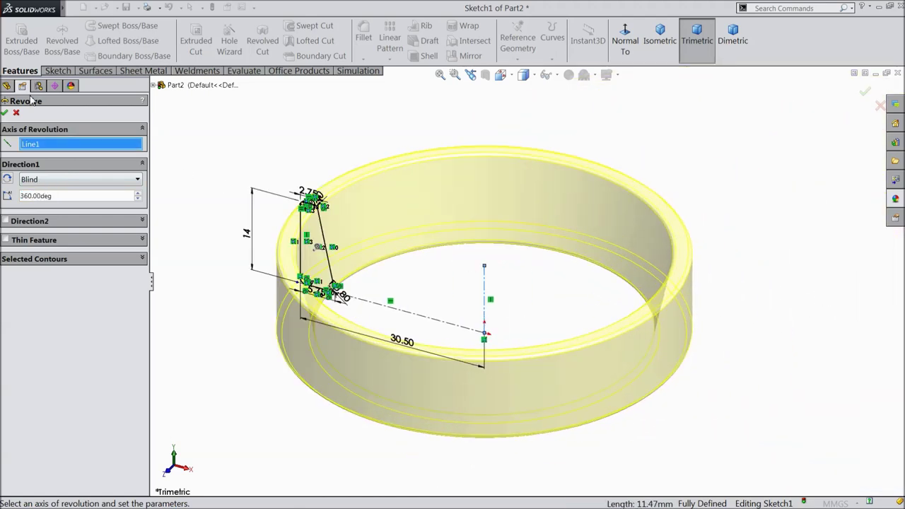
click(5, 113)
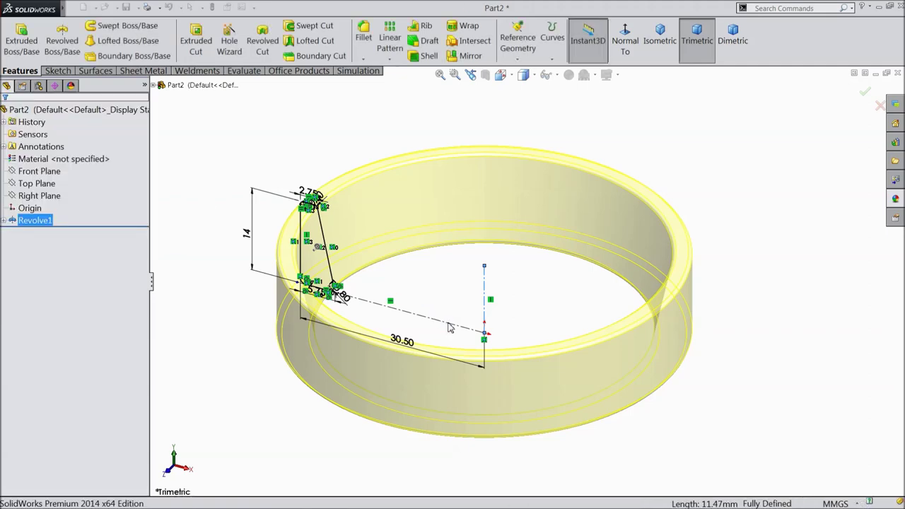
Step: Apply the chromium plate appearance to the ring
mouse_move(461, 299)
middle_down()
mouse_move(478, 252)
mouse_move(485, 174)
mouse_move(490, 186)
mouse_move(462, 323)
mouse_move(507, 152)
mouse_move(469, 74)
mouse_move(365, 145)
mouse_move(406, 241)
mouse_move(360, 87)
mouse_move(450, 191)
mouse_move(422, 273)
mouse_move(405, 252)
mouse_move(407, 260)
middle_up()
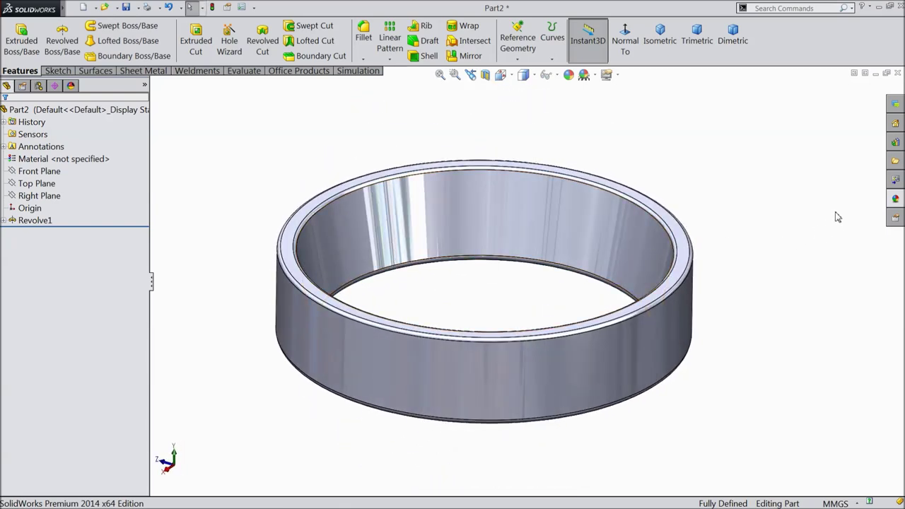
click(895, 201)
double_click(830, 327)
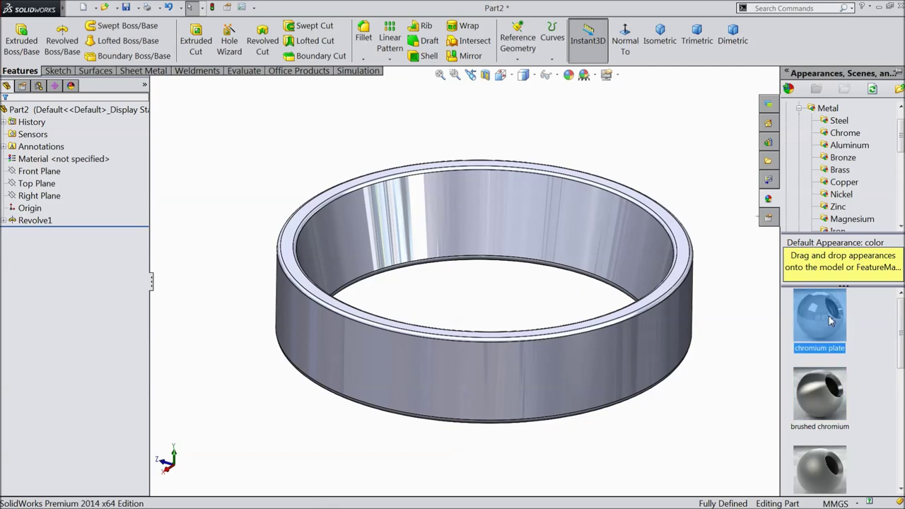
Step: Start saving the part and create a new folder named Roller Bearing on the Desktop as its location
middle_drag(545, 320, 437, 269)
click(475, 298)
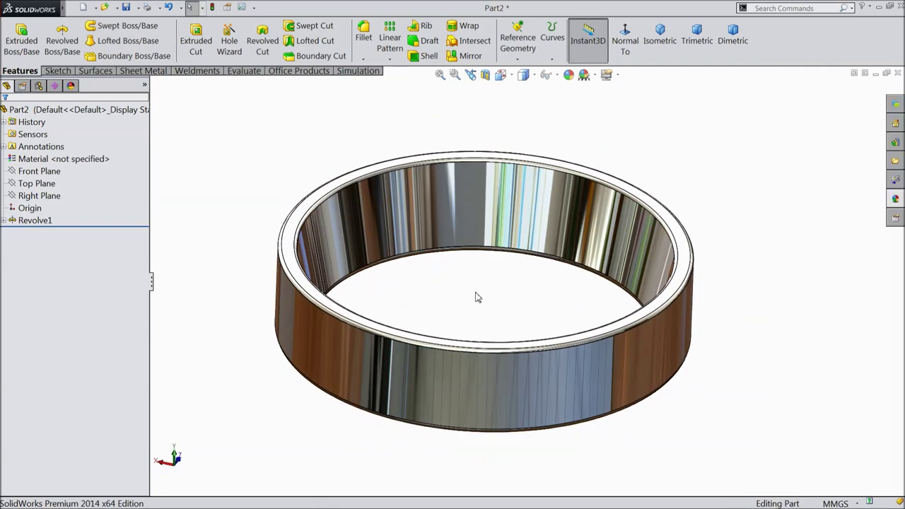
click(125, 7)
click(337, 203)
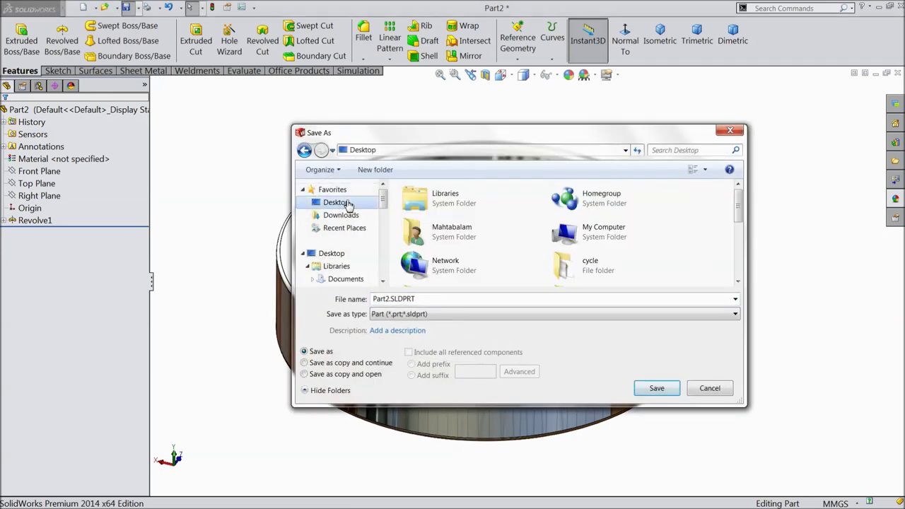
click(380, 172)
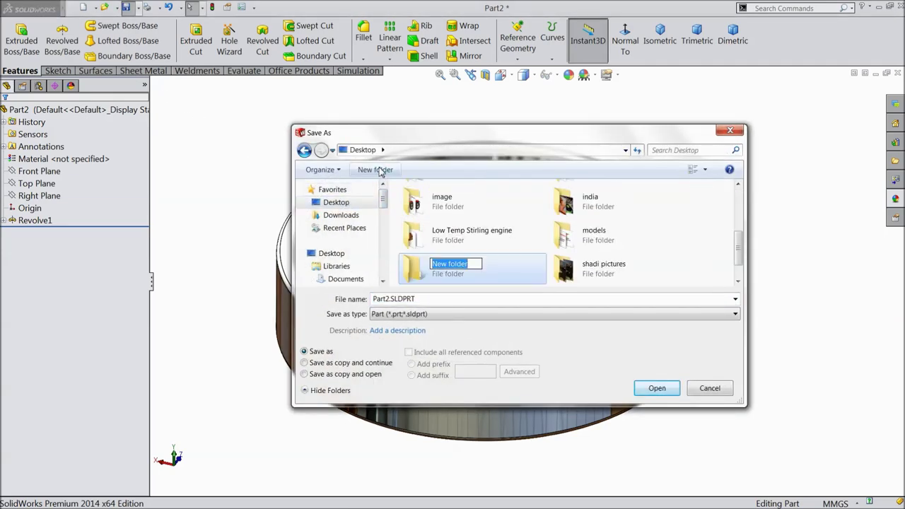
text(Roller Bearing)
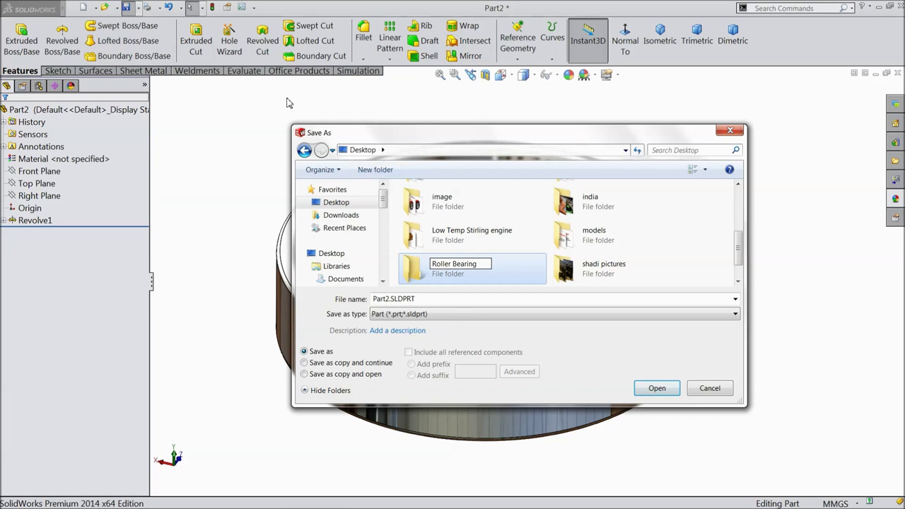
key(Return)
double_click(417, 276)
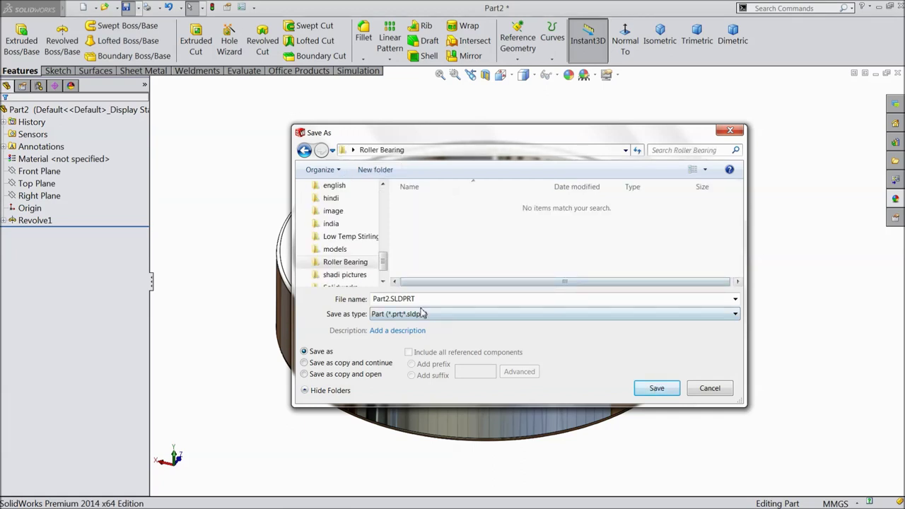
Step: Save the part in the Roller Bearing folder under the file name 1.Outer Ring
double_click(406, 299)
text(1.Outer Ring)
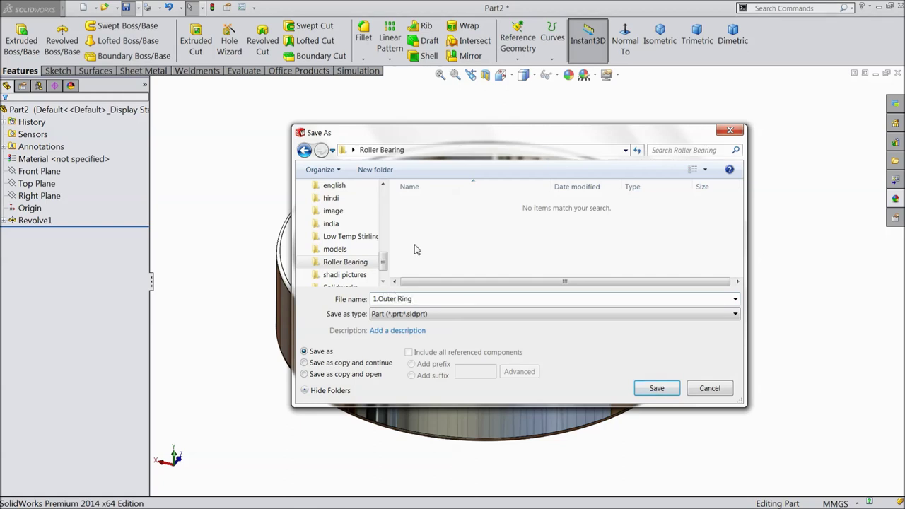
click(657, 388)
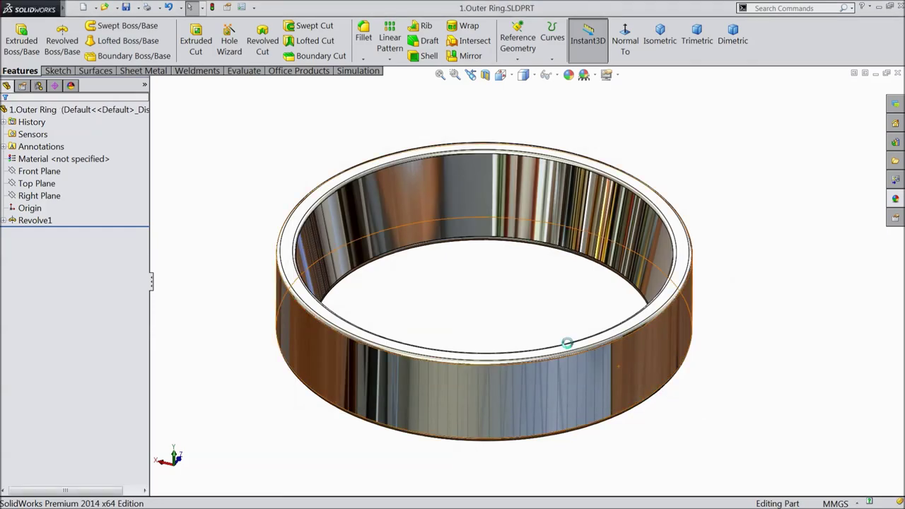
middle_drag(491, 319, 259, 292)
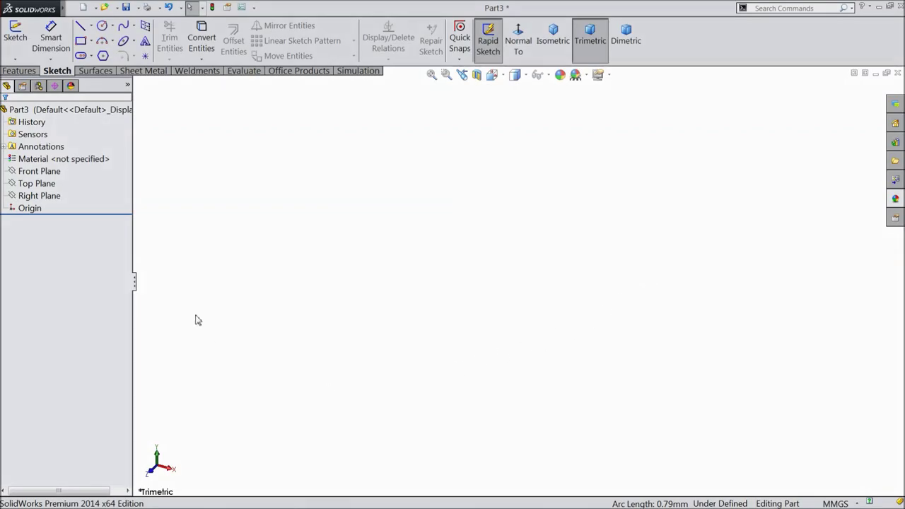
Step: In the new part's Front Plane sketch, draw a vertical centerline about 74 mm and a horizontal one about 172 mm, meeting at the origin
click(56, 172)
click(72, 155)
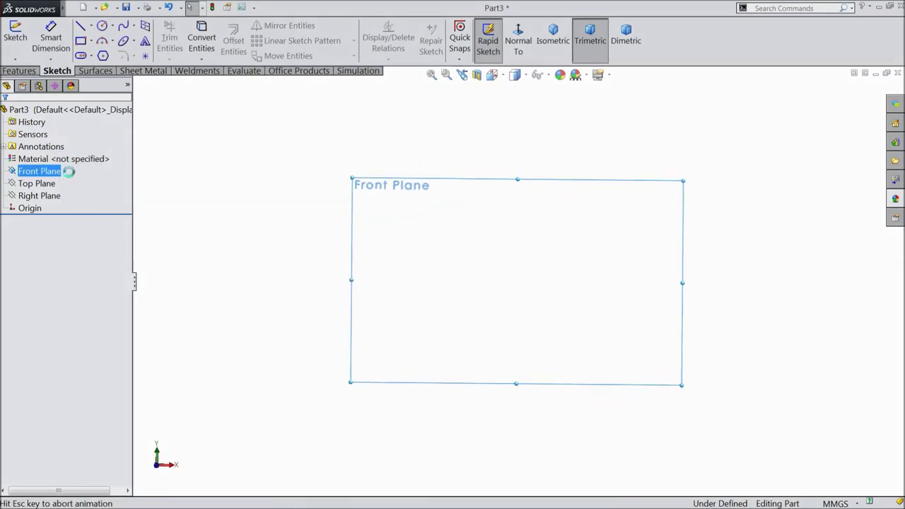
click(92, 29)
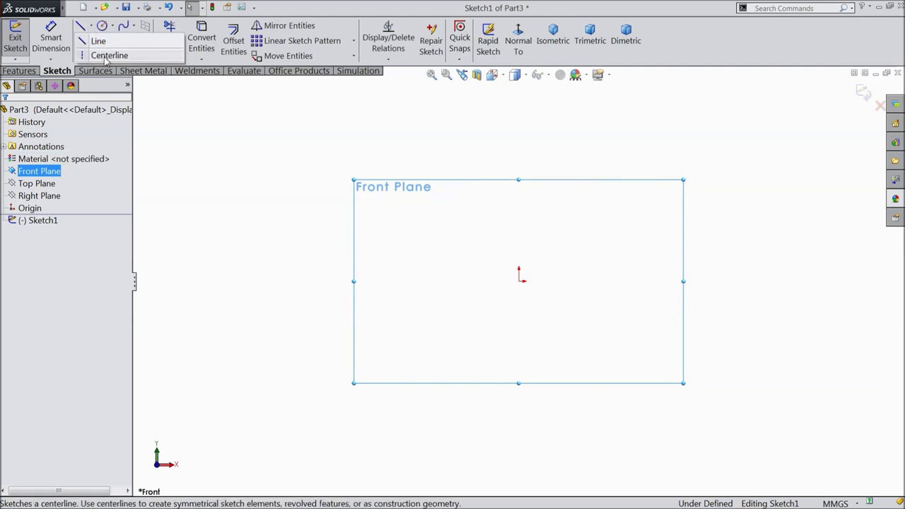
click(99, 55)
click(518, 145)
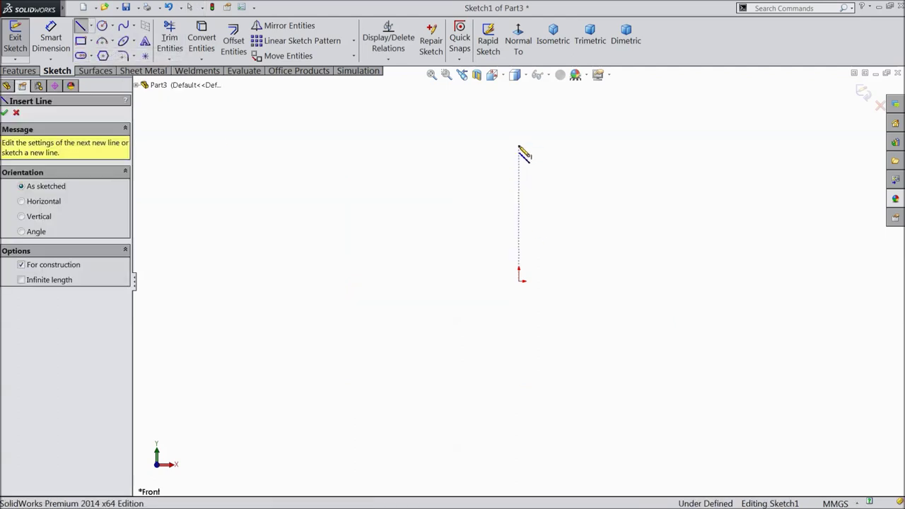
click(519, 281)
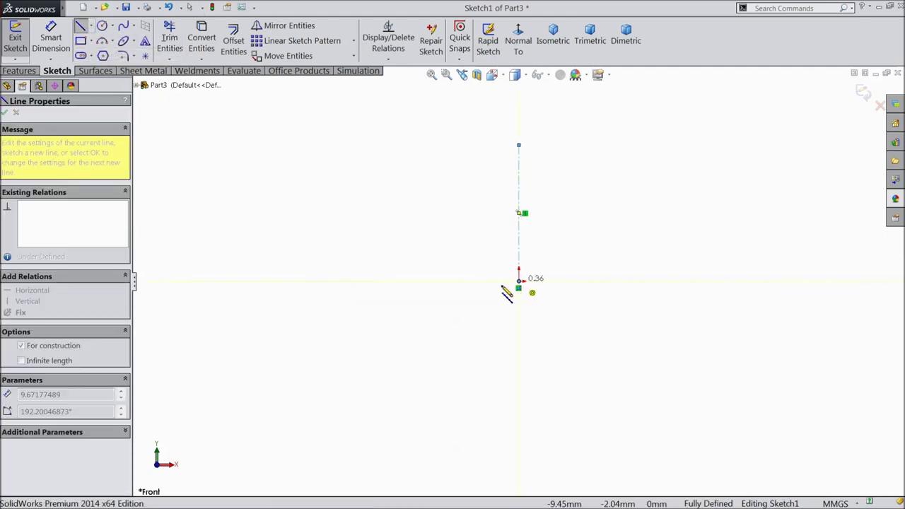
click(202, 281)
right_click(231, 197)
click(260, 94)
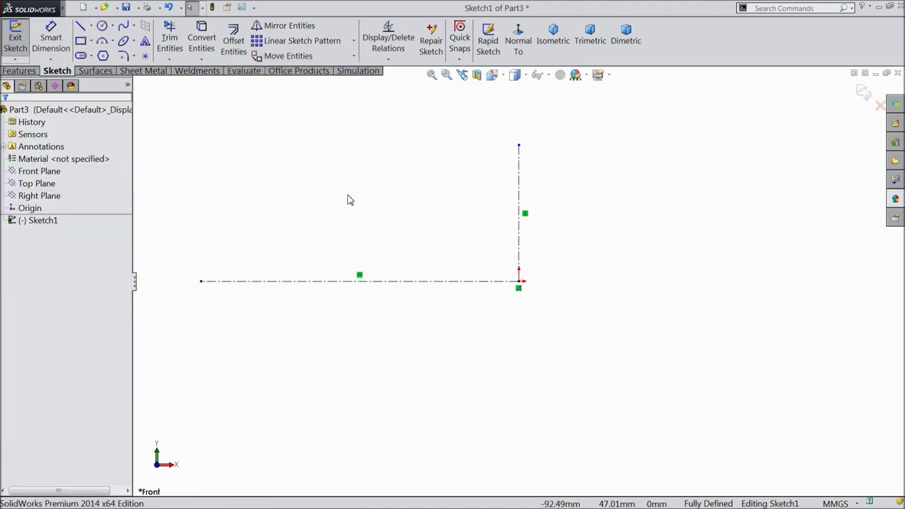
Step: Draw the profile's bottom line about 39 mm along the horizontal centerline's outer end, continuing with a vertical inner side and a longer horizontal top edge
click(80, 27)
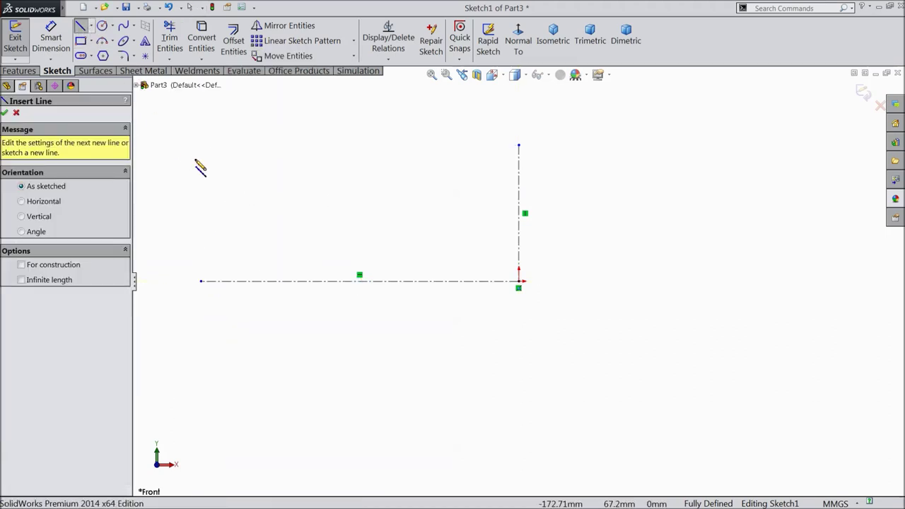
click(202, 281)
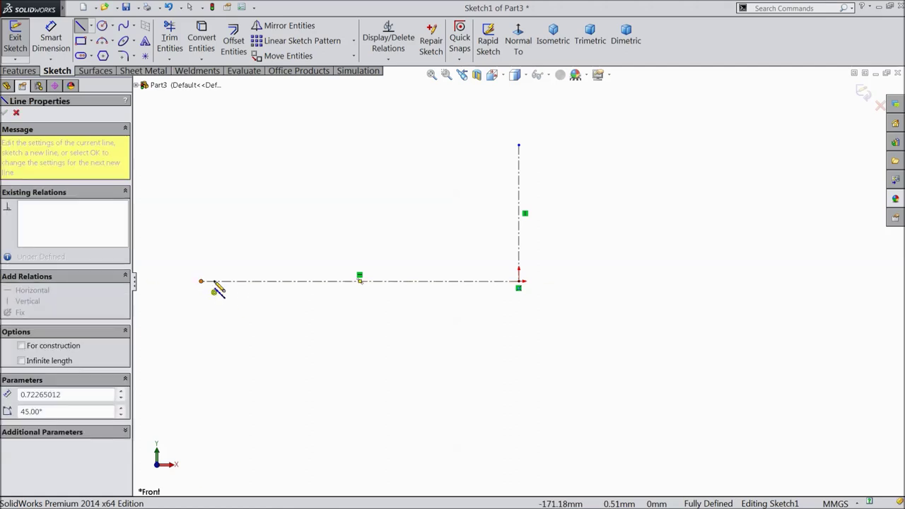
click(274, 281)
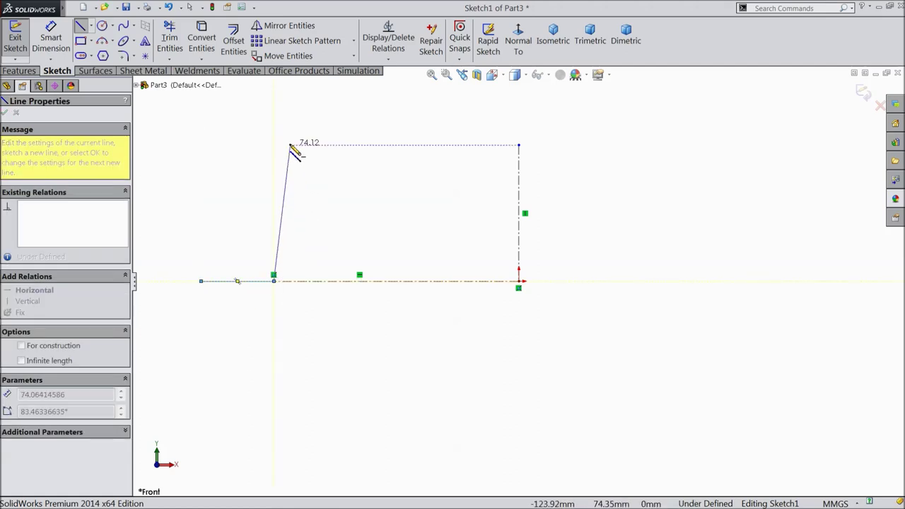
click(275, 111)
click(163, 111)
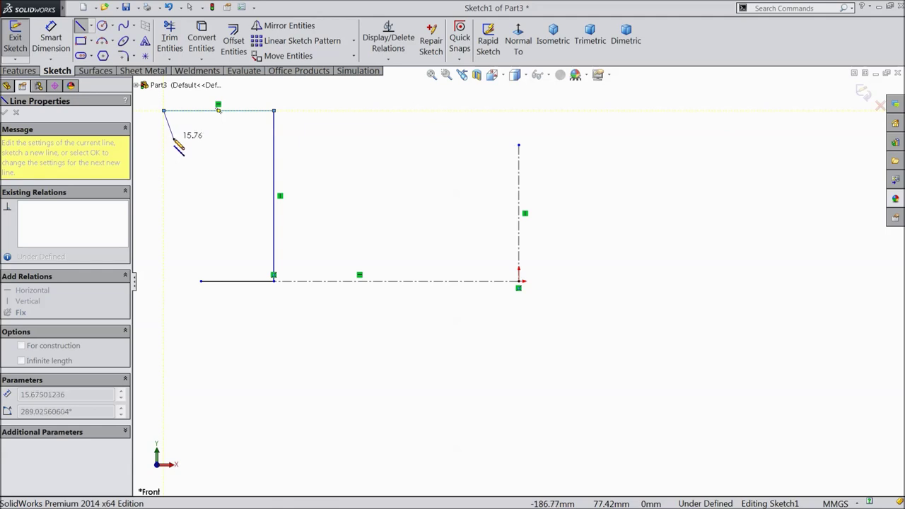
Step: Complete the profile's outer side with a slanted lip, perpendicular steps around a slanted line about 65 mm long, and a short vertical to the bottom line
click(172, 138)
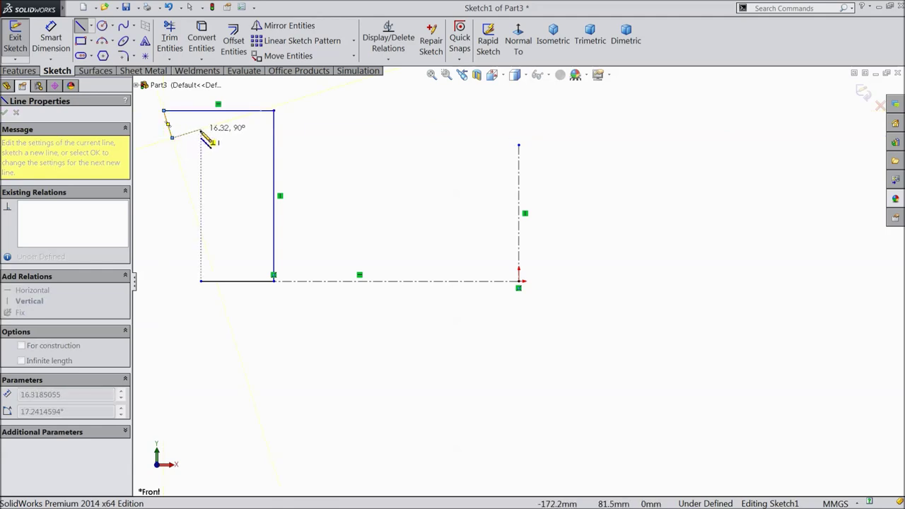
click(204, 129)
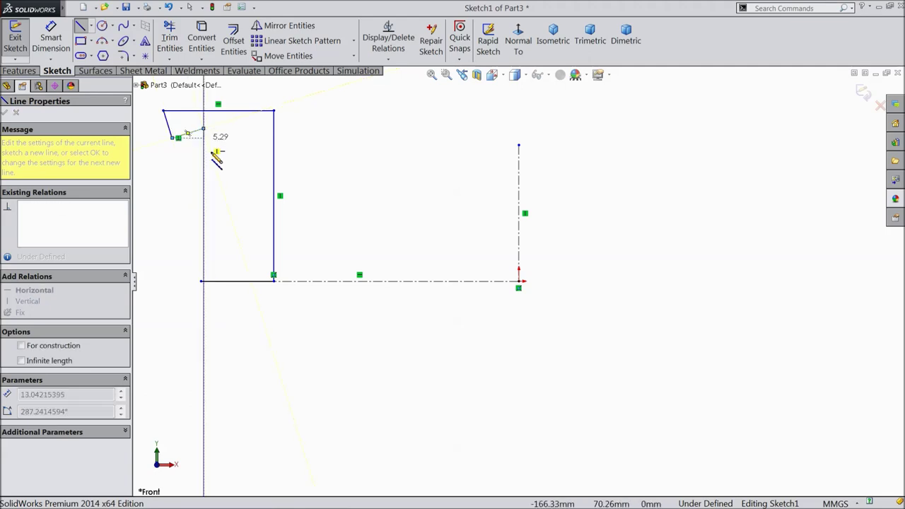
click(240, 245)
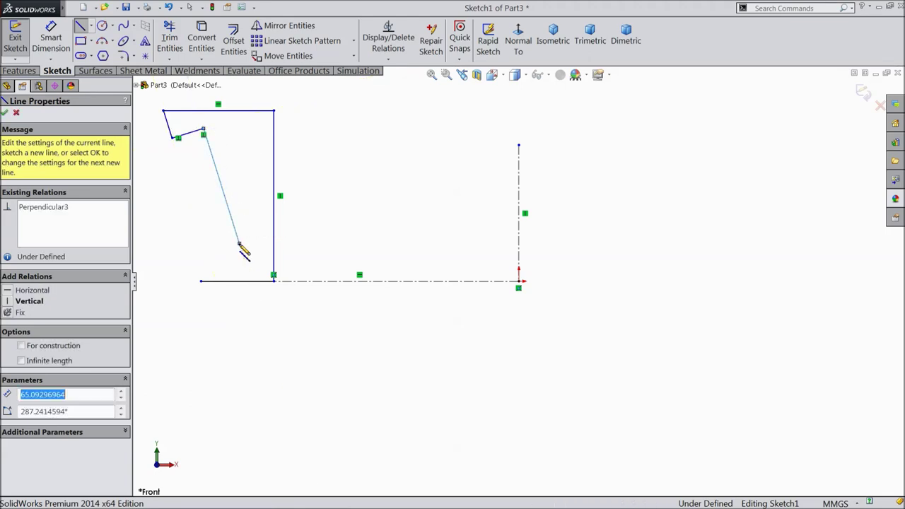
click(208, 253)
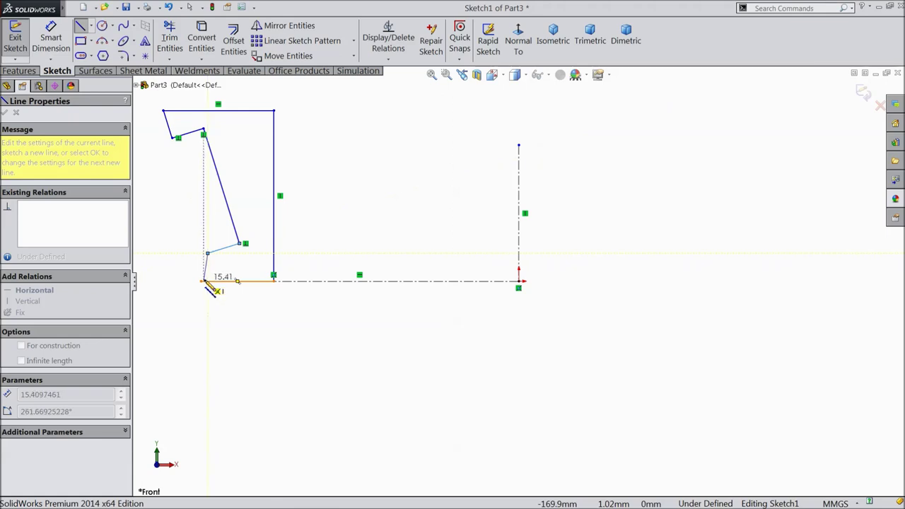
click(207, 281)
right_click(213, 300)
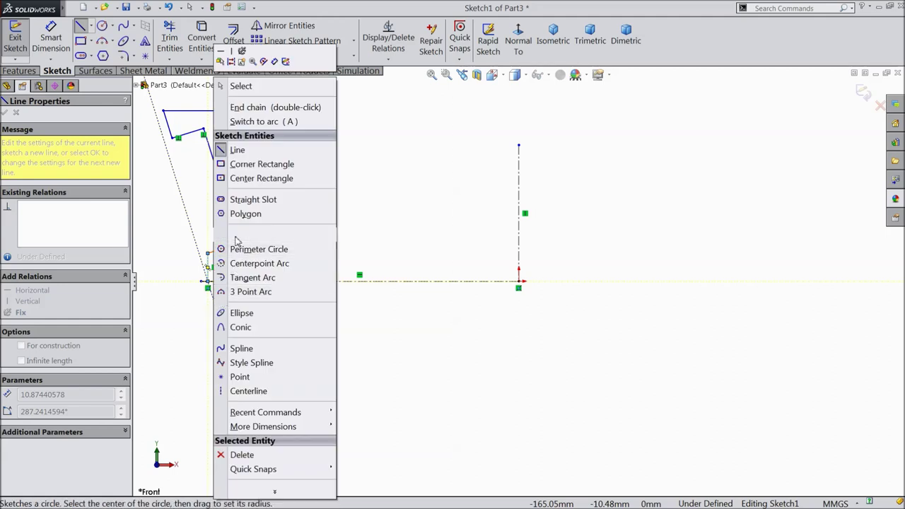
click(252, 90)
Step: Try to trim the bottom line's overhang beyond the short vertical line
scroll(289, 262, down, 3)
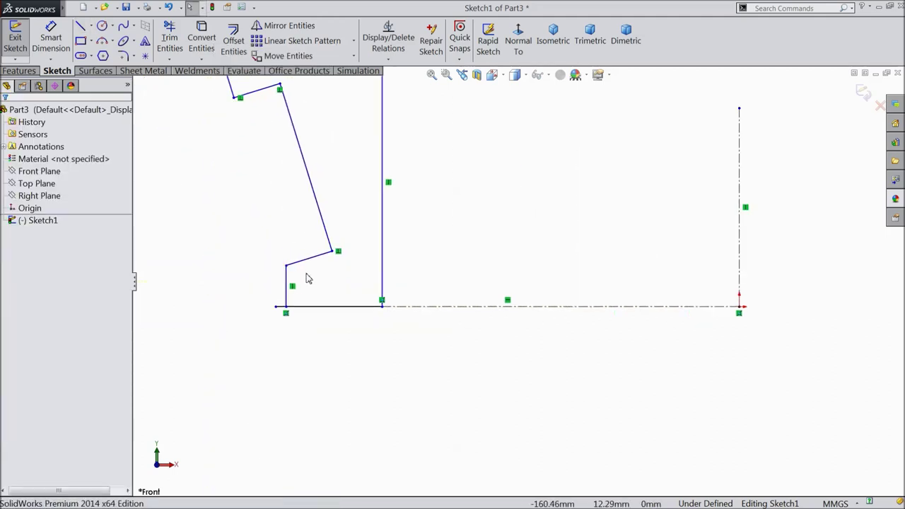
click(170, 39)
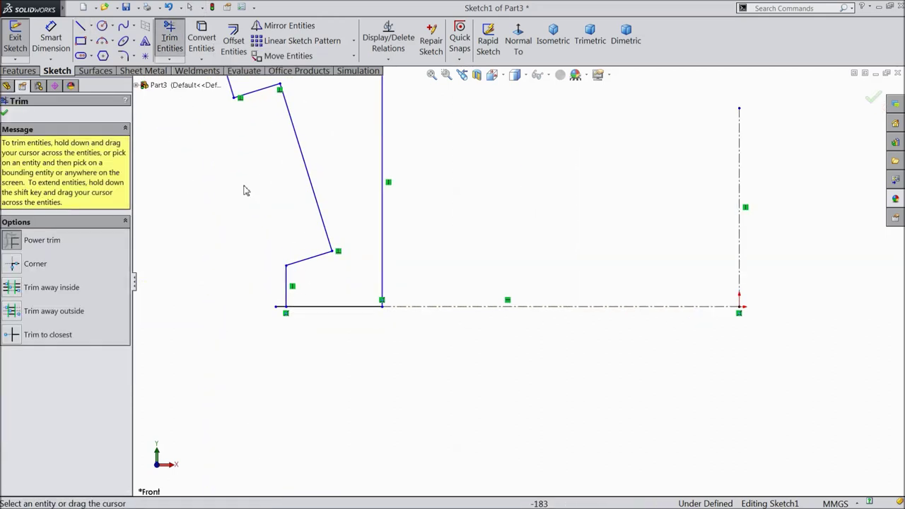
click(283, 309)
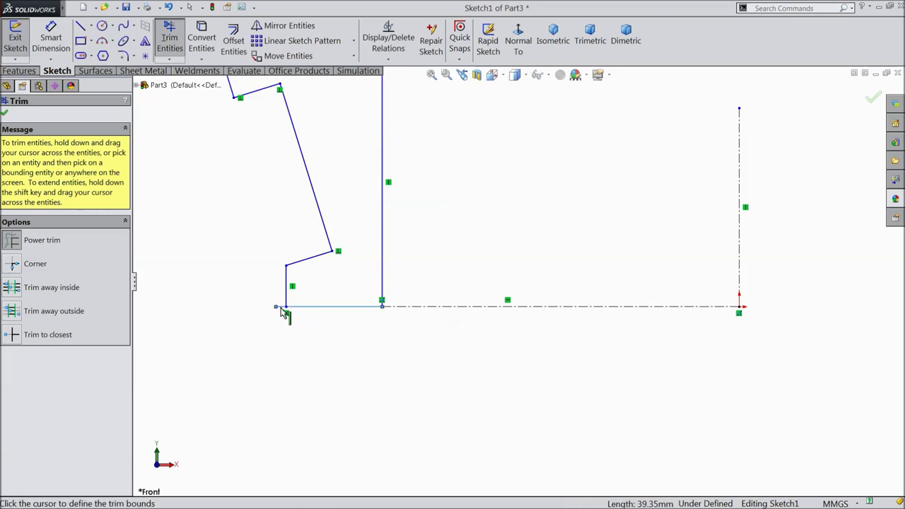
click(4, 113)
Step: Dimension the distance from the profile's long vertical side to the vertical centerline as 15 mm
scroll(352, 285, up, 3)
scroll(484, 205, down, 3)
click(51, 38)
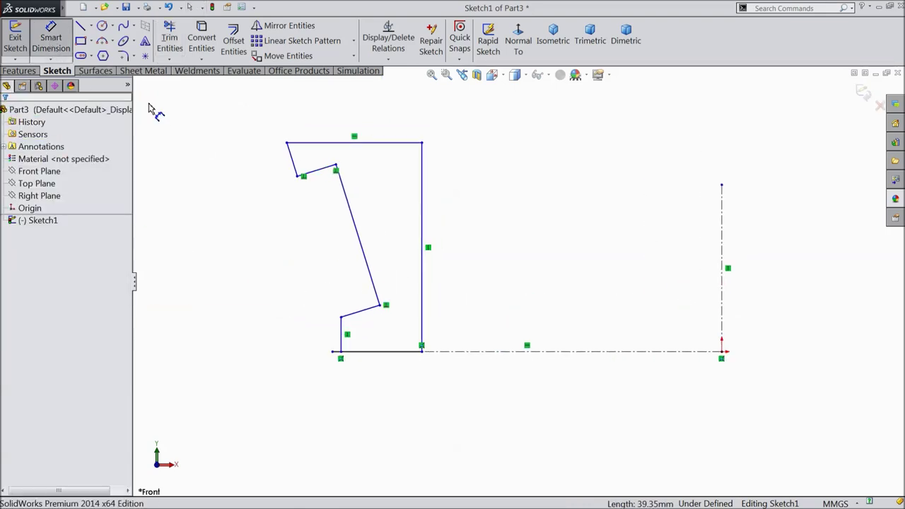
click(422, 286)
click(721, 317)
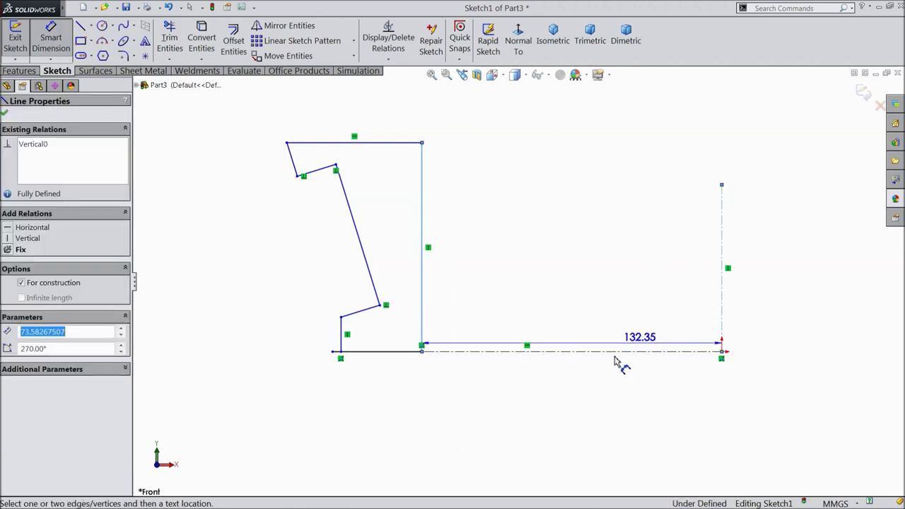
click(555, 405)
text(15)
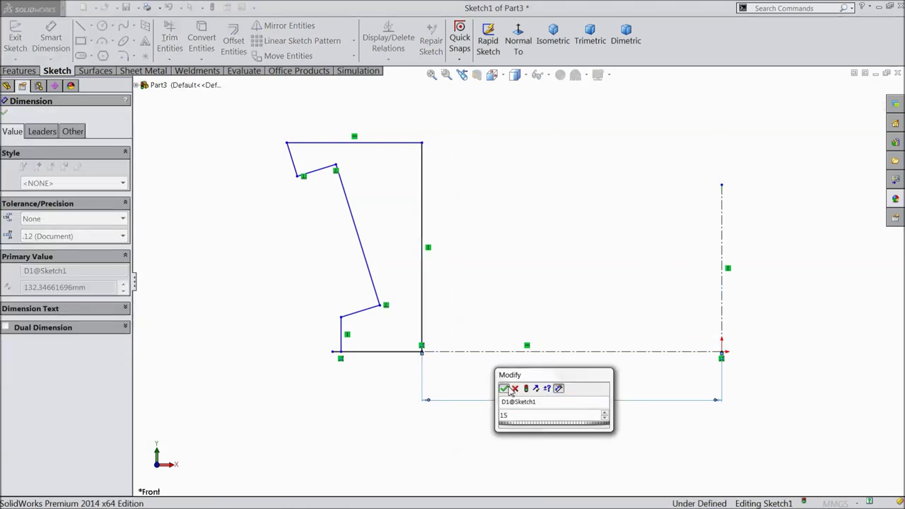
key(Return)
Step: Dimension the height of the profile's long vertical side as 16 mm
click(427, 260)
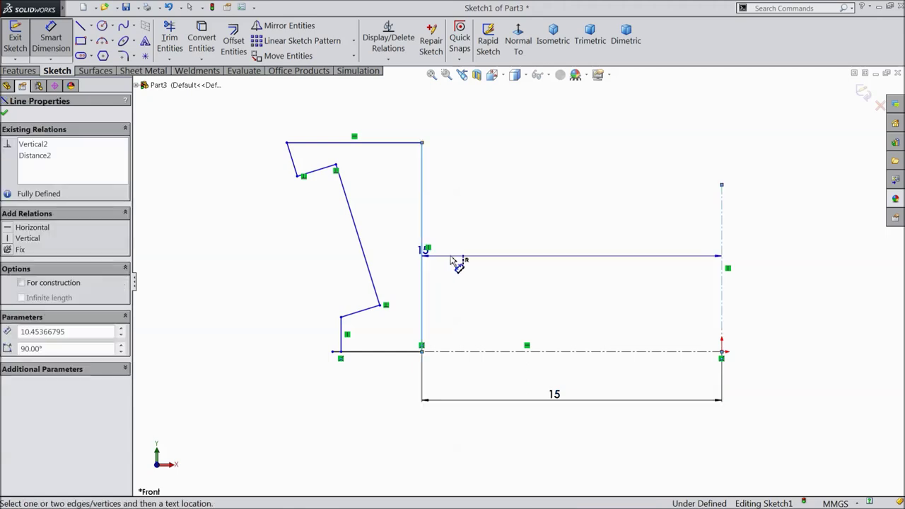
click(490, 263)
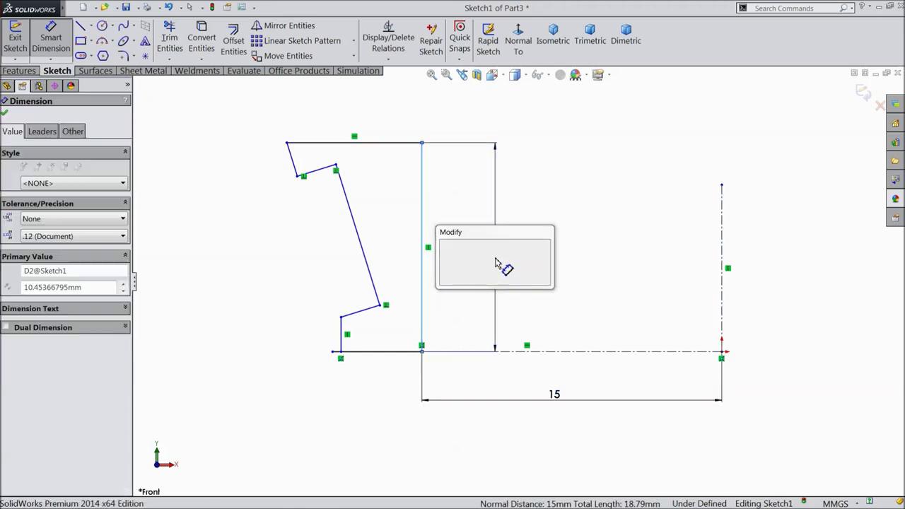
text(16)
key(Return)
key(z)
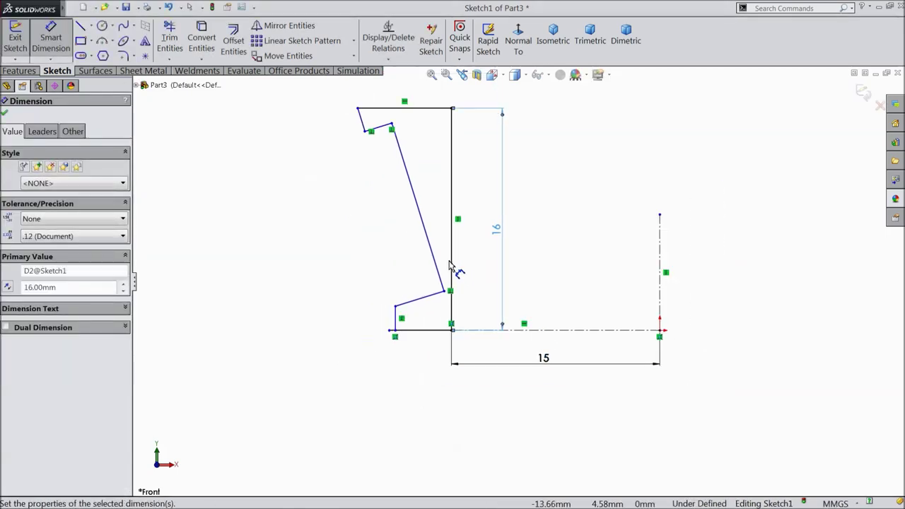
scroll(477, 220, down, 3)
click(5, 114)
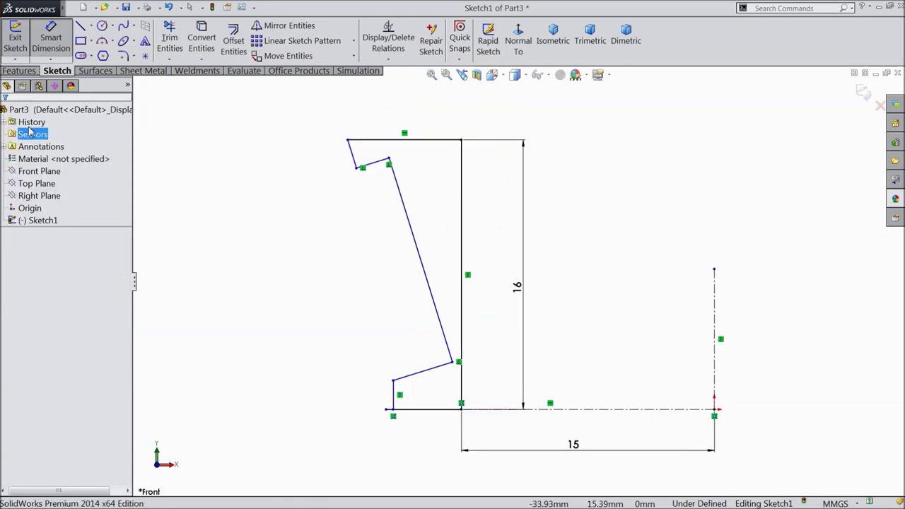
Step: Dimension the distance between the profile's short lower vertical line and its long vertical side as 4 mm
click(51, 40)
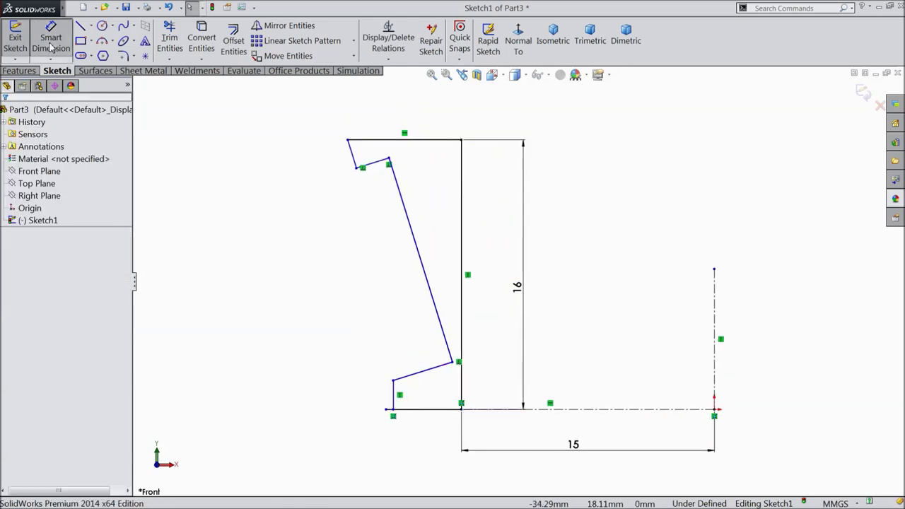
scroll(481, 398, down, 3)
click(450, 378)
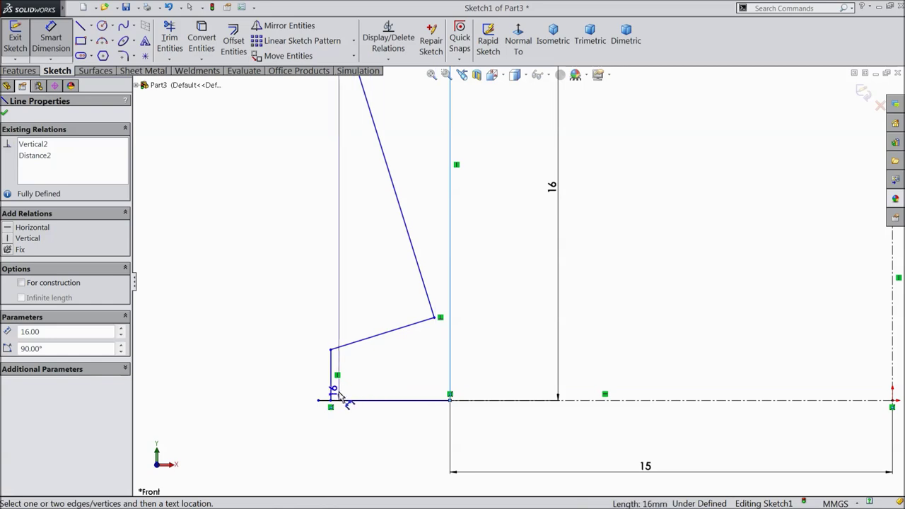
click(331, 386)
click(389, 446)
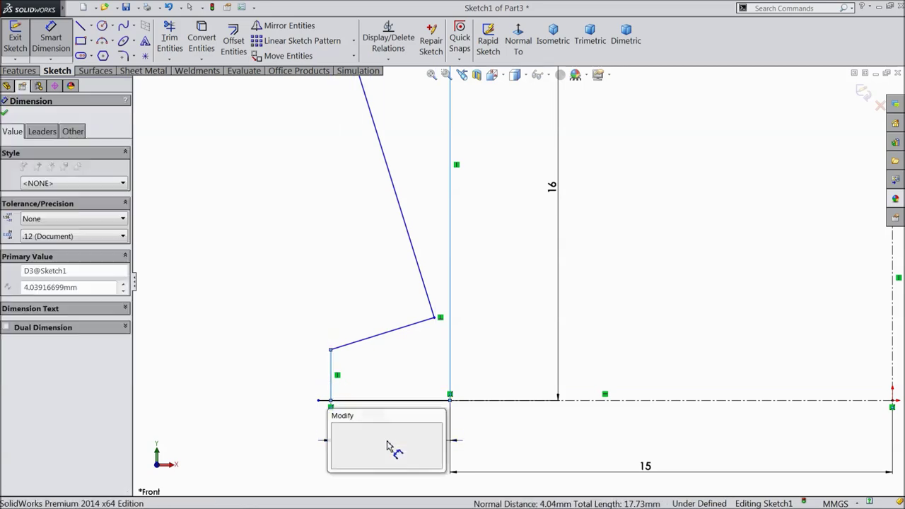
text(4)
click(338, 429)
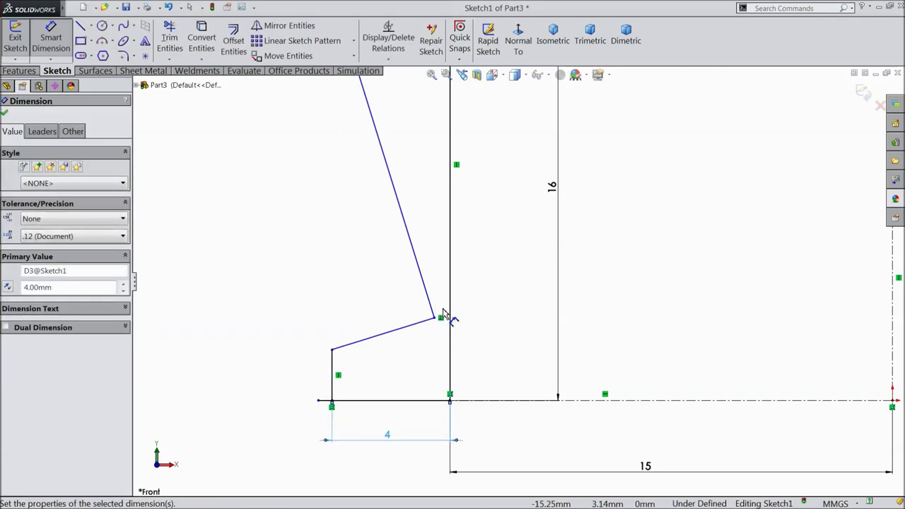
Step: Dimension the length of the profile's top horizontal line as 7.6 mm
scroll(450, 297, up, 4)
scroll(476, 153, up, 3)
click(439, 168)
click(434, 141)
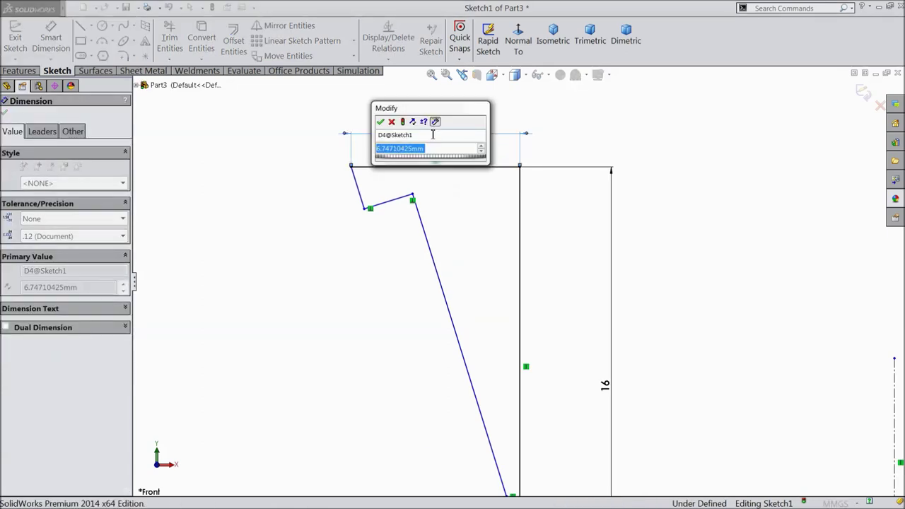
text(7.6)
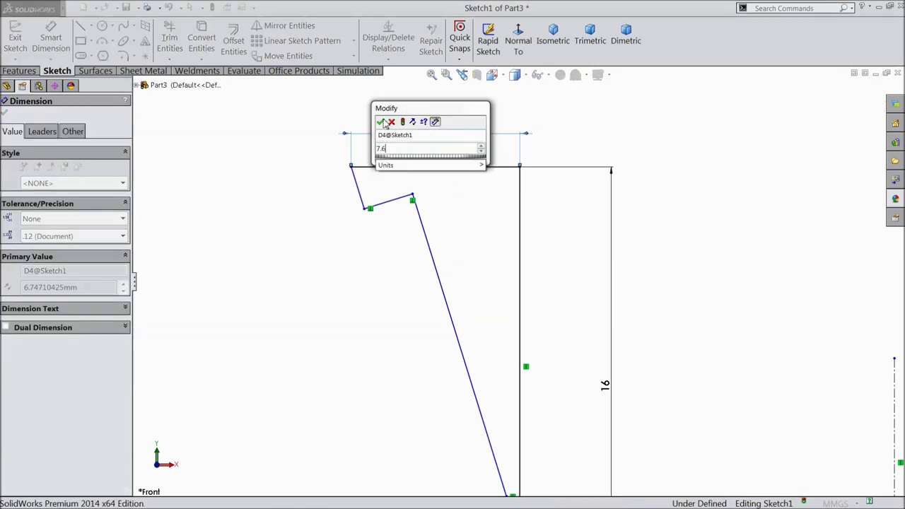
click(382, 123)
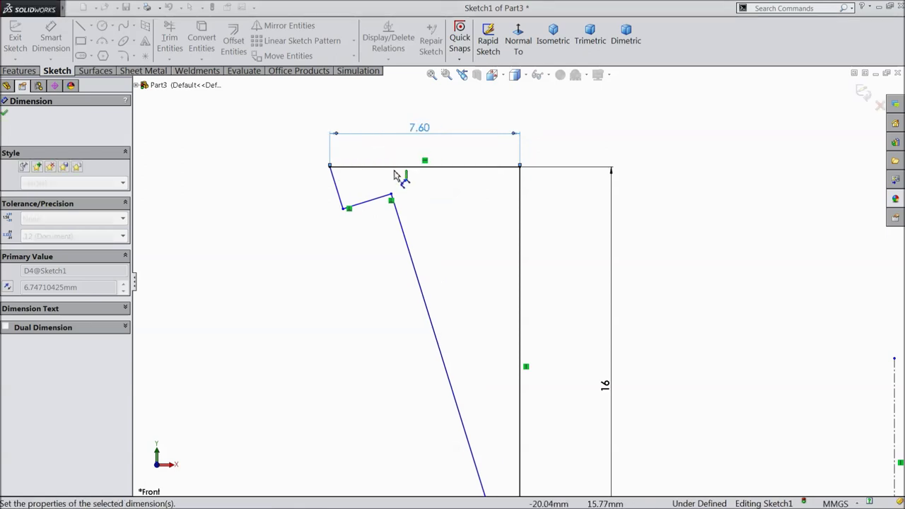
Step: Dimension the perpendicular distance between the upper slanted lip line and the long slanted line as 2 mm
click(399, 219)
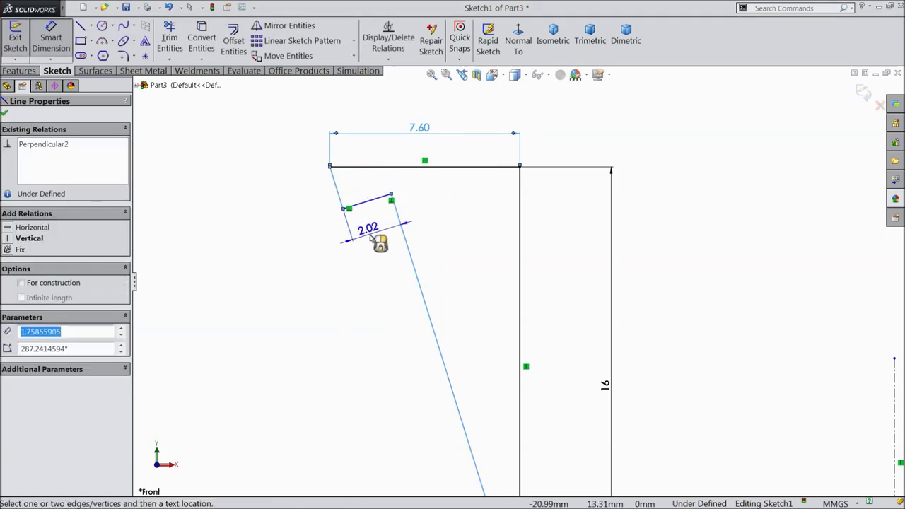
click(380, 242)
text(2)
click(321, 222)
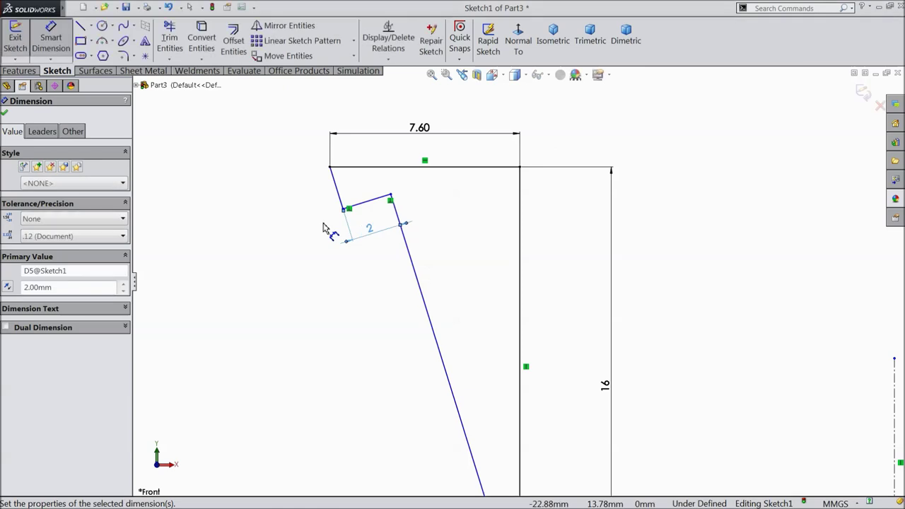
Step: Dimension the height of the short lower vertical line above the bottom line as 0.9 mm
key(f)
scroll(514, 419, down, 2)
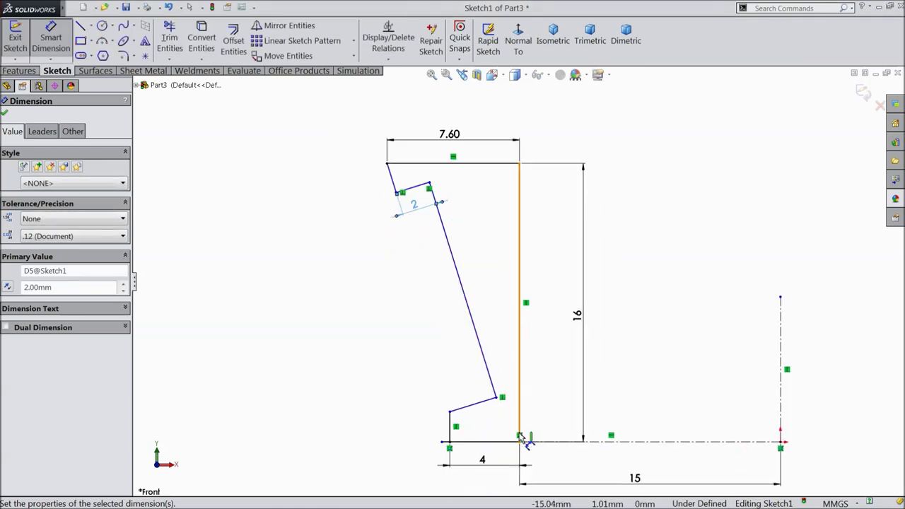
scroll(495, 417, down, 2)
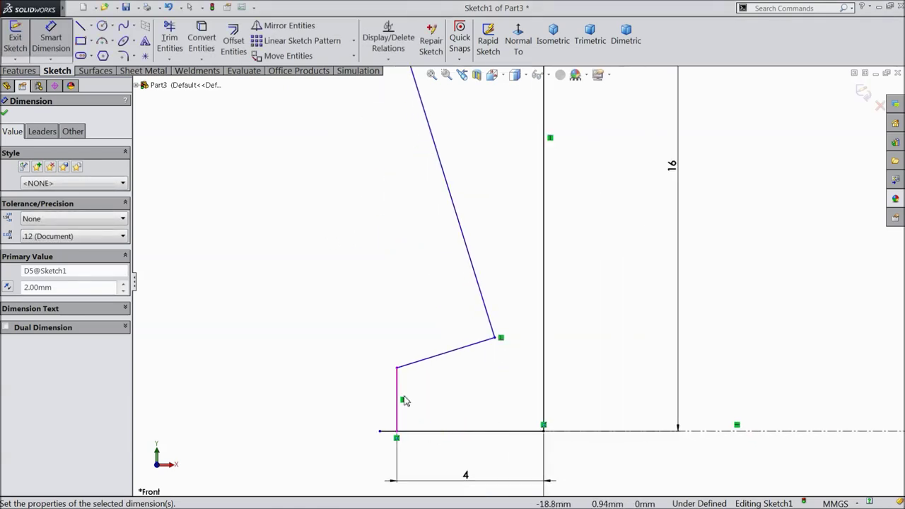
click(402, 433)
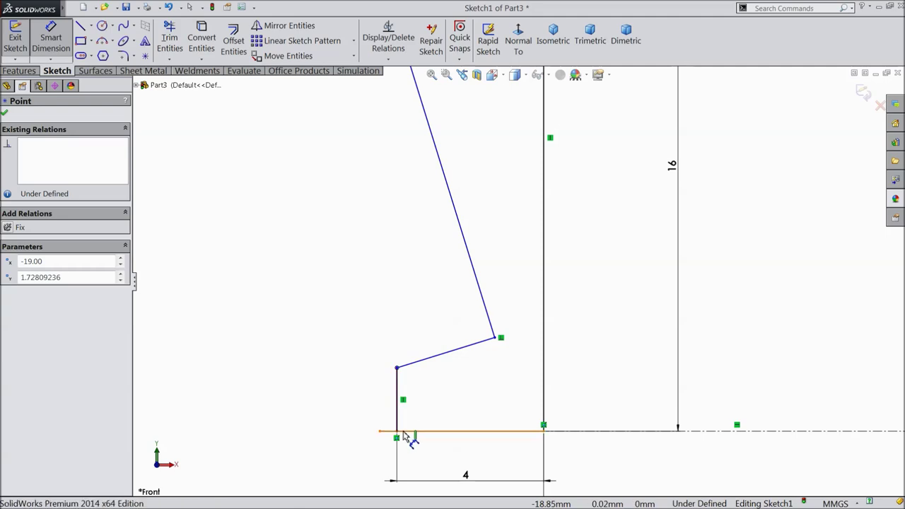
click(405, 432)
click(315, 408)
text(0.9)
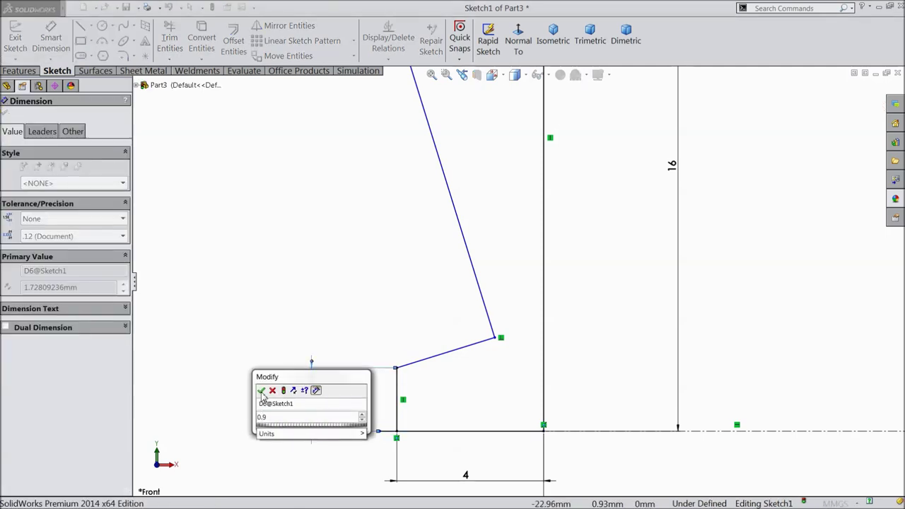
click(261, 390)
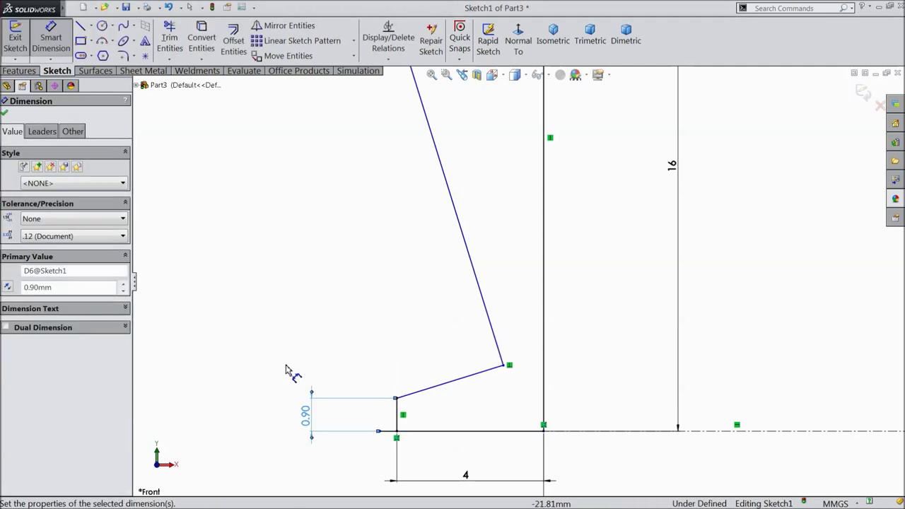
Step: Dimension the vertical height of the upper slanted lip, from its lower endpoint to the top line, as 2.51 mm
scroll(344, 238, up, 3)
scroll(440, 173, down, 3)
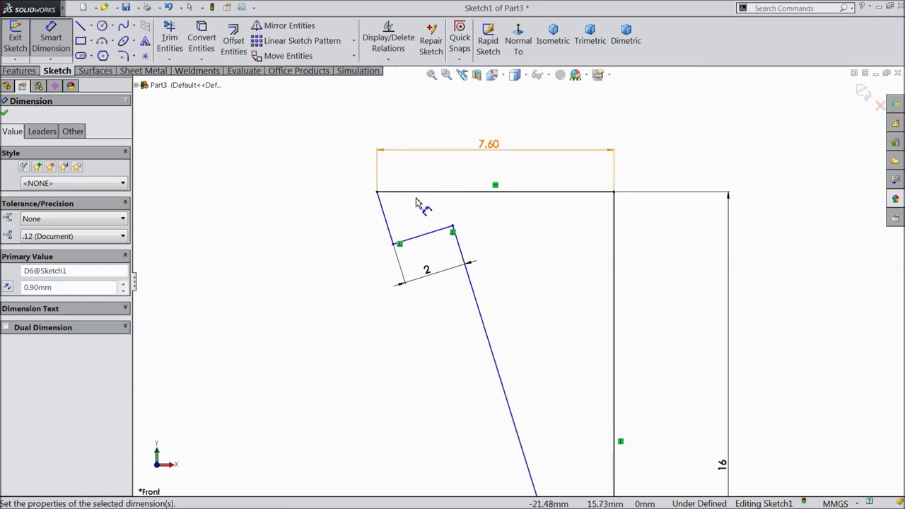
click(394, 246)
click(397, 192)
click(319, 222)
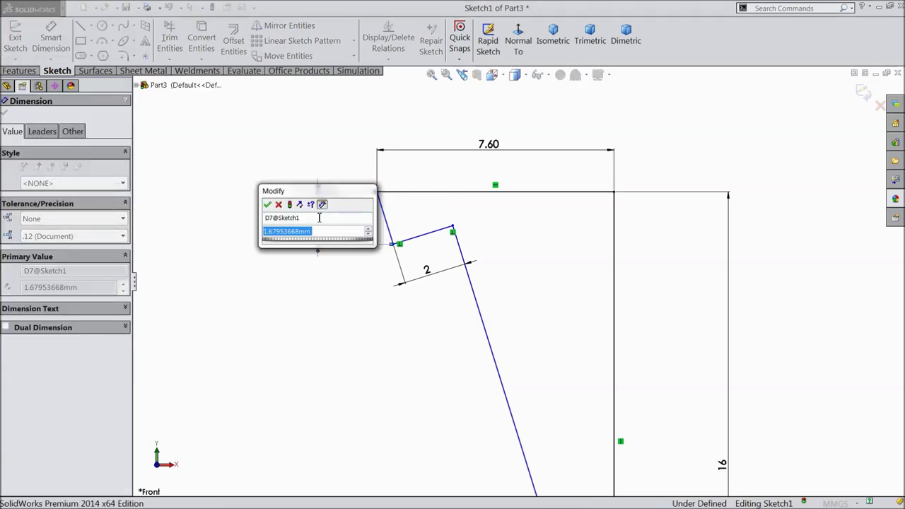
text(2.51)
click(268, 205)
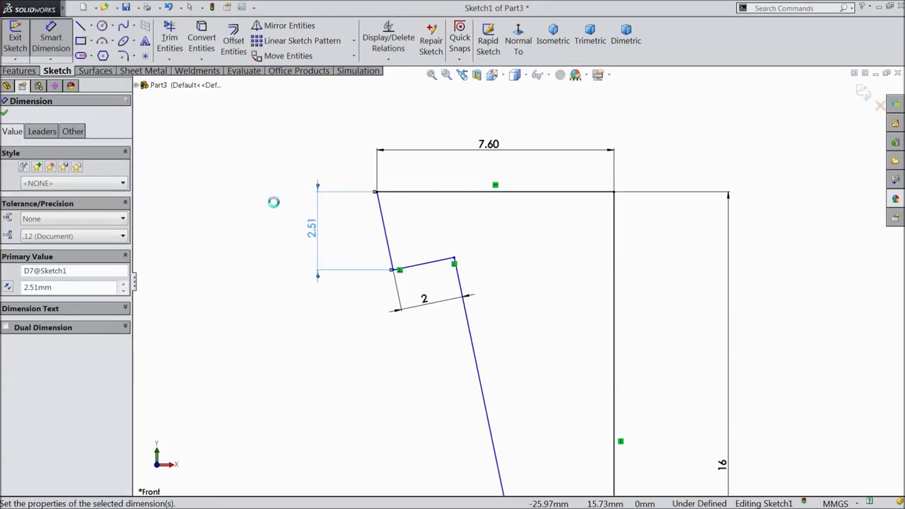
Step: Delete the 0.90 mm dimension and the short lower vertical line together with its associated dimension
key(f)
scroll(546, 348, down, 4)
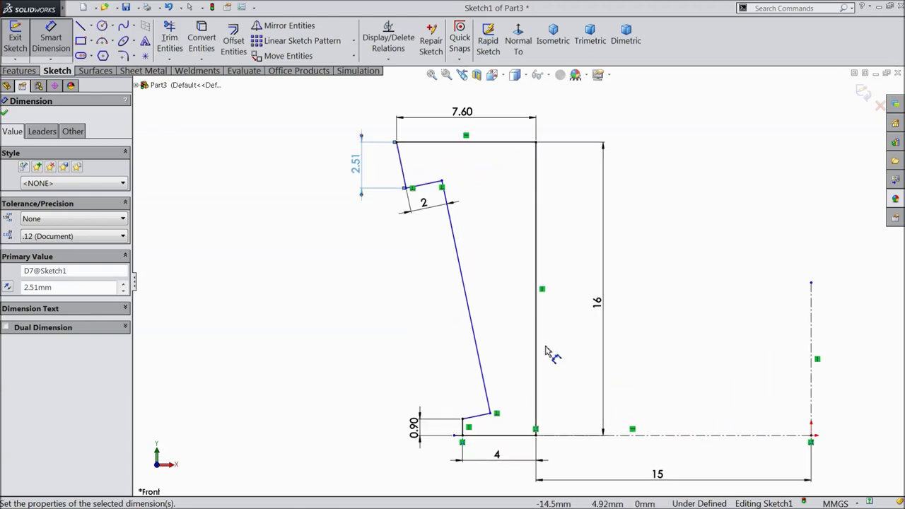
scroll(522, 337, down, 1)
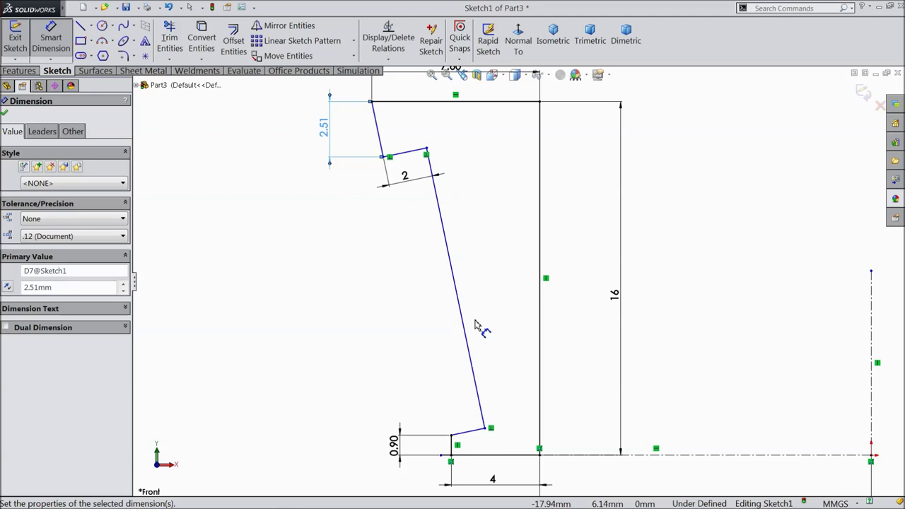
scroll(452, 319, up, 2)
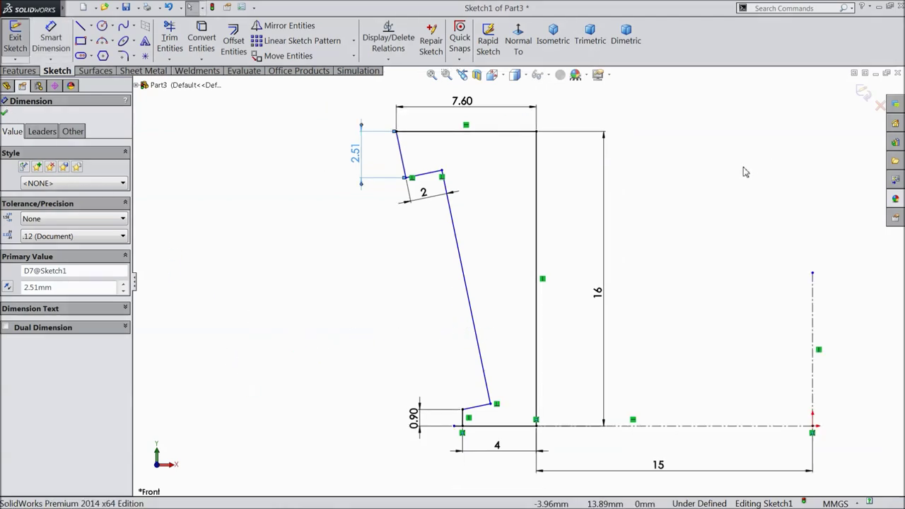
scroll(463, 424, down, 2)
click(387, 420)
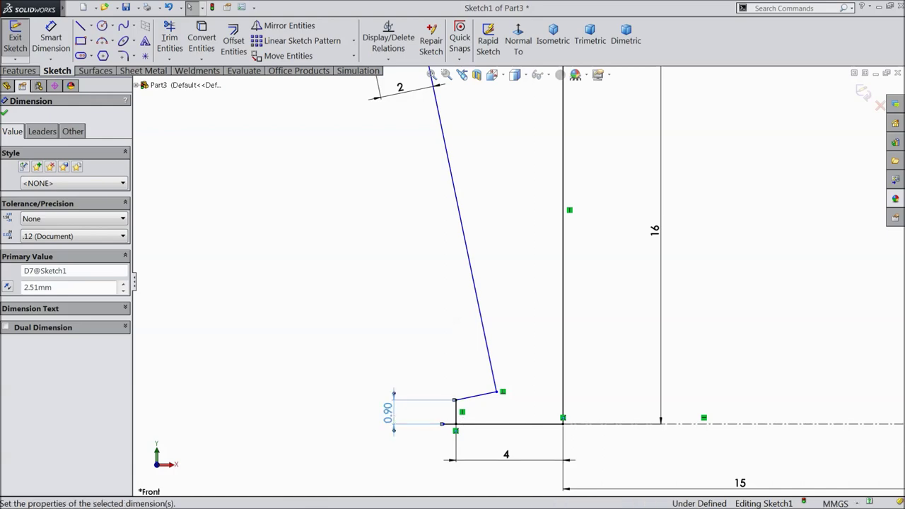
key(Delete)
scroll(467, 418, down, 1)
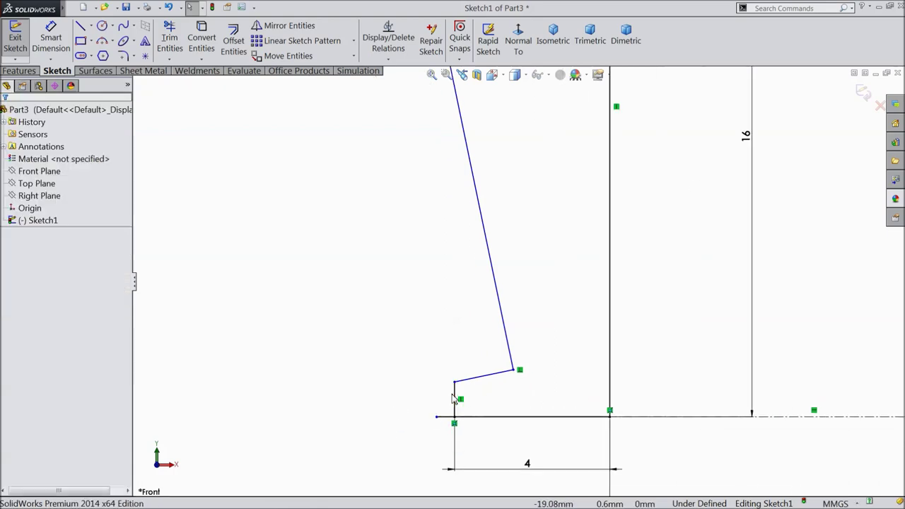
click(456, 400)
key(Delete)
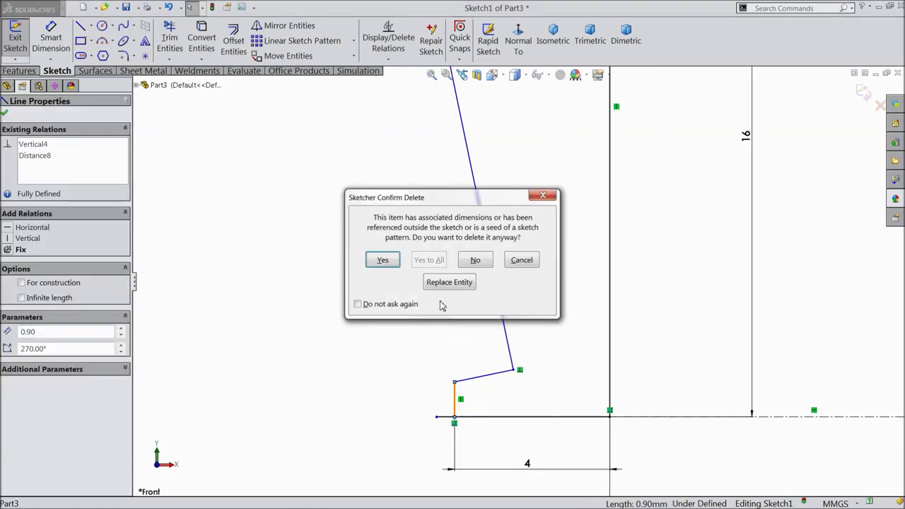
click(382, 260)
Step: Pull the lower step's free end outward and connect it to the bottom line's outer end with a slanted line about 0.88 mm long
drag(455, 384, 425, 386)
click(79, 26)
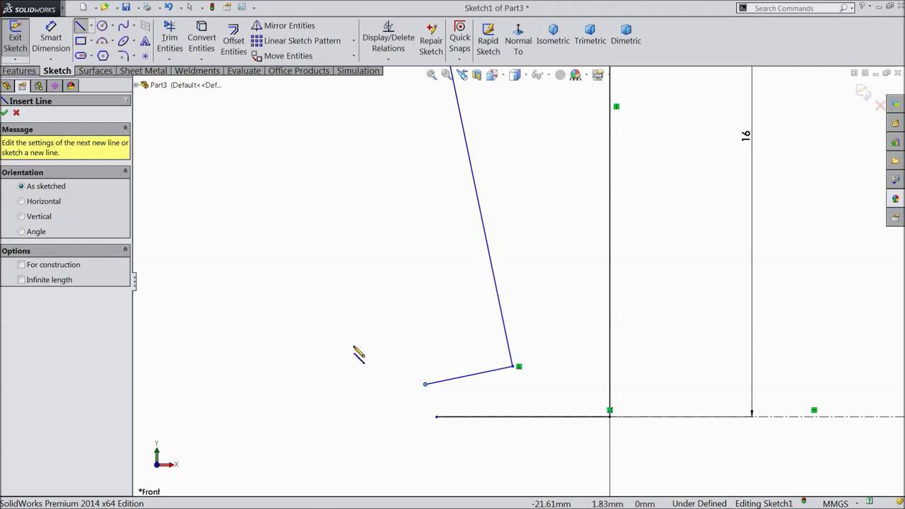
click(424, 385)
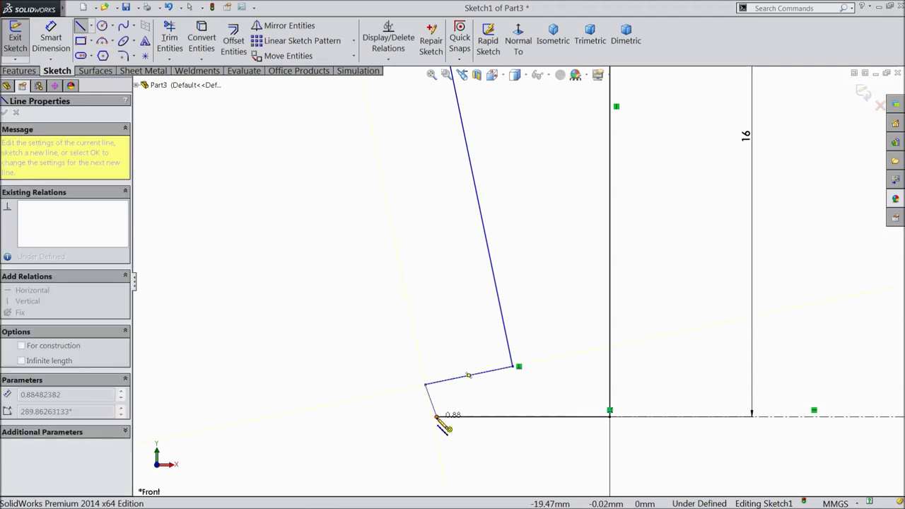
click(436, 417)
right_click(438, 417)
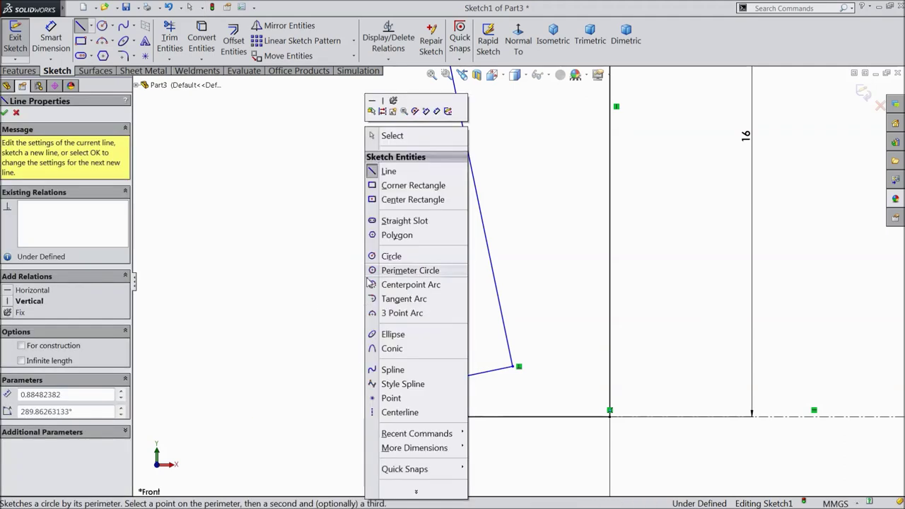
click(388, 135)
Step: Make the new lower slanted line collinear with the upper slanted lip line
key(f)
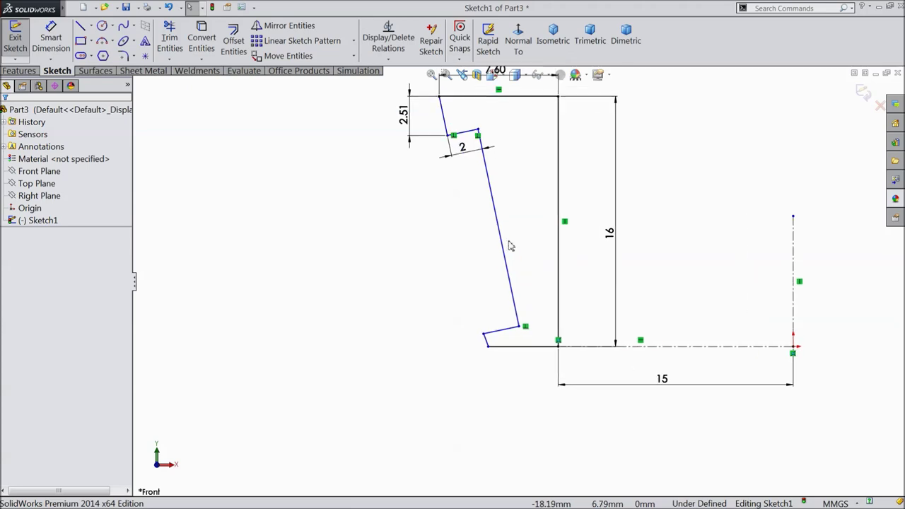
click(486, 342)
ctrl+click(447, 121)
click(491, 88)
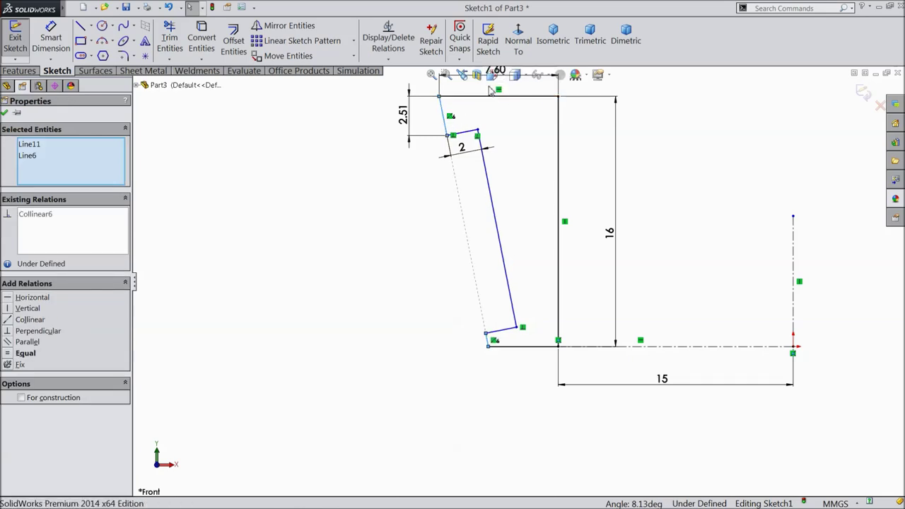
click(3, 113)
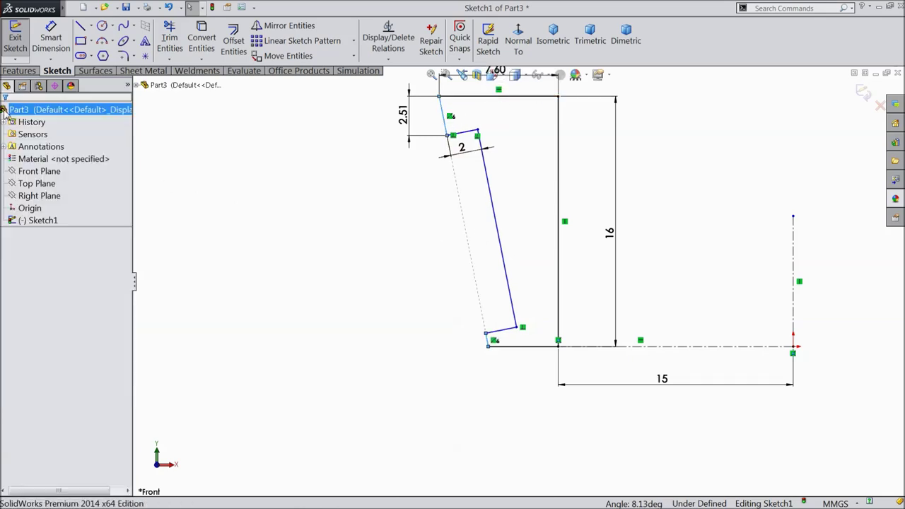
Step: Dimension the vertical height of the lower slanted lip above the bottom line as 0.9 mm
click(50, 39)
scroll(520, 332, down, 2)
scroll(520, 332, down, 2)
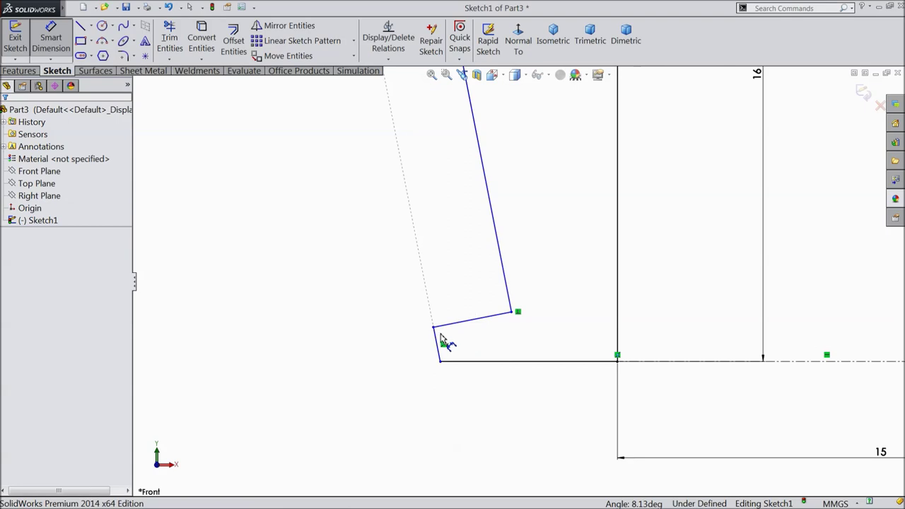
click(445, 361)
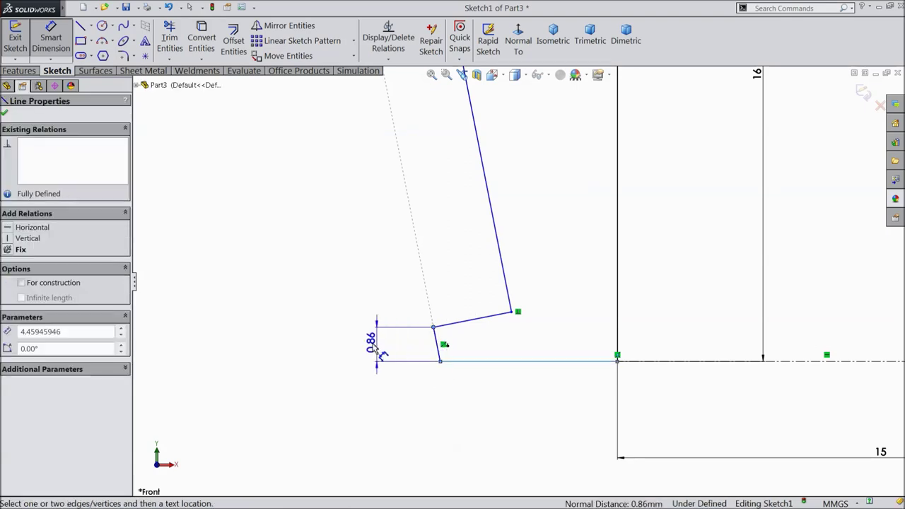
click(373, 350)
text(0.9)
key(Return)
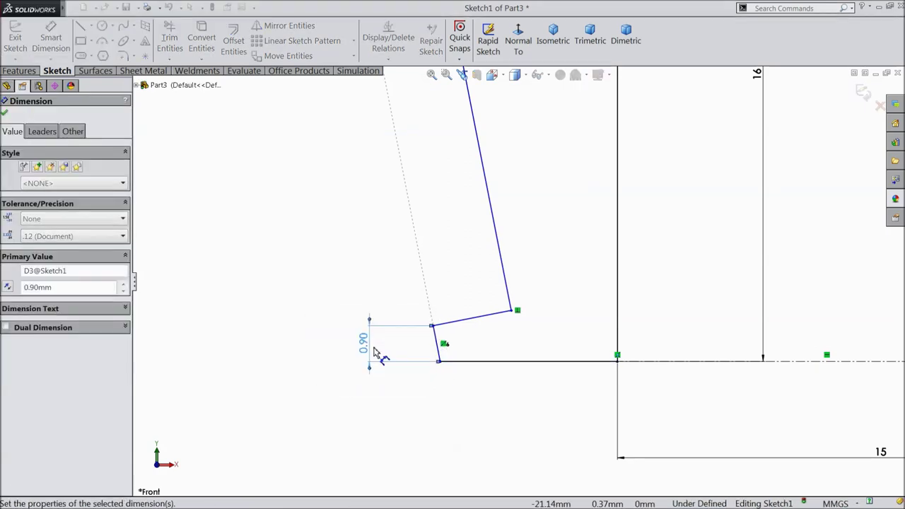
Step: Add a second vertical height dimension to the upper slanted lip as a driven dimension
scroll(376, 339, up, 4)
scroll(488, 163, down, 5)
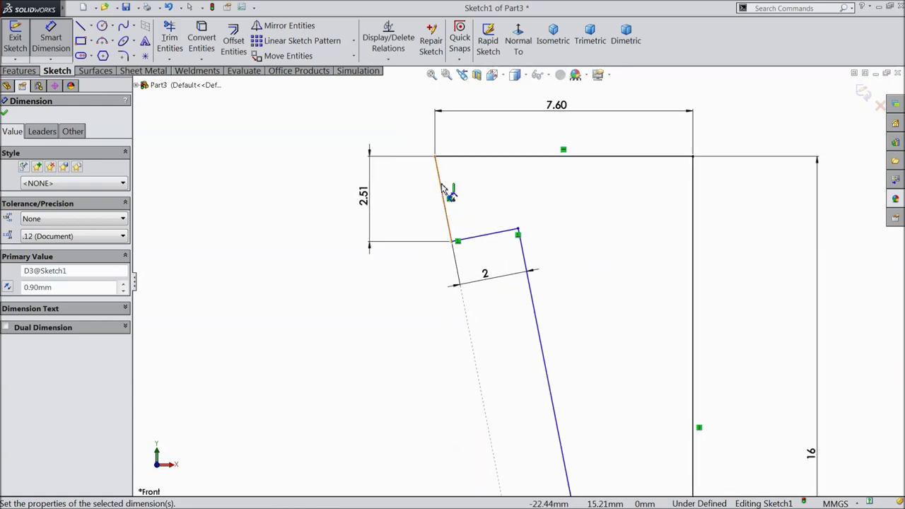
click(448, 196)
click(485, 163)
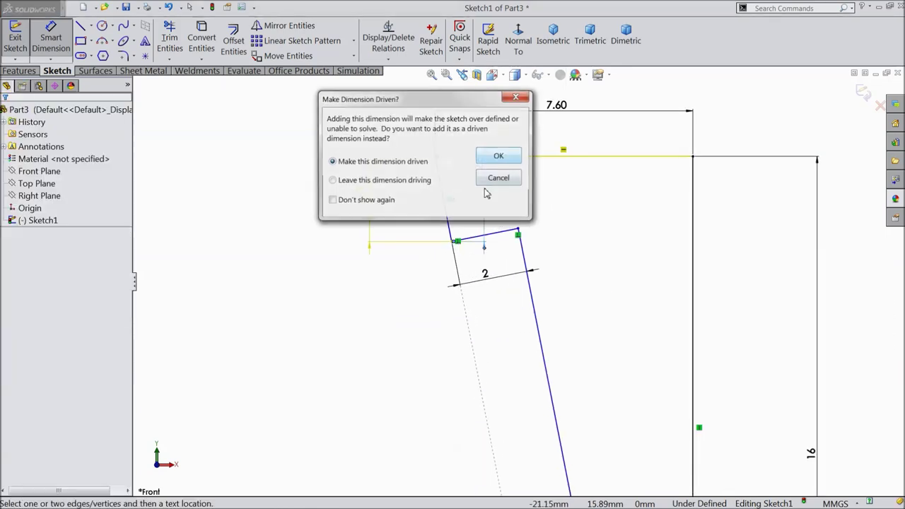
click(501, 155)
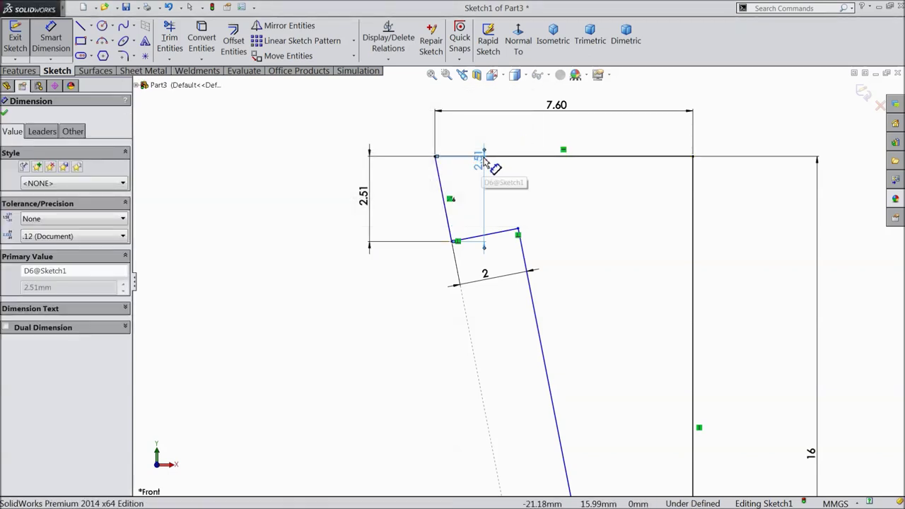
Step: Dimension the angle between the upper slanted lip line and the horizontal top line as 77.32 degrees
key(Escape)
click(439, 184)
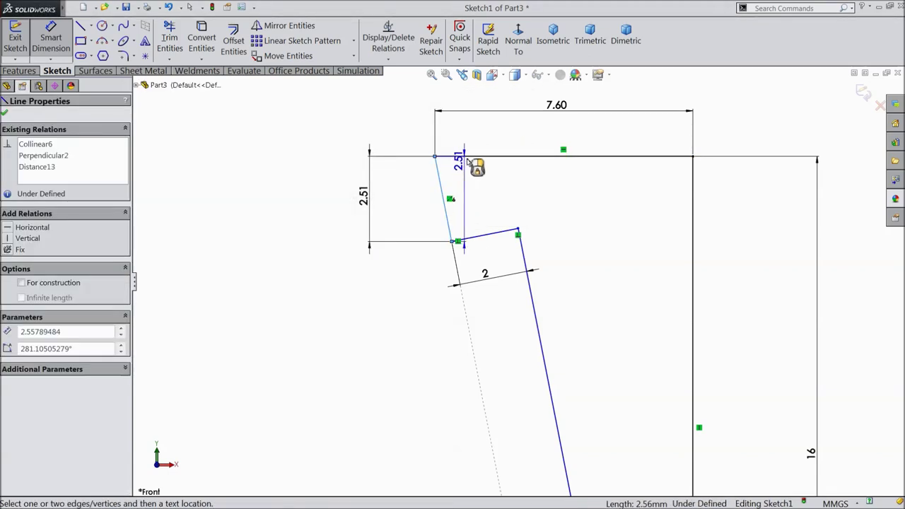
click(472, 156)
click(480, 193)
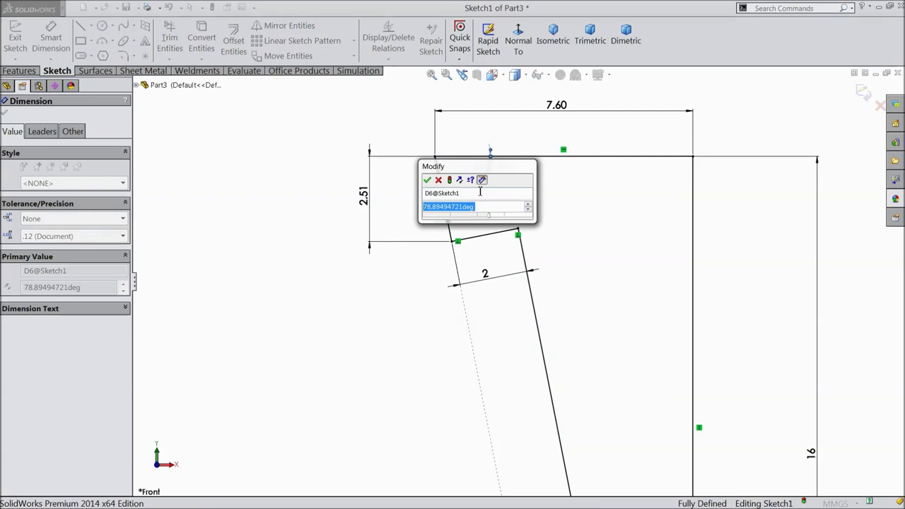
text(77.32)
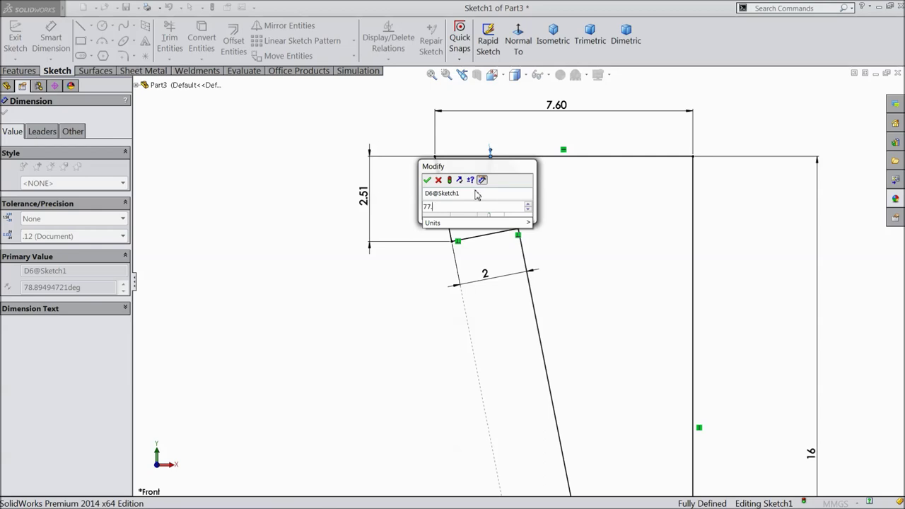
click(427, 181)
scroll(518, 268, up, 5)
scroll(572, 379, down, 2)
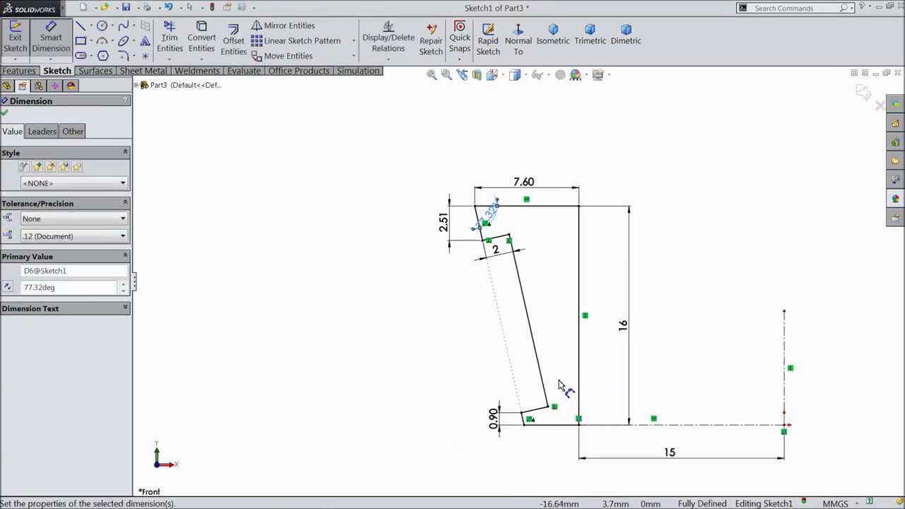
click(4, 114)
Step: Round the corner between the top line and the long vertical line with a 2 mm sketch fillet
click(123, 55)
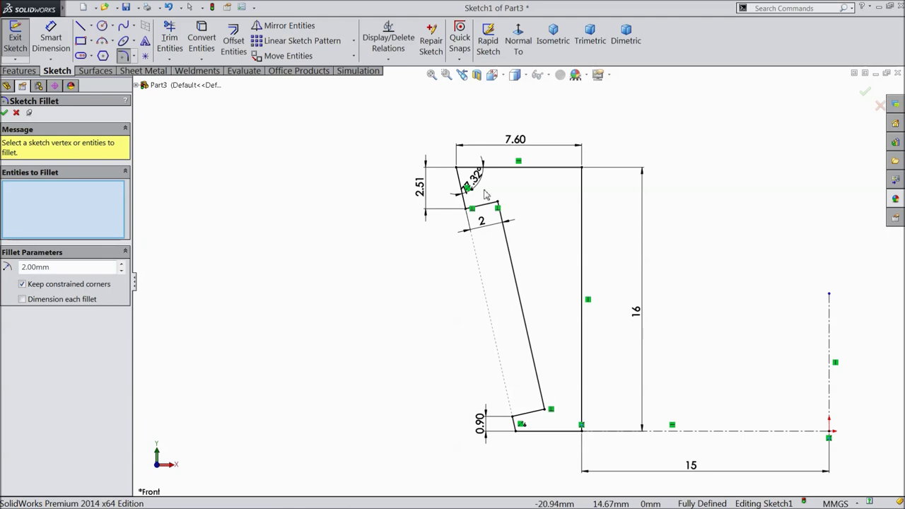
click(583, 171)
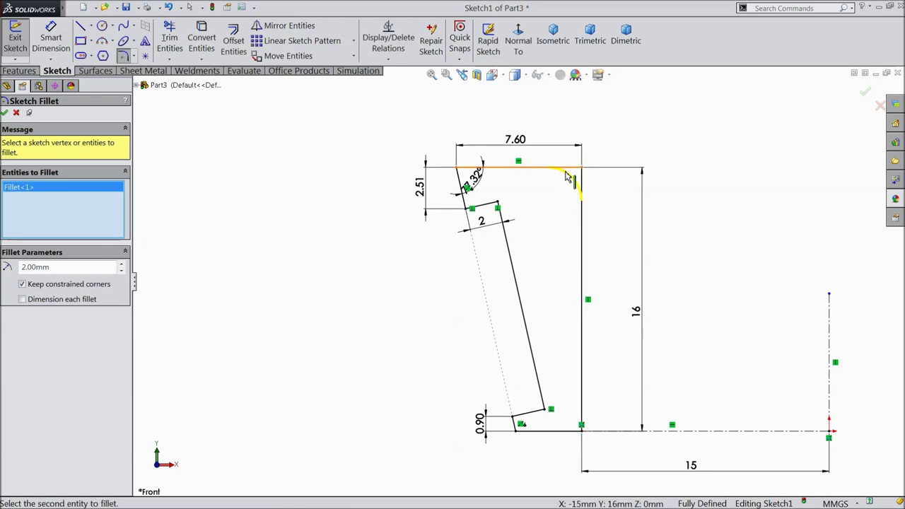
click(5, 113)
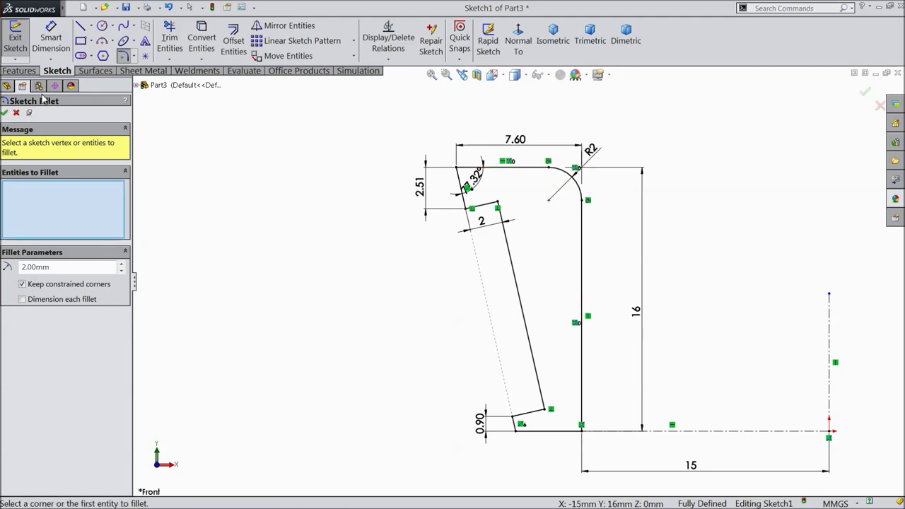
Step: Add 1 mm sketch fillets to the top outer corner and both corners of the bottom line
key(Return)
click(457, 171)
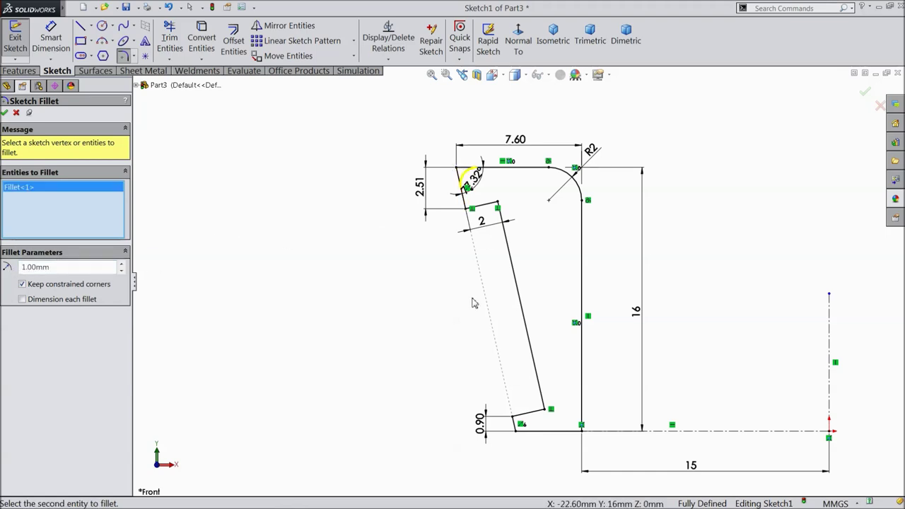
click(515, 428)
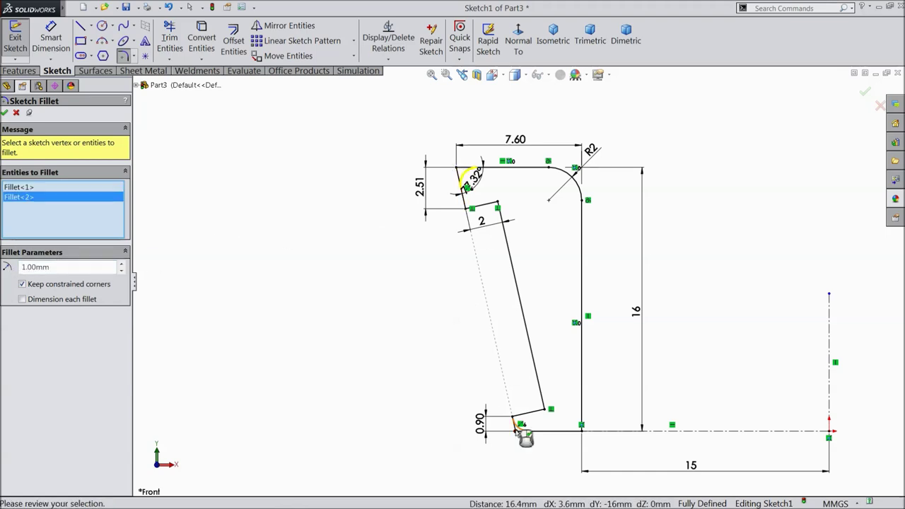
click(581, 428)
click(5, 113)
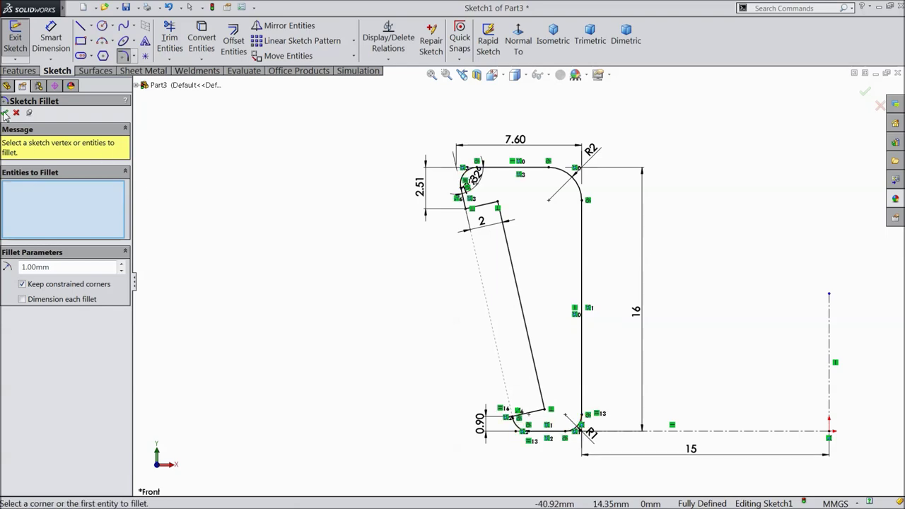
click(5, 113)
Step: Revolve the flanged profile 360 degrees about the vertical centerline to form the solid ring
scroll(374, 259, up, 4)
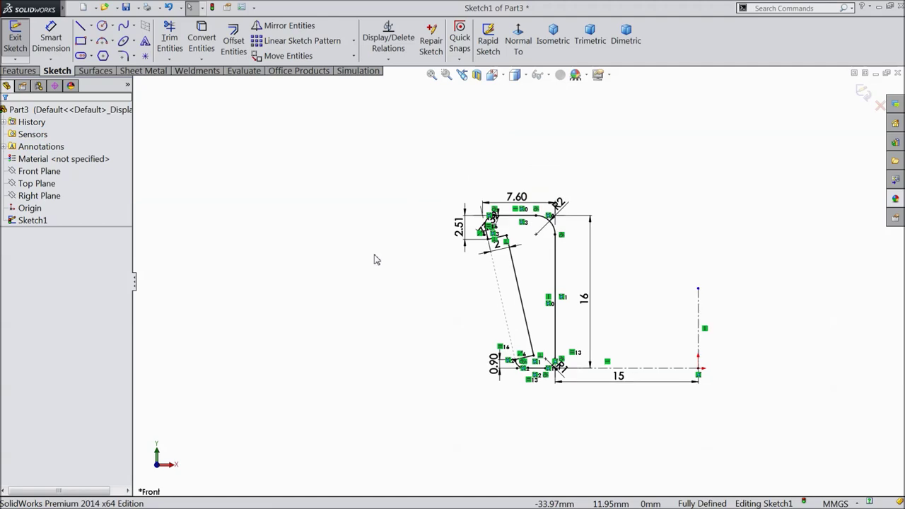
scroll(697, 311, down, 3)
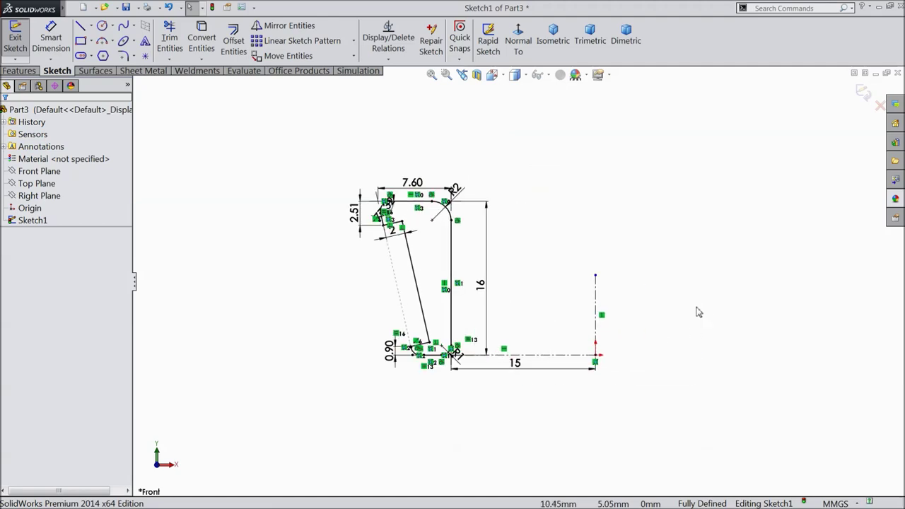
click(27, 73)
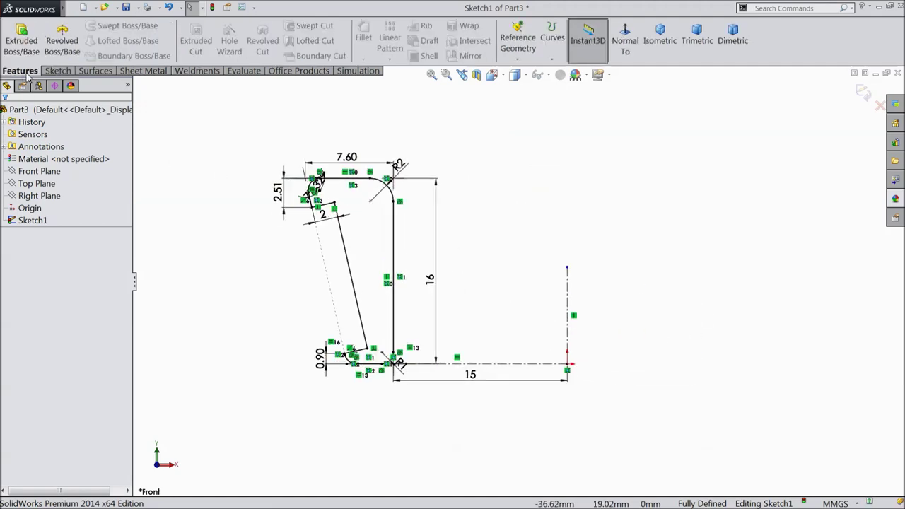
click(62, 46)
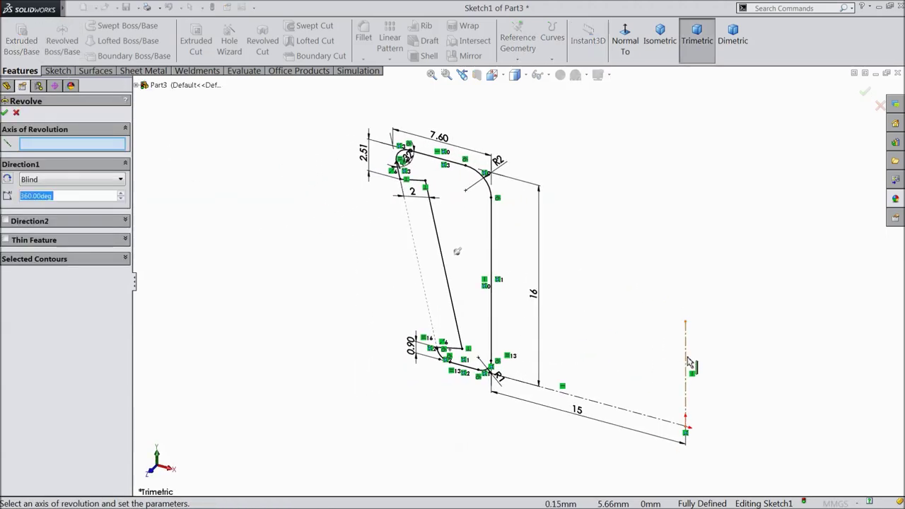
click(689, 361)
scroll(617, 345, up, 3)
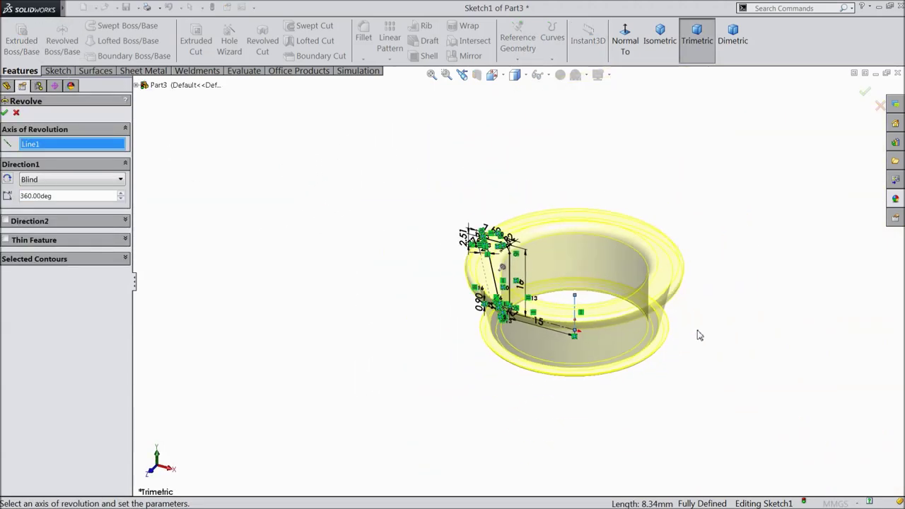
scroll(699, 326, down, 2)
scroll(468, 264, down, 1)
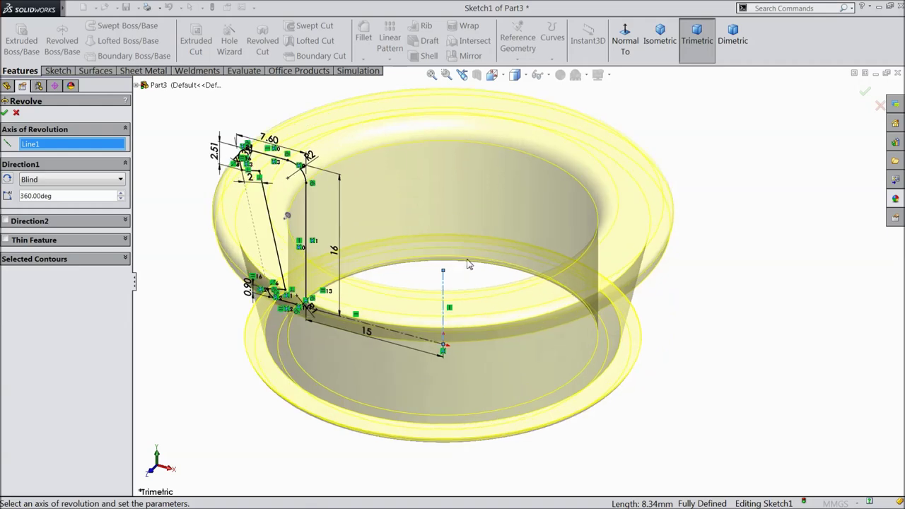
click(5, 113)
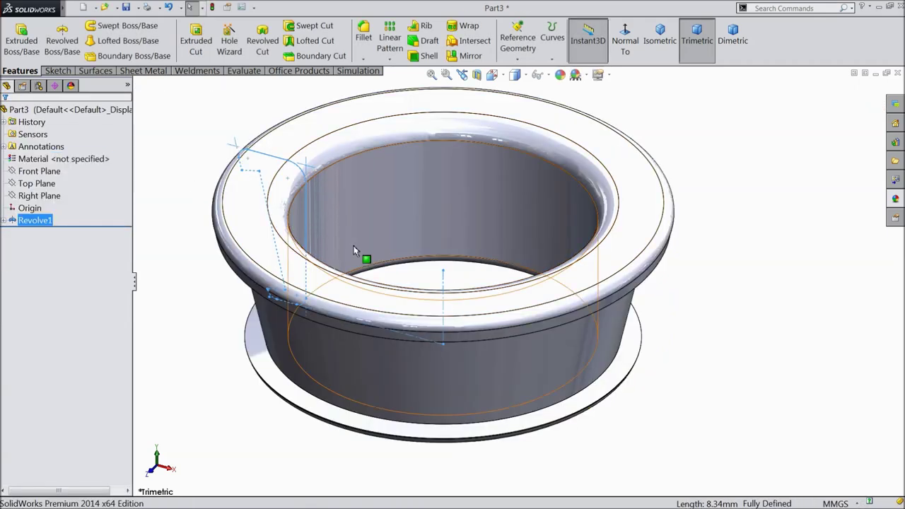
click(696, 135)
Step: Start a new sketch on the flat annular face of the ring's wide flange and view it face-on
mouse_move(699, 133)
middle_down()
mouse_move(686, 88)
mouse_move(671, 149)
mouse_move(678, 142)
mouse_move(651, 170)
mouse_move(614, 252)
mouse_move(650, 194)
mouse_move(652, 134)
mouse_move(610, 291)
mouse_move(618, 309)
mouse_move(634, 236)
mouse_move(570, 323)
mouse_move(505, 318)
mouse_move(619, 290)
middle_up()
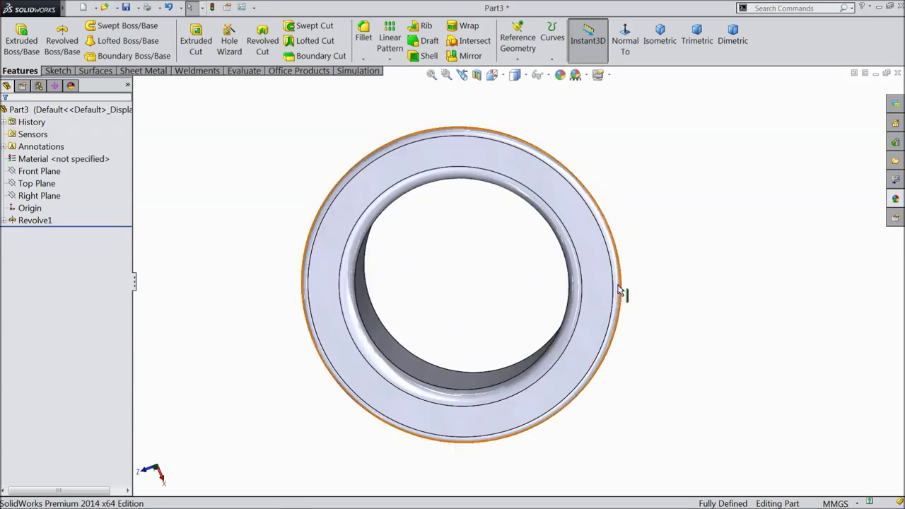
click(486, 157)
click(523, 129)
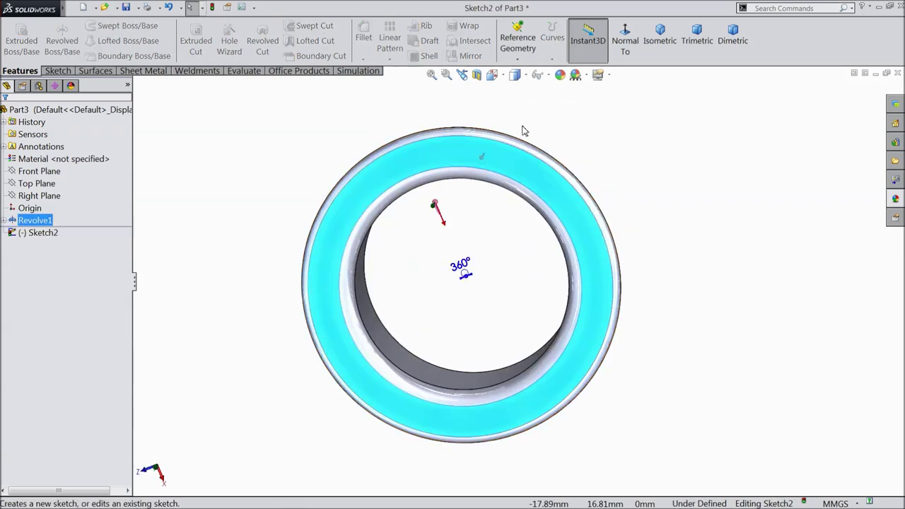
click(625, 40)
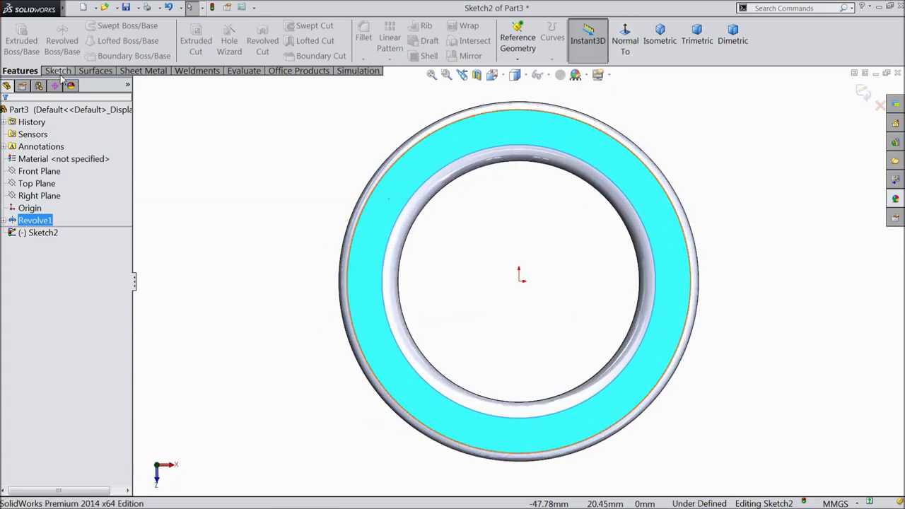
Step: Sketch a construction circle about 35.29 mm in diameter on the flange face, centered on the origin
click(60, 72)
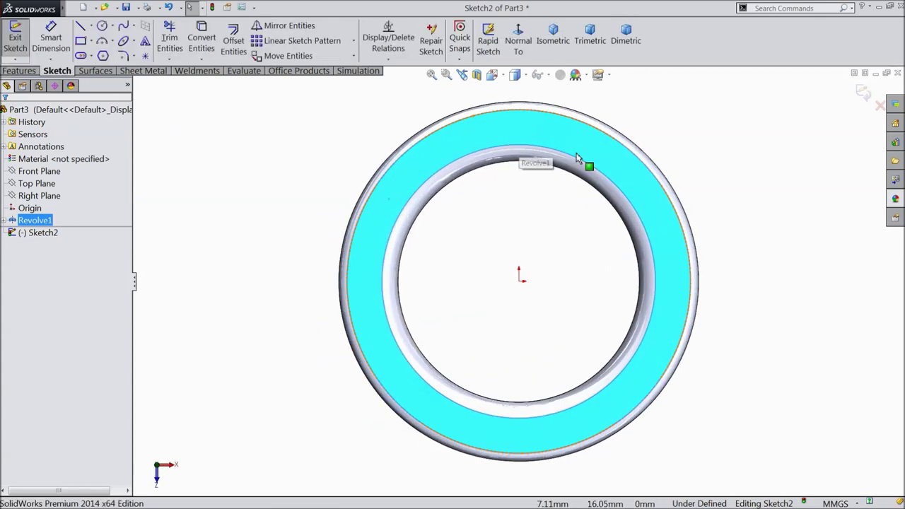
click(103, 27)
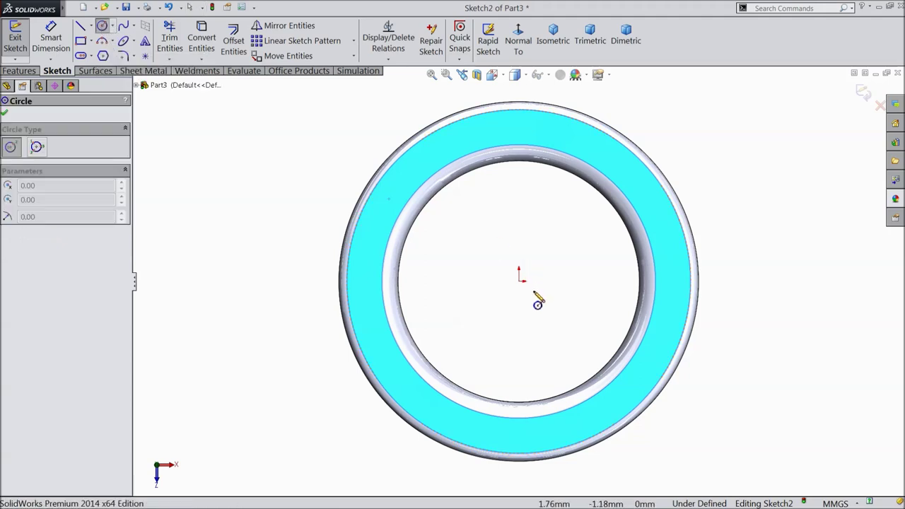
click(520, 279)
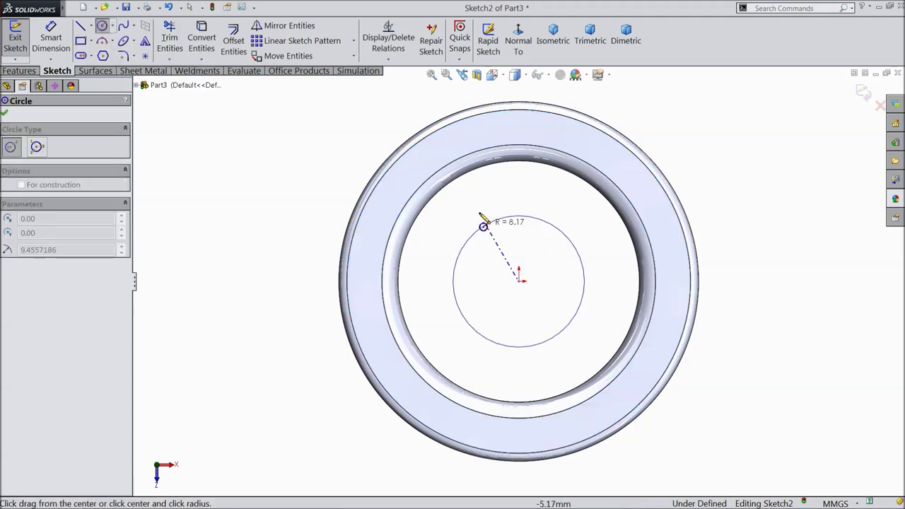
click(456, 164)
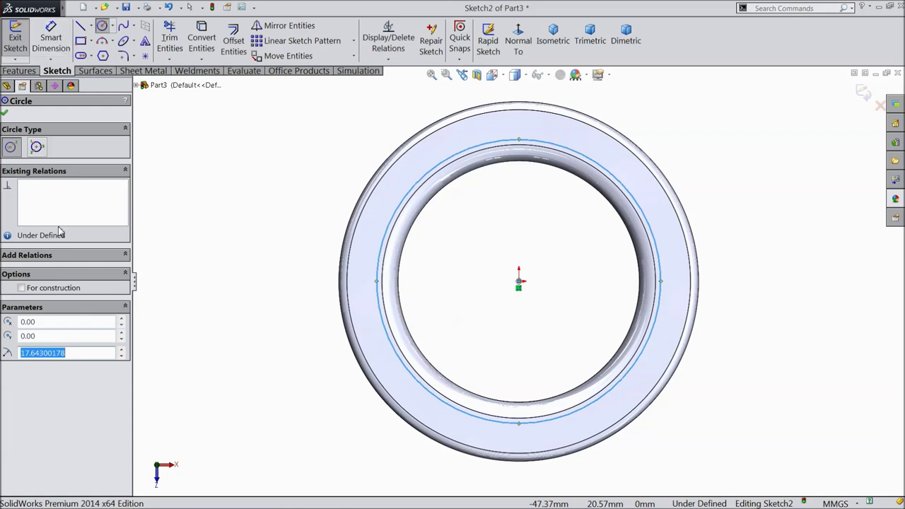
Step: Dimension the construction circle's diameter as 35.28 mm
click(51, 39)
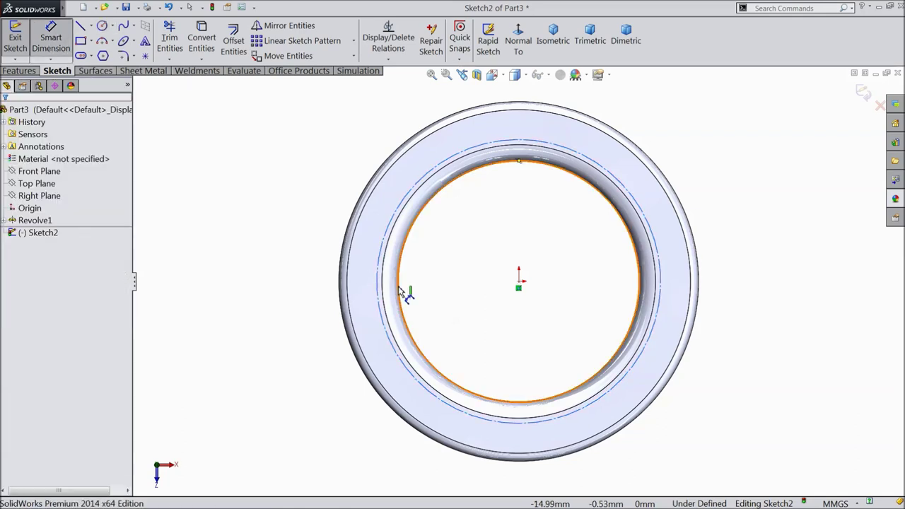
click(379, 286)
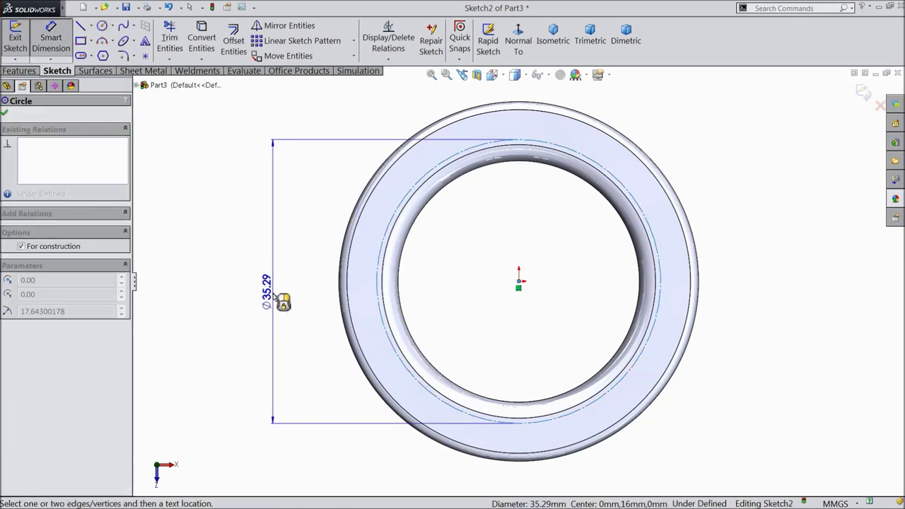
click(275, 297)
text(35.28)
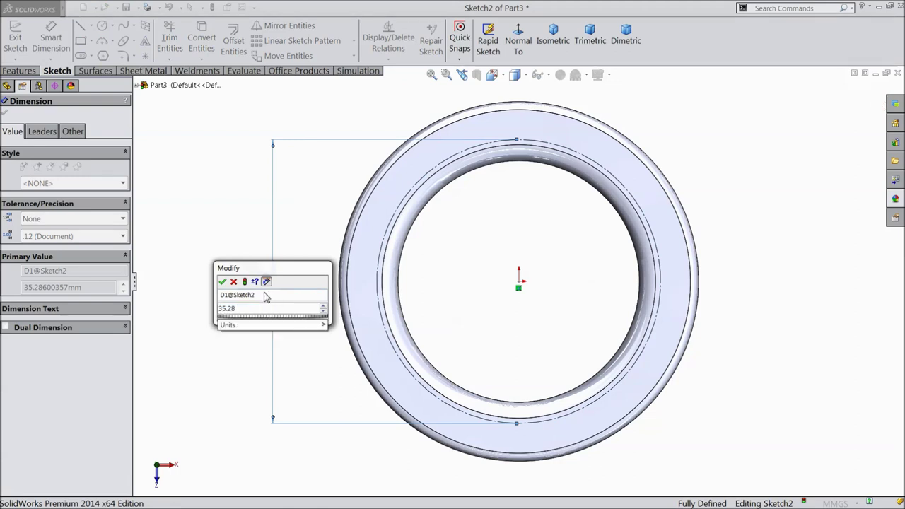
key(Return)
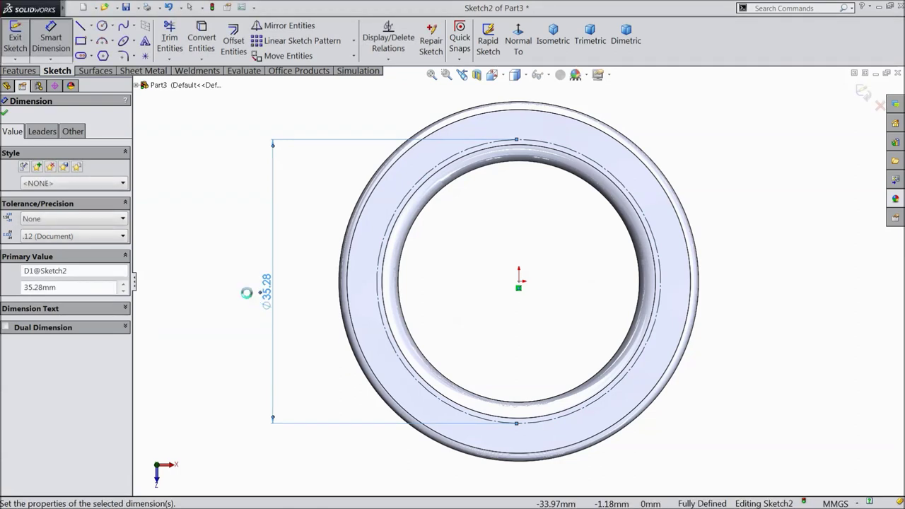
click(5, 113)
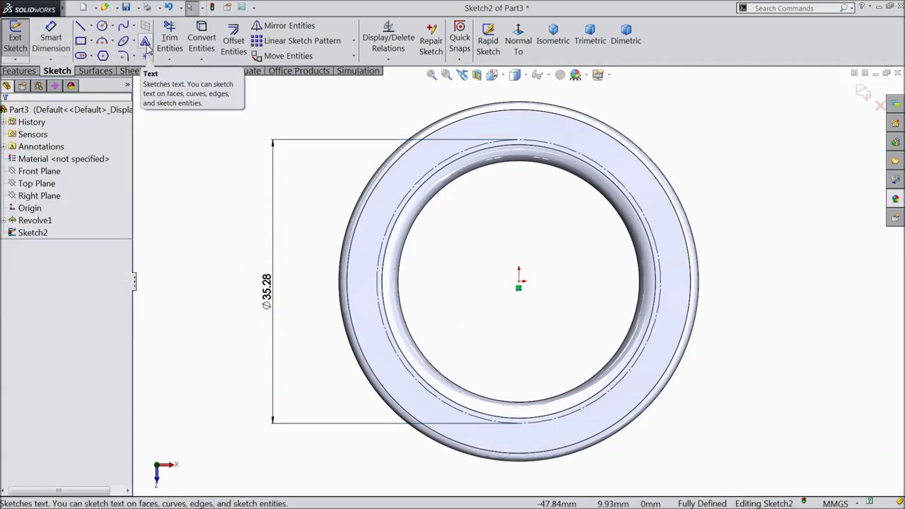
Step: Add sketch text "MADE IN USA" and "MT12359674", separated by a wide gap, along the construction circle on the flange face
click(144, 43)
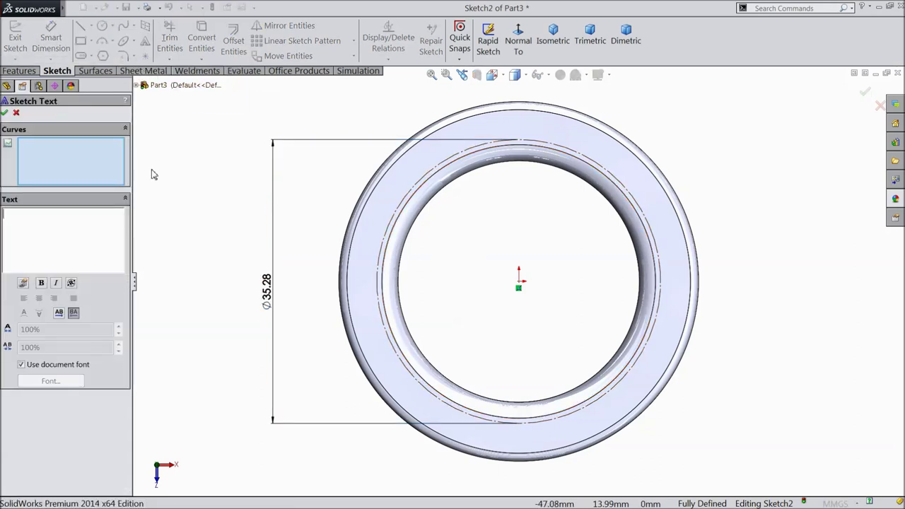
click(458, 163)
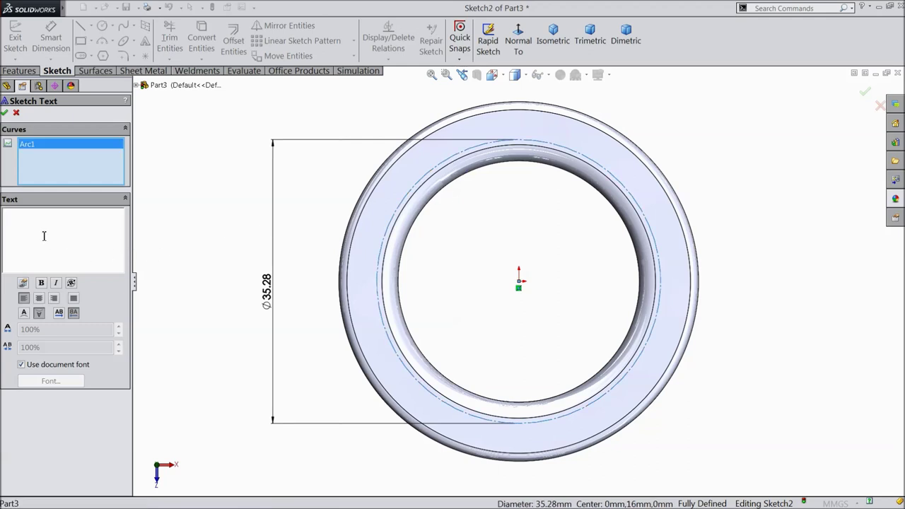
text(MADE)
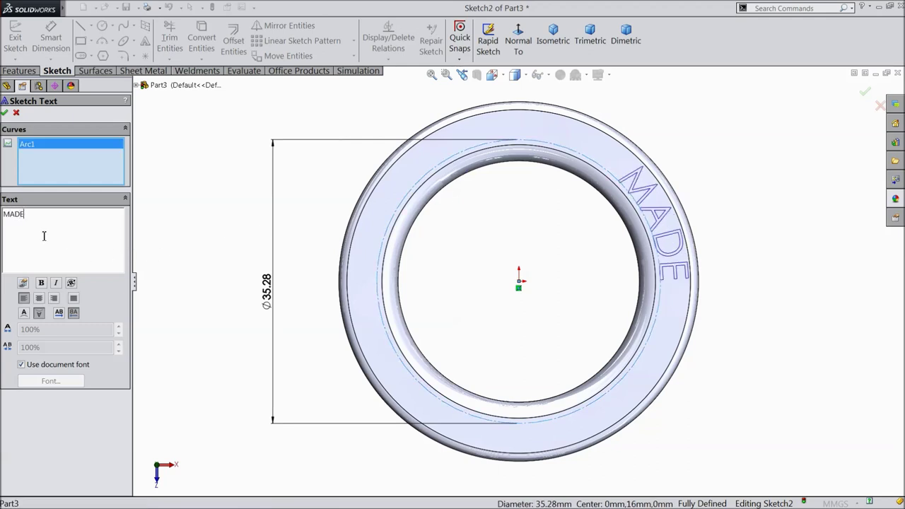
text( IN USA)
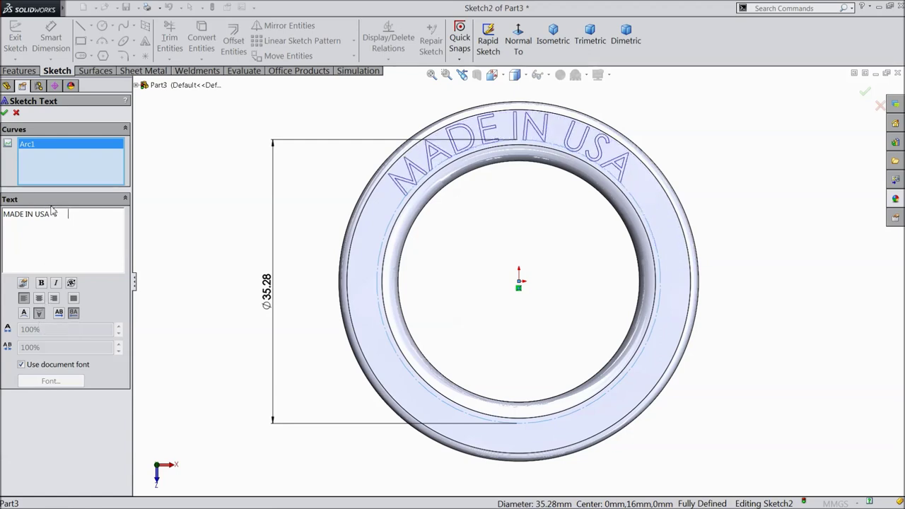
text(MT123)
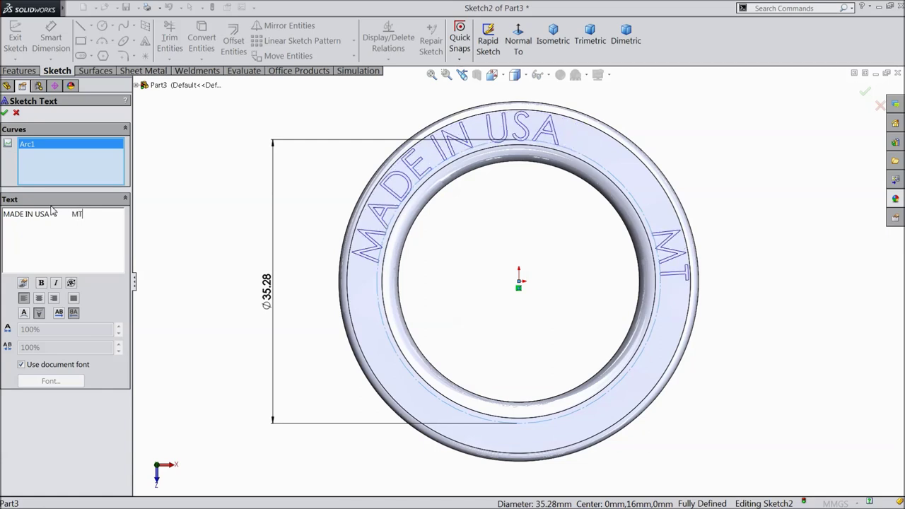
text(59674)
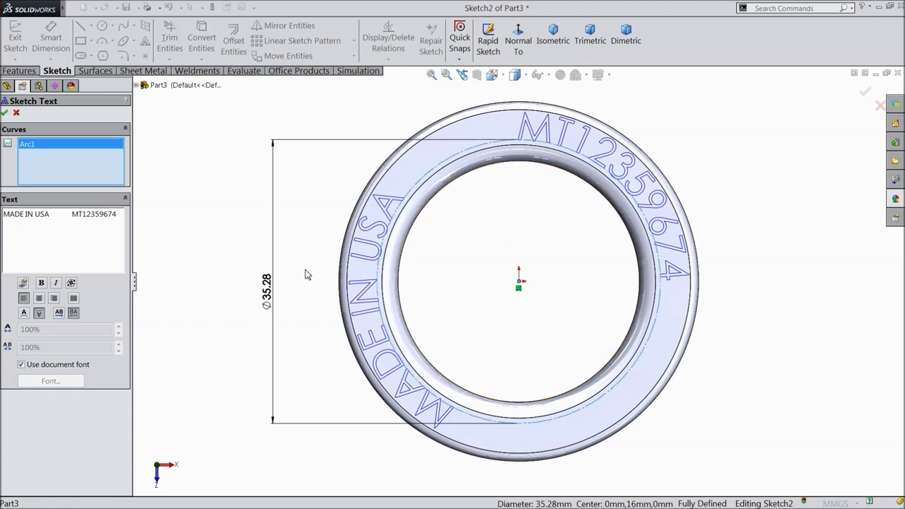
Step: Try a custom font height of 3 mm for the marking text, then return it to the document font
click(22, 366)
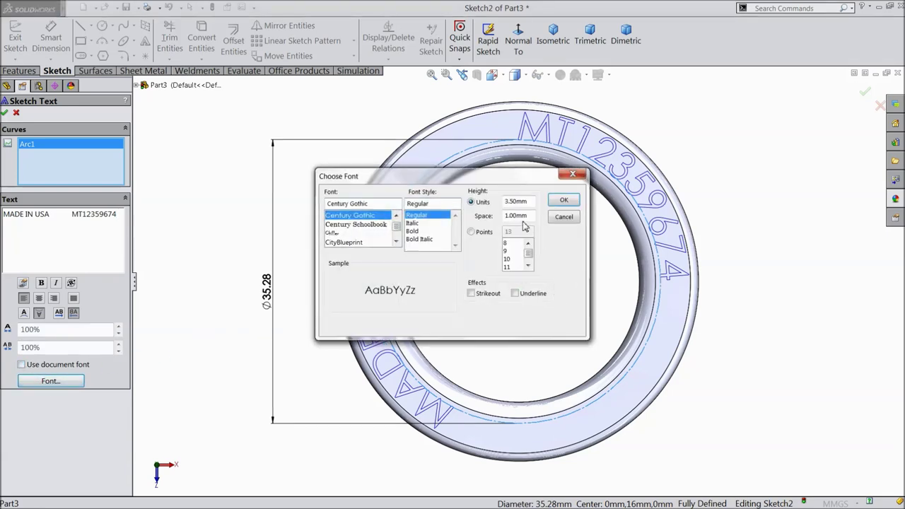
text(3)
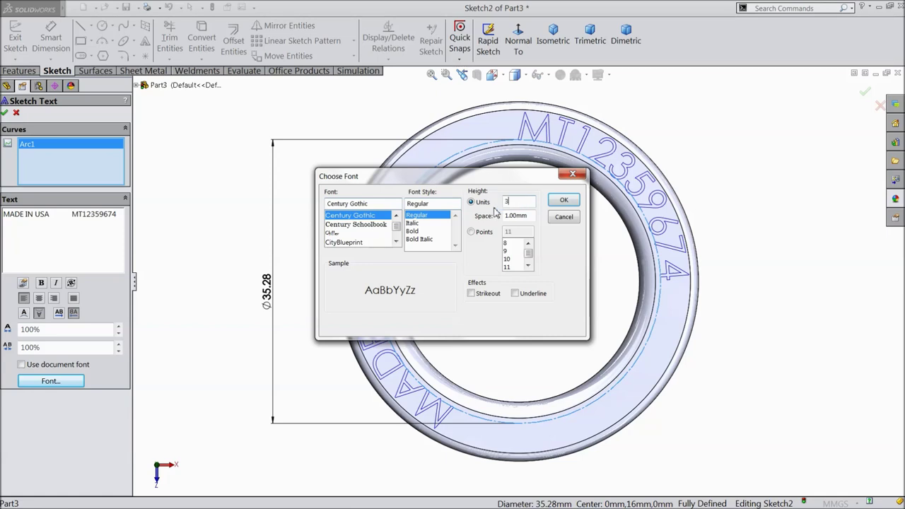
click(563, 200)
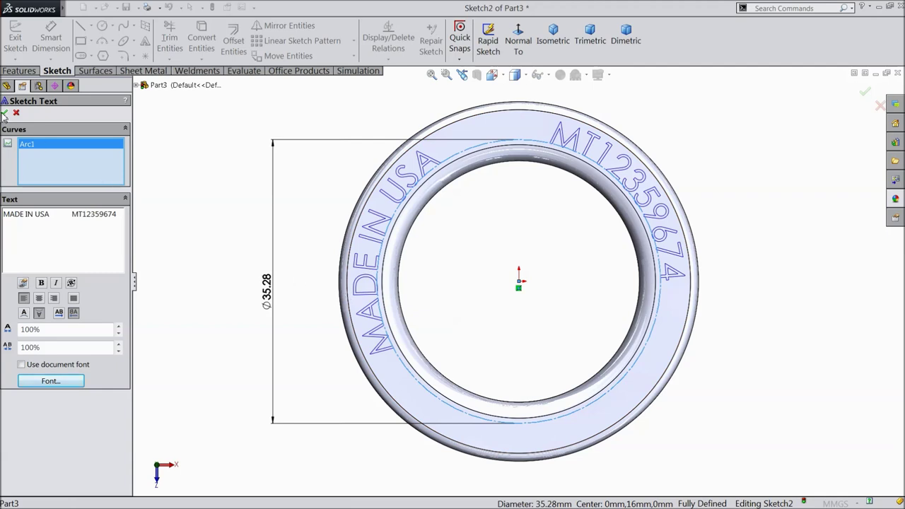
click(22, 365)
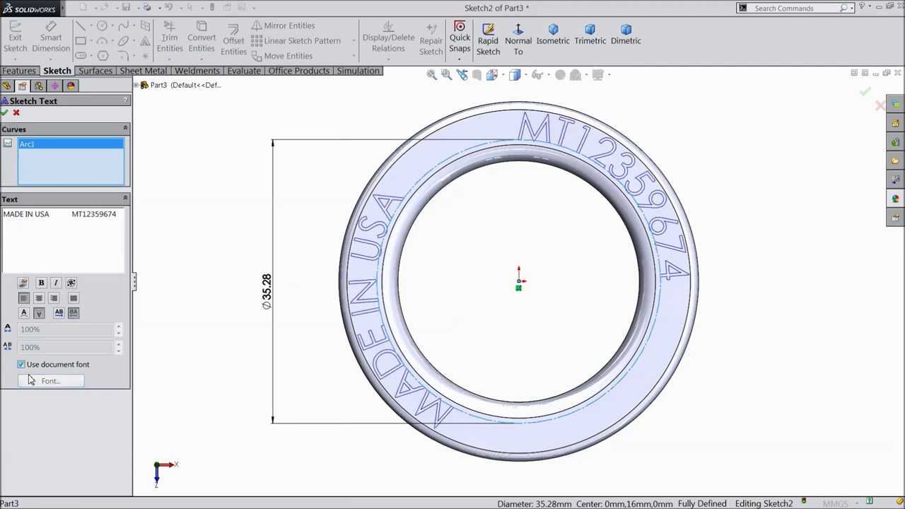
Step: Override the document font for the marking text with a custom height below 3 mm and accept the sketch text
click(22, 364)
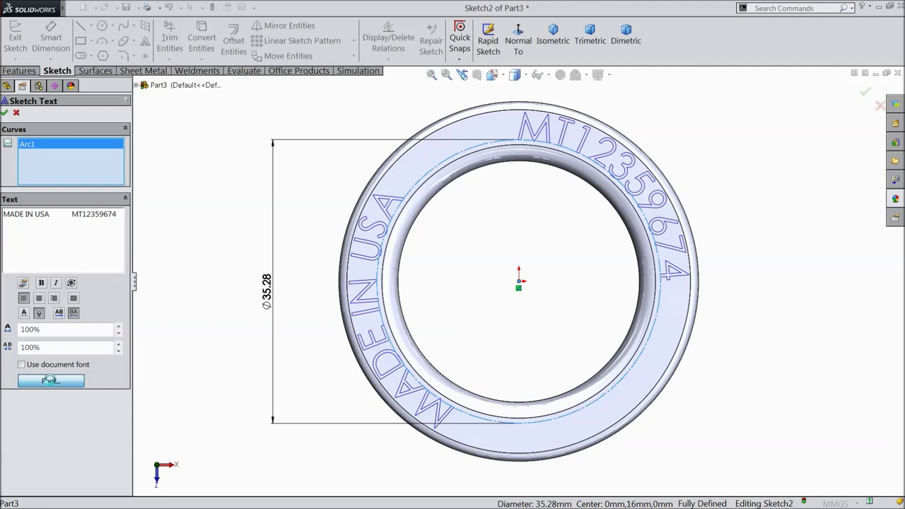
click(44, 380)
drag(530, 202, 518, 201)
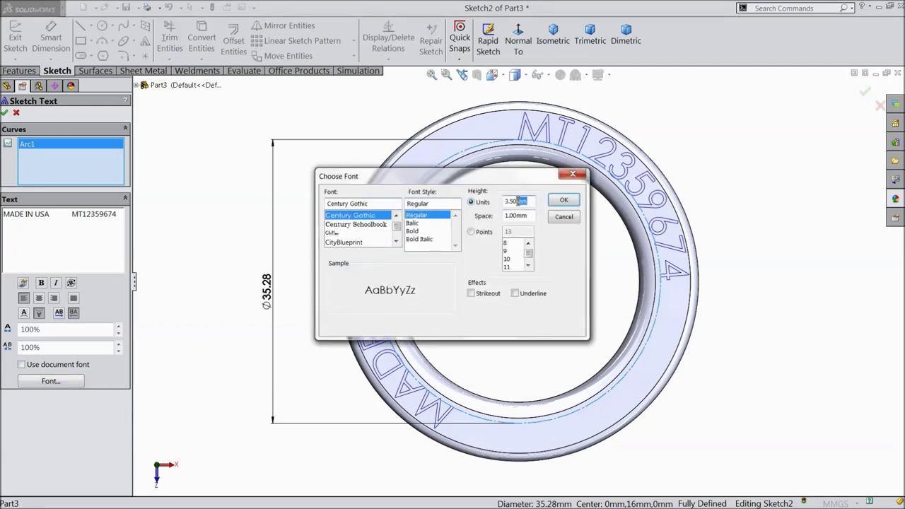
text(2)
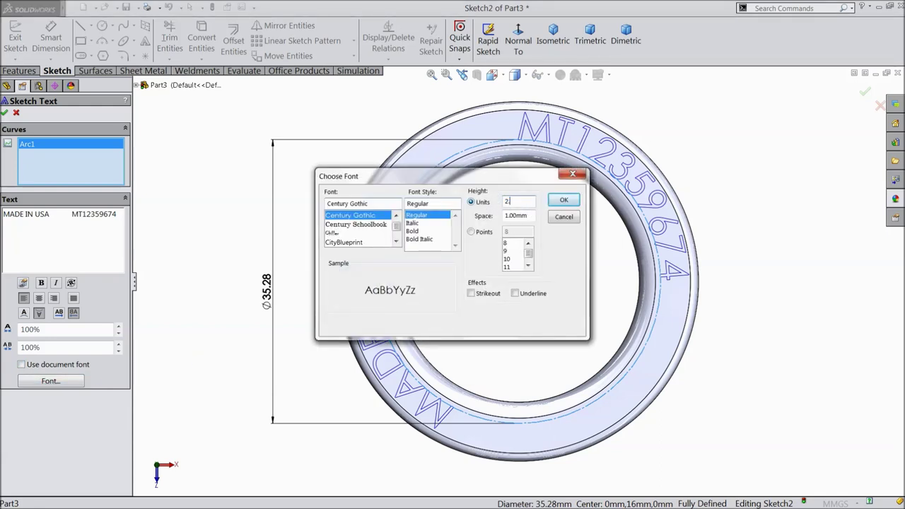
click(565, 201)
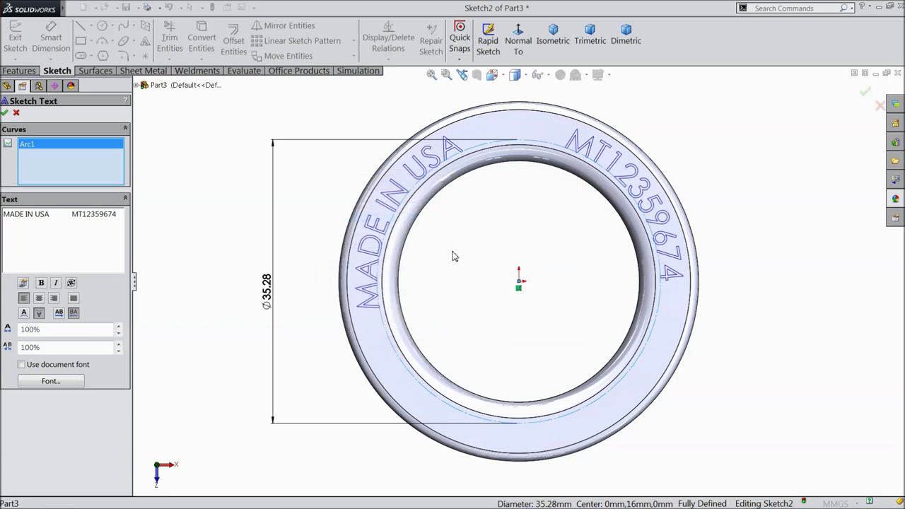
click(5, 115)
Step: Engrave the marking text into the flange face with a blind extruded cut 0.2 mm deep
click(21, 71)
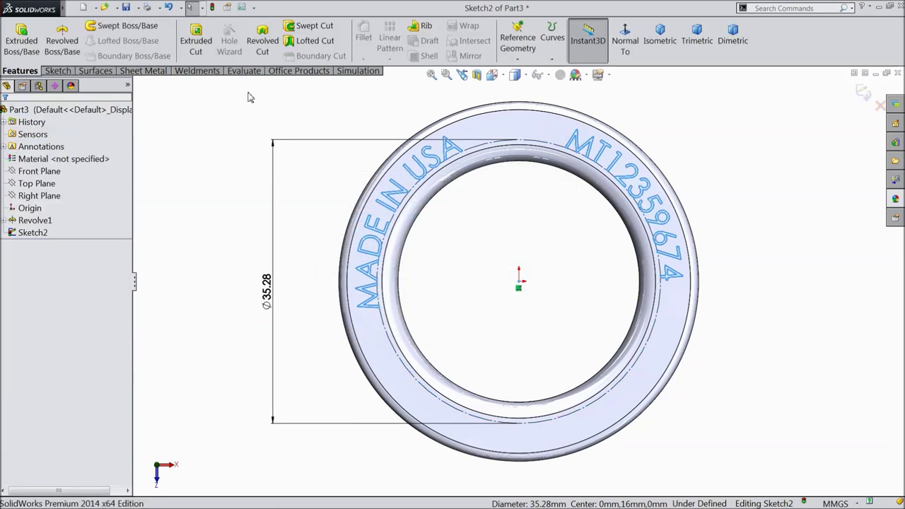
click(196, 40)
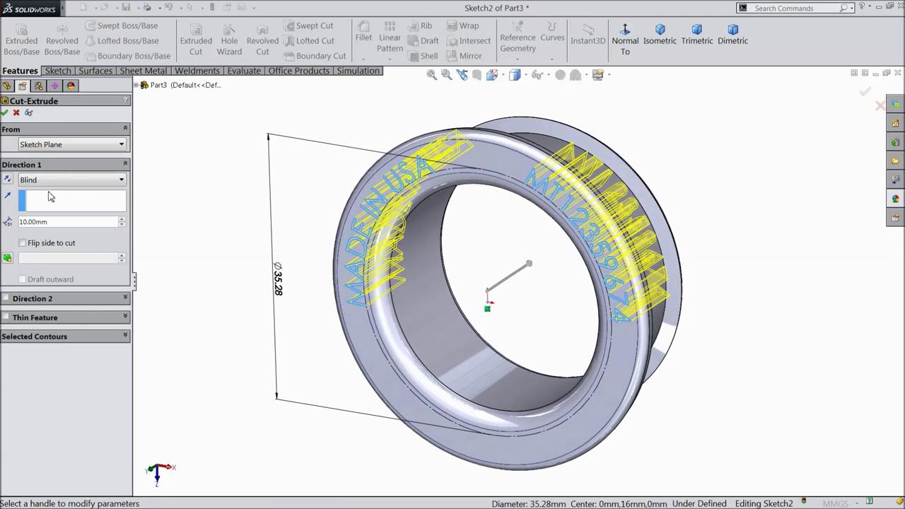
double_click(51, 222)
text(0.2)
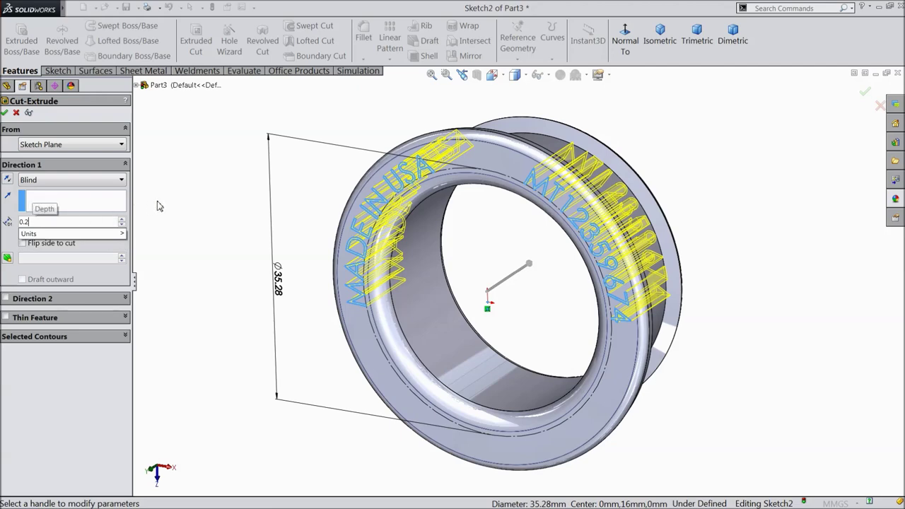
key(Return)
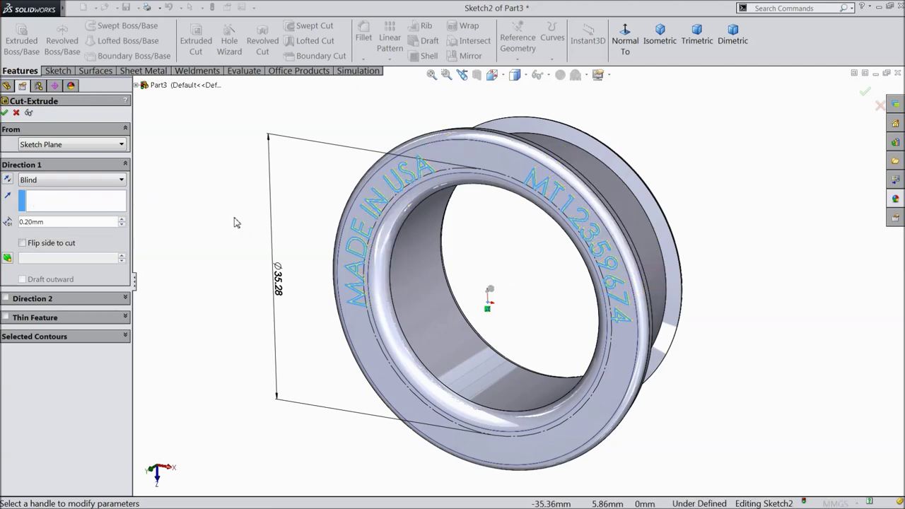
click(4, 113)
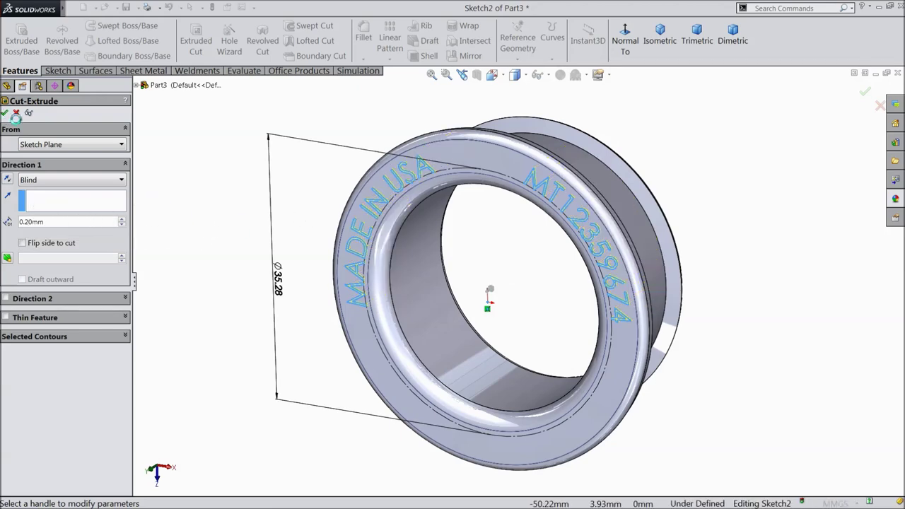
click(204, 215)
Step: Apply the chromium plate appearance to the whole ring part
middle_drag(236, 238, 257, 215)
click(29, 110)
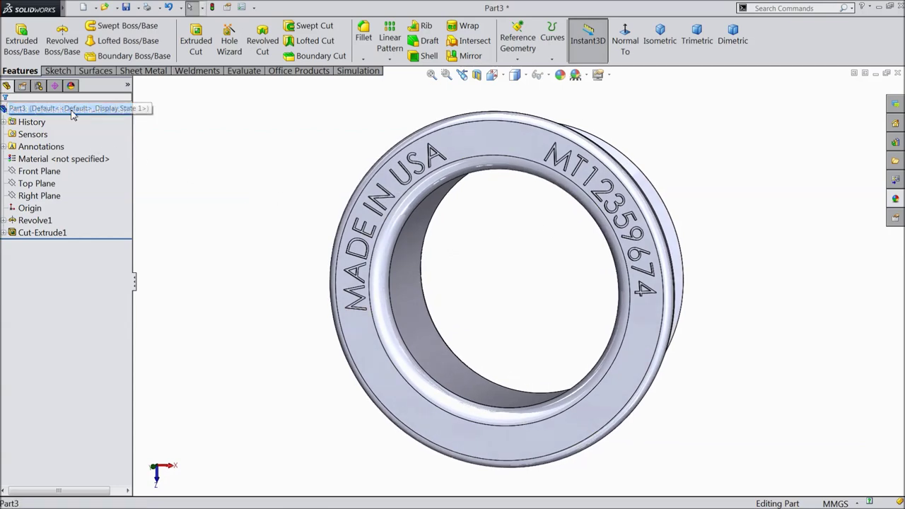
click(895, 204)
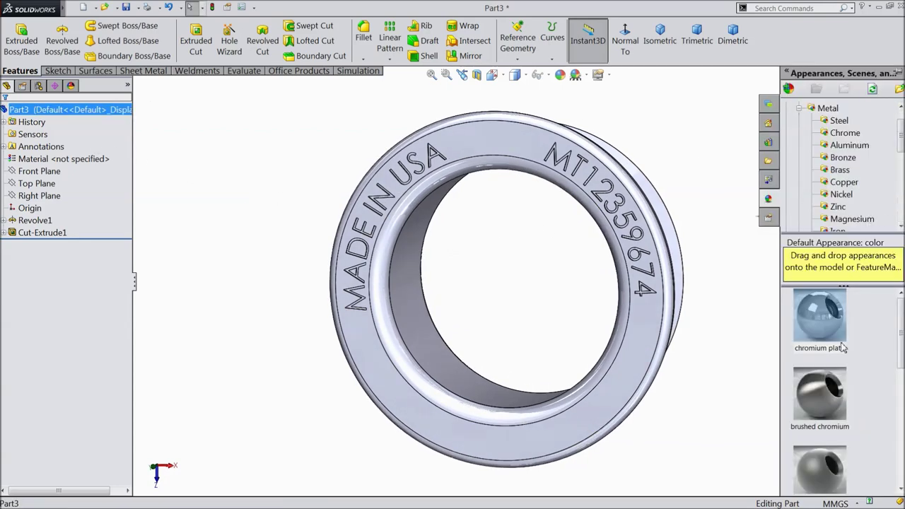
click(824, 321)
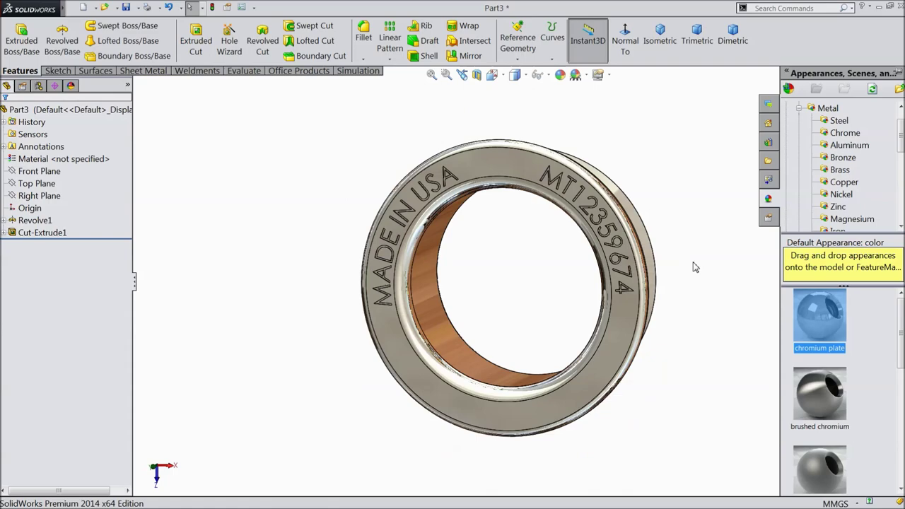
middle_drag(518, 254, 541, 262)
click(643, 173)
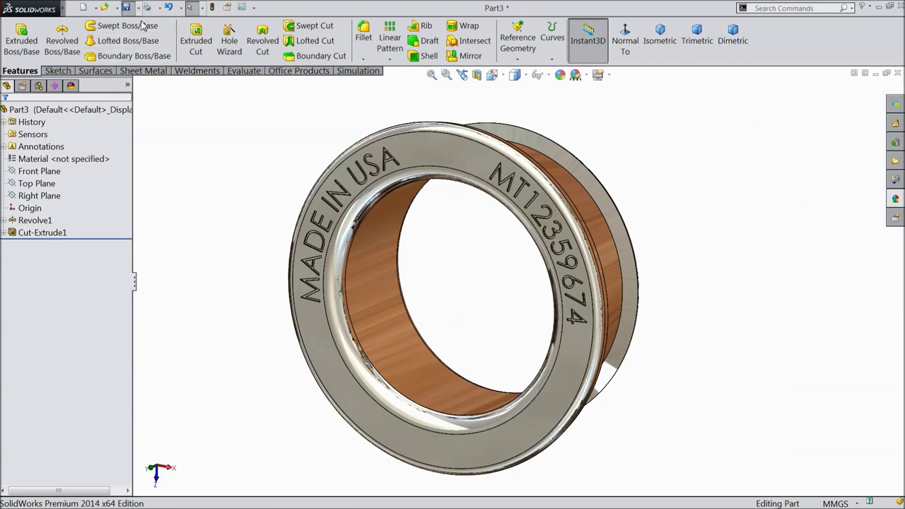
Step: Save the part as "2.inner Ring" in the Roller Bearing folder on the desktop
click(126, 7)
click(338, 203)
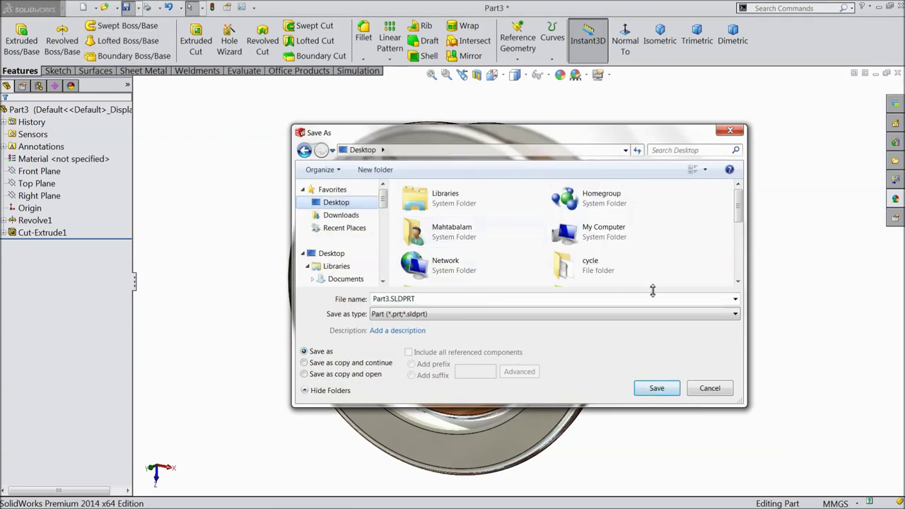
drag(738, 206, 741, 263)
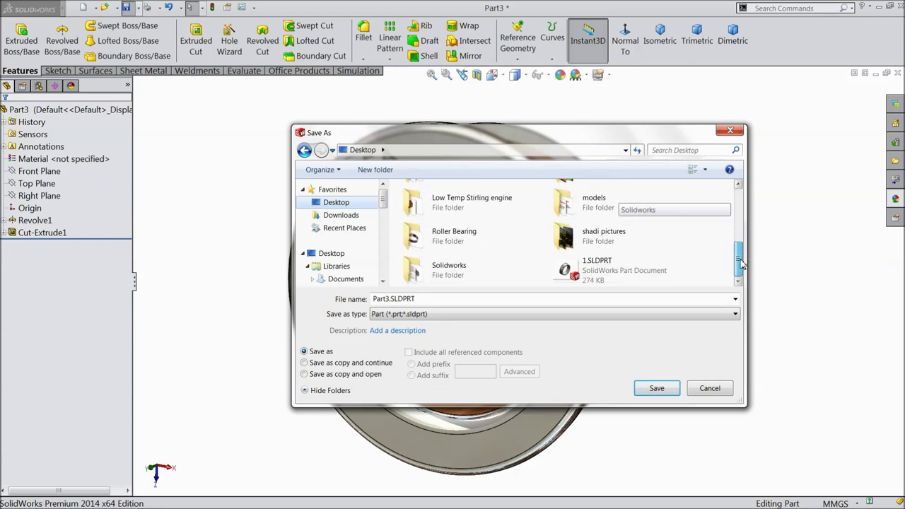
double_click(445, 237)
double_click(420, 300)
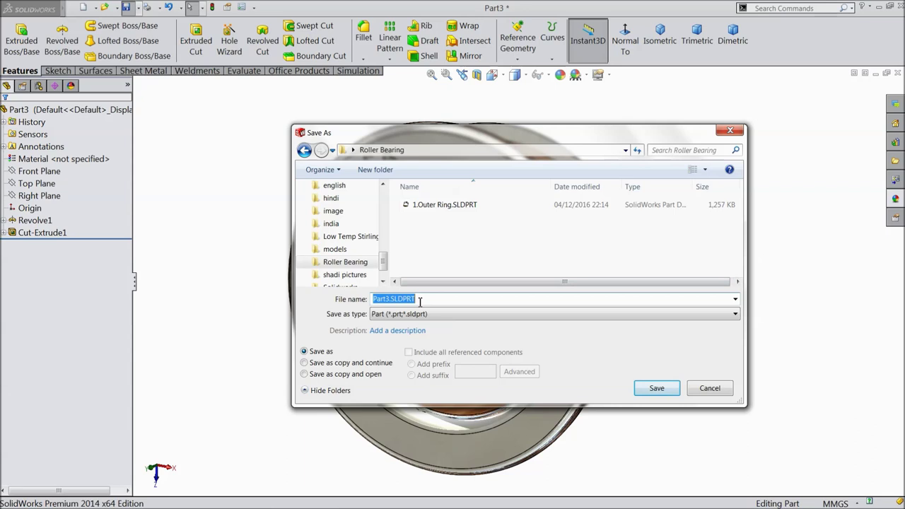
text(2.inner Ring)
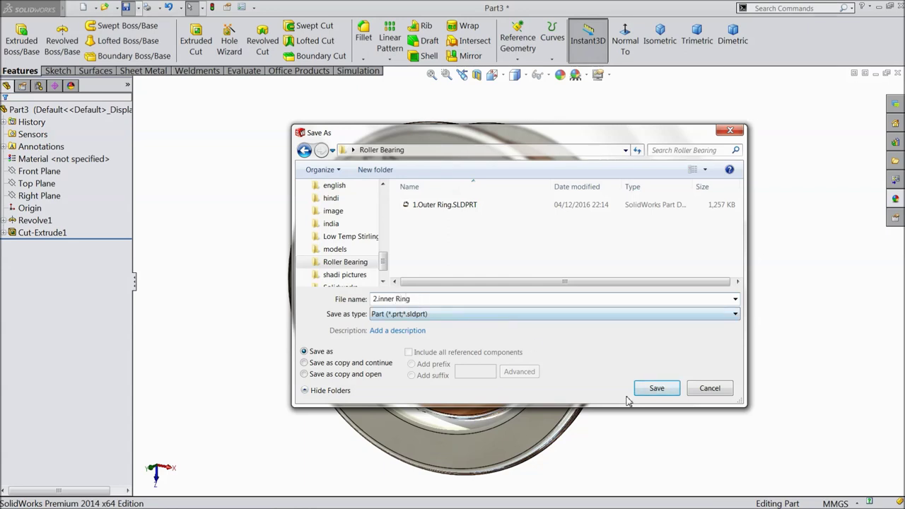
click(657, 388)
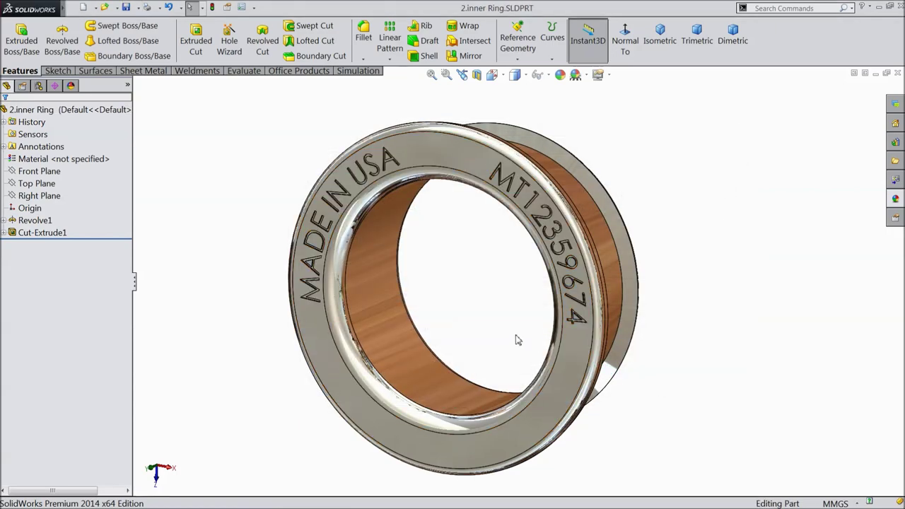
mouse_move(485, 326)
middle_down()
mouse_move(473, 299)
mouse_move(490, 317)
middle_up()
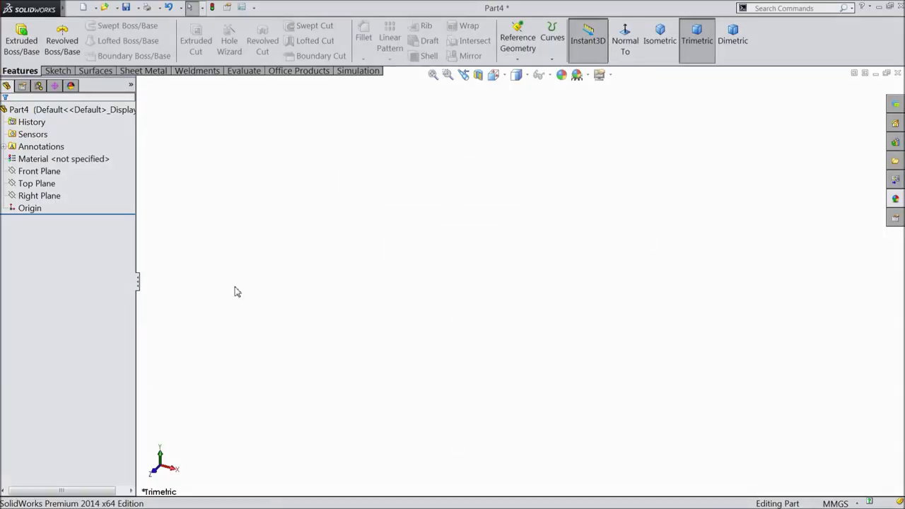
Step: Start a sketch on the new part's Front Plane with a vertical centerline down to the origin and a horizontal centerline extending left from it
click(39, 171)
click(52, 162)
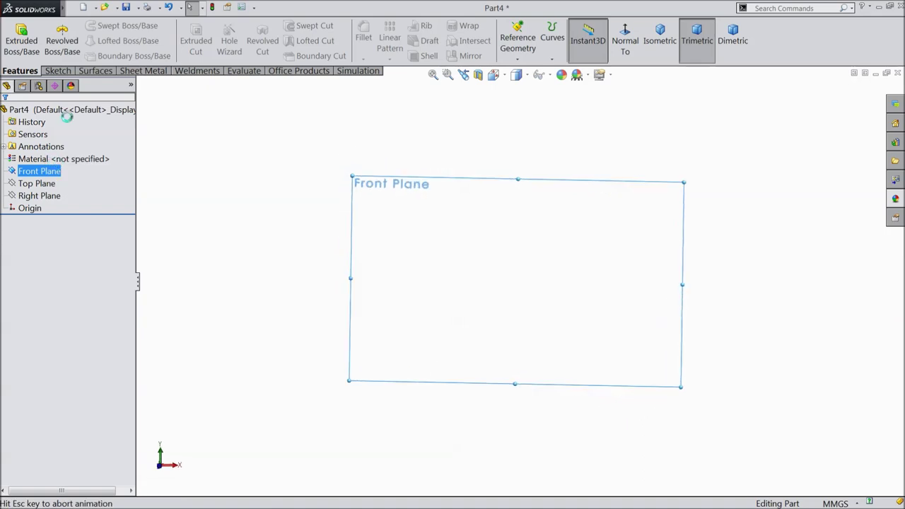
click(91, 26)
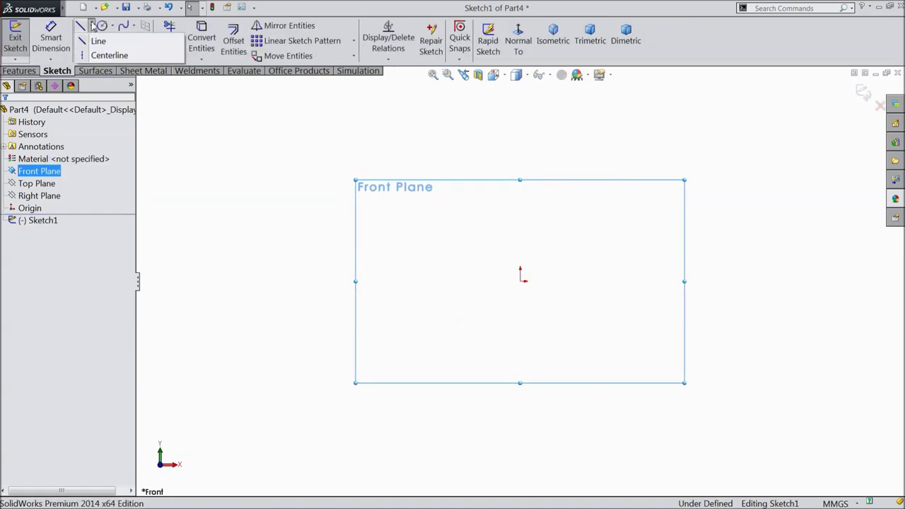
click(102, 56)
click(521, 165)
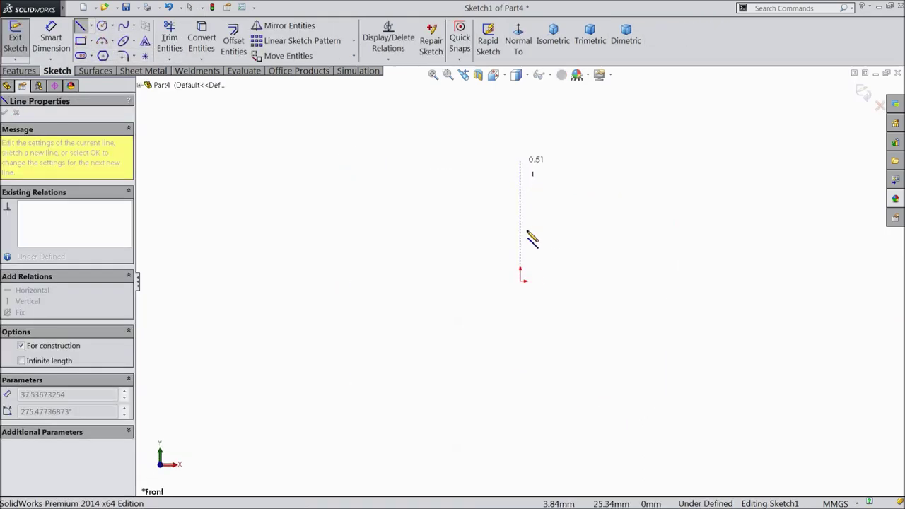
click(521, 280)
click(231, 281)
right_click(236, 283)
click(268, 93)
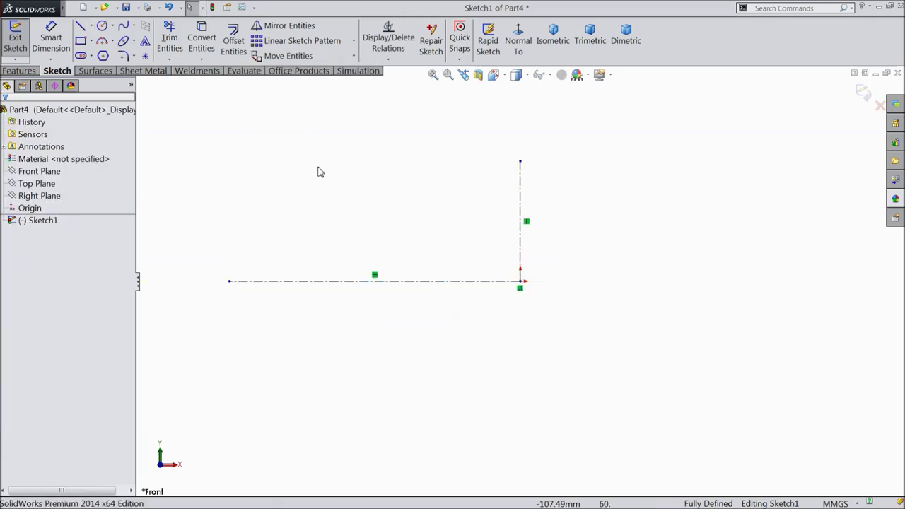
Step: Sketch a slanted line from about 173 mm left and 75 mm above the origin to the horizontal centerline's left end, continuing briefly along the centerline
click(80, 25)
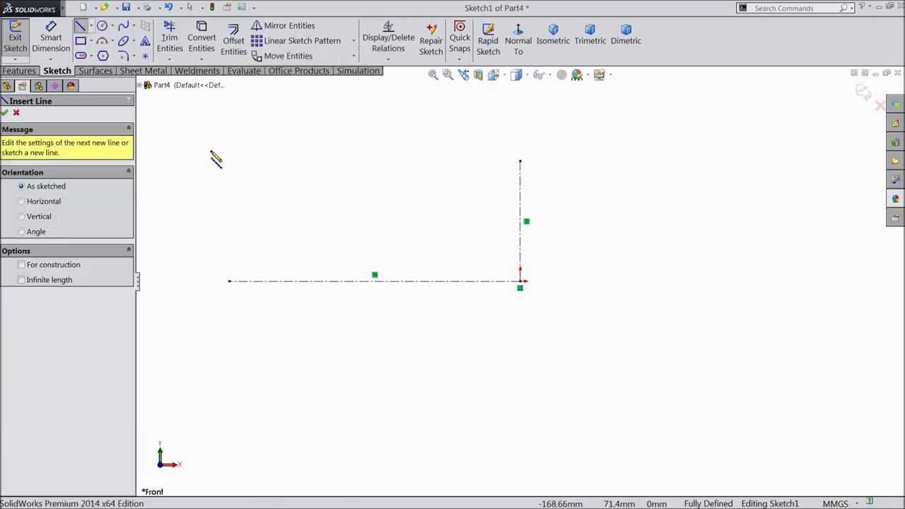
click(201, 143)
click(229, 281)
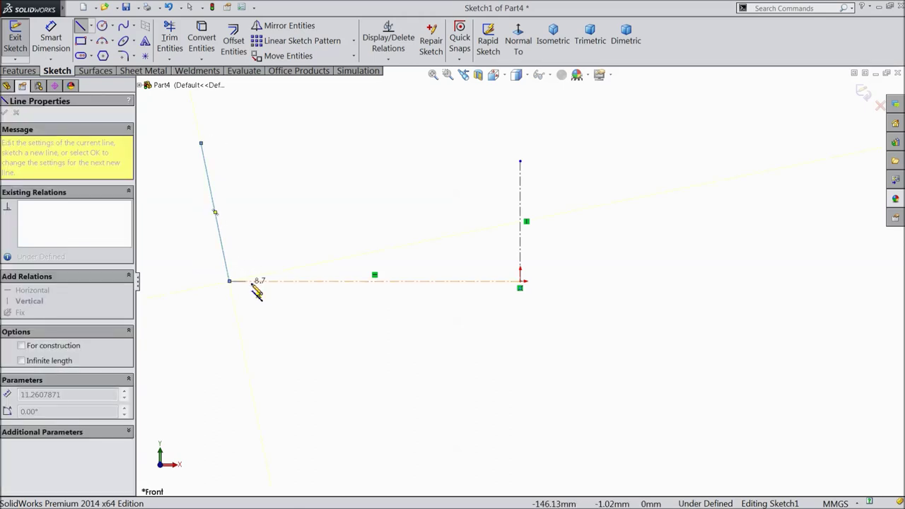
click(269, 281)
right_click(304, 205)
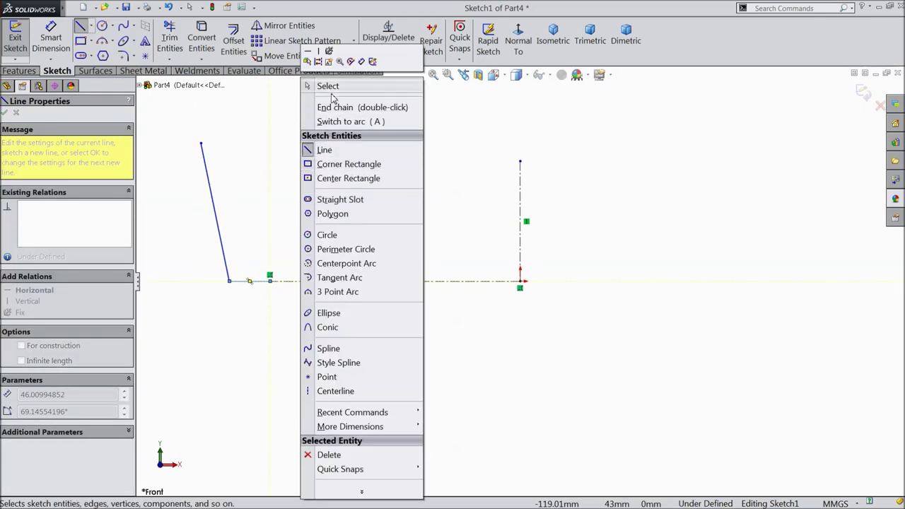
click(327, 92)
Step: Dimension the slanted line's upper endpoint from the vertical centerline and set the horizontal distance to 27.5 mm
click(57, 44)
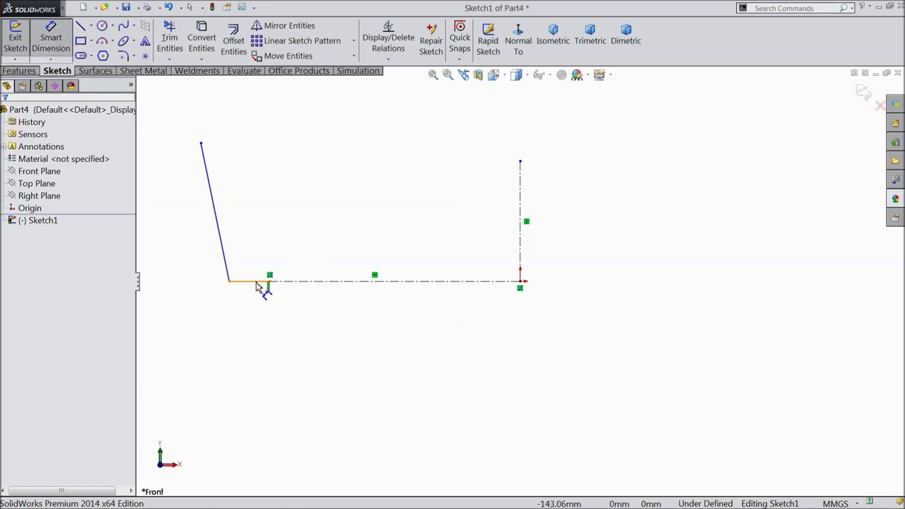
click(201, 145)
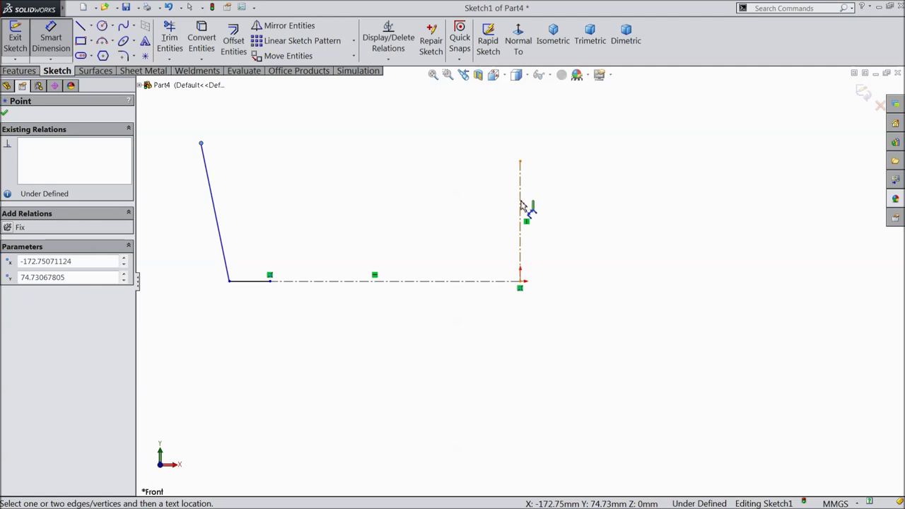
click(520, 204)
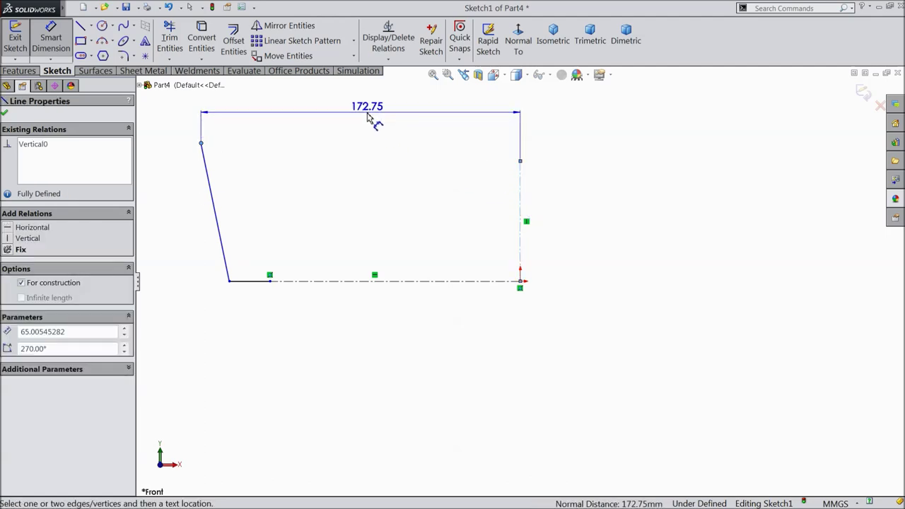
click(367, 115)
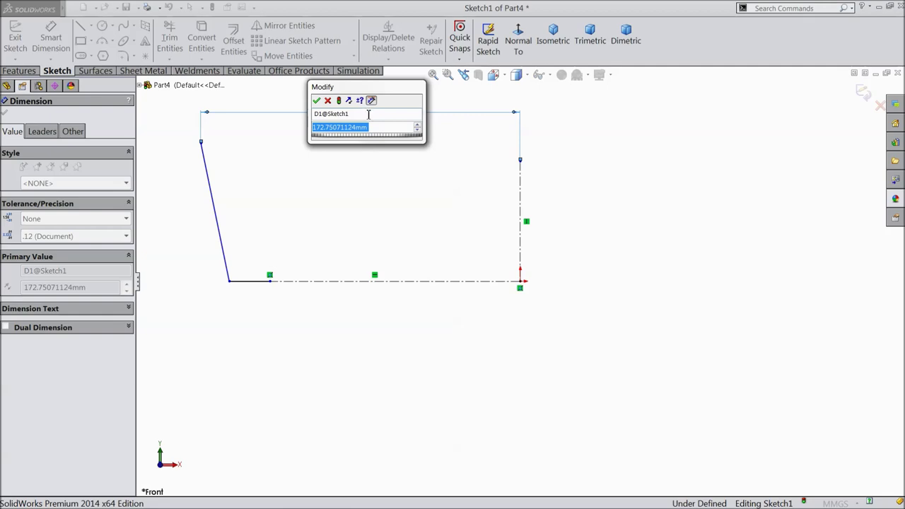
text(27.5)
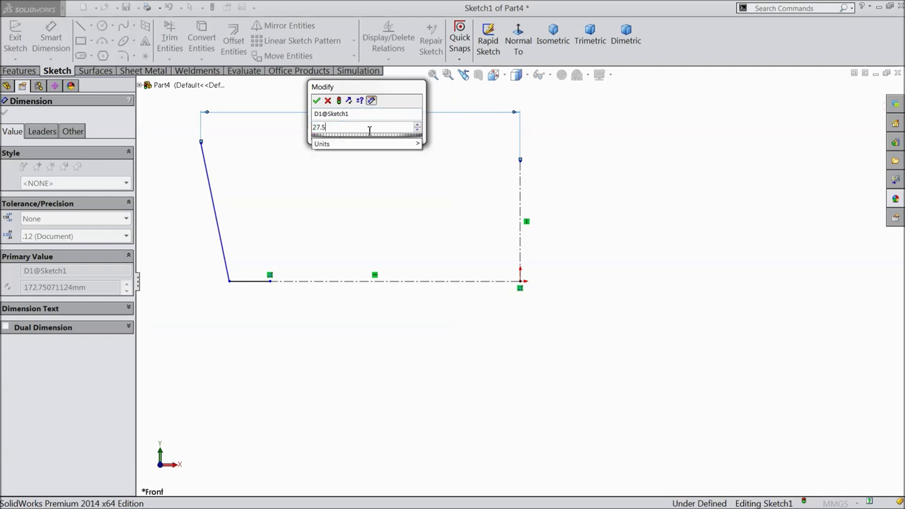
click(316, 101)
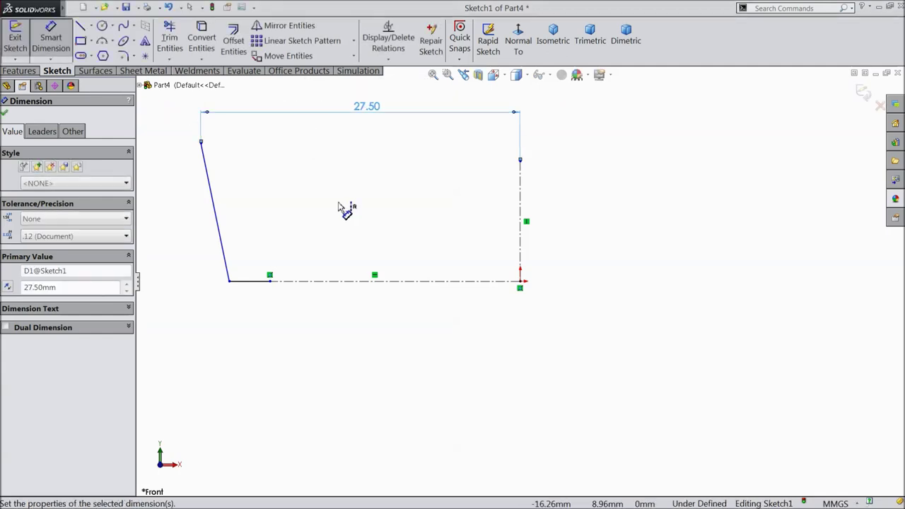
click(270, 281)
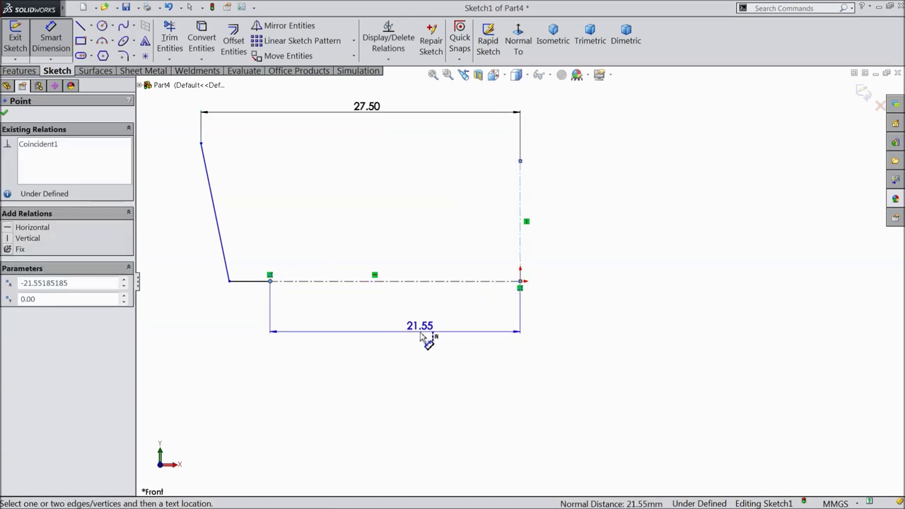
click(424, 332)
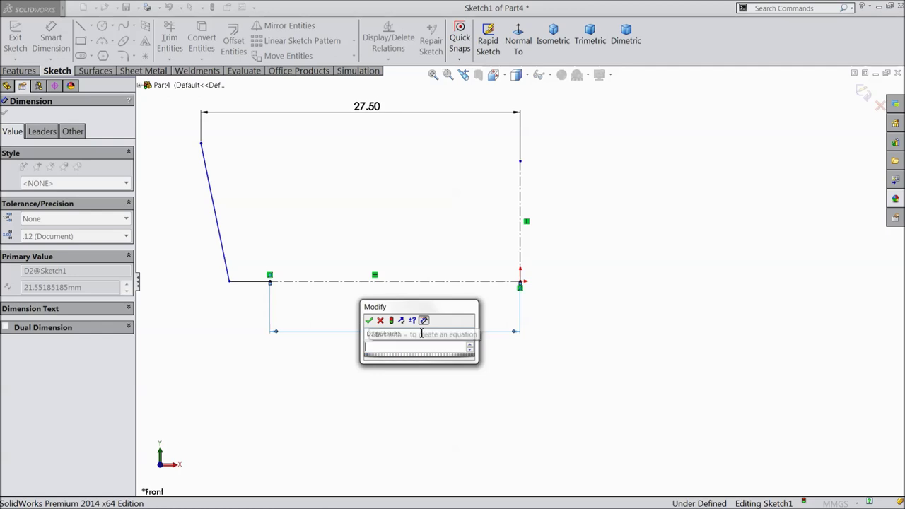
click(368, 320)
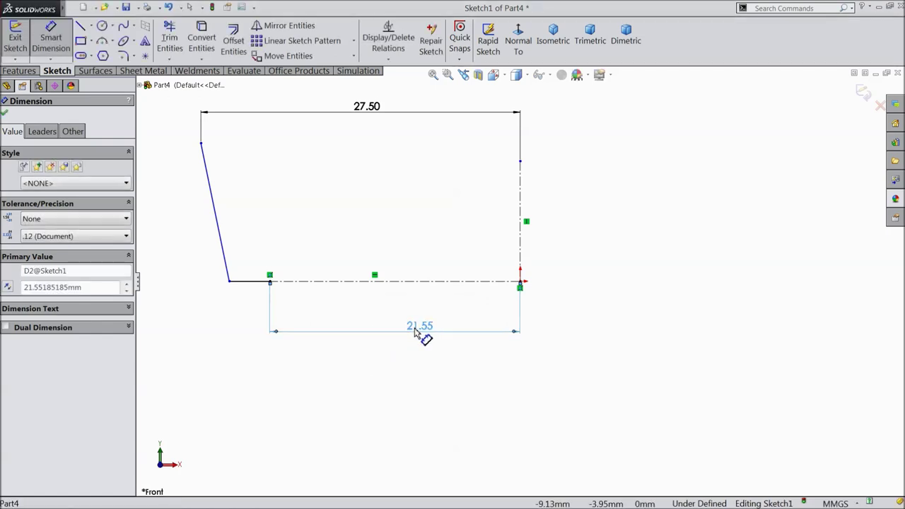
key(Delete)
Step: Dimension the corner between the slanted and short horizontal lines from the vertical centerline at 24 mm
click(230, 284)
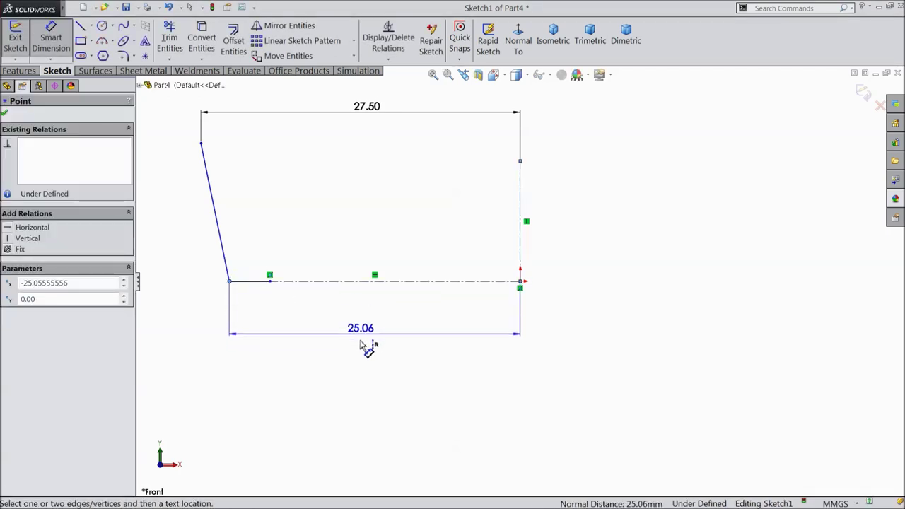
click(358, 351)
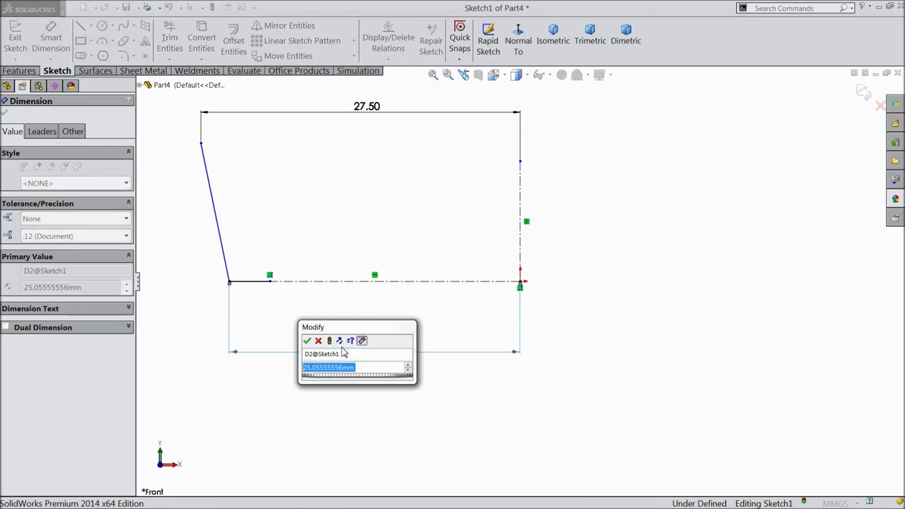
text(24)
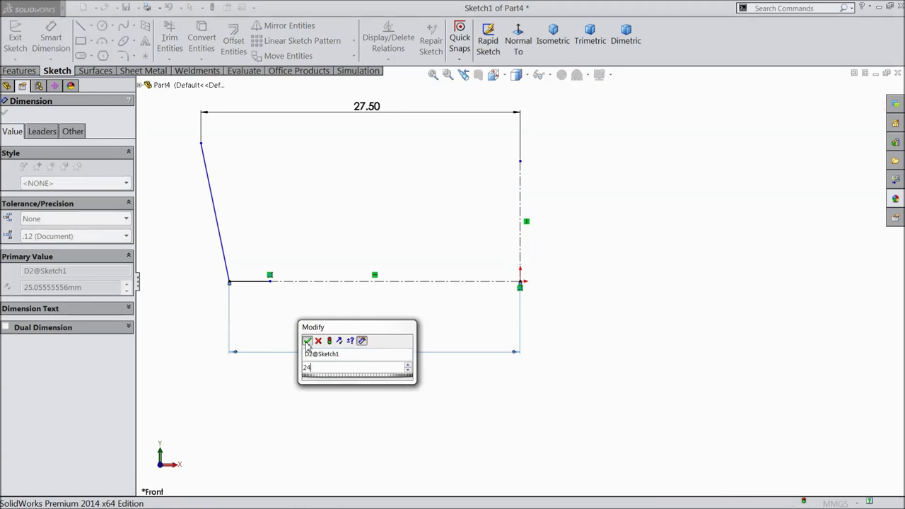
click(305, 343)
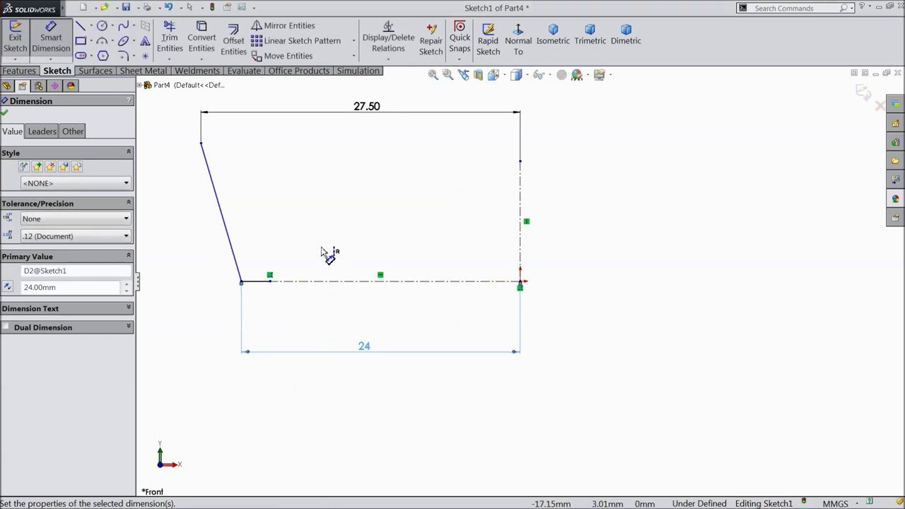
Step: Dimension the short horizontal line on the centerline and set its length to 3.5 mm
scroll(324, 260, down, 2)
scroll(341, 298, up, 1)
scroll(341, 299, down, 3)
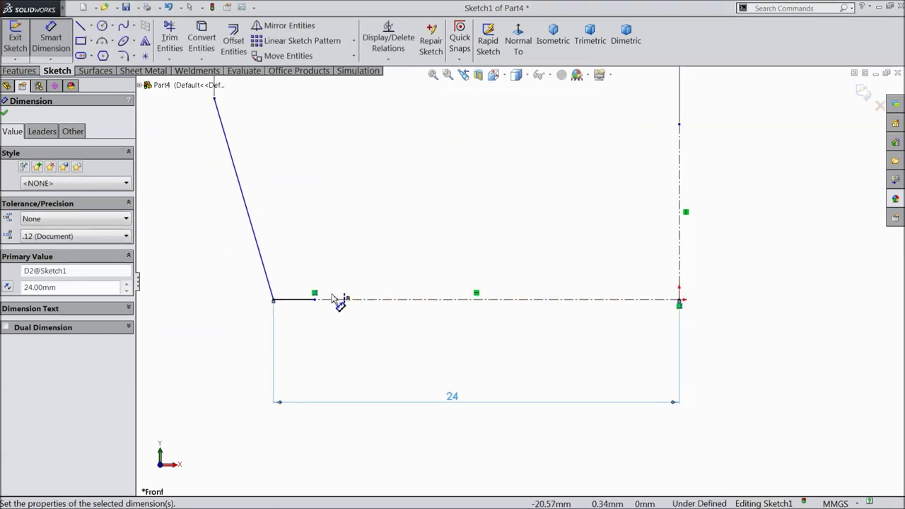
click(323, 287)
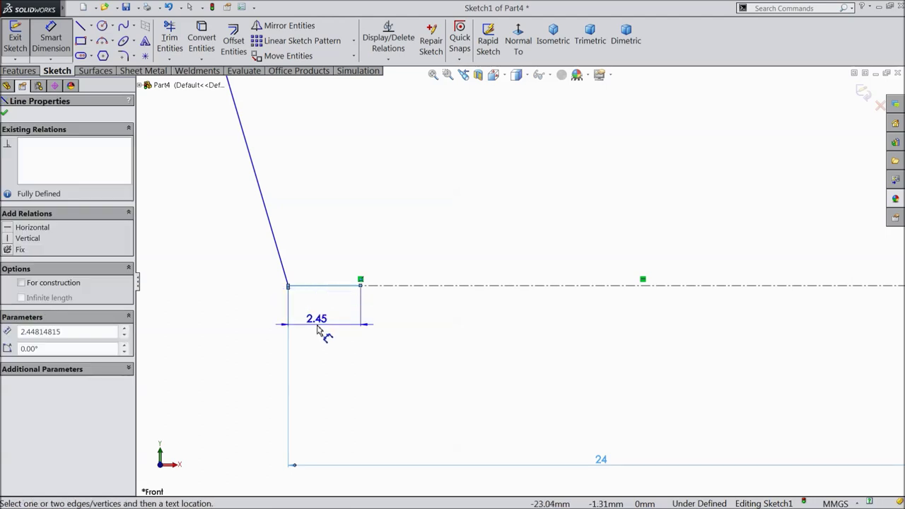
click(318, 331)
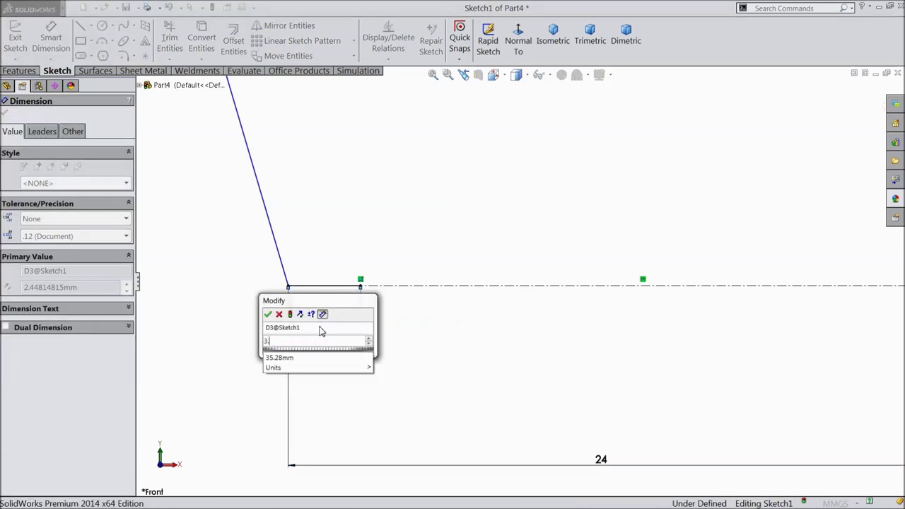
click(268, 315)
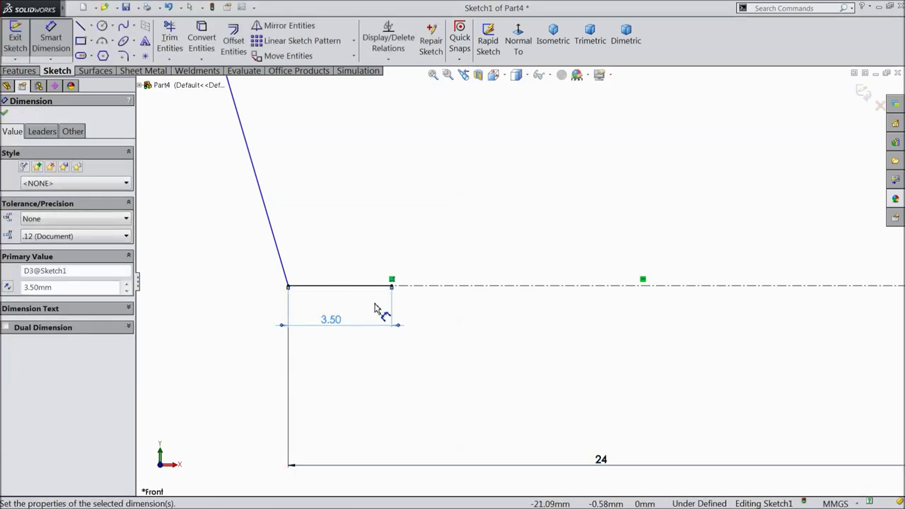
Step: Set the vertical distance between the slanted line's upper endpoint and the short horizontal line to 16.232 mm
key(f)
scroll(508, 205, down, 1)
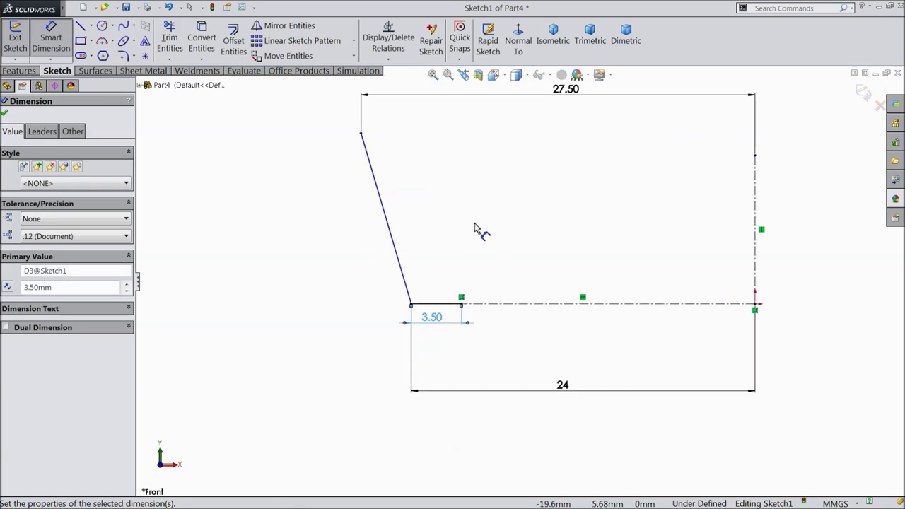
scroll(488, 220, up, 1)
scroll(509, 207, down, 1)
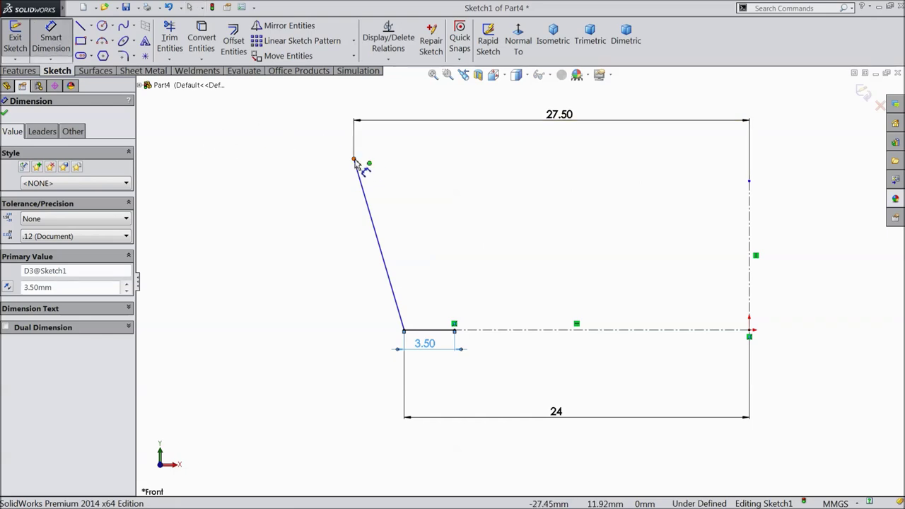
click(355, 160)
click(423, 331)
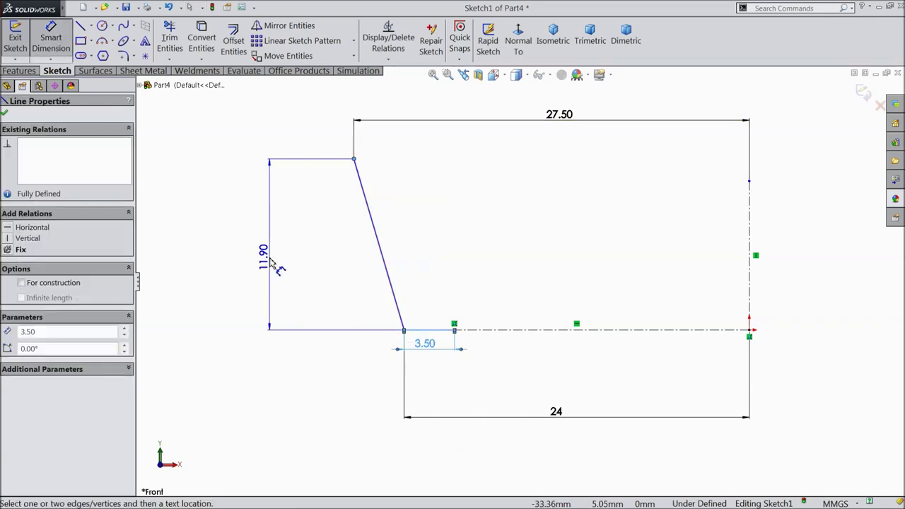
click(271, 263)
text(16.23)
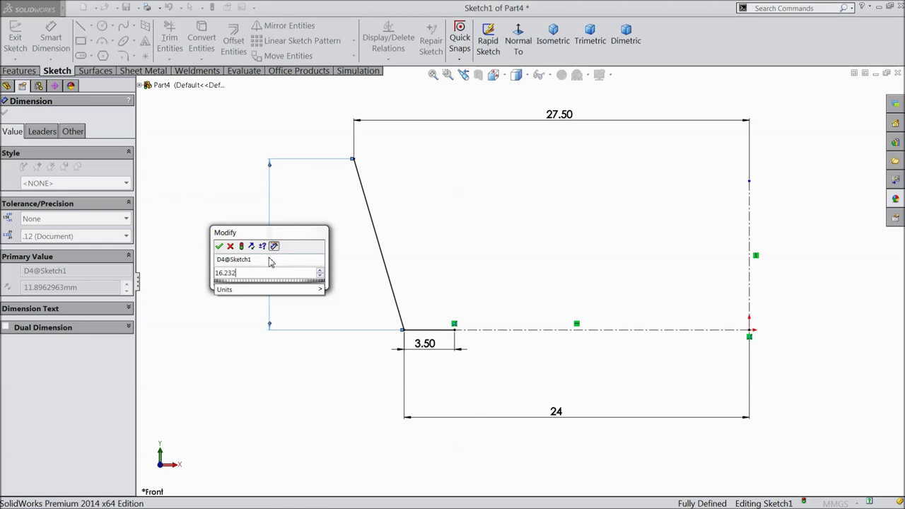
click(218, 246)
Step: Replace the 24 mm dimension with an angle of 102.78° between the slanted line and the short horizontal line
scroll(530, 262, up, 1)
scroll(579, 243, down, 3)
click(504, 457)
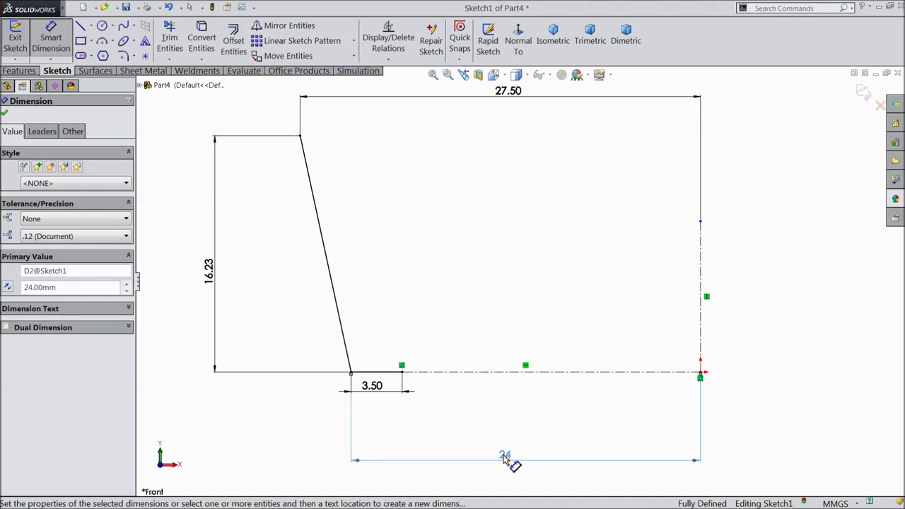
key(Delete)
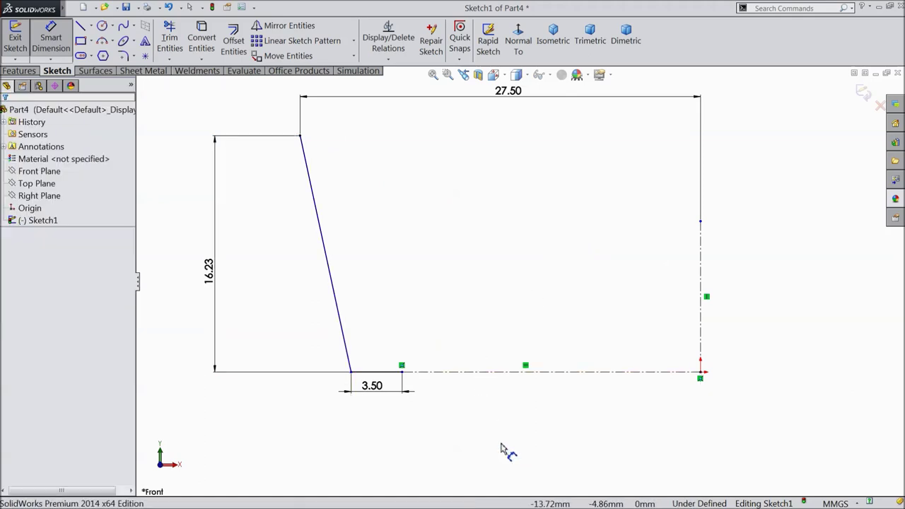
click(347, 322)
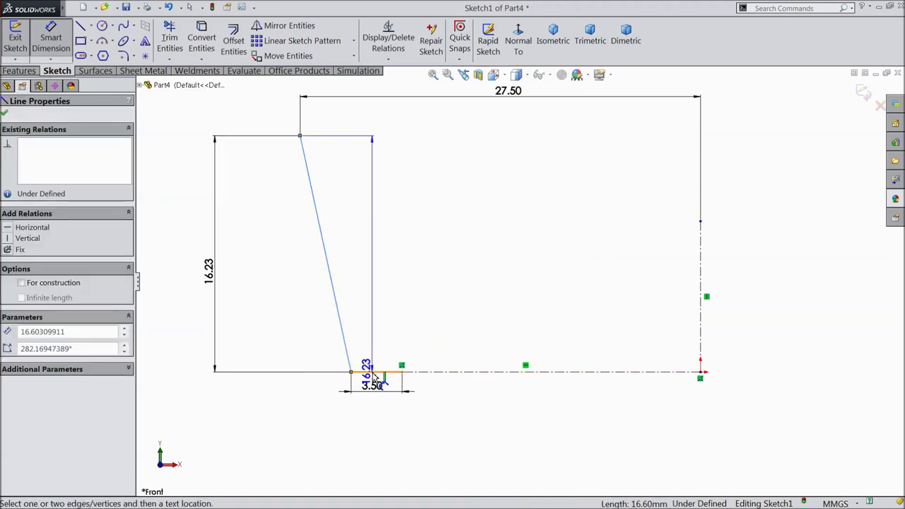
click(375, 372)
click(392, 343)
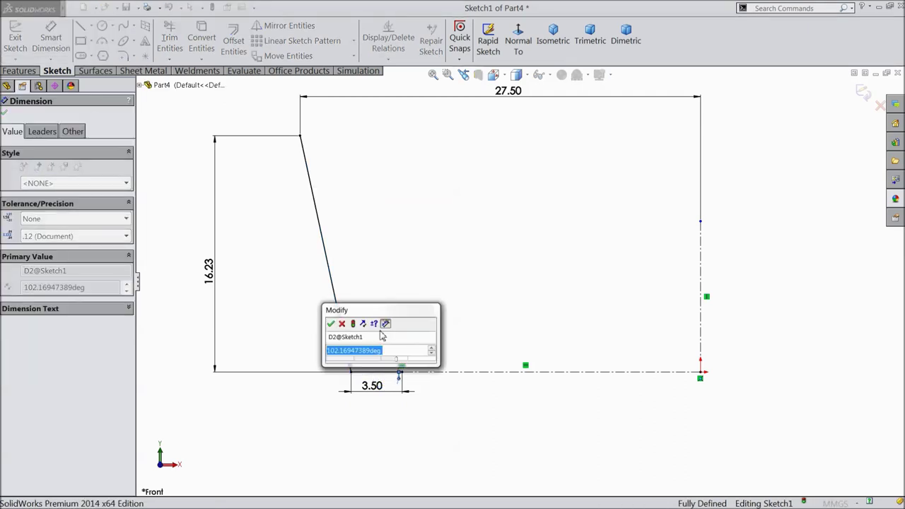
text(102.78)
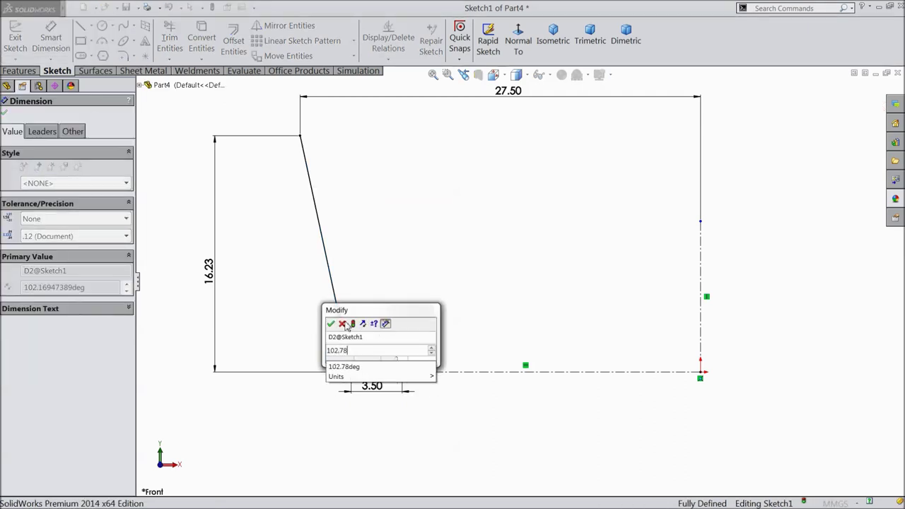
click(330, 323)
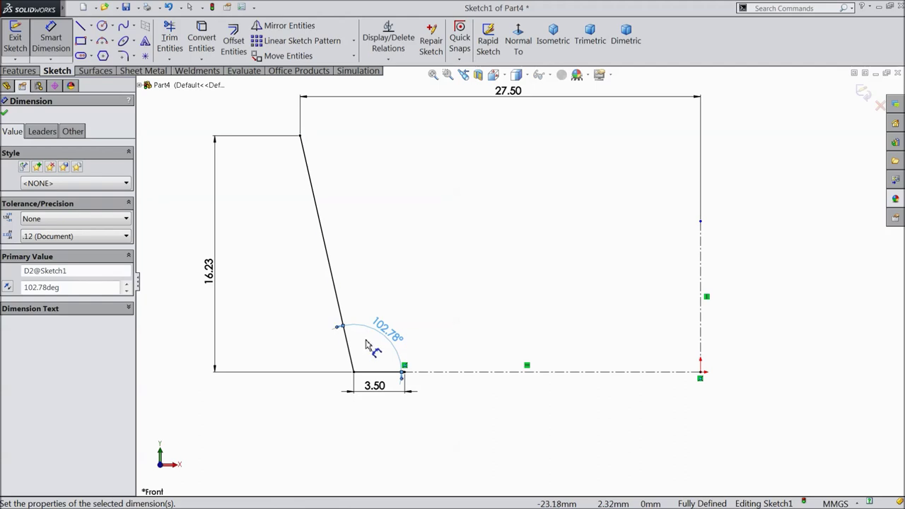
click(4, 112)
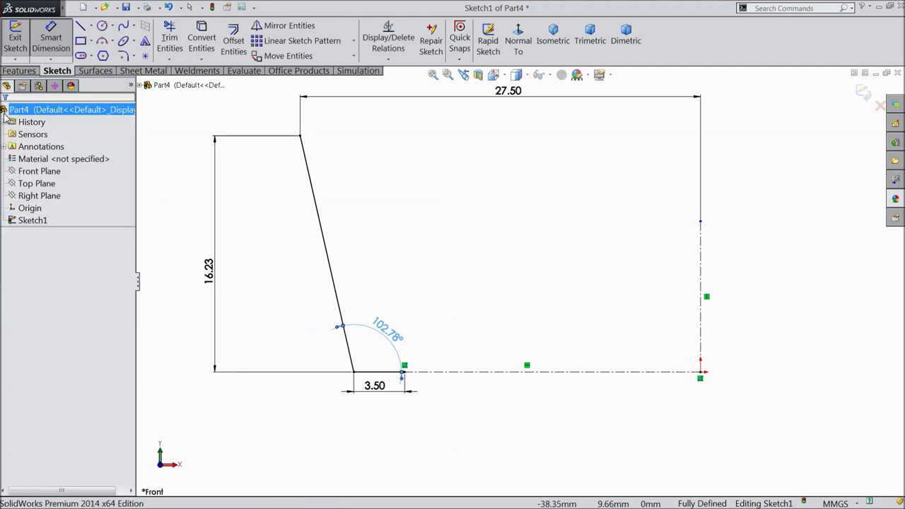
Step: Round the corner between the slanted line and the short horizontal line with a 1 mm sketch fillet
click(123, 56)
text(1.00mm)
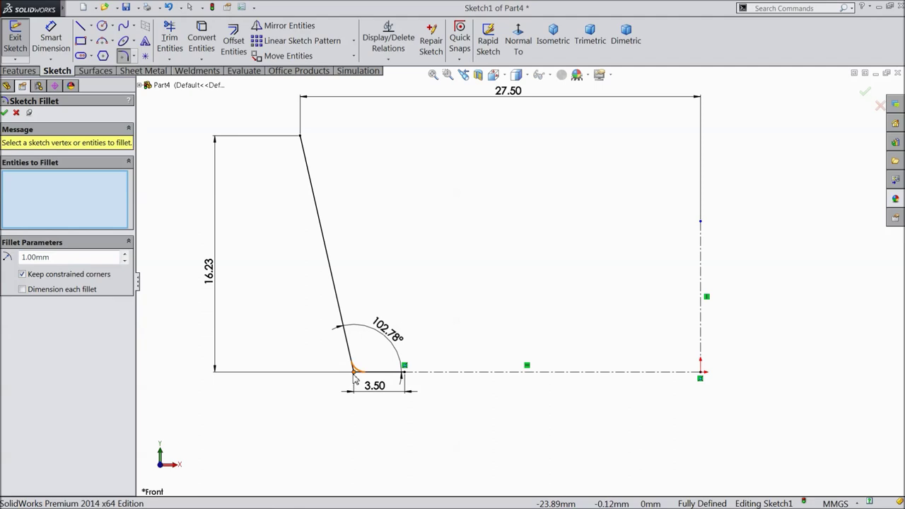
click(353, 370)
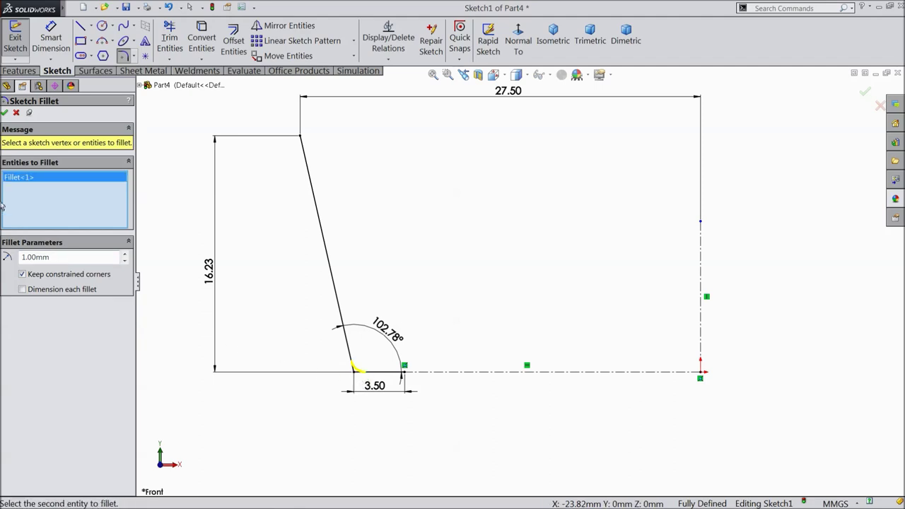
click(5, 113)
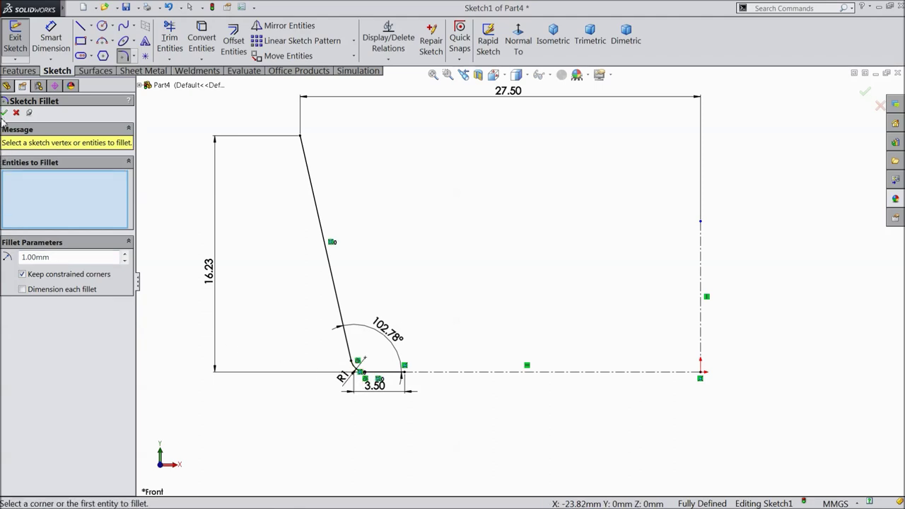
click(5, 113)
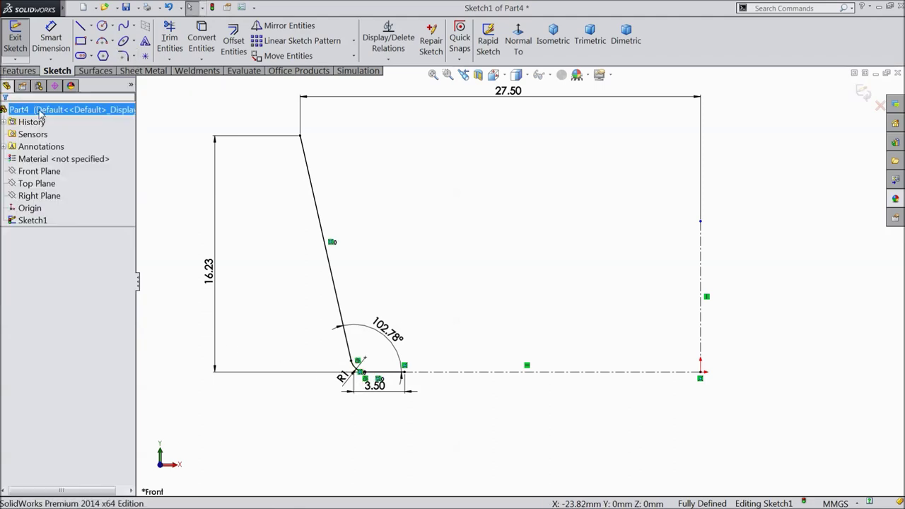
Step: Offset the chained slanted, filleted and horizontal profile by 1.33 mm, reversed toward the inside of the angle
click(232, 53)
text(1.33)
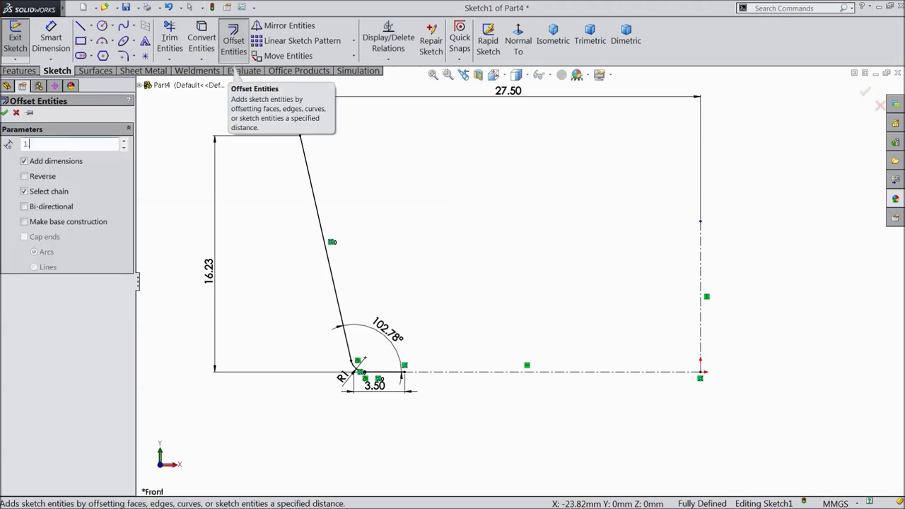
click(309, 178)
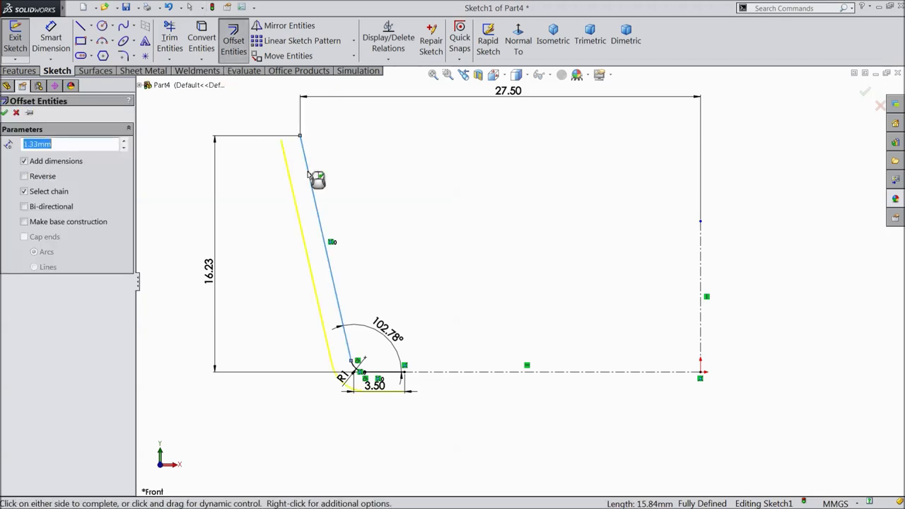
click(25, 177)
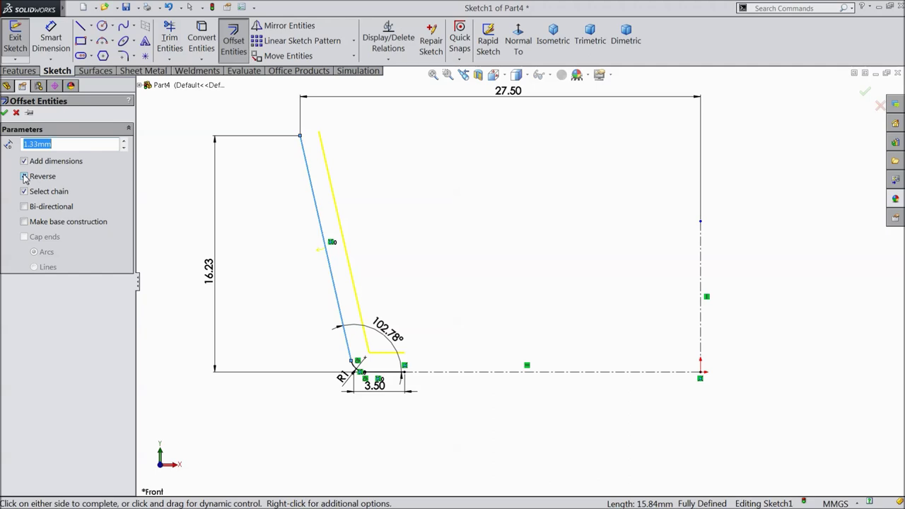
click(6, 112)
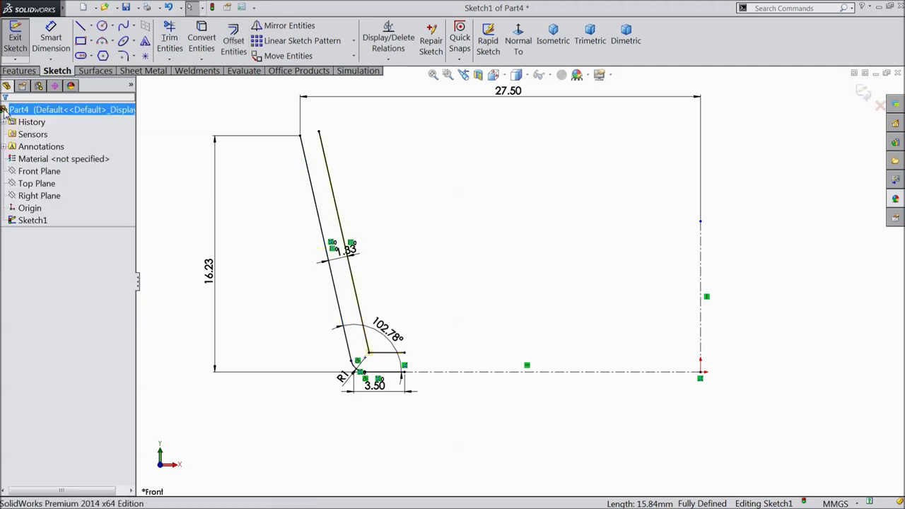
Step: Close the offset profile with a vertical line at the short leg's end and a horizontal line at the slanted leg's upper end
click(80, 27)
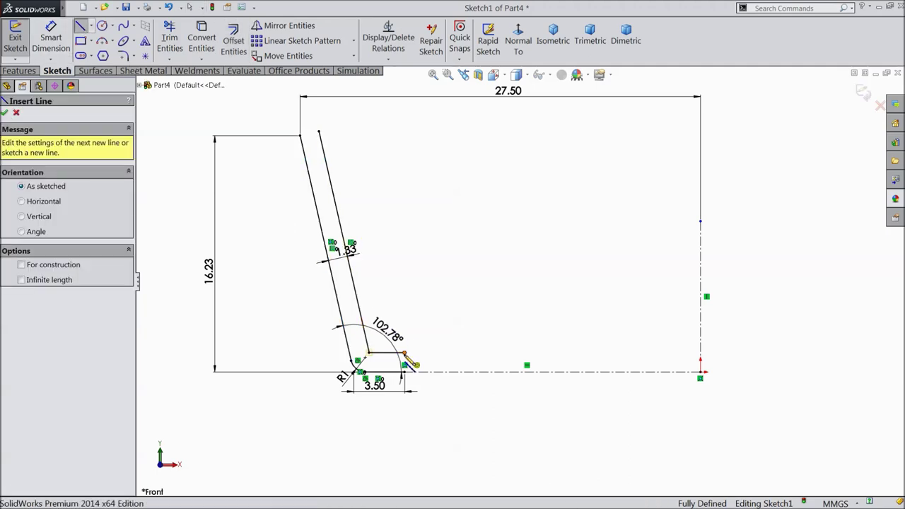
click(405, 352)
double_click(406, 371)
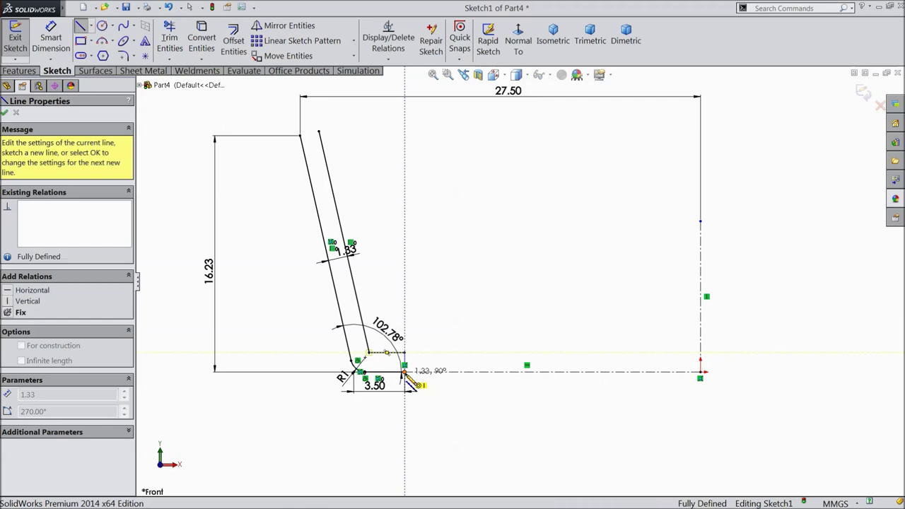
click(316, 134)
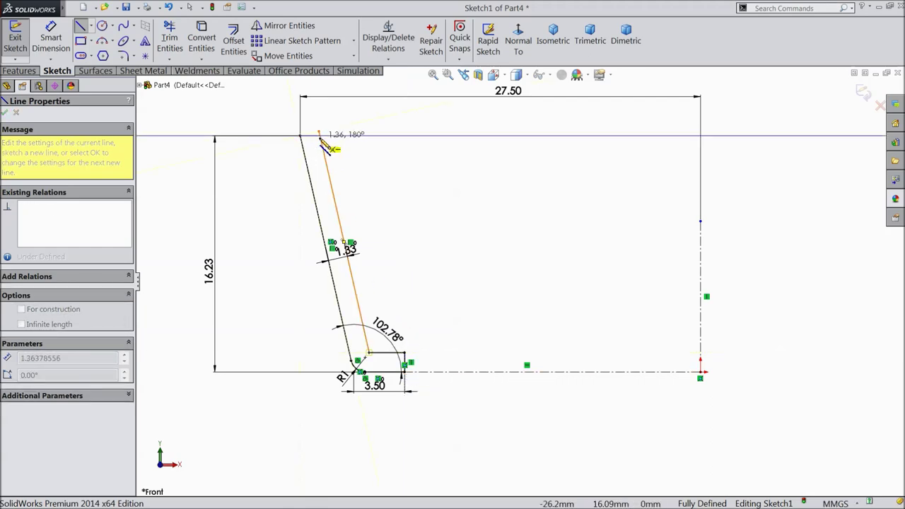
click(319, 134)
right_click(322, 135)
click(365, 99)
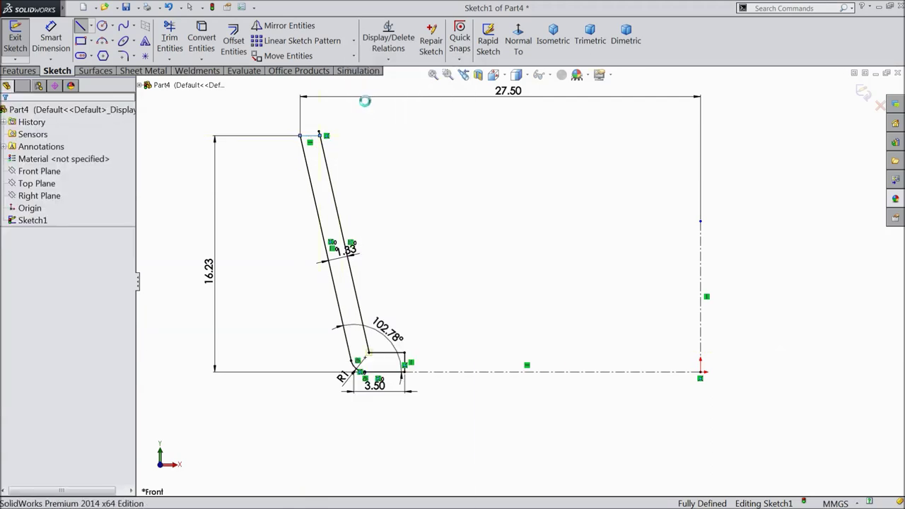
click(202, 39)
scroll(286, 115, down, 4)
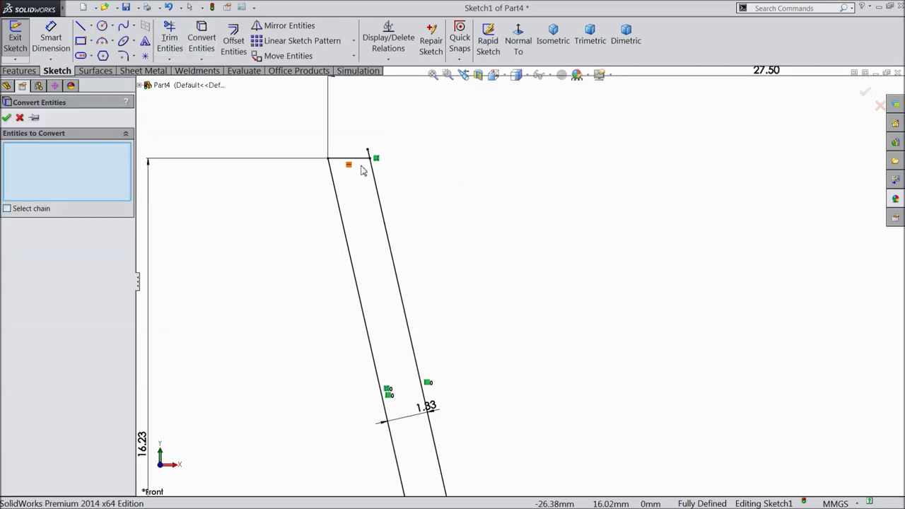
click(20, 117)
Step: Trim the inner slanted line's overhang above the horizontal closing line using Power trim
click(170, 39)
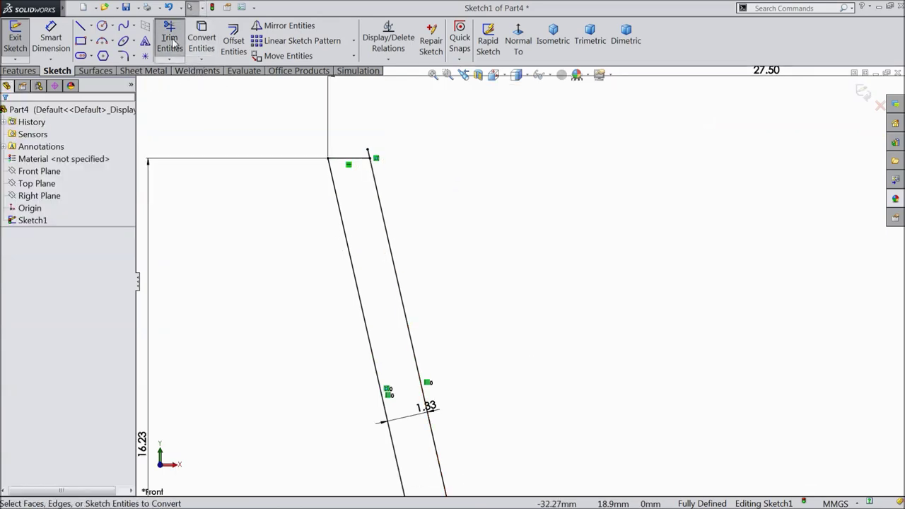
click(371, 161)
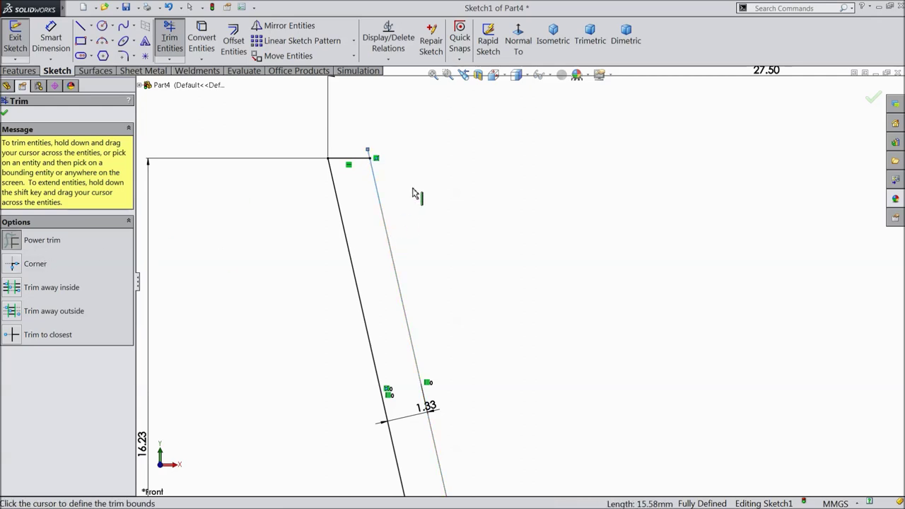
click(413, 152)
scroll(388, 160, down, 5)
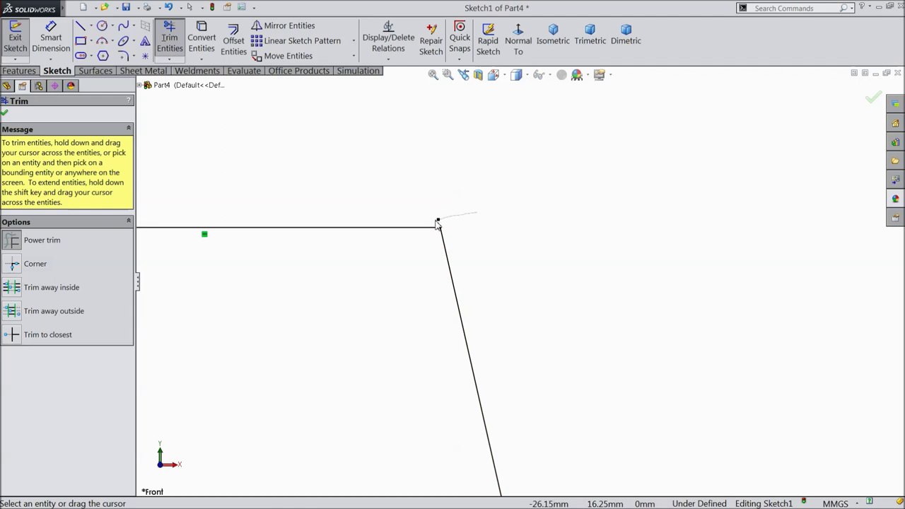
scroll(480, 249, up, 5)
scroll(424, 288, down, 10)
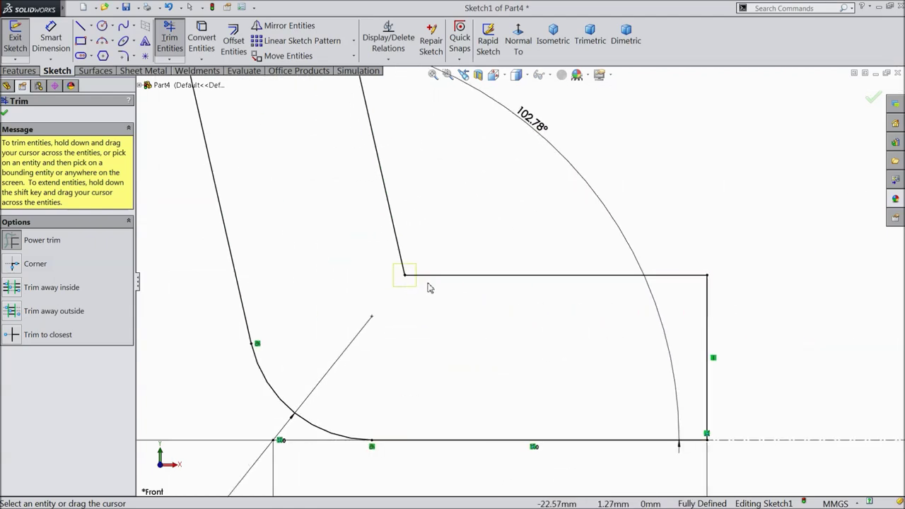
scroll(424, 285, down, 6)
scroll(420, 290, up, 5)
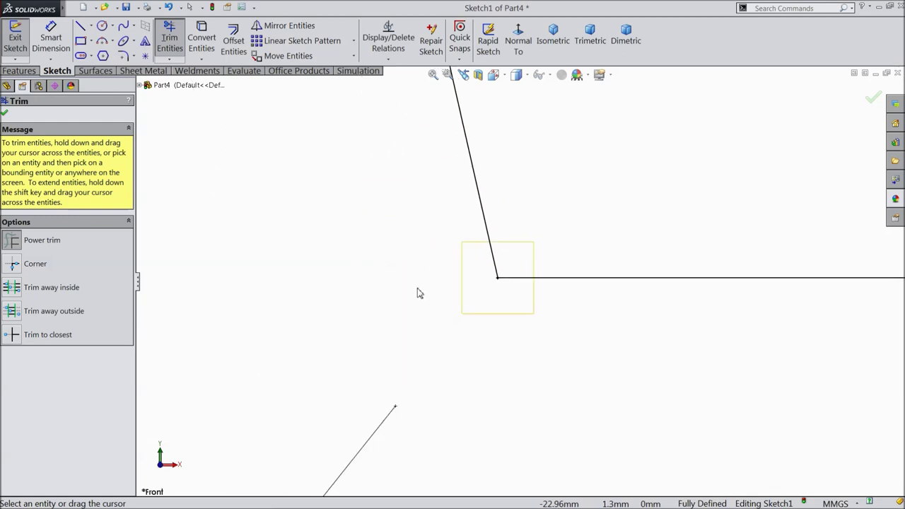
scroll(417, 294, up, 3)
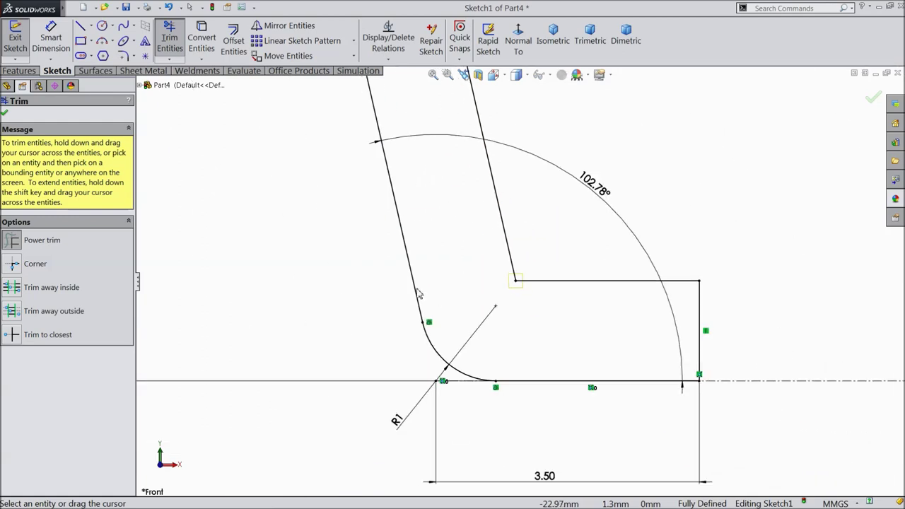
click(4, 113)
Step: Round the inner corner between the offset slanted and horizontal lines with a 1 mm sketch fillet
click(123, 55)
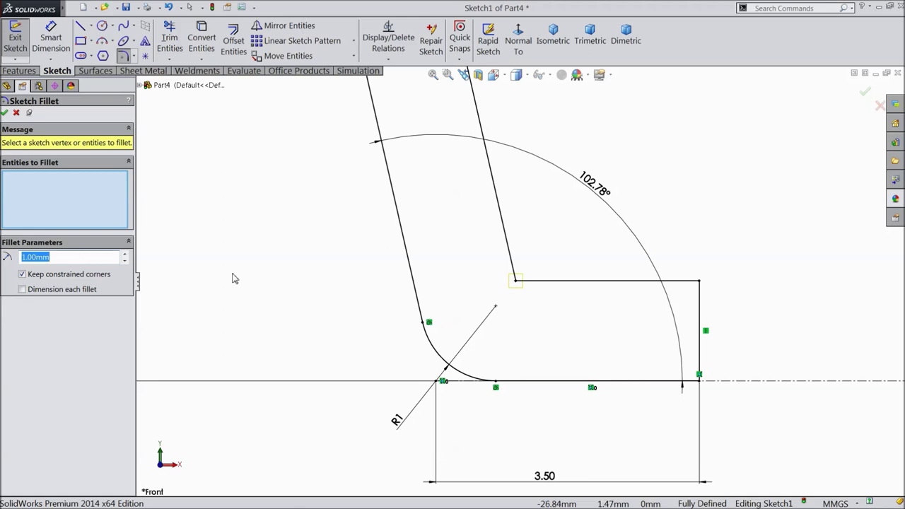
click(536, 282)
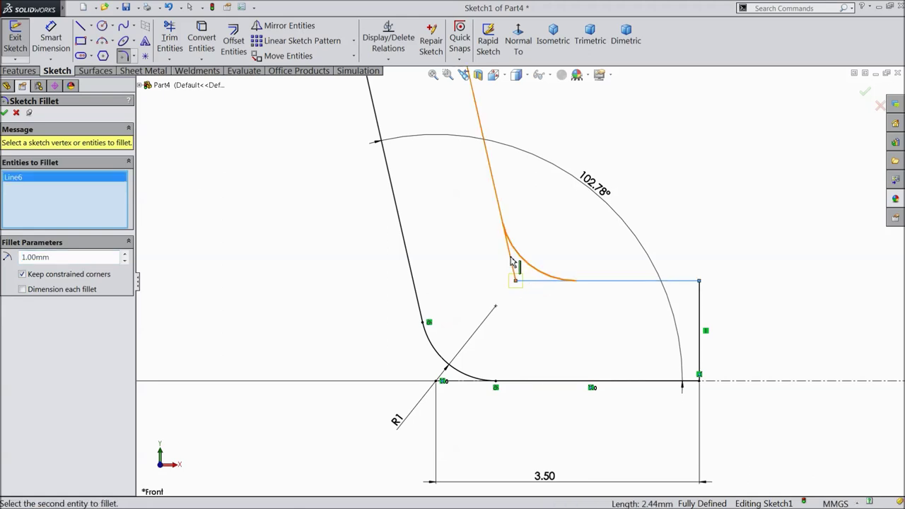
click(6, 113)
click(6, 113)
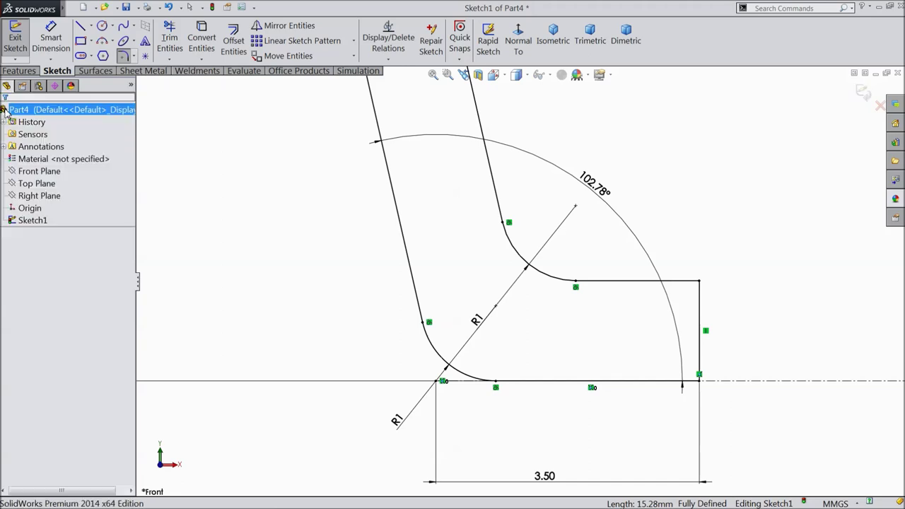
Step: Revolve the closed profile 360° about the vertical centerline into a solid ring
scroll(456, 336, down, 10)
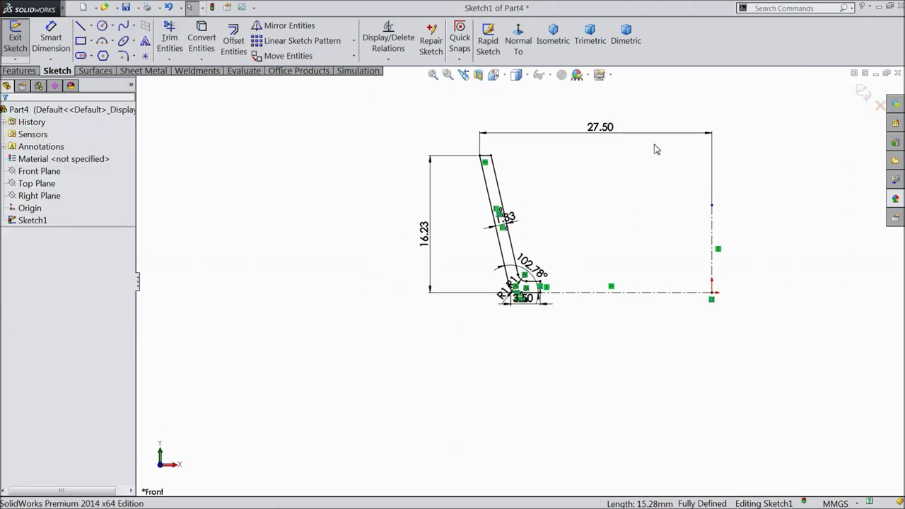
scroll(653, 148, up, 3)
scroll(593, 235, down, 1)
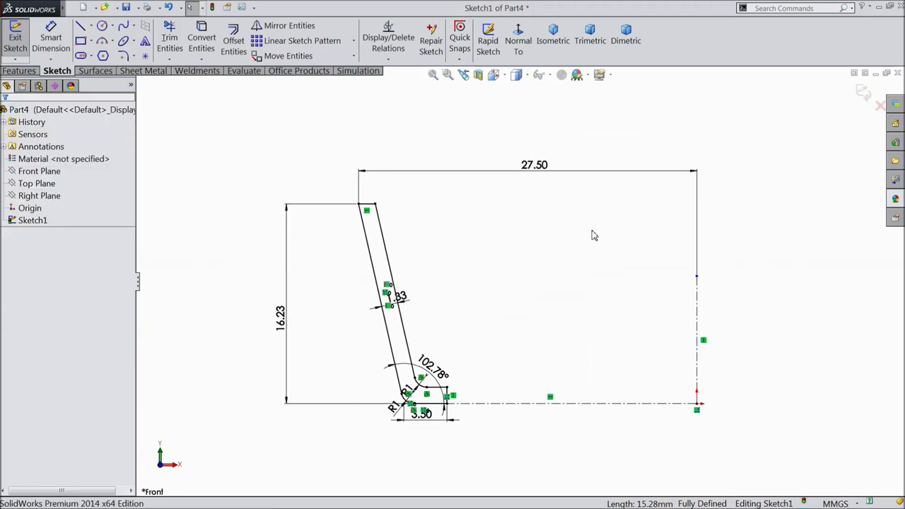
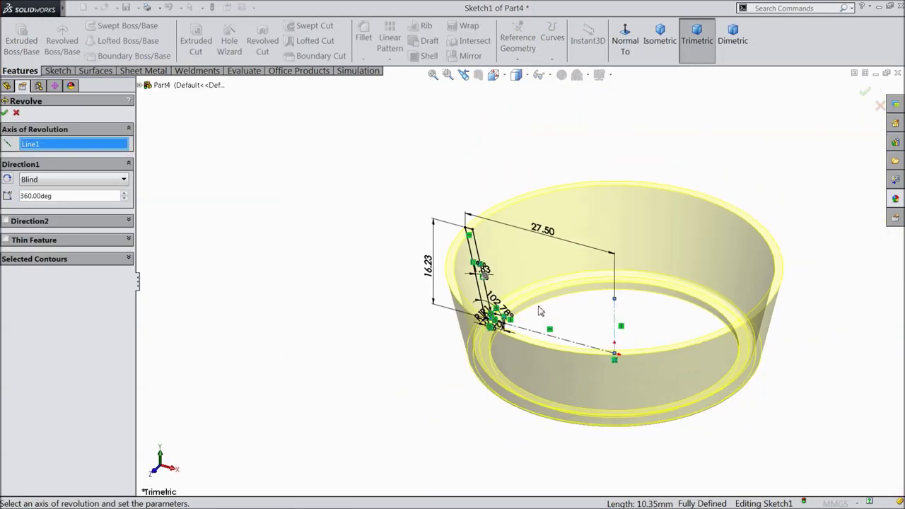
click(864, 93)
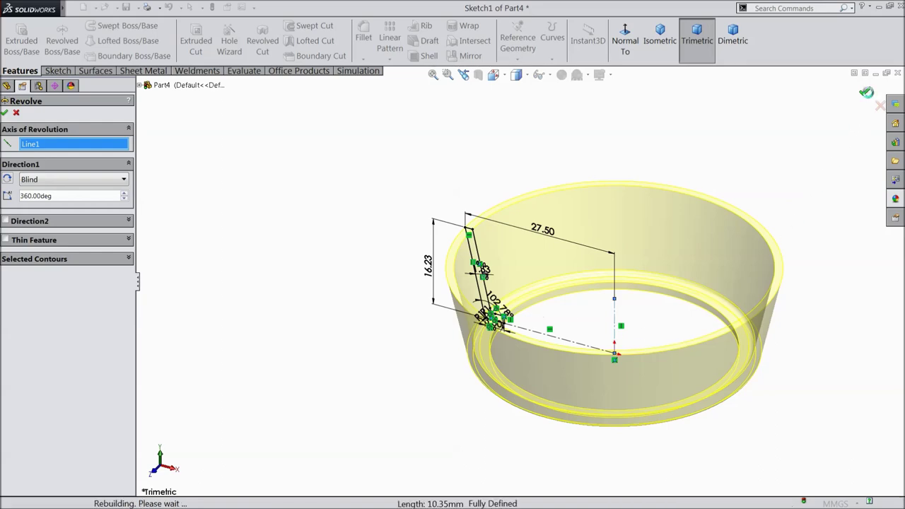
Step: In a new Front Plane sketch, convert the ring's slanted outer edge on the +X side into a construction line and finish the sketch
middle_drag(593, 295, 526, 206)
click(37, 172)
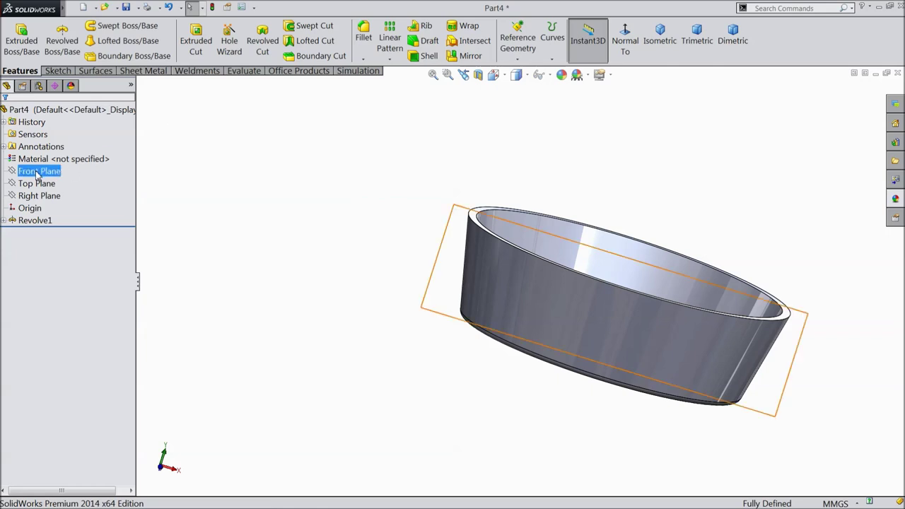
click(58, 72)
click(14, 35)
click(519, 44)
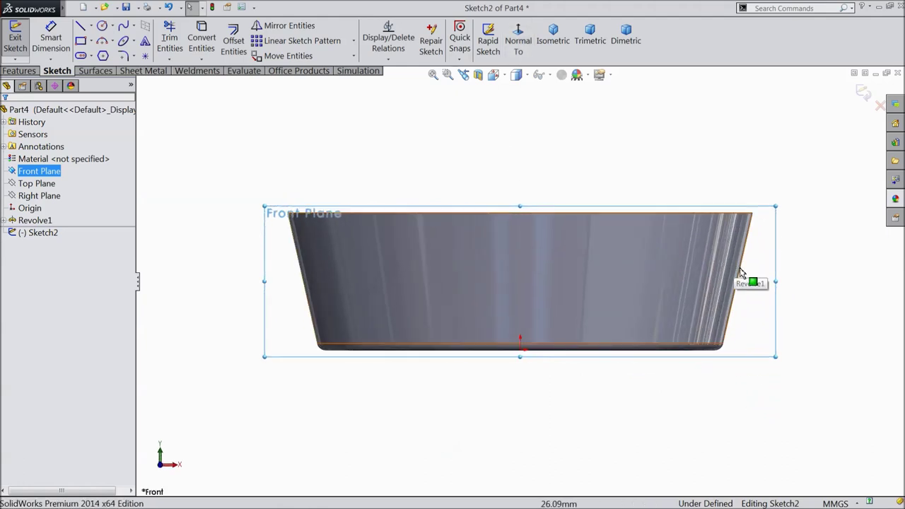
key(Escape)
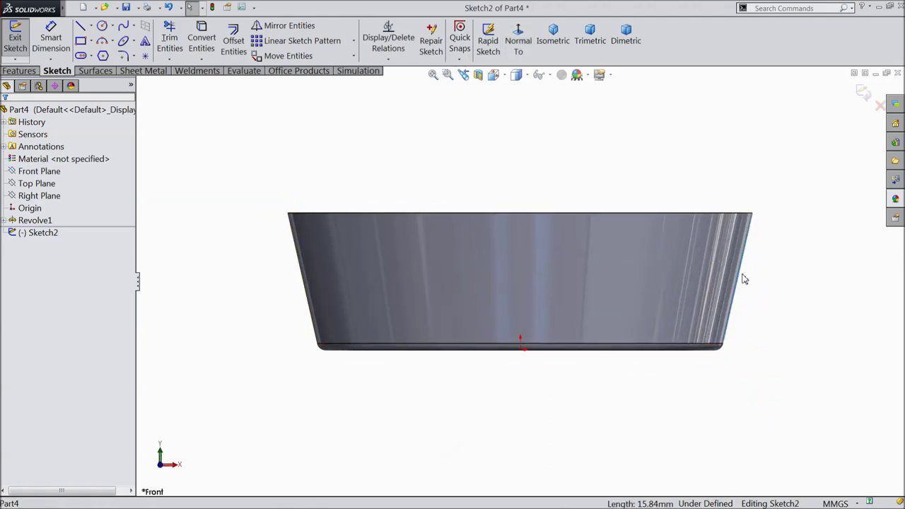
click(204, 48)
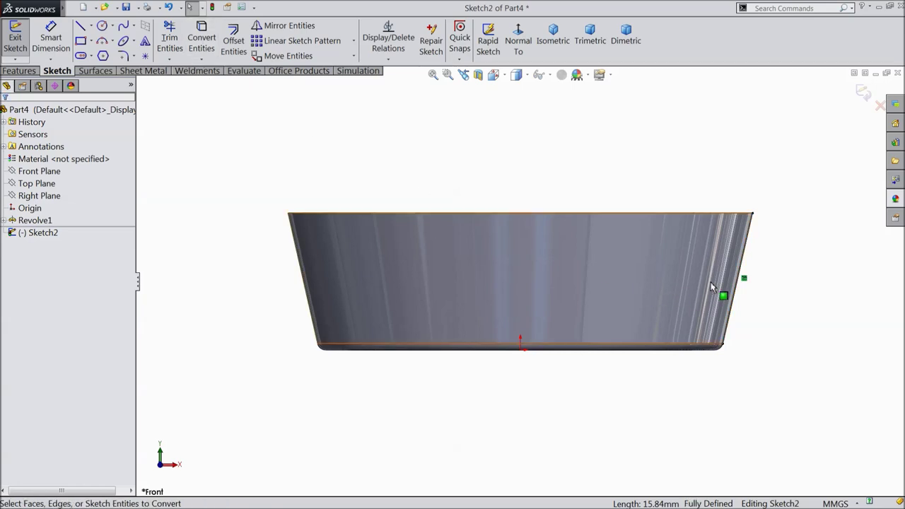
click(742, 280)
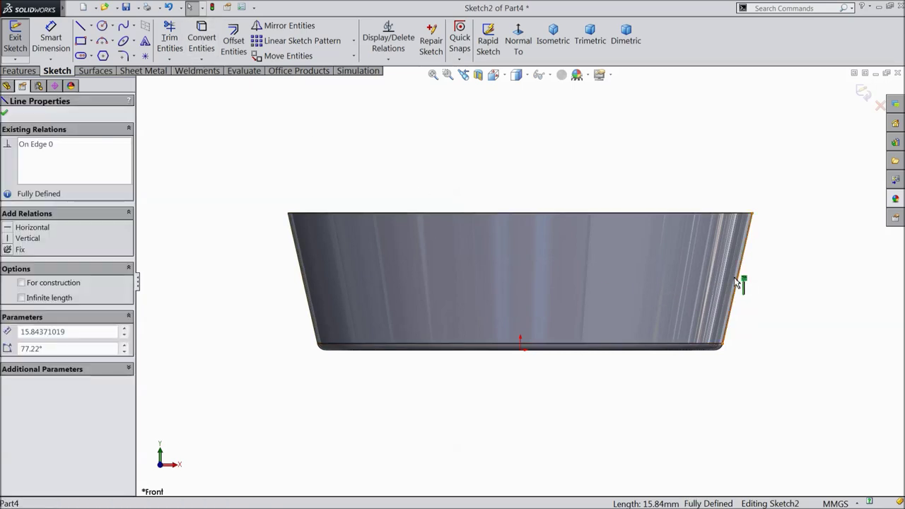
middle_drag(778, 276, 726, 319)
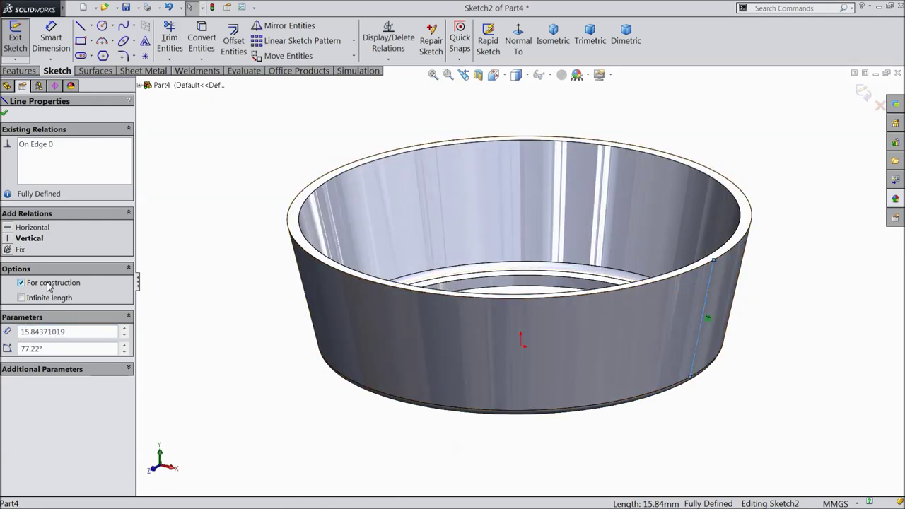
click(863, 95)
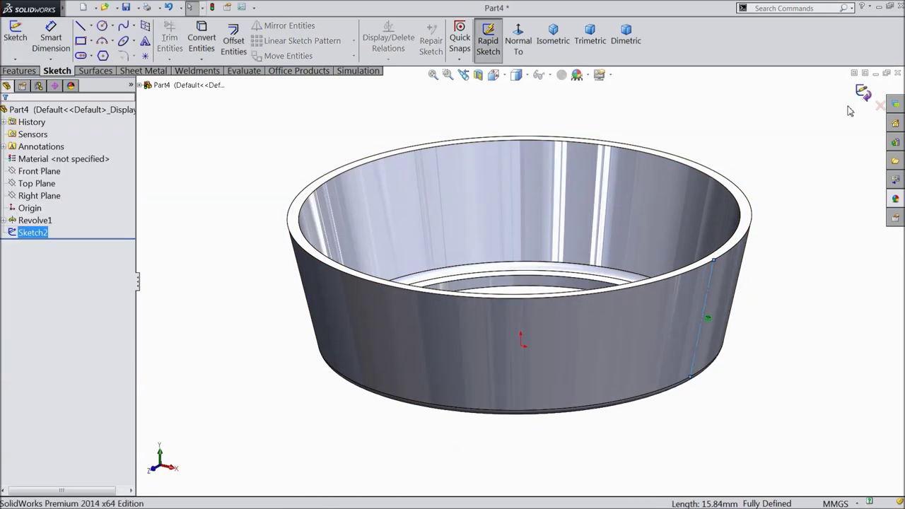
Step: Create a reference plane perpendicular to the Front Plane and coincident with the slanted construction line
click(41, 177)
click(21, 71)
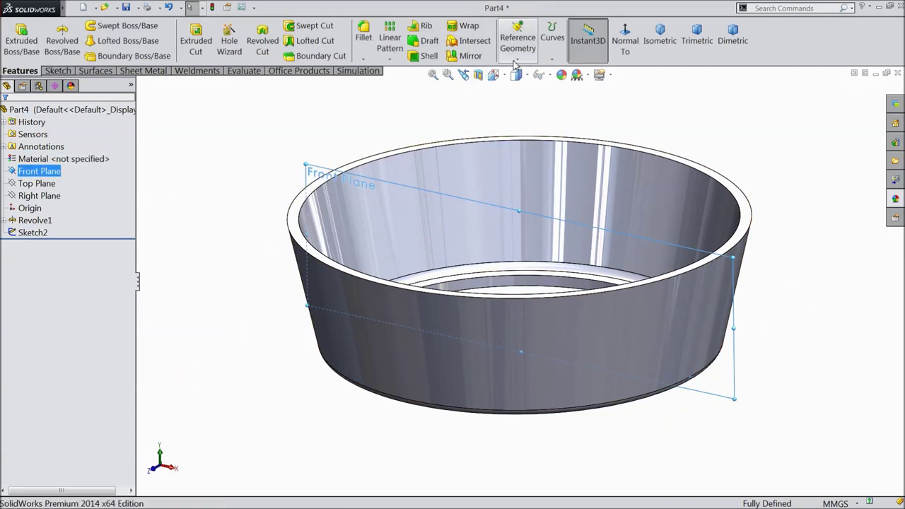
click(516, 60)
click(524, 73)
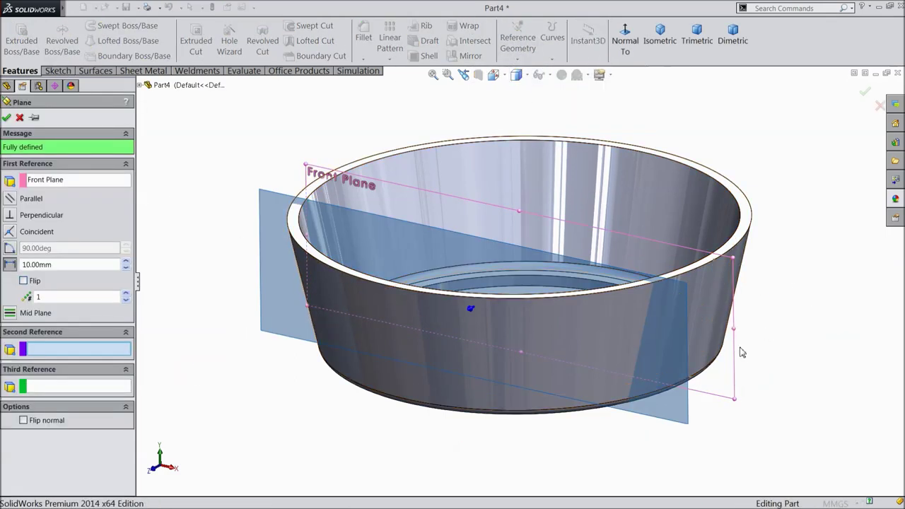
click(709, 300)
middle_drag(686, 355, 518, 256)
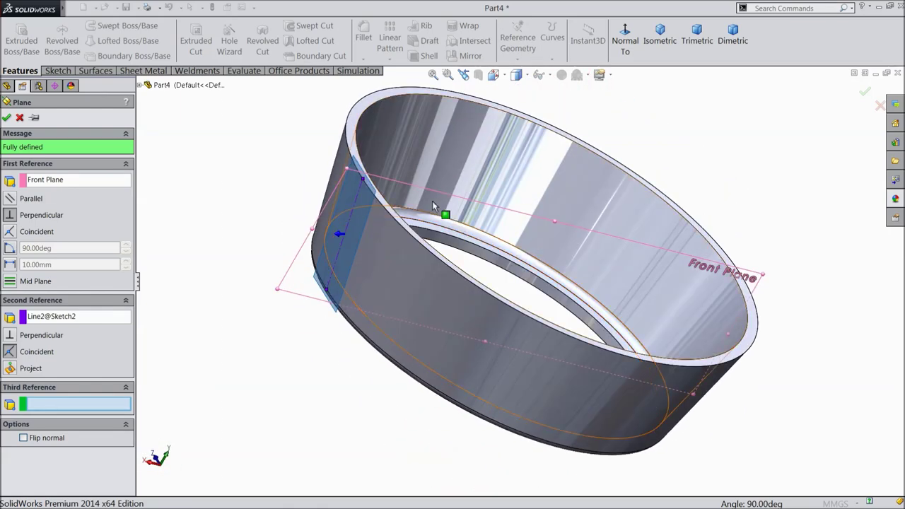
click(864, 95)
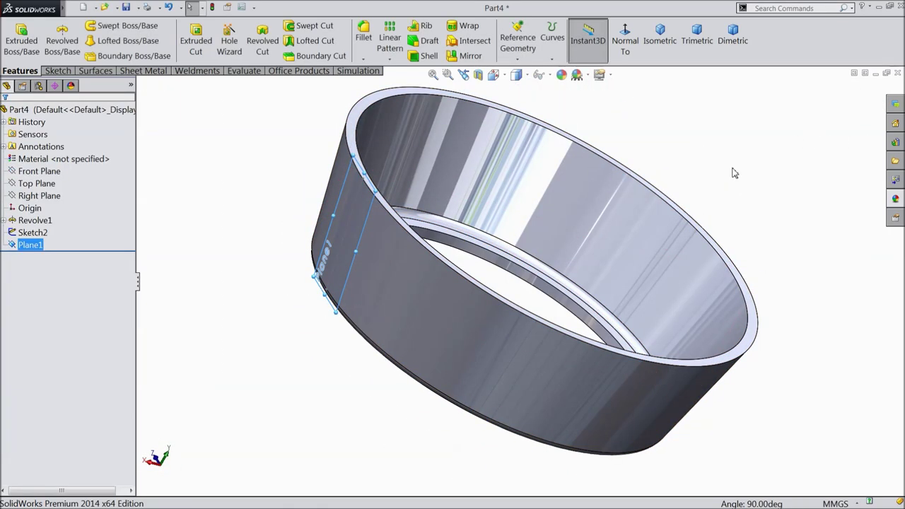
Step: Start a sketch on the reference plane along the slanted wall and draw a horizontal centerline from the origin to the ring's wide rim edge
middle_drag(720, 193, 745, 192)
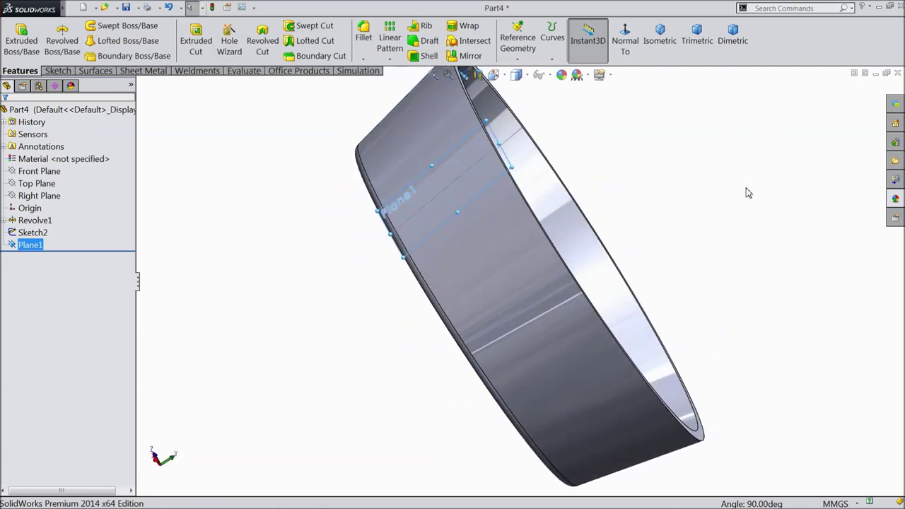
click(57, 70)
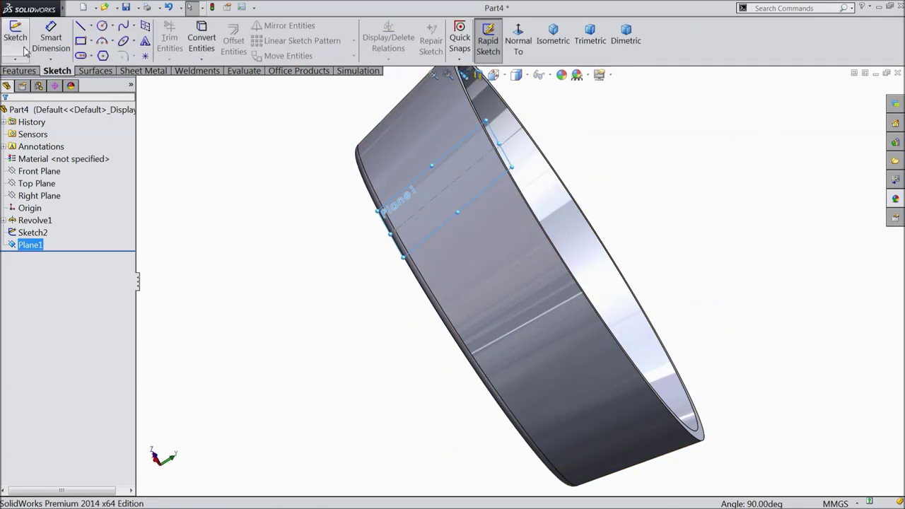
click(17, 41)
click(518, 41)
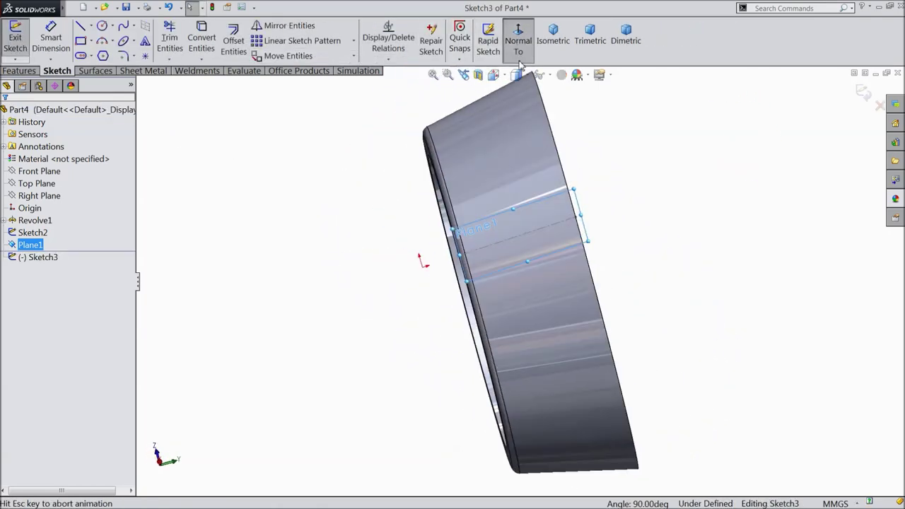
click(92, 27)
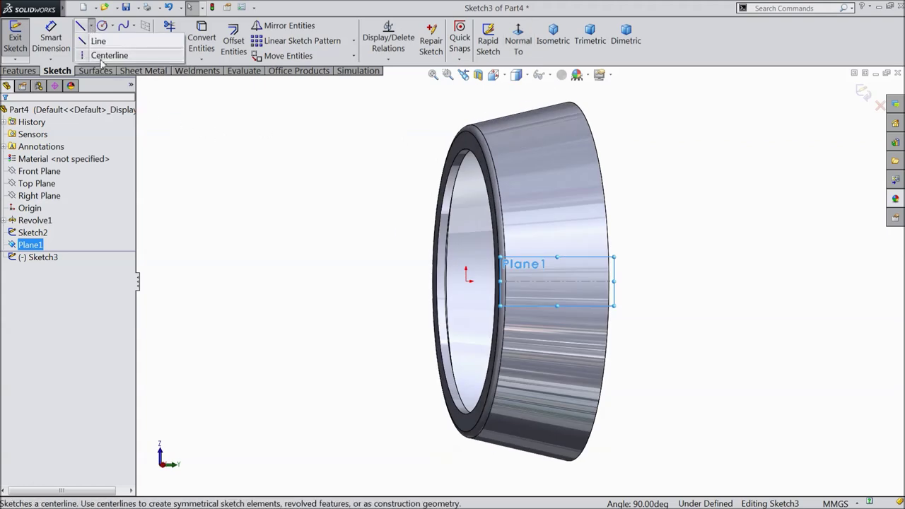
click(95, 52)
scroll(521, 246, down, 4)
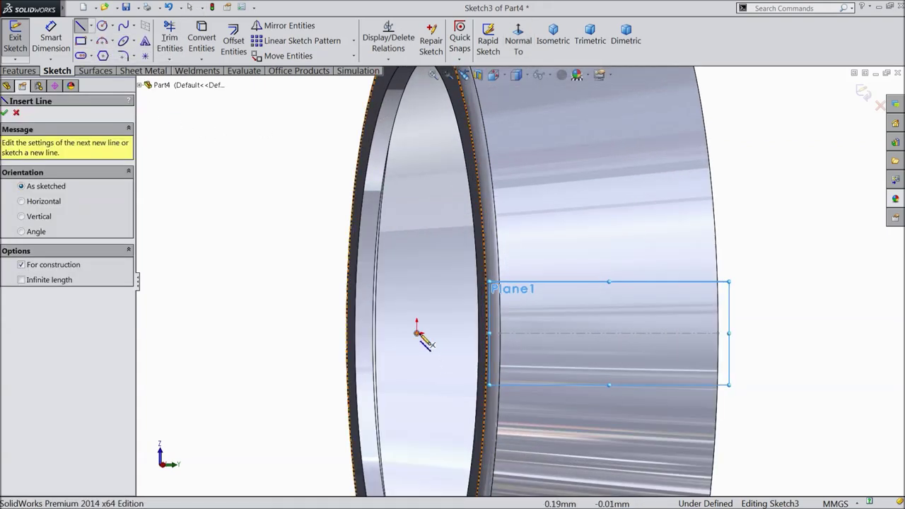
click(418, 331)
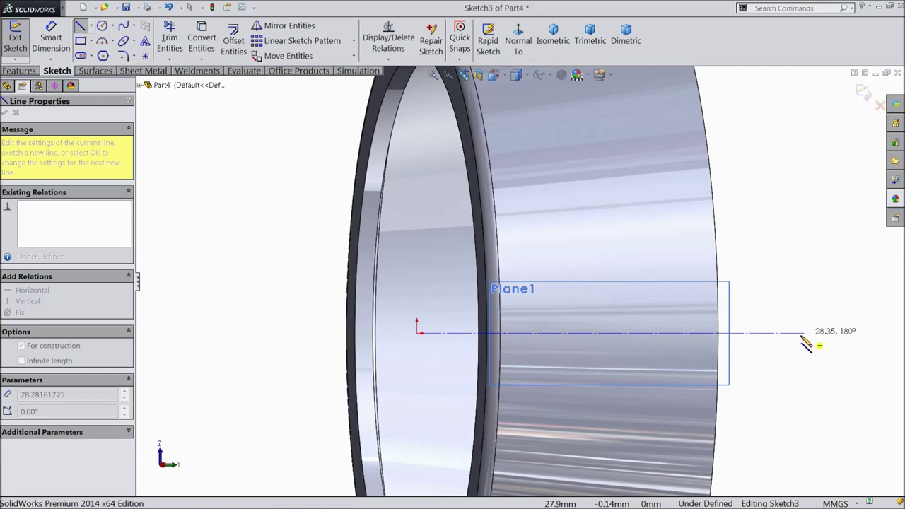
click(719, 333)
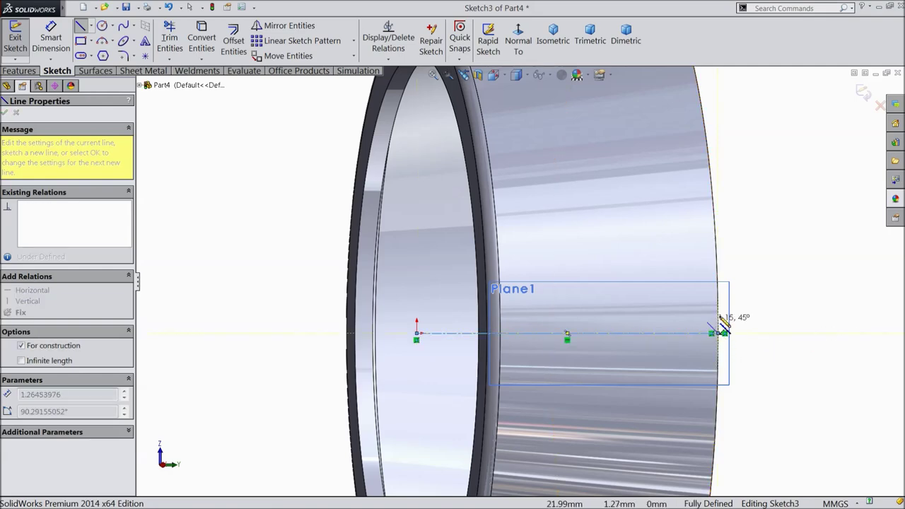
right_click(742, 326)
click(778, 93)
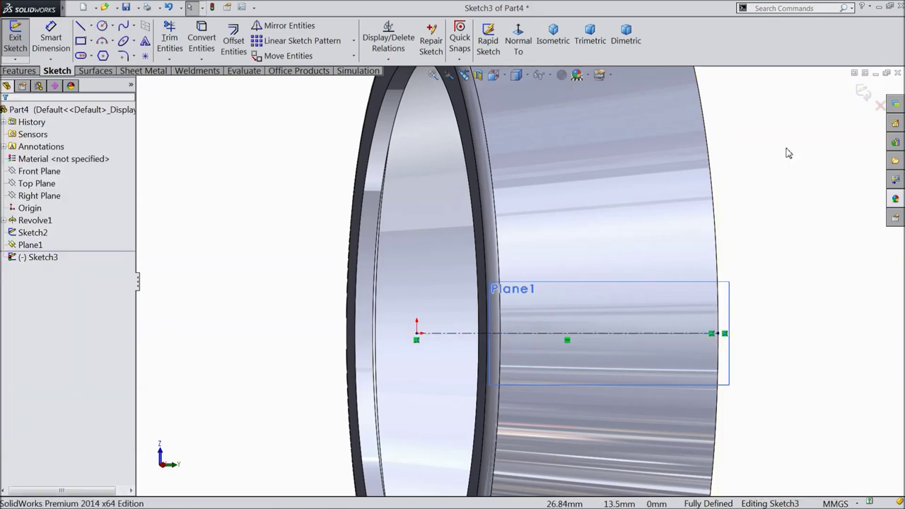
Step: Sketch a corner rectangle about 11.9 mm by 5.6 mm across the centerline on the ring's slanted wall
click(91, 42)
click(88, 57)
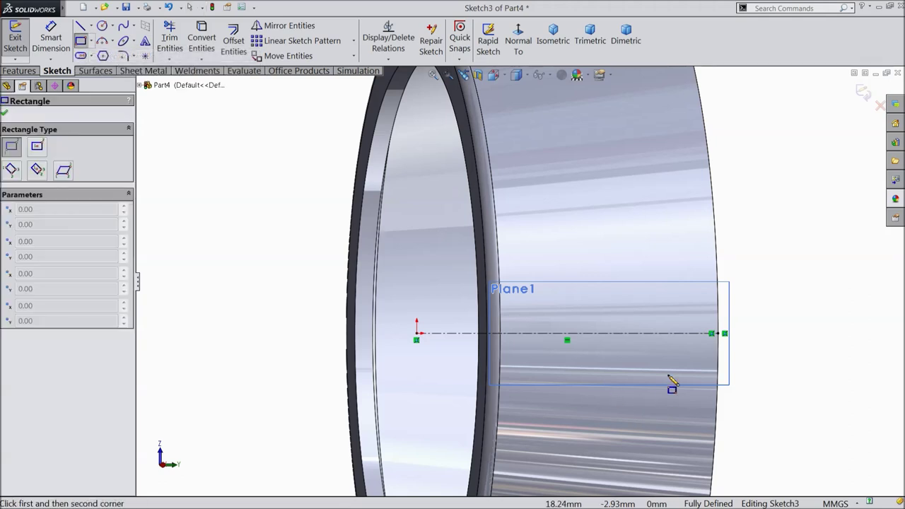
scroll(679, 381, down, 2)
click(697, 247)
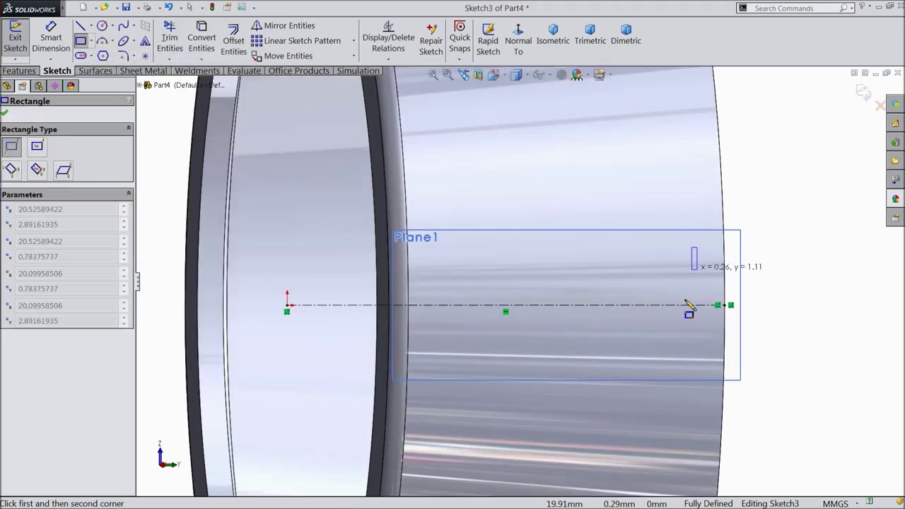
click(459, 359)
right_click(817, 145)
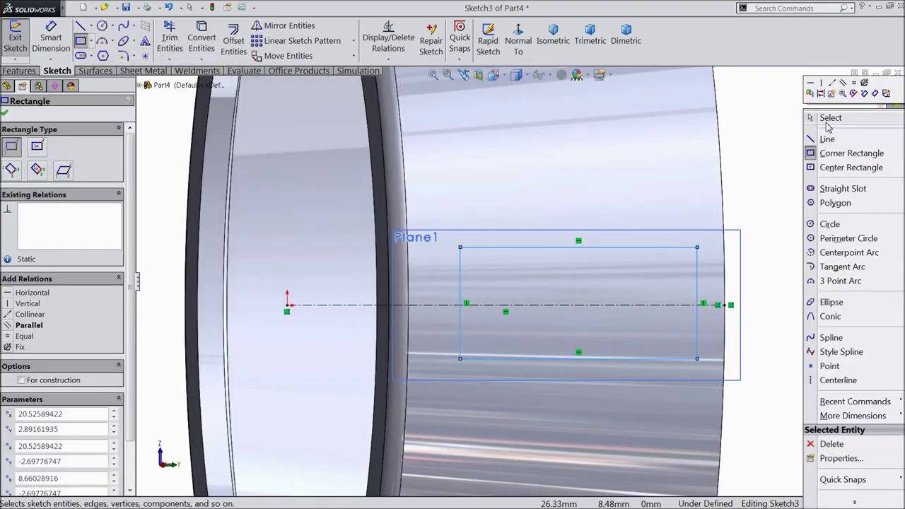
click(827, 126)
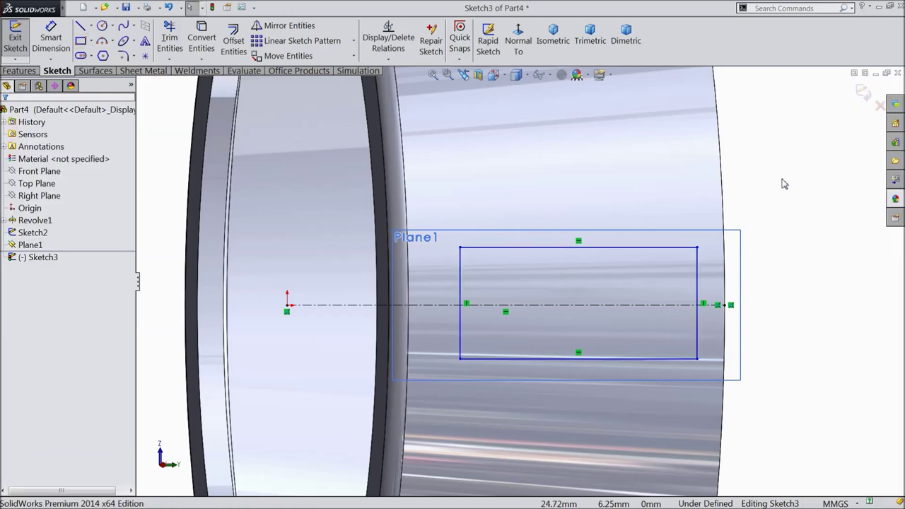
Step: Make the rectangle's two long horizontal sides symmetric about the centerline
ctrl+click(598, 366)
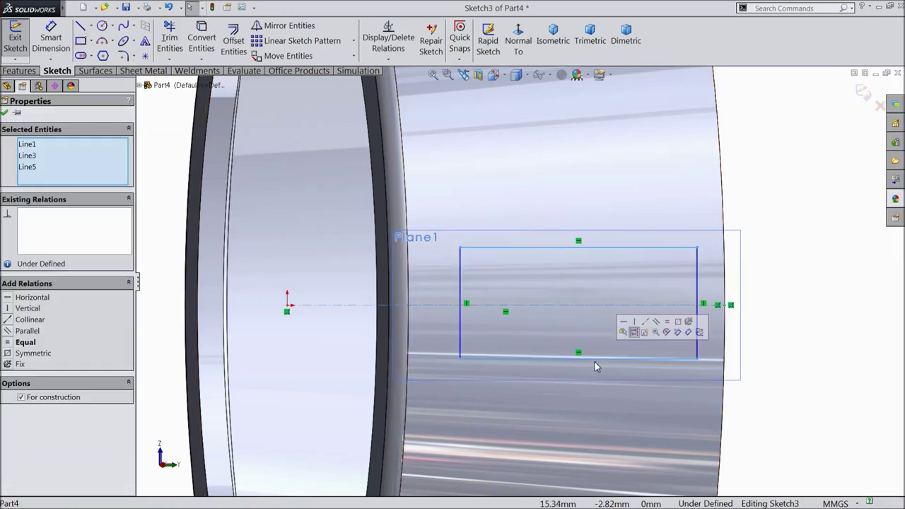
click(679, 327)
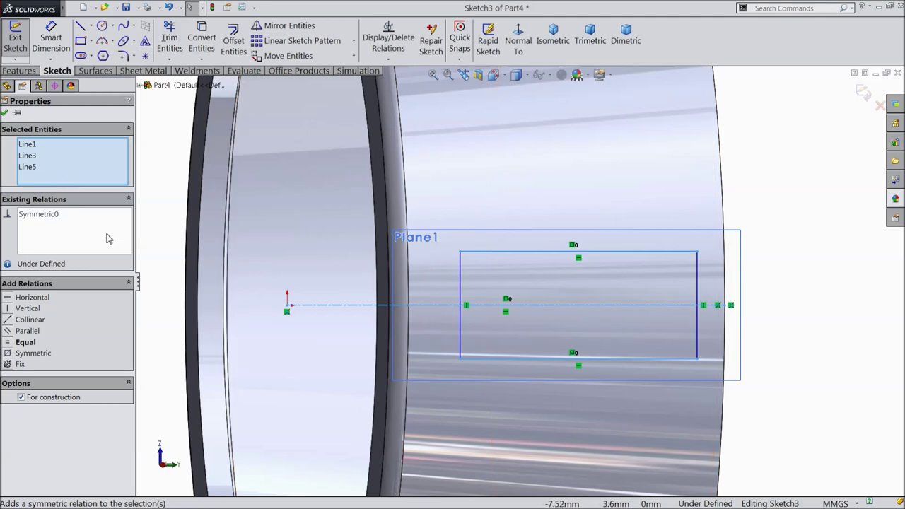
click(5, 114)
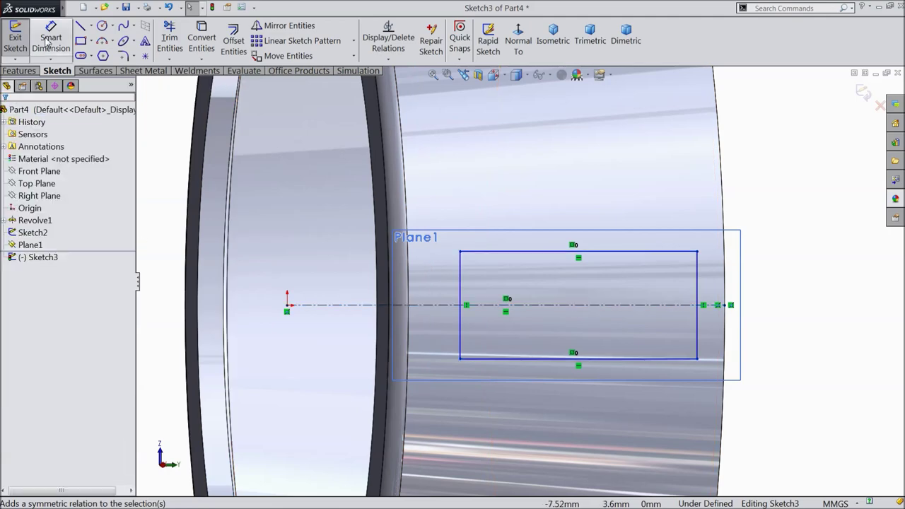
Step: Dimension the distance between the rectangle's side nearest the wide rim and the centerline's endpoint as 2.35 mm
click(698, 302)
click(724, 306)
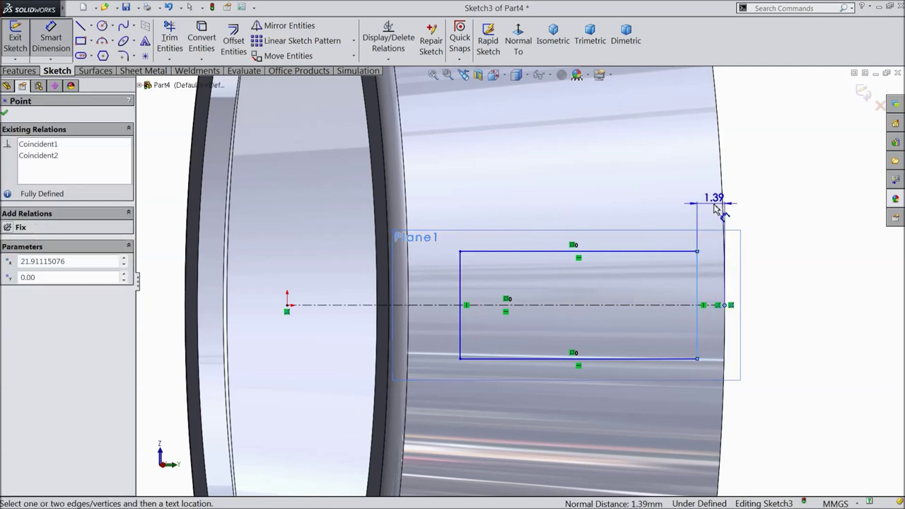
click(717, 201)
text(2.35)
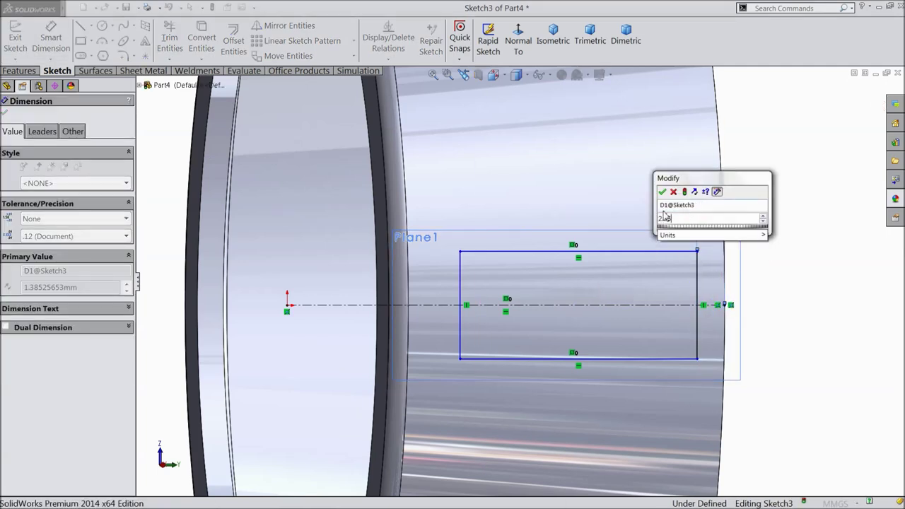
click(662, 192)
Step: Dimension the rectangle with a length of 12.35 mm and a height of 7 mm
click(580, 252)
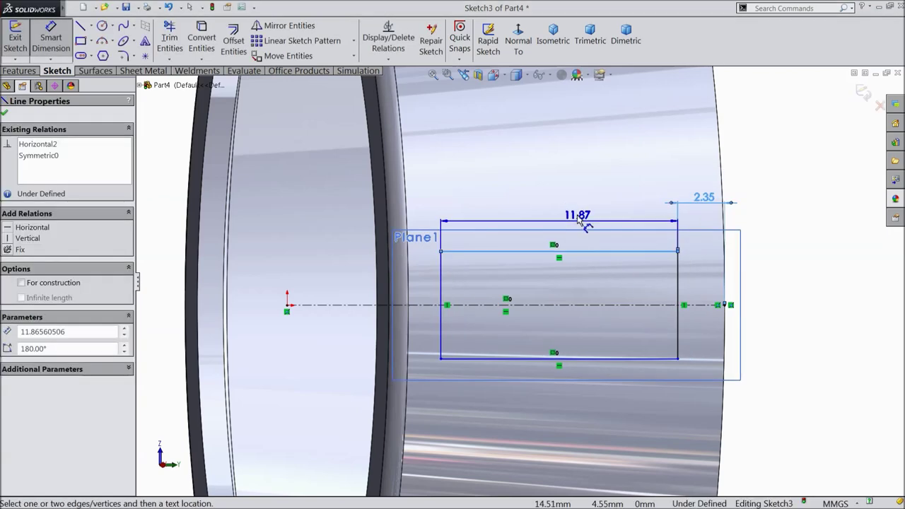
click(578, 216)
text(12.35)
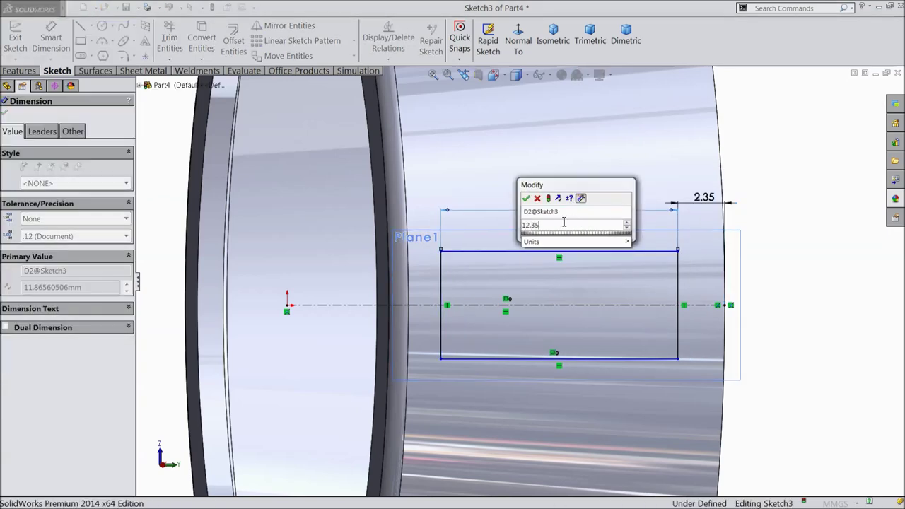
key(Return)
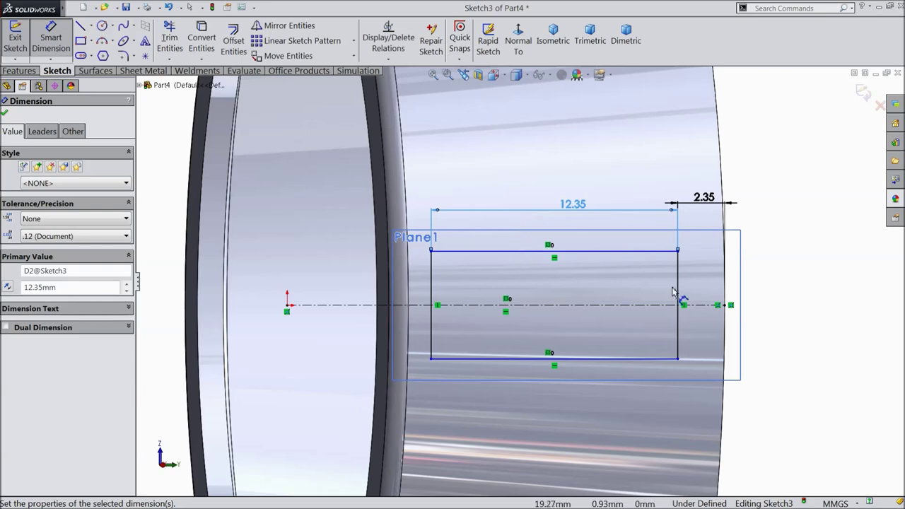
click(677, 290)
click(796, 304)
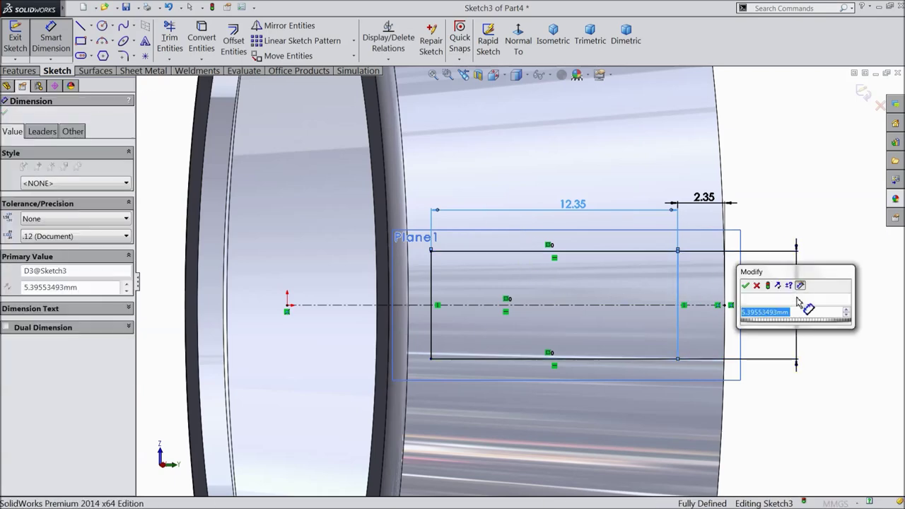
text(7)
click(746, 285)
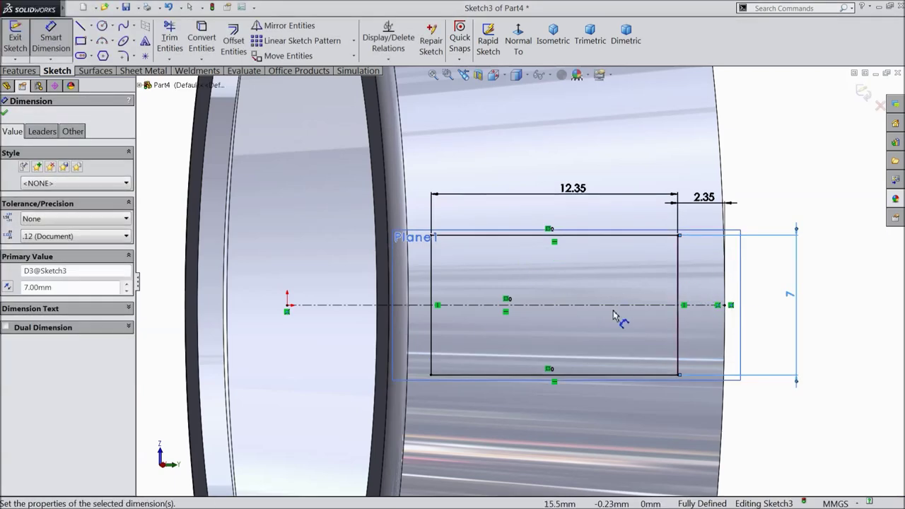
Step: Cut the rectangle through one side of the ring wall with a Blind Extruded Cut 10 mm deep
scroll(573, 311, up, 3)
middle_drag(660, 264, 605, 290)
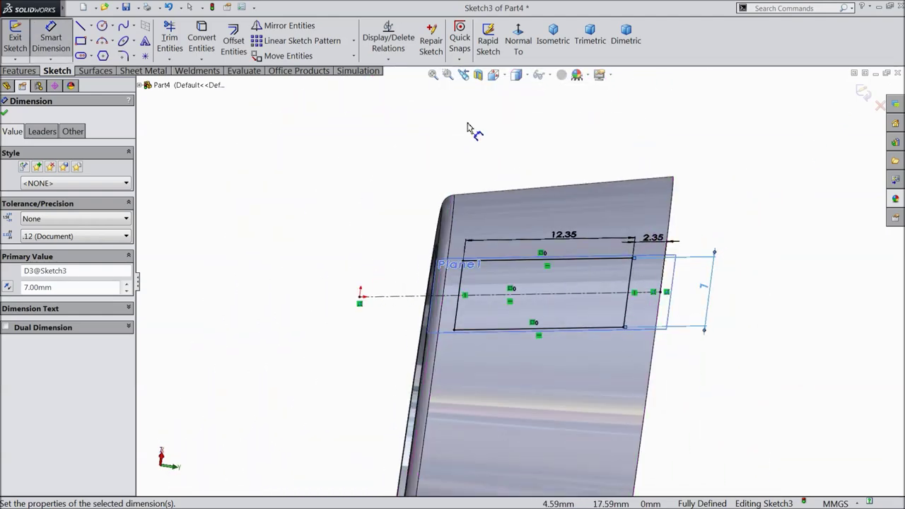
click(21, 72)
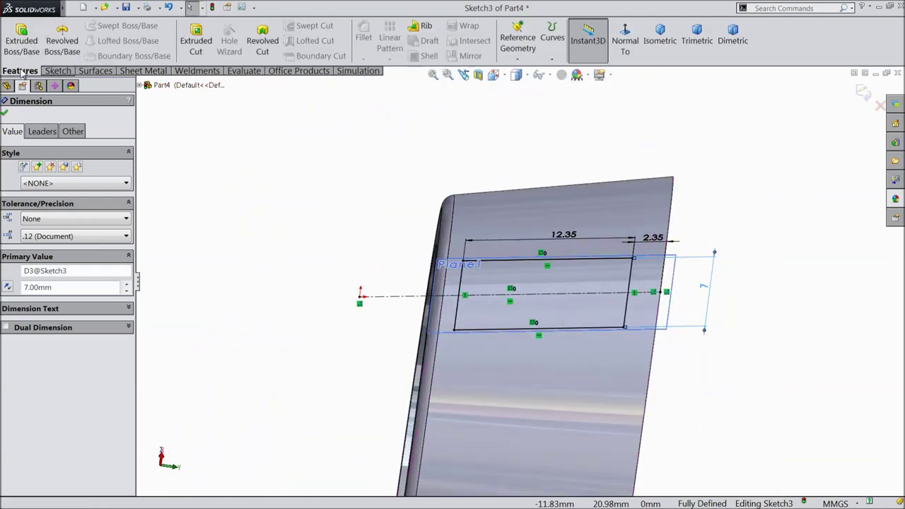
click(195, 49)
mouse_move(262, 318)
middle_down()
mouse_move(254, 249)
mouse_move(259, 286)
mouse_move(279, 256)
middle_up()
click(32, 180)
click(42, 197)
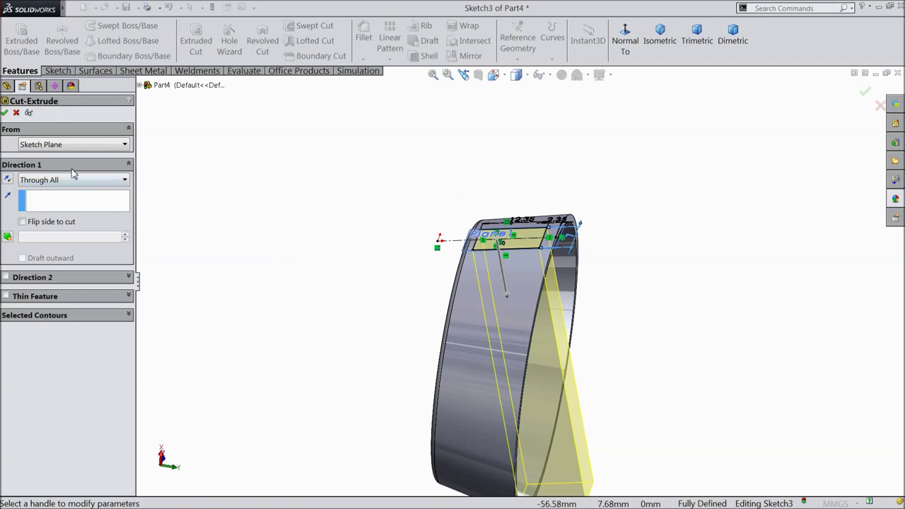
click(51, 181)
click(32, 188)
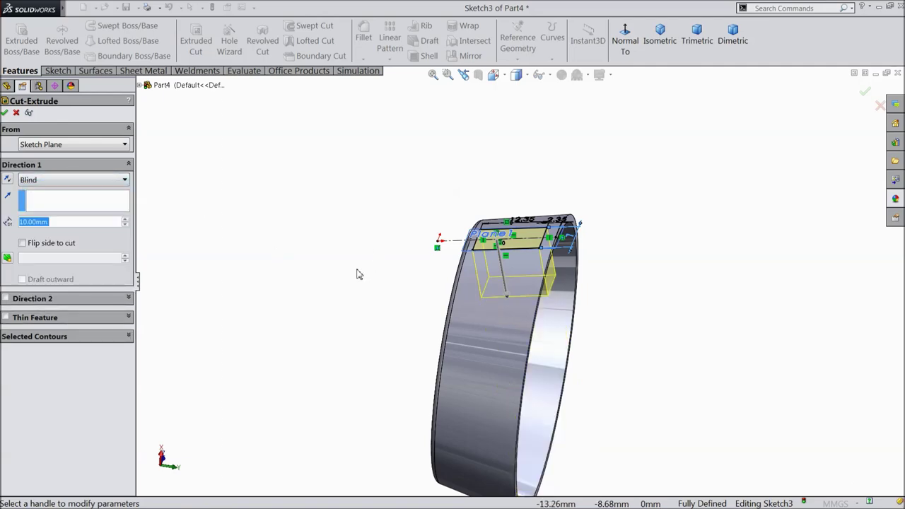
scroll(183, 249, down, 2)
mouse_move(396, 292)
middle_down()
mouse_move(344, 218)
mouse_move(333, 245)
mouse_move(389, 290)
middle_up()
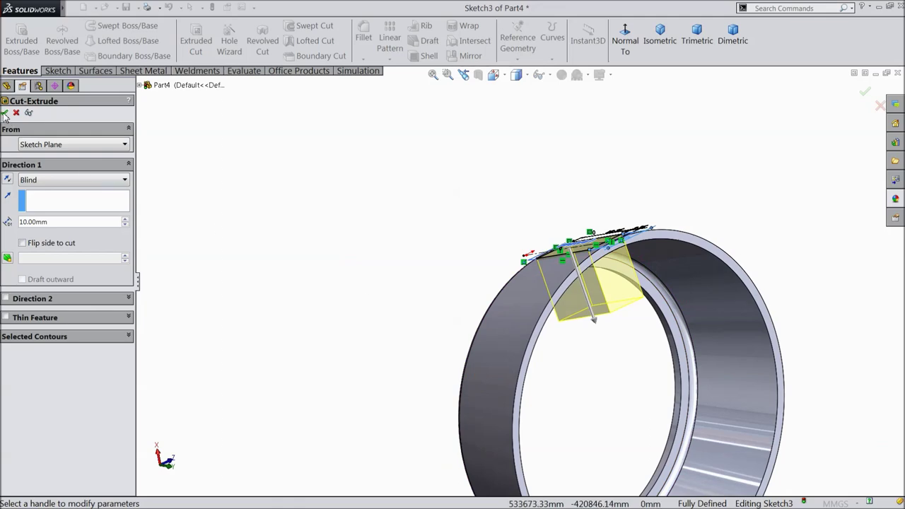
click(5, 113)
Step: Hide the slanted reference plane and the construction line sketch, Plane1 and Sketch2
click(622, 301)
scroll(606, 306, down, 3)
middle_drag(606, 307, 580, 385)
click(14, 242)
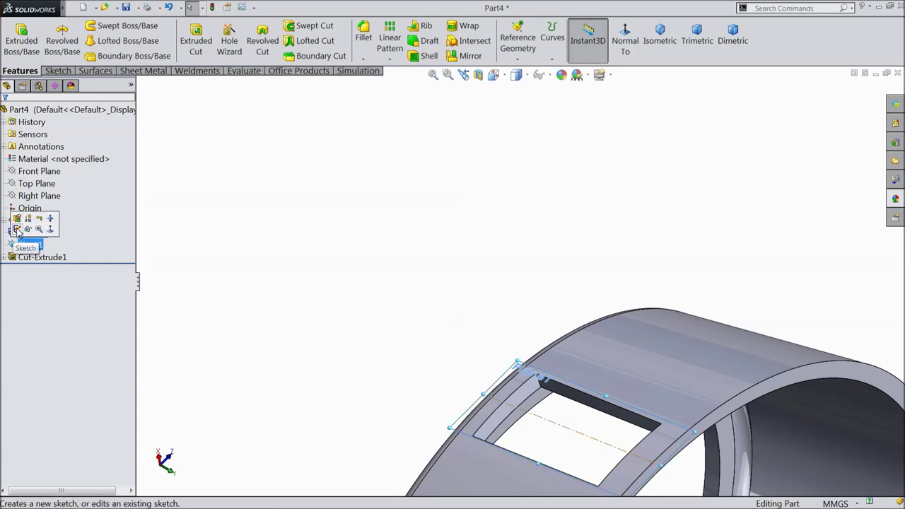
click(28, 233)
scroll(400, 276, up, 2)
mouse_move(397, 290)
middle_down()
mouse_move(402, 317)
mouse_move(401, 283)
middle_up()
click(14, 236)
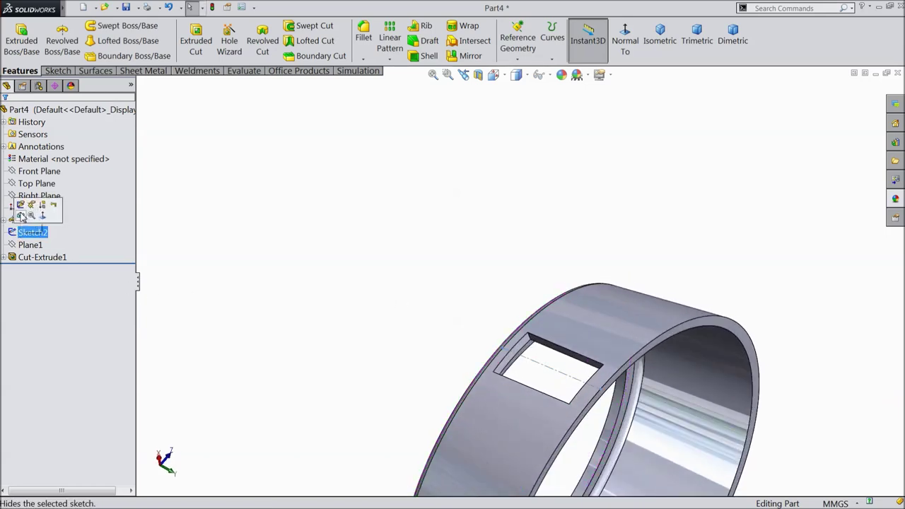
click(21, 216)
scroll(339, 346, up, 3)
middle_drag(361, 354, 612, 429)
scroll(581, 361, down, 3)
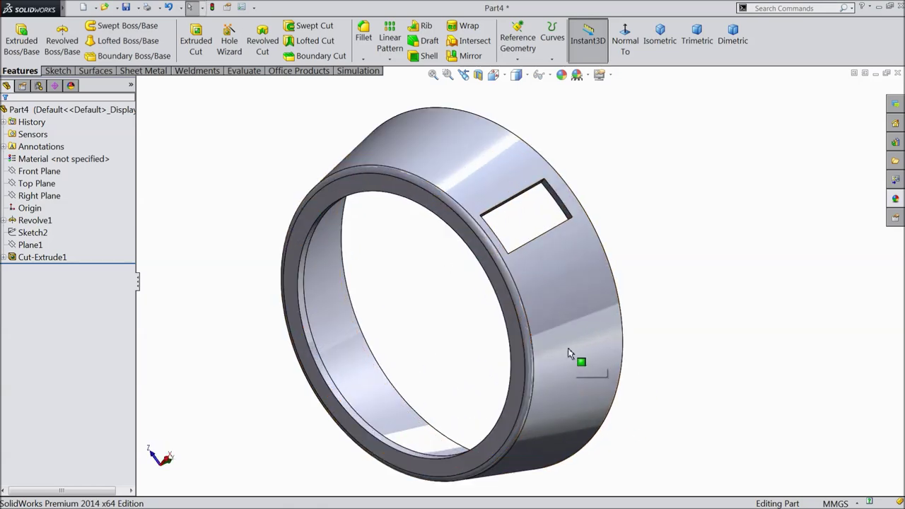
click(21, 245)
click(21, 221)
click(22, 233)
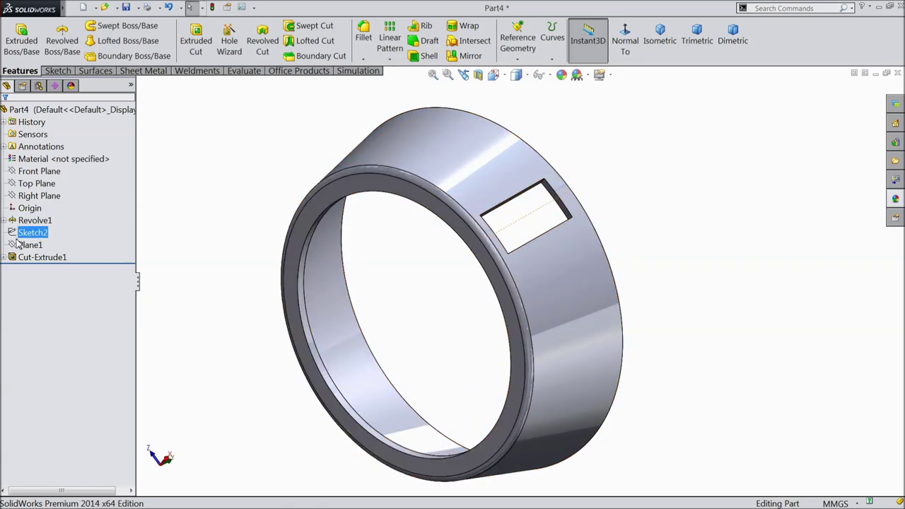
click(20, 258)
key(Escape)
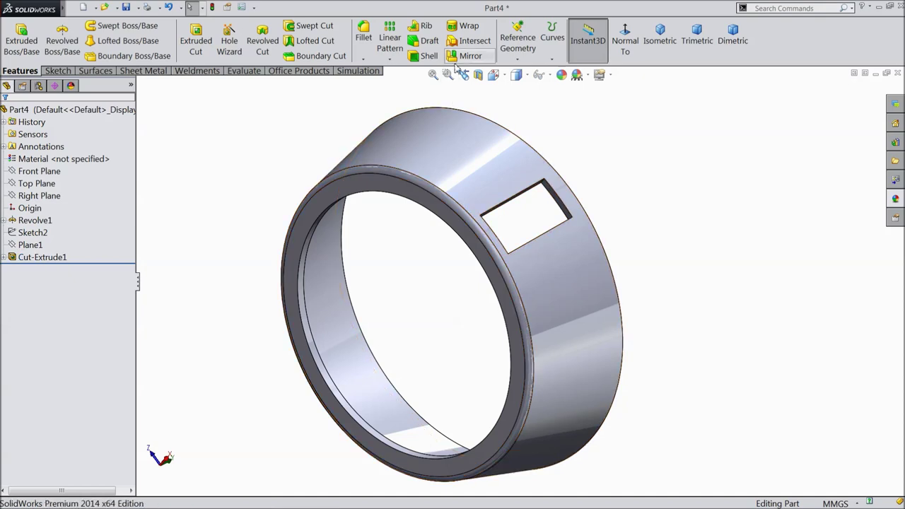
Step: Circular-pattern the rectangular window cut around the ring's inner circular face, with 18 equally spaced instances over 360 degrees
click(390, 59)
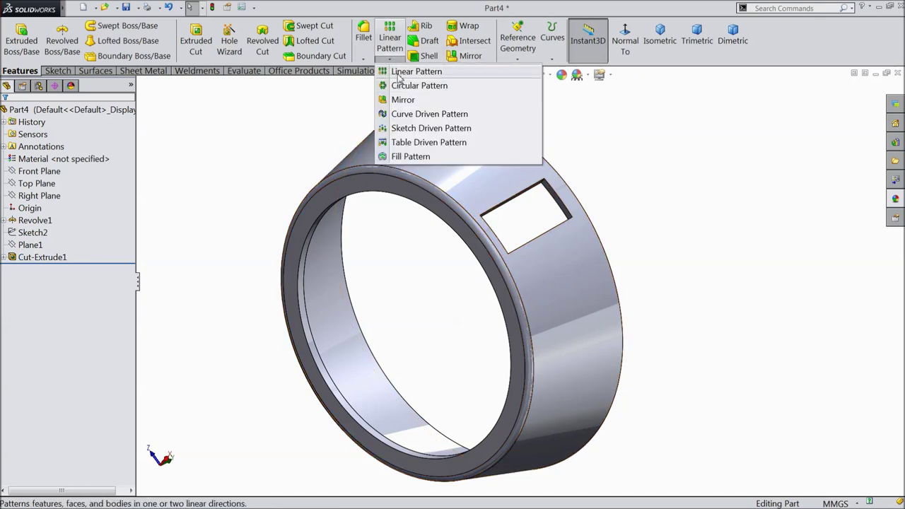
click(399, 86)
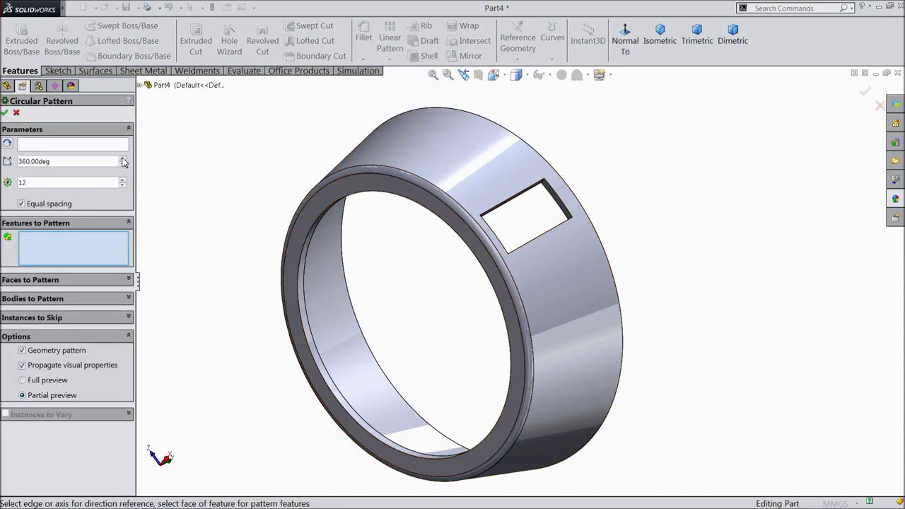
click(141, 86)
click(178, 233)
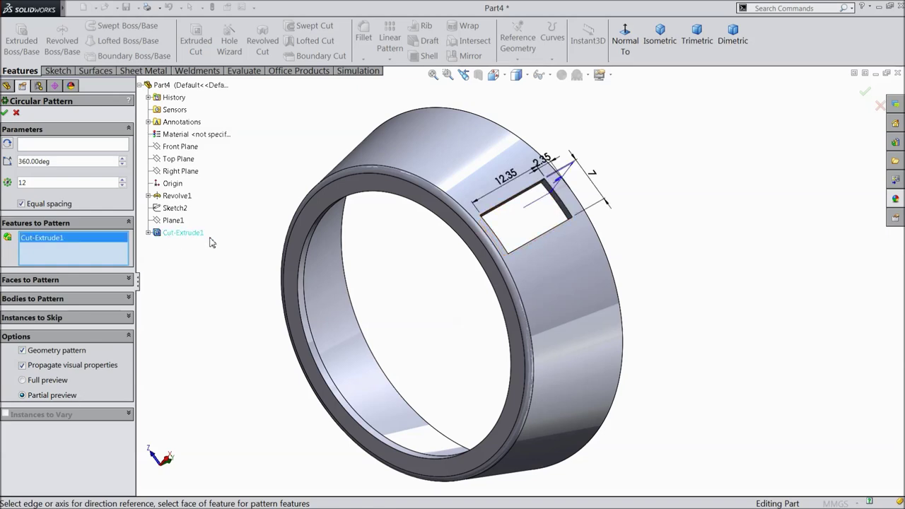
click(55, 145)
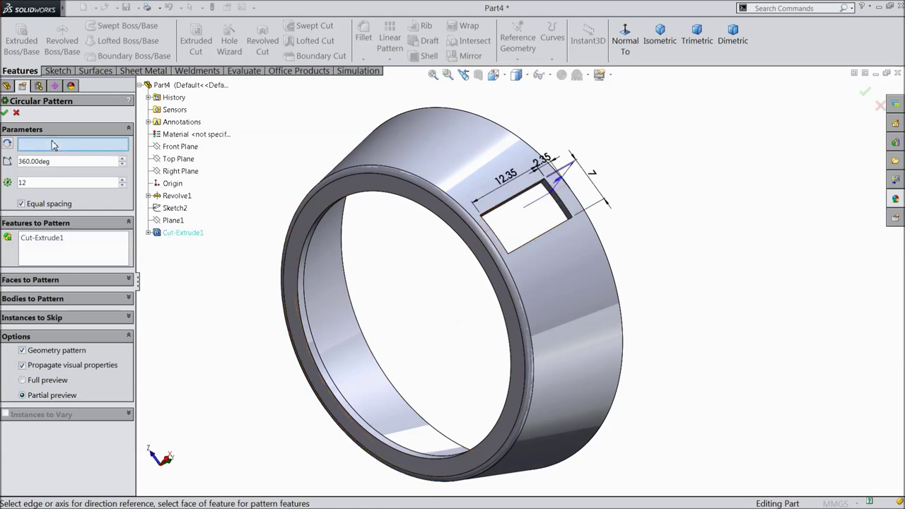
click(309, 338)
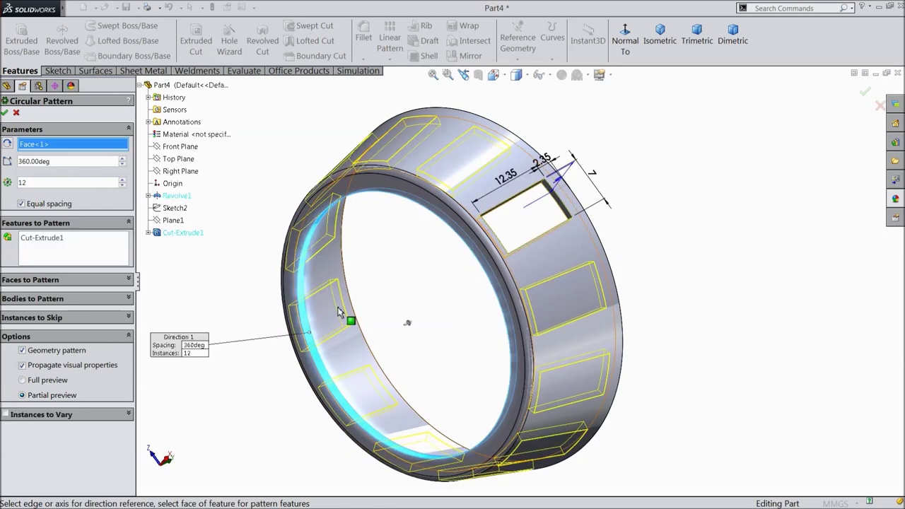
text(18)
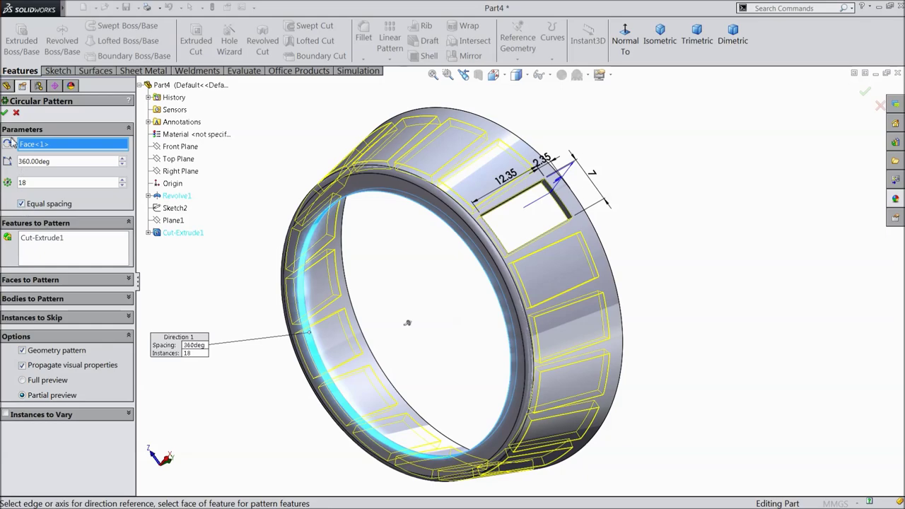
click(5, 113)
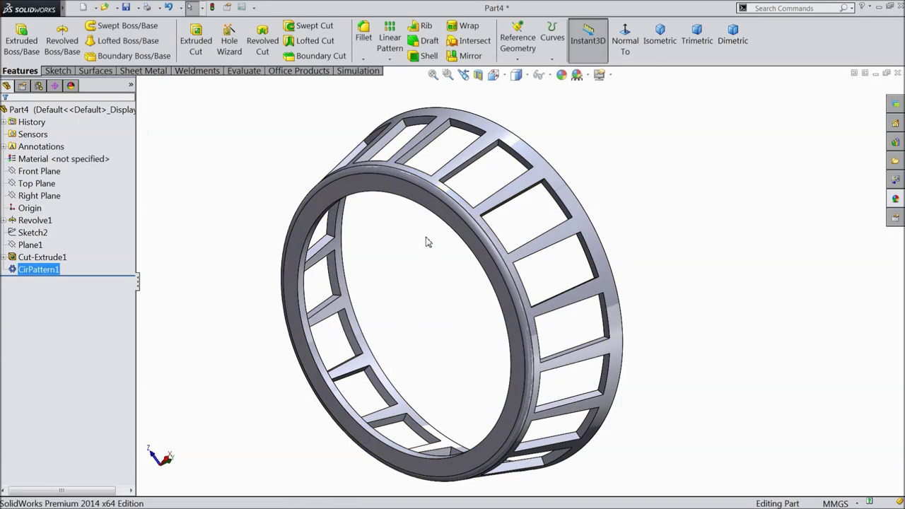
Step: Apply the polished brass appearance from the metal appearances to the whole cage part
middle_drag(563, 203, 506, 302)
click(897, 201)
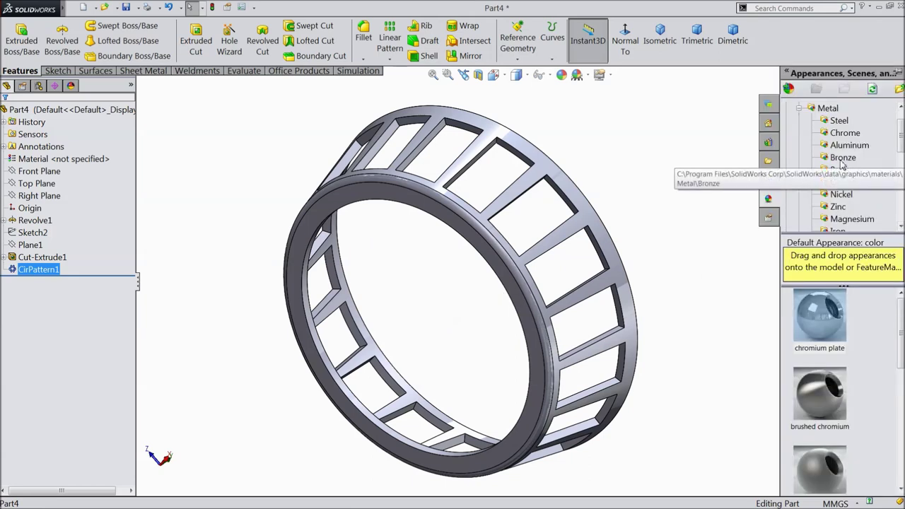
scroll(841, 152, down, 1)
click(840, 134)
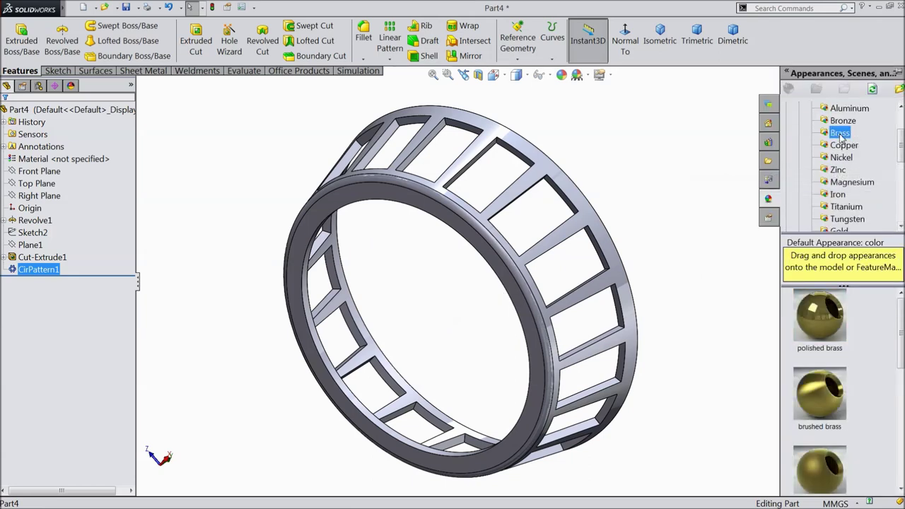
double_click(835, 332)
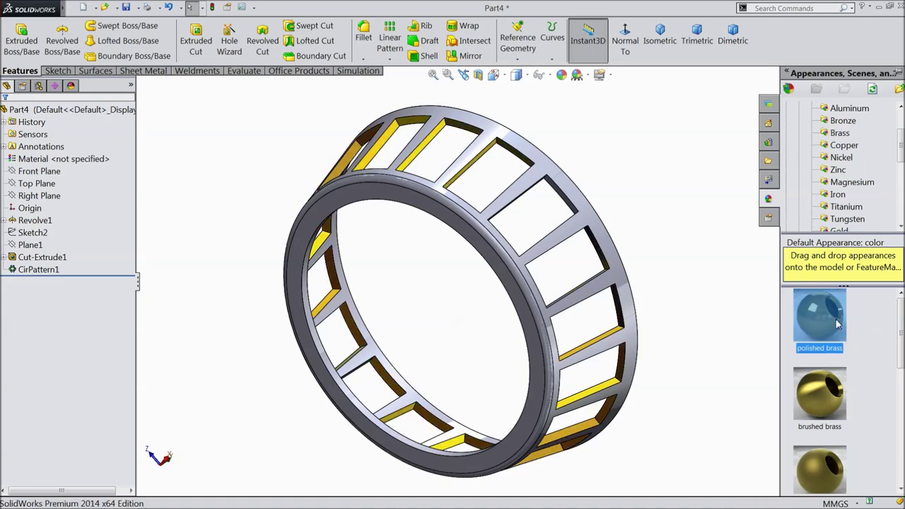
middle_drag(745, 268, 740, 242)
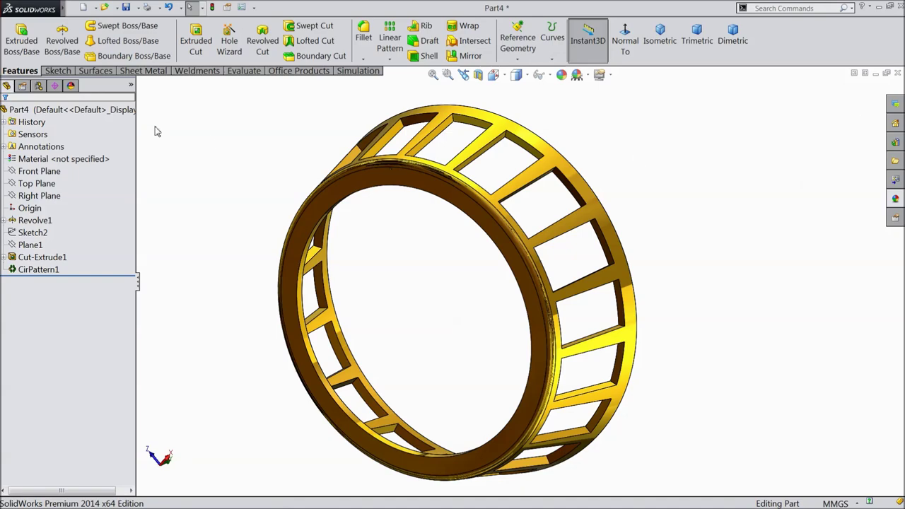
Step: Save the cage part in the Roller Bearing folder under a file name beginning with "3."
middle_drag(424, 329, 362, 255)
click(126, 7)
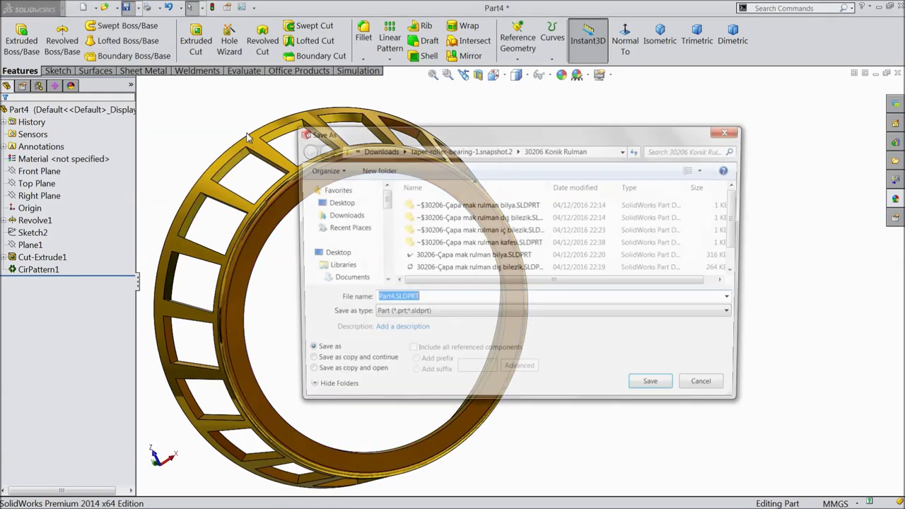
click(350, 206)
drag(737, 212, 738, 248)
click(486, 272)
double_click(485, 272)
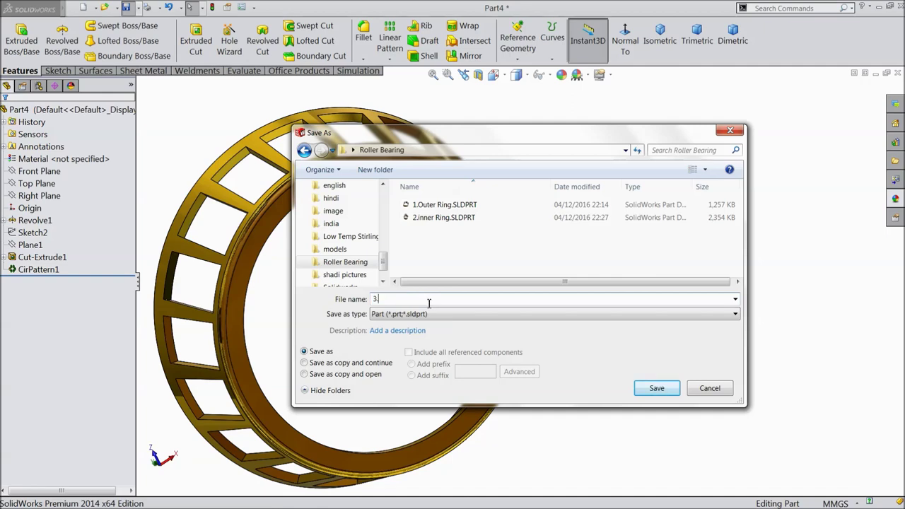
click(656, 389)
mouse_move(389, 295)
middle_down()
mouse_move(516, 309)
mouse_move(384, 304)
mouse_move(459, 290)
mouse_move(380, 294)
middle_up()
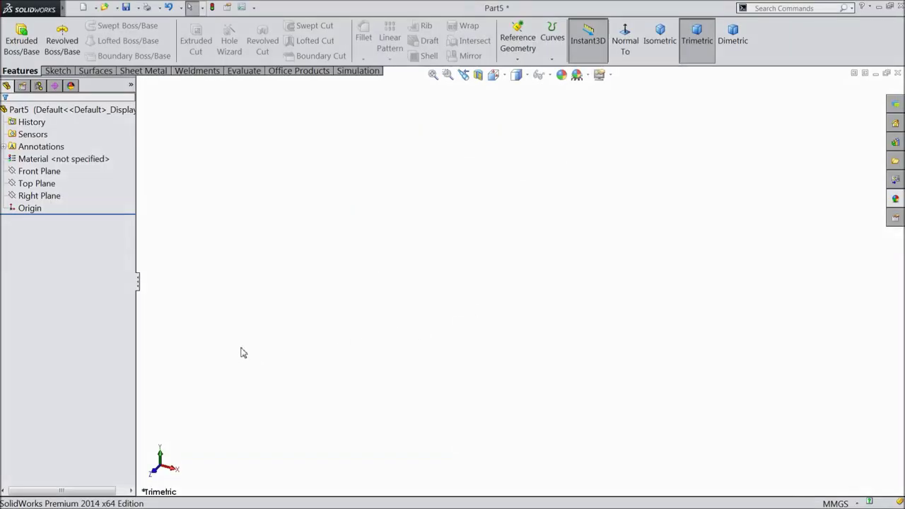
Step: Sketch a circle of about 65 mm radius on the Front Plane, centred on the origin
click(37, 183)
click(40, 171)
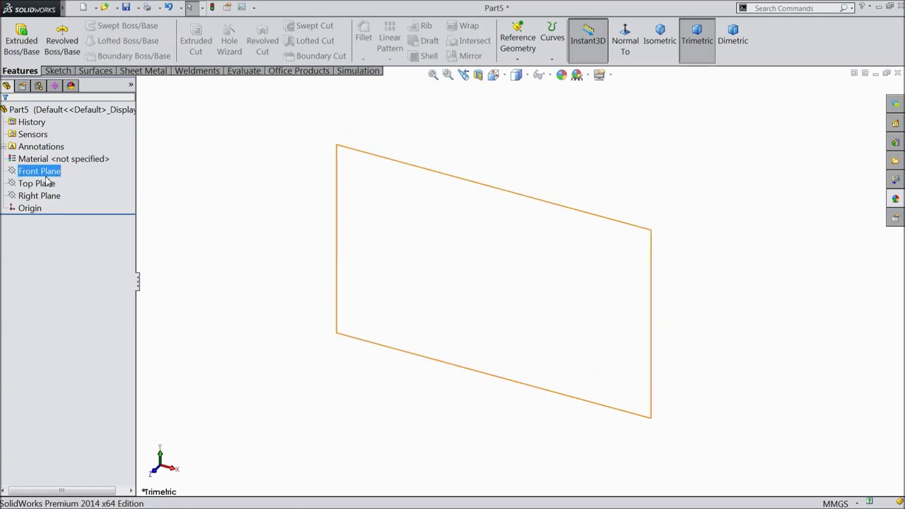
click(44, 175)
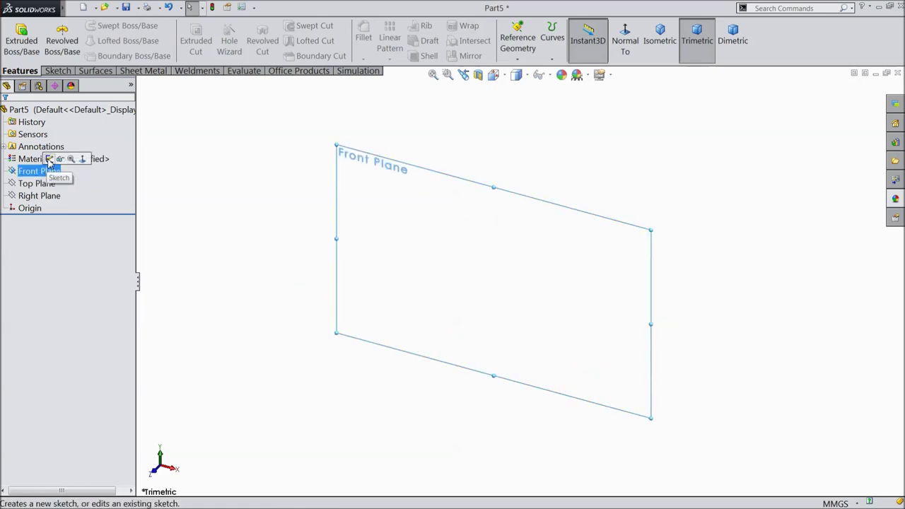
click(49, 159)
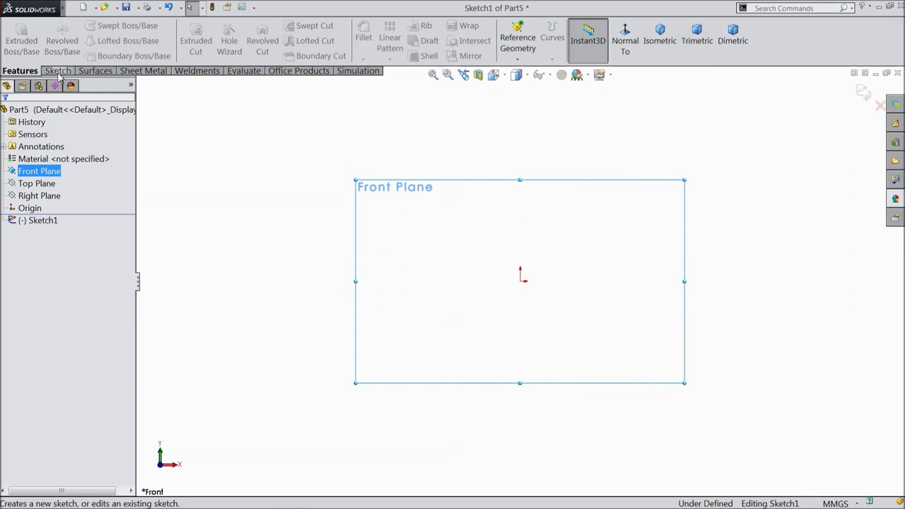
click(102, 27)
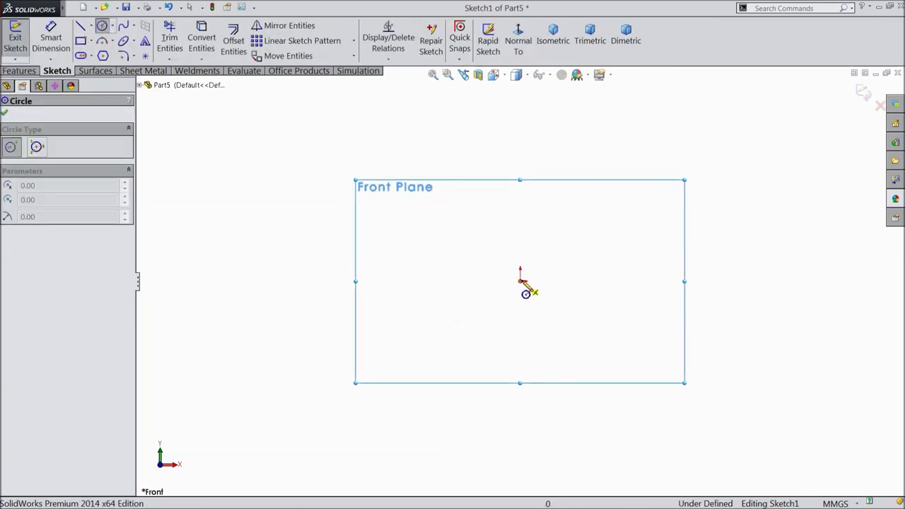
click(520, 282)
click(414, 238)
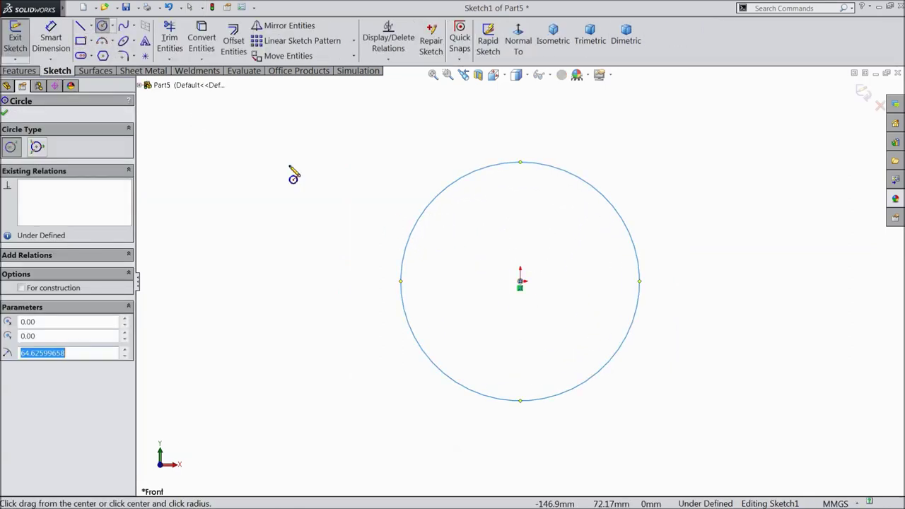
Step: Dimension the circle's diameter as 7 mm
click(57, 44)
click(403, 267)
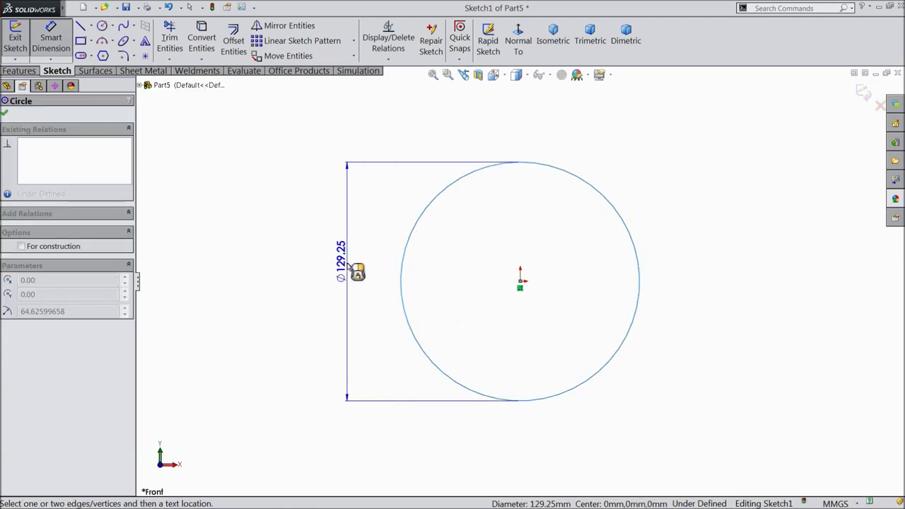
click(348, 266)
text(7)
click(297, 253)
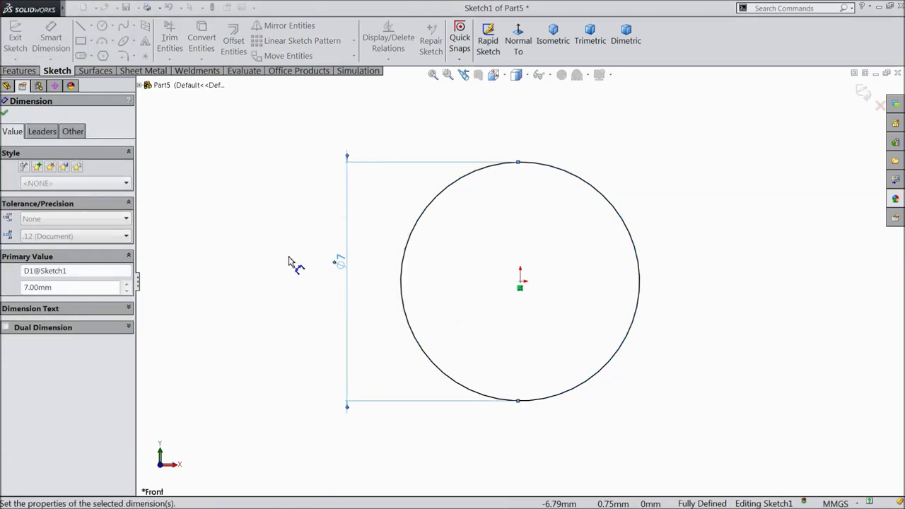
Step: Extrude the circle 12 mm as a solid boss using the Mid Plane end condition
click(19, 70)
click(21, 42)
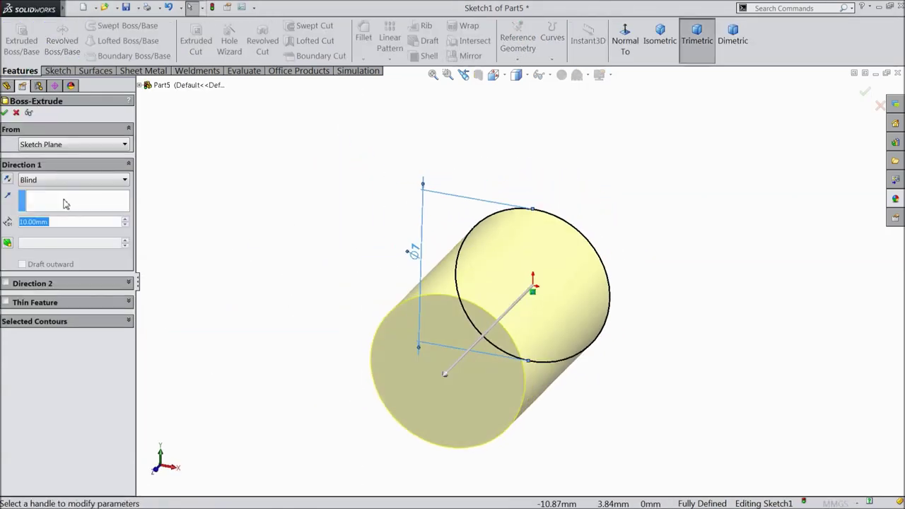
click(73, 180)
click(37, 241)
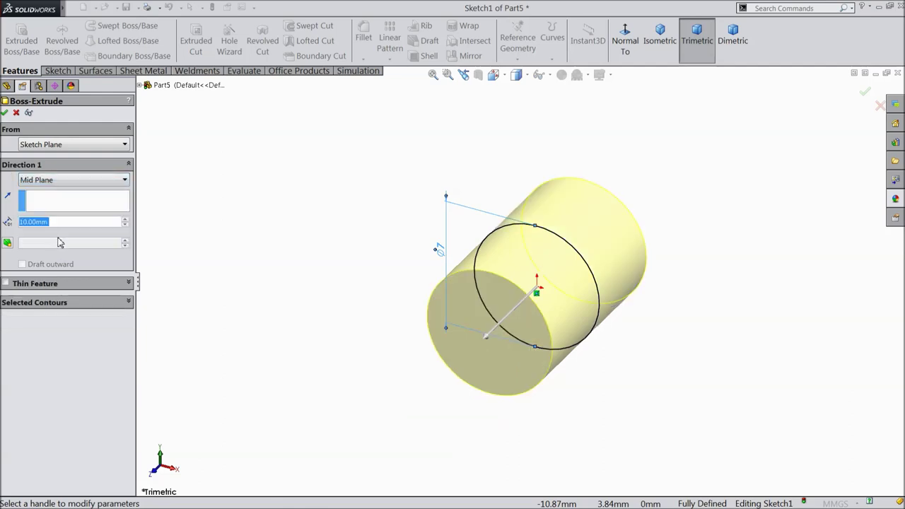
scroll(606, 301, down, 3)
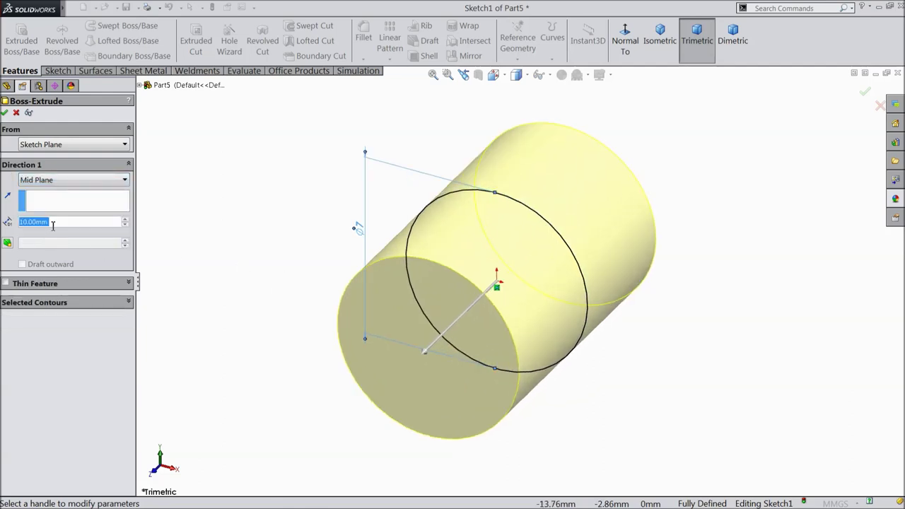
text(12)
key(Return)
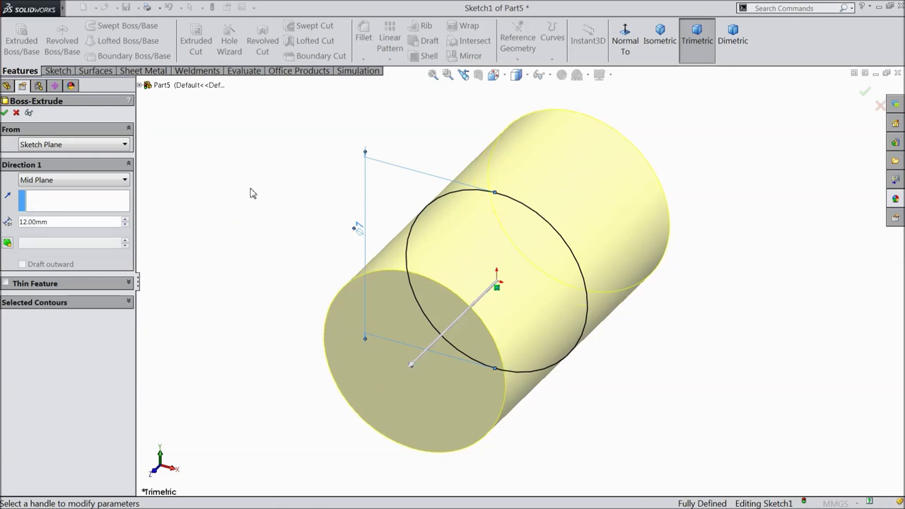
click(4, 113)
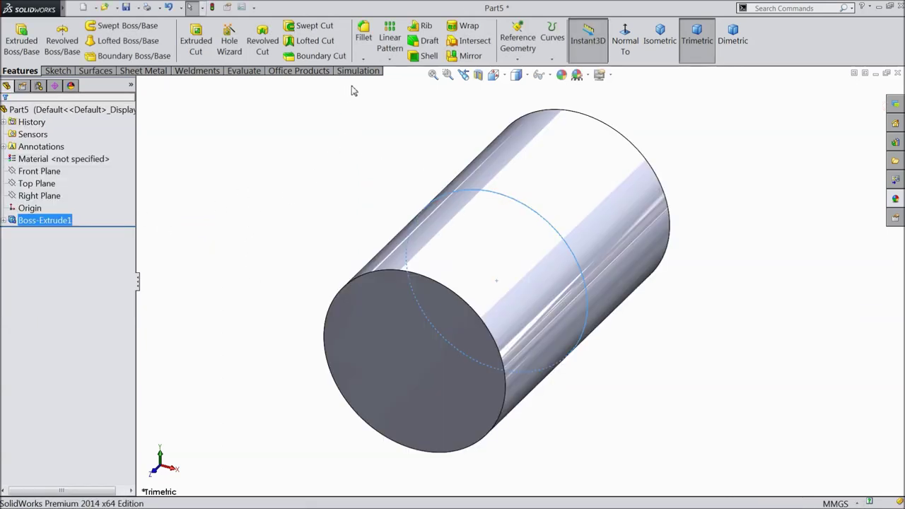
Step: Round the circular edges at both ends of the cylinder with a 0.5 mm constant-size fillet
click(364, 44)
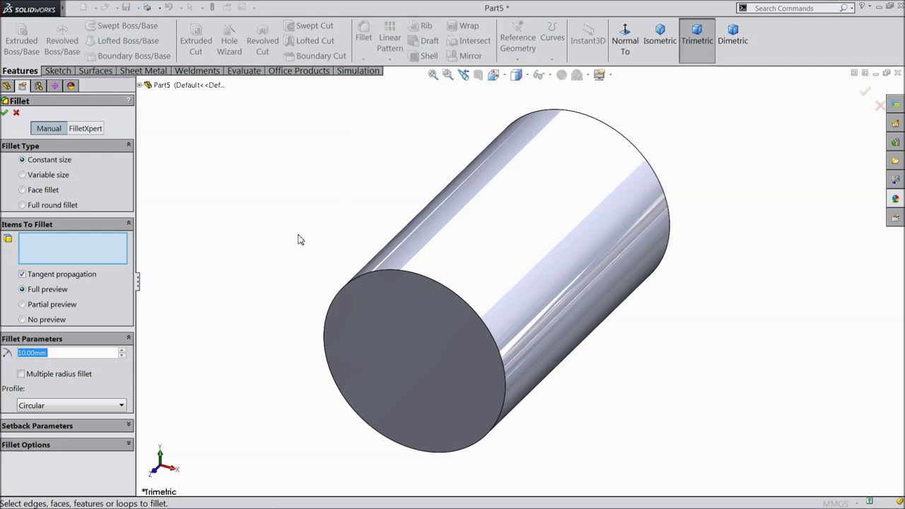
text(0.5)
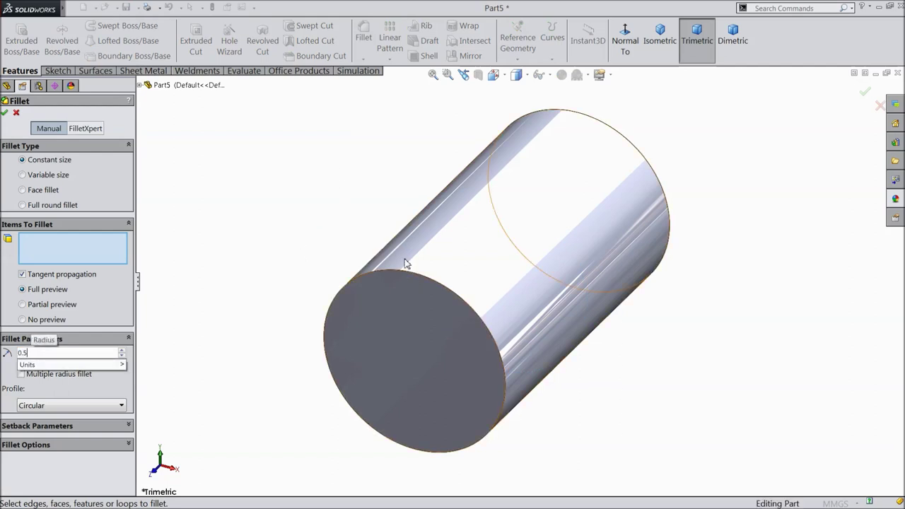
key(Return)
click(371, 276)
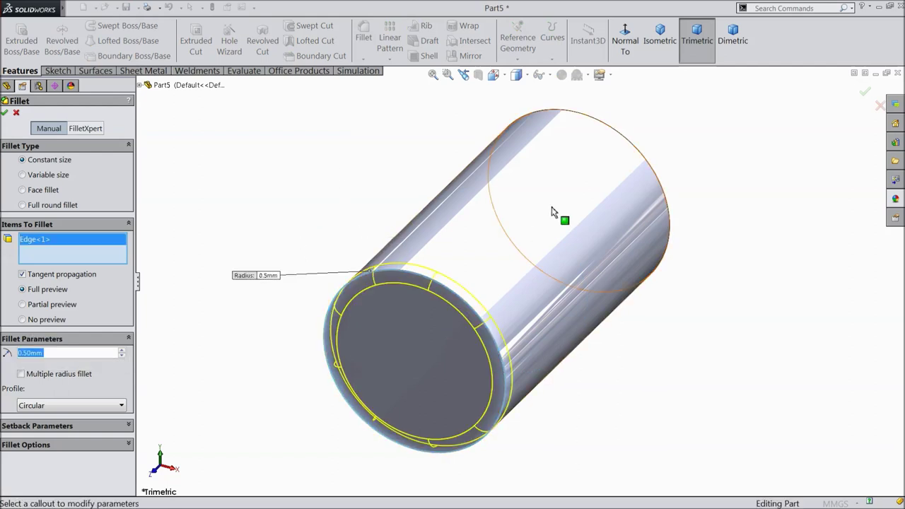
click(619, 134)
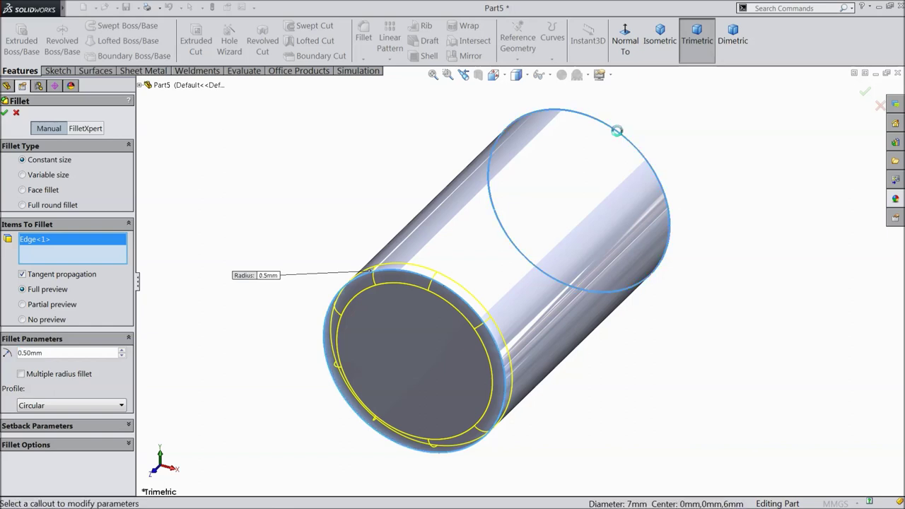
click(5, 114)
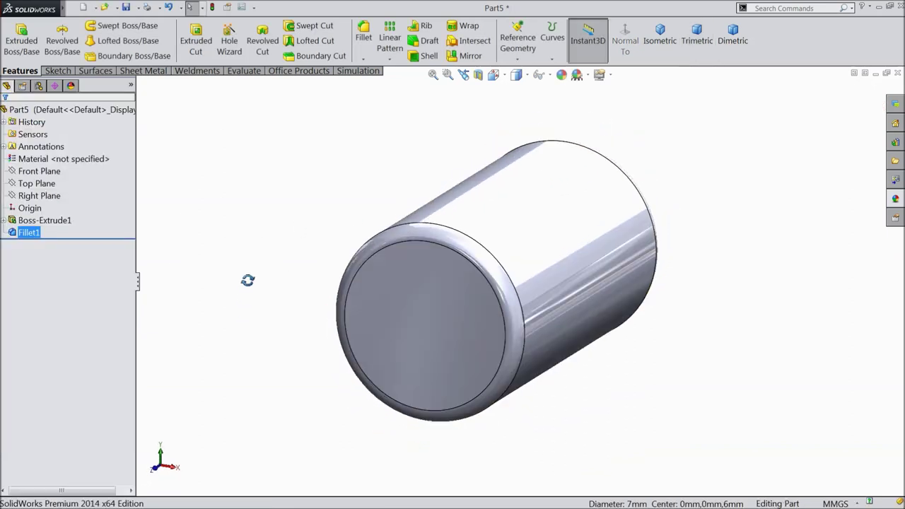
Step: Sketch a circle of about 2.2 mm radius on the cylinder's front end face, centred on the origin
click(418, 376)
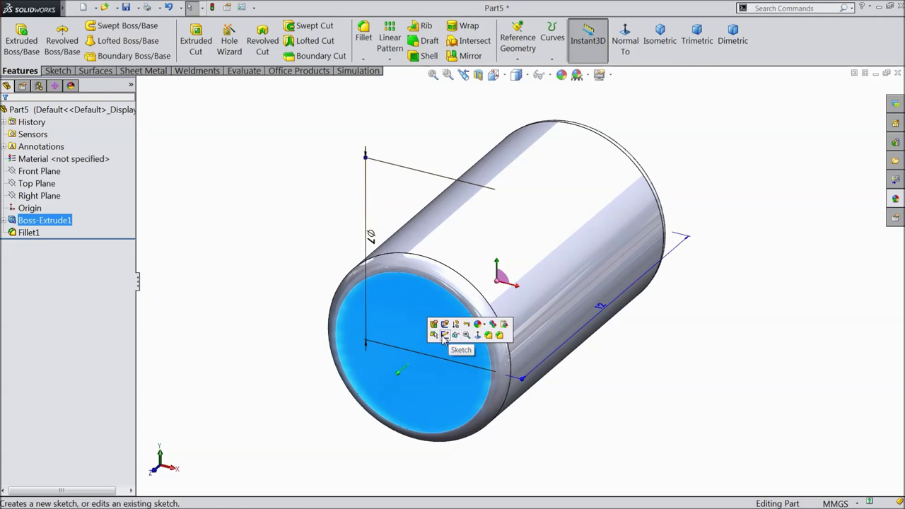
click(443, 337)
click(625, 41)
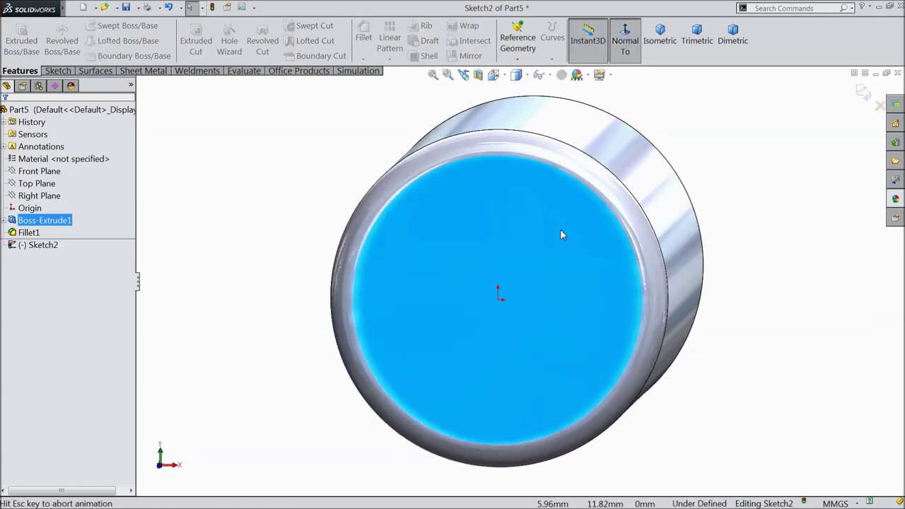
click(58, 70)
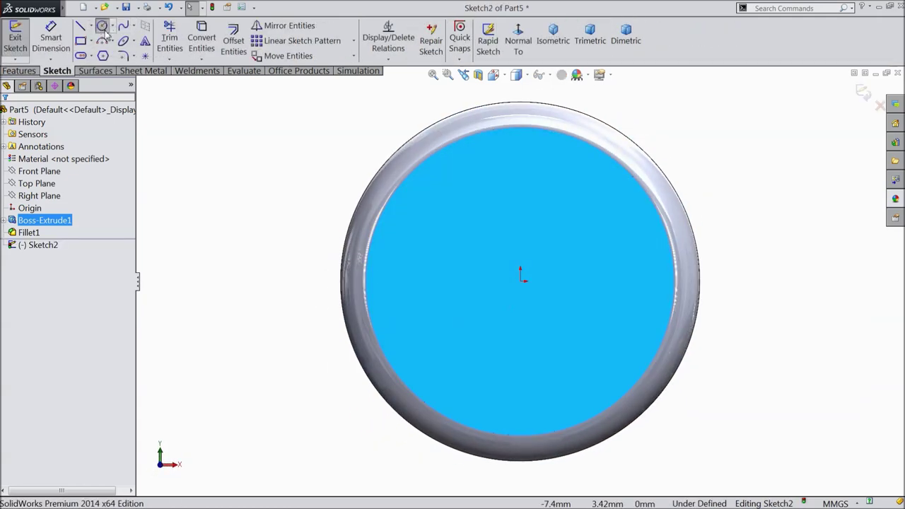
click(102, 26)
click(521, 282)
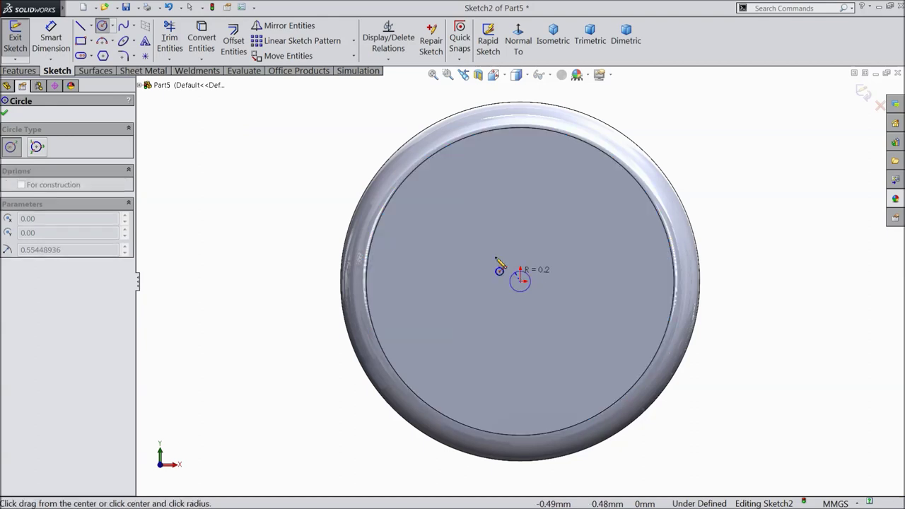
click(431, 216)
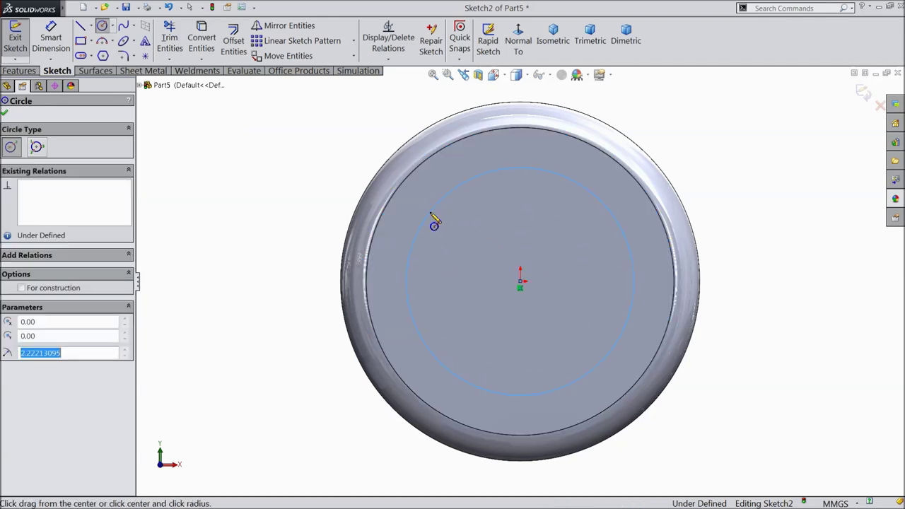
Step: Dimension the end-face circle's diameter as 4.5 mm
click(51, 38)
click(418, 261)
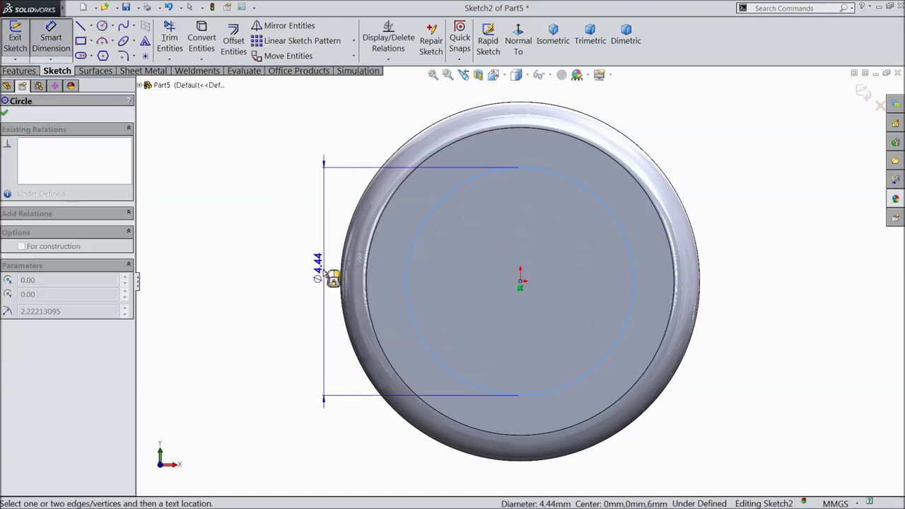
click(316, 273)
text(4.44)
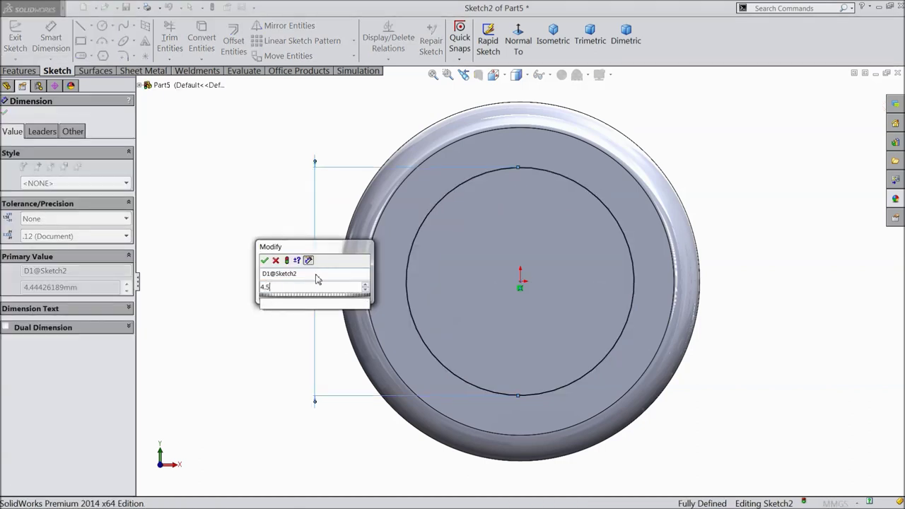
click(265, 261)
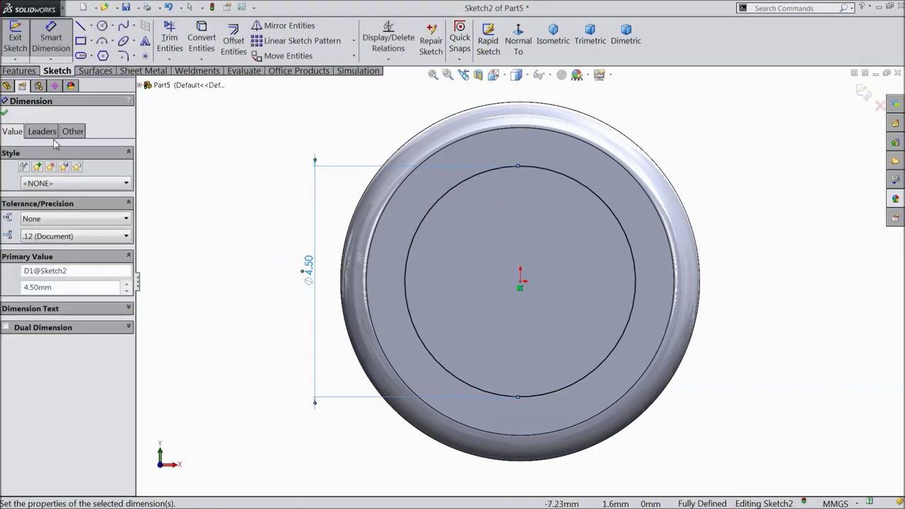
click(4, 114)
Step: Cut the 4.5 mm circle 0.5 mm deep into the cylinder's end face with a blind Extruded Cut
click(17, 70)
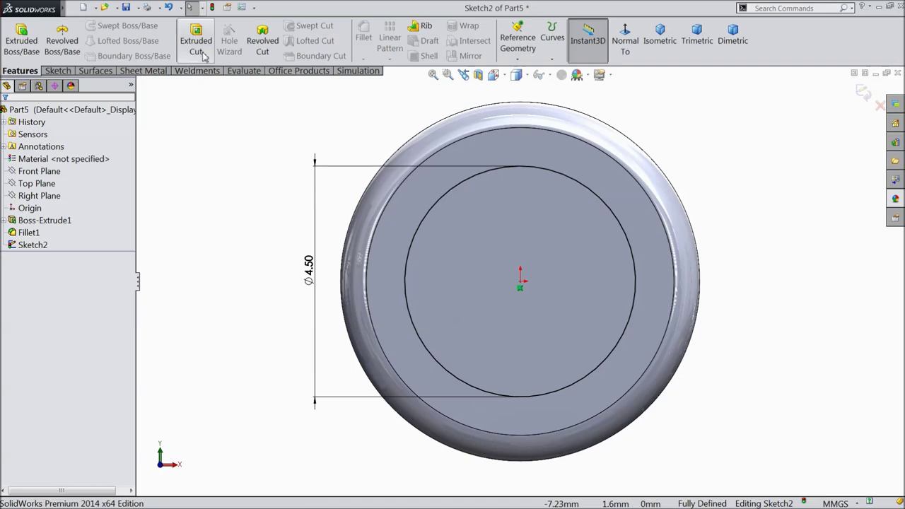
click(196, 43)
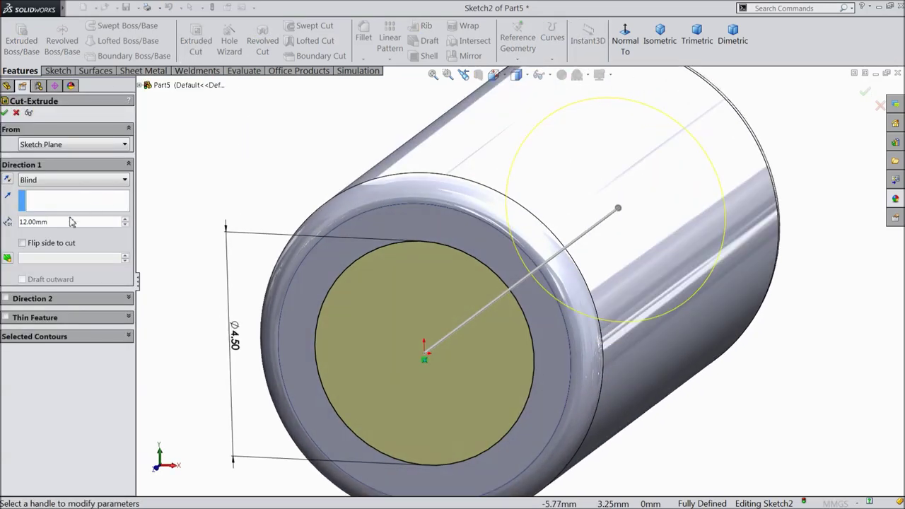
text(0.5)
key(Return)
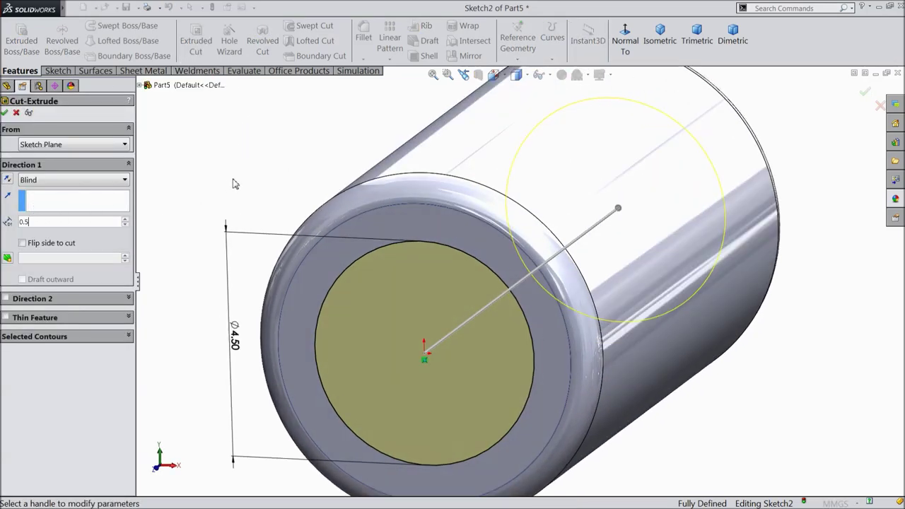
click(5, 113)
Step: Sketch a circle of about 0.88 mm radius on the recess floor, centred on the origin
click(415, 350)
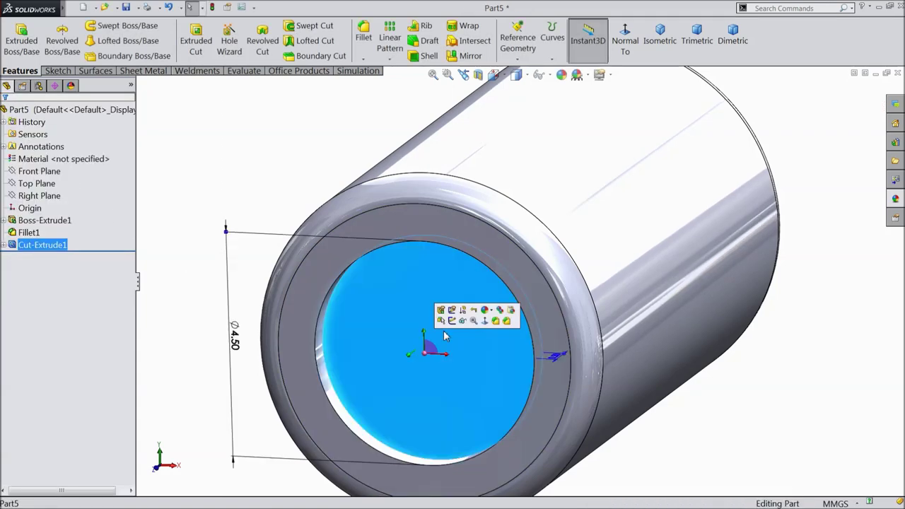
click(452, 324)
click(58, 71)
click(103, 27)
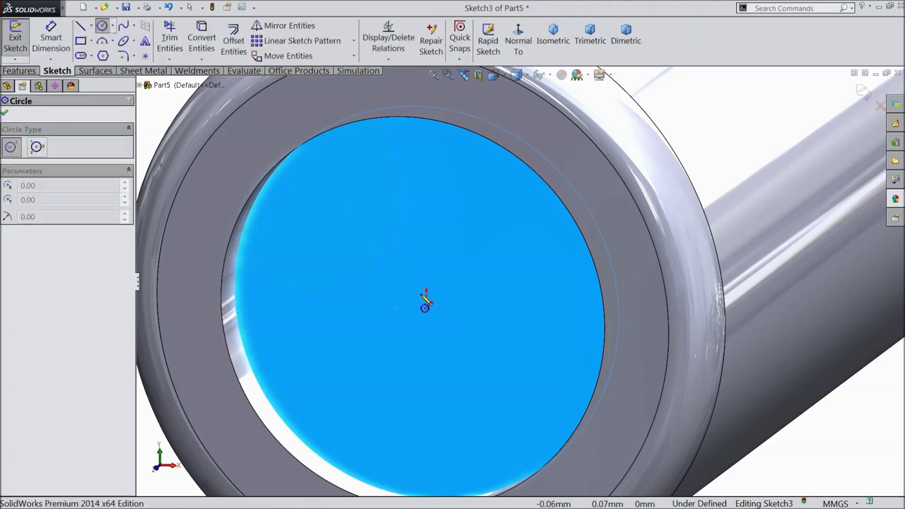
click(426, 297)
click(382, 253)
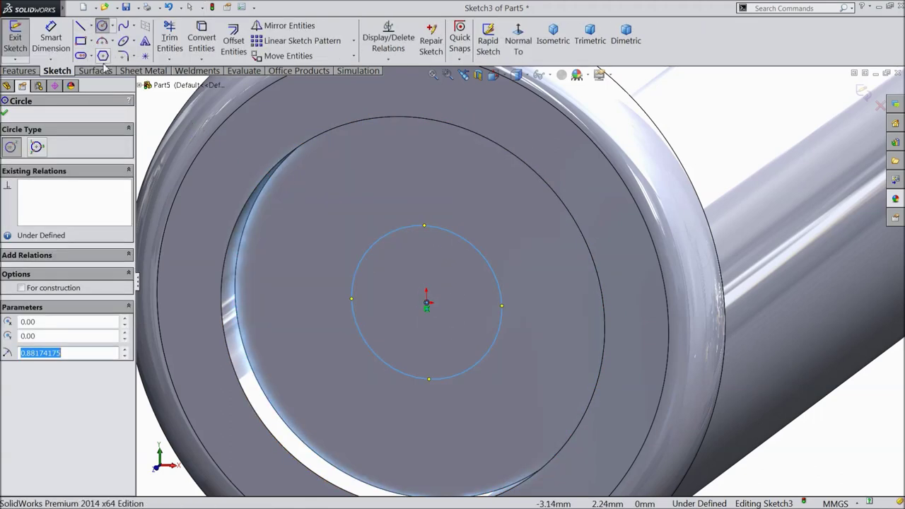
Step: Dimension the recess-floor circle's diameter as 1 mm
key(d)
click(360, 265)
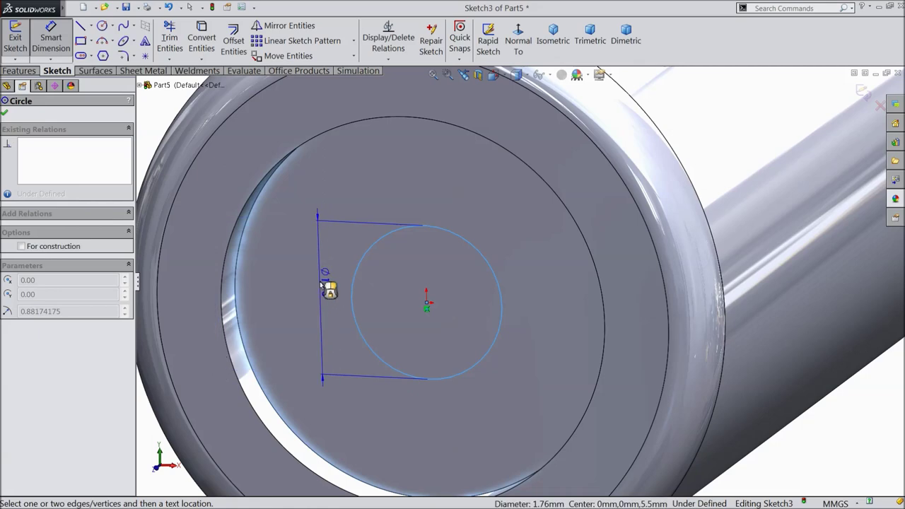
click(325, 289)
text(1)
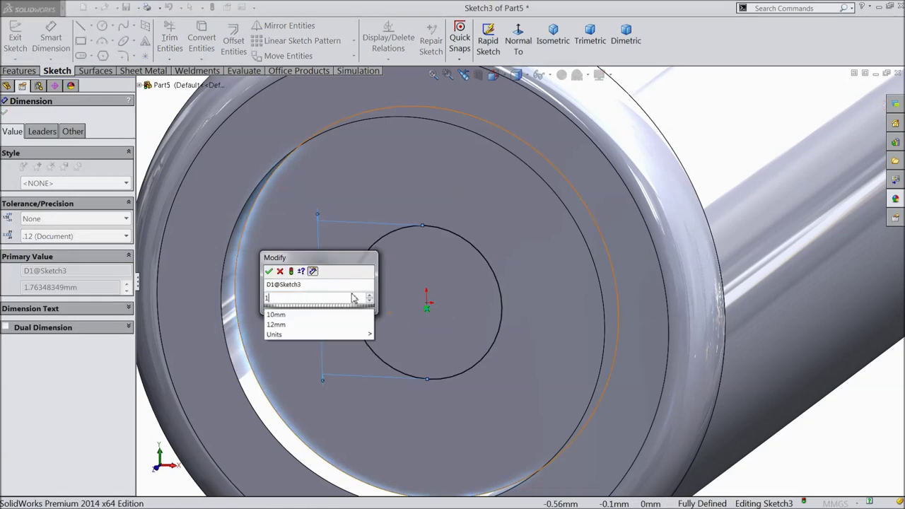
click(269, 271)
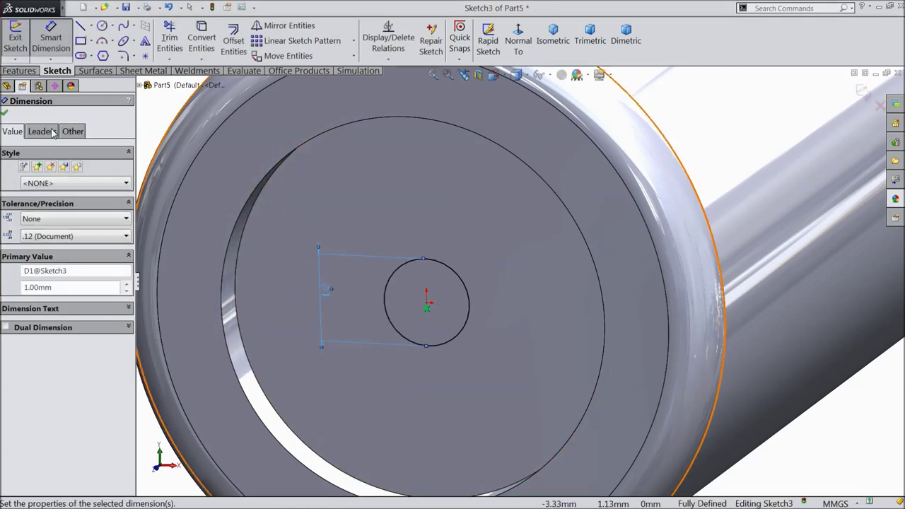
click(5, 114)
Step: Extrude the 1 mm circle 0.5 mm outward from the recess floor as a blind boss merged with the body
click(32, 72)
click(23, 41)
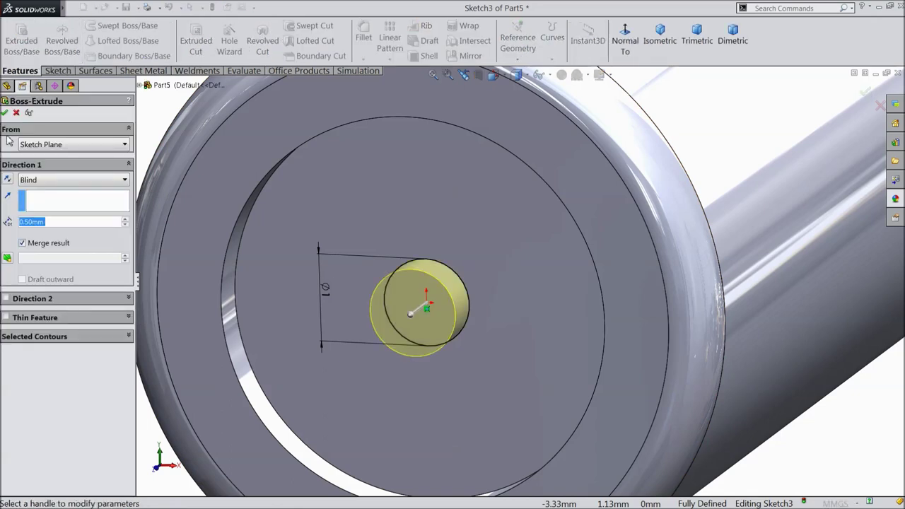
click(5, 113)
Step: Sketch a circle of about 0.47 mm diameter on the small central boss's end face, centred on the origin
click(436, 313)
click(456, 287)
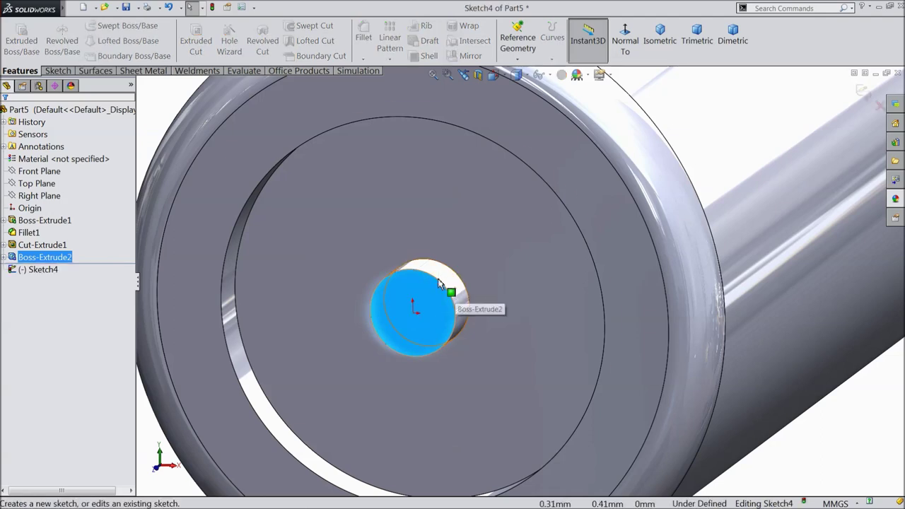
click(59, 73)
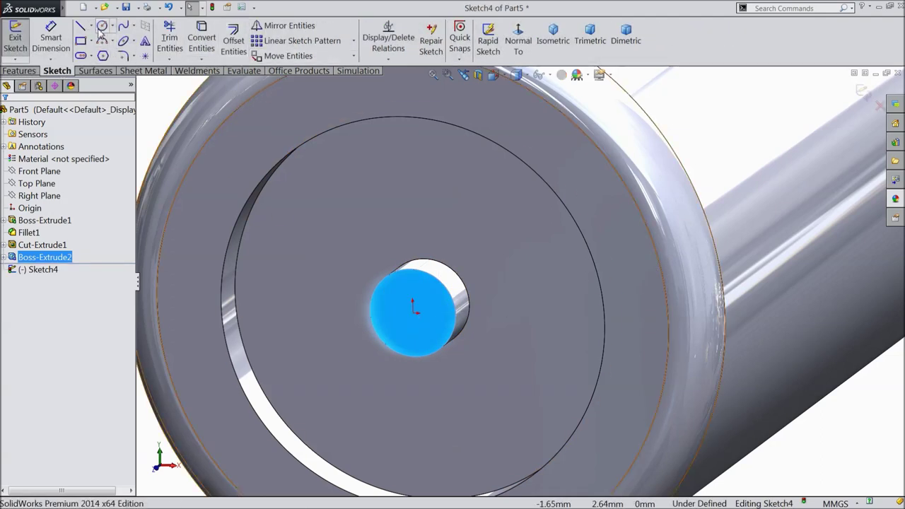
click(102, 25)
click(412, 308)
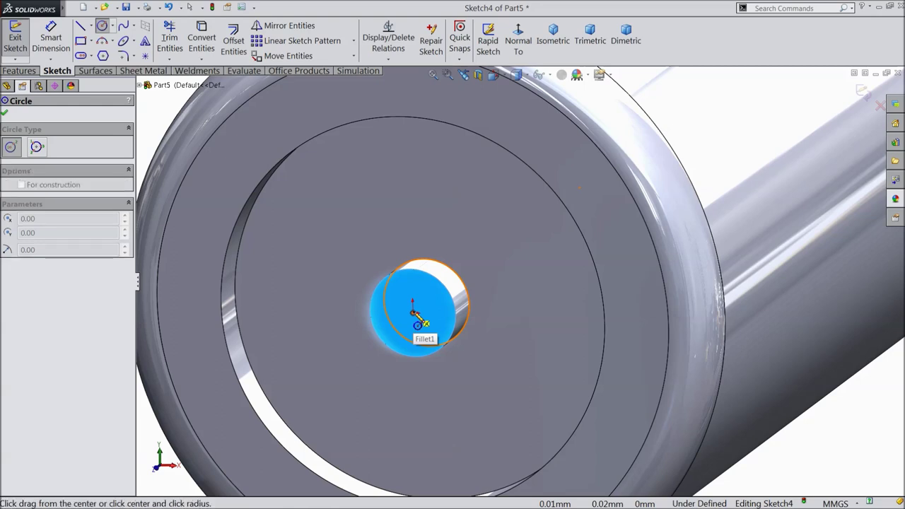
click(408, 294)
Step: Dimension the small circle's diameter as 0.5 mm and cut it into the central boss with a 0.5 mm blind Extruded Cut
click(51, 39)
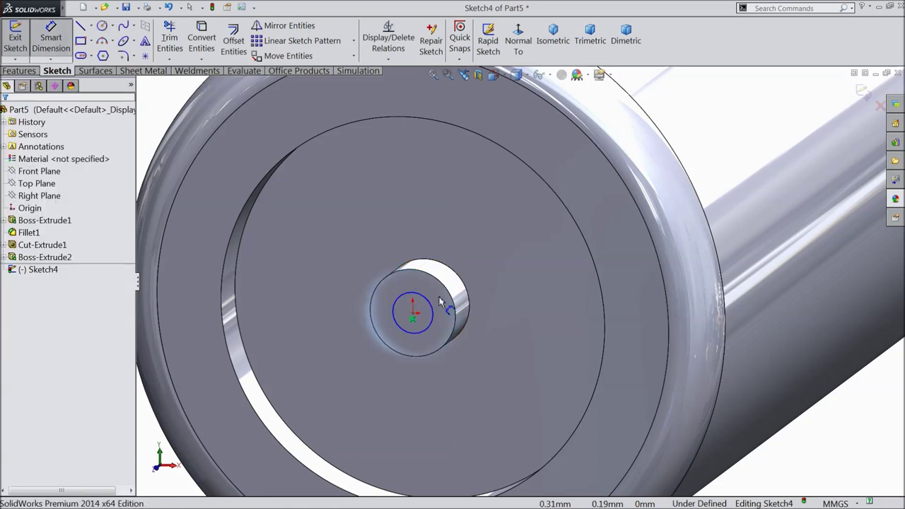
click(397, 317)
click(375, 332)
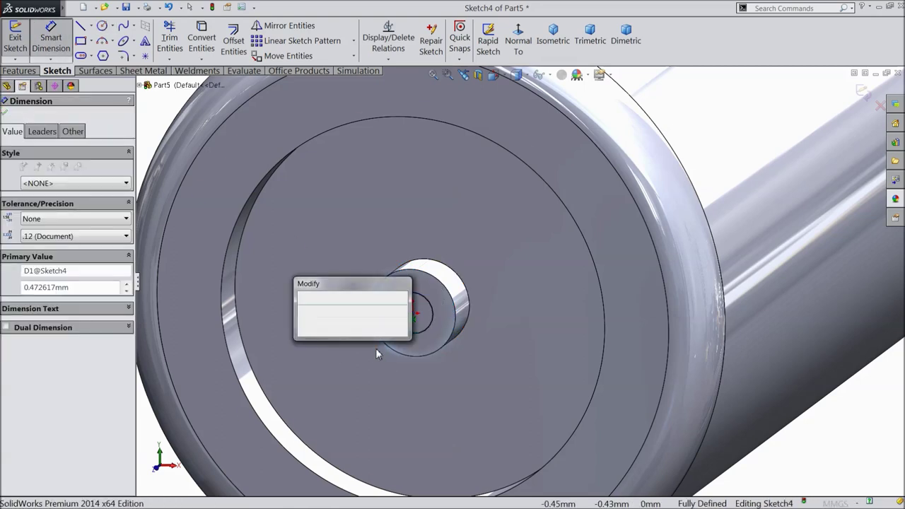
text(0.5)
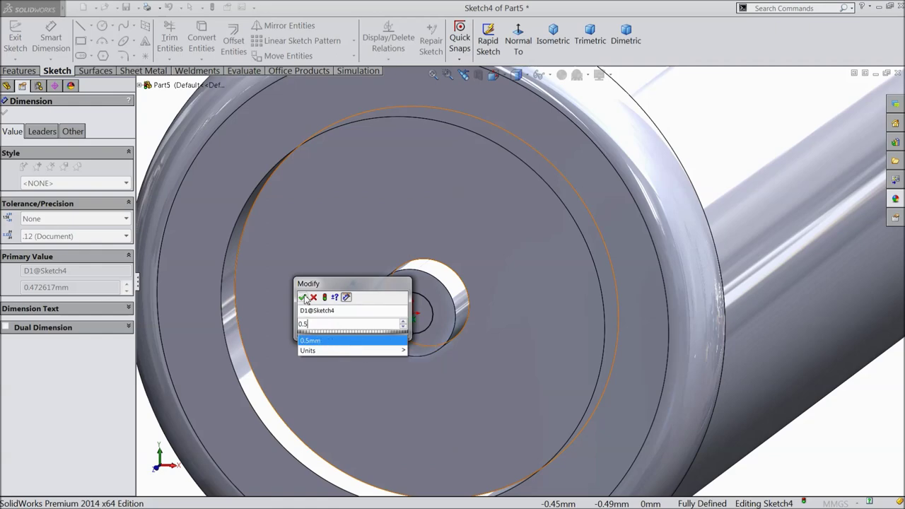
click(302, 298)
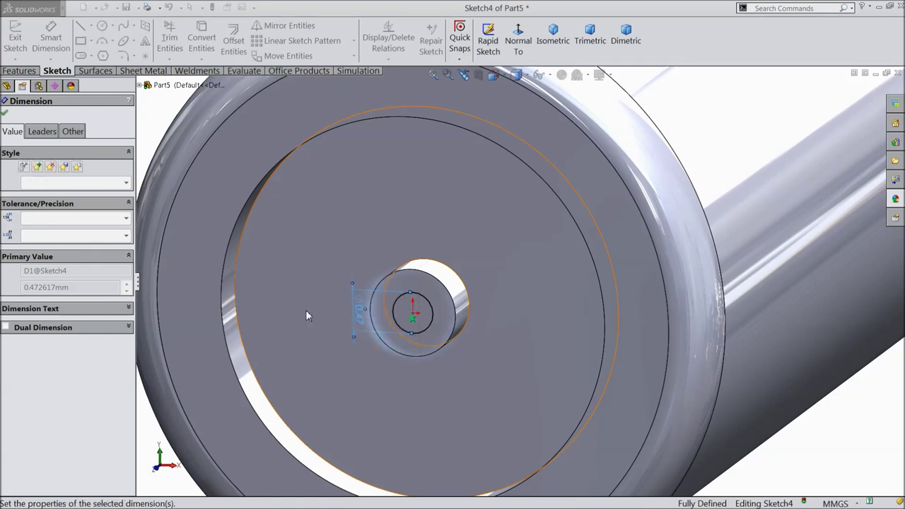
click(5, 116)
click(19, 71)
click(195, 42)
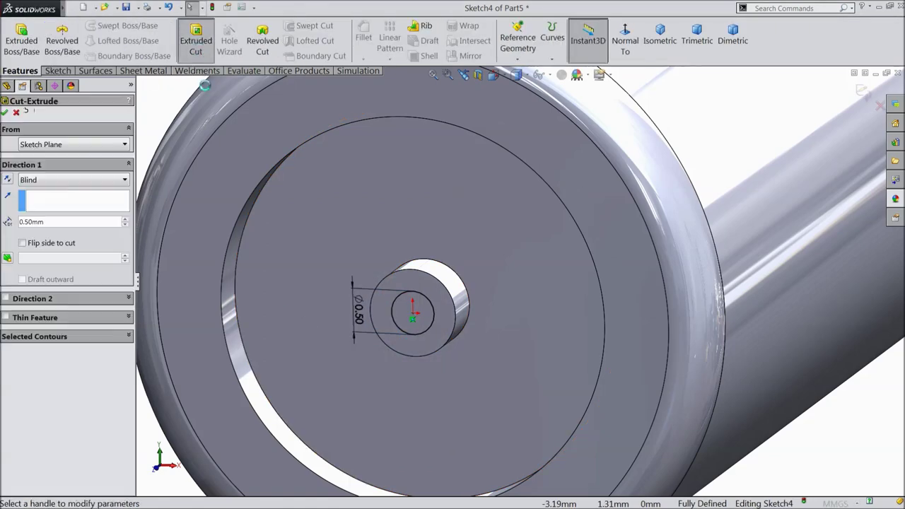
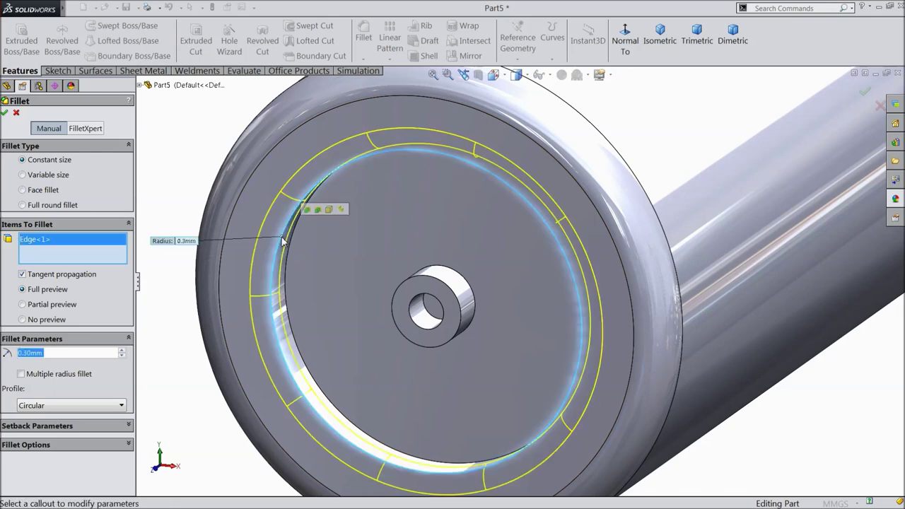
Step: Round the outer and inner circular edges of the recess wall with a 0.15 mm constant-size fillet
click(288, 290)
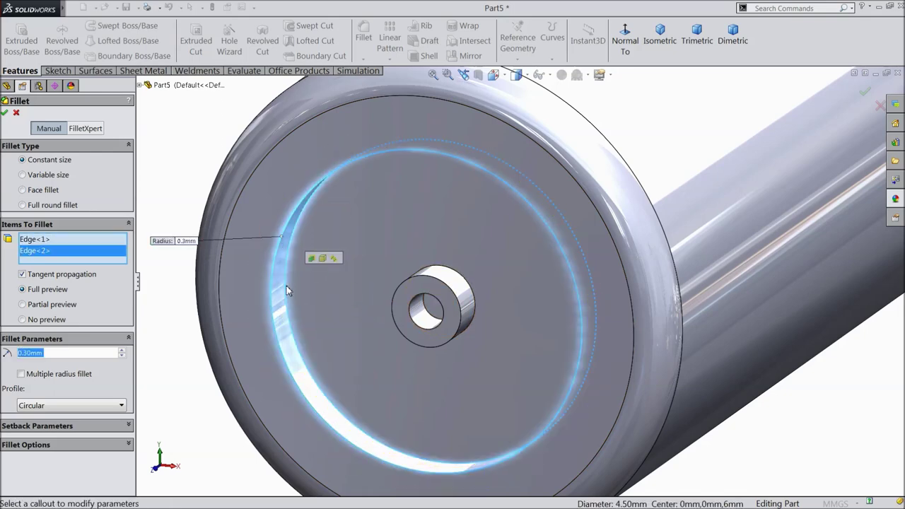
right_click(46, 257)
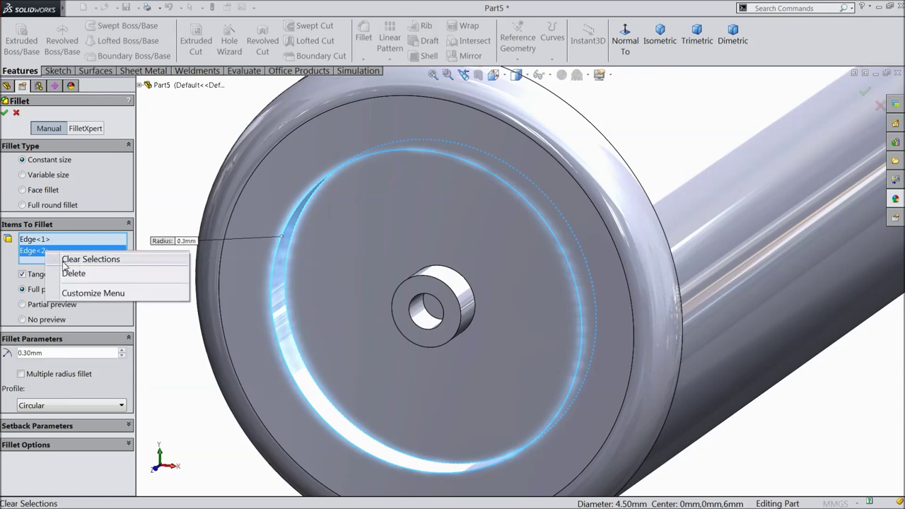
key(Escape)
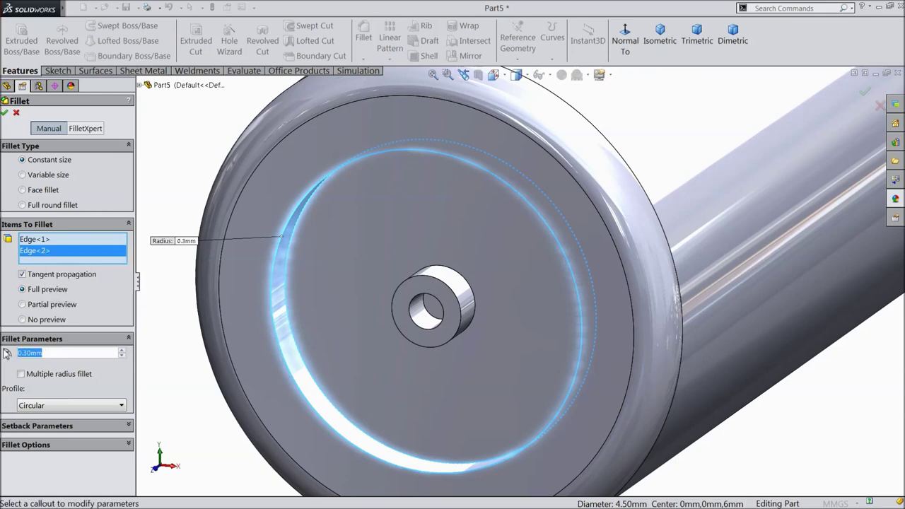
text(0.15)
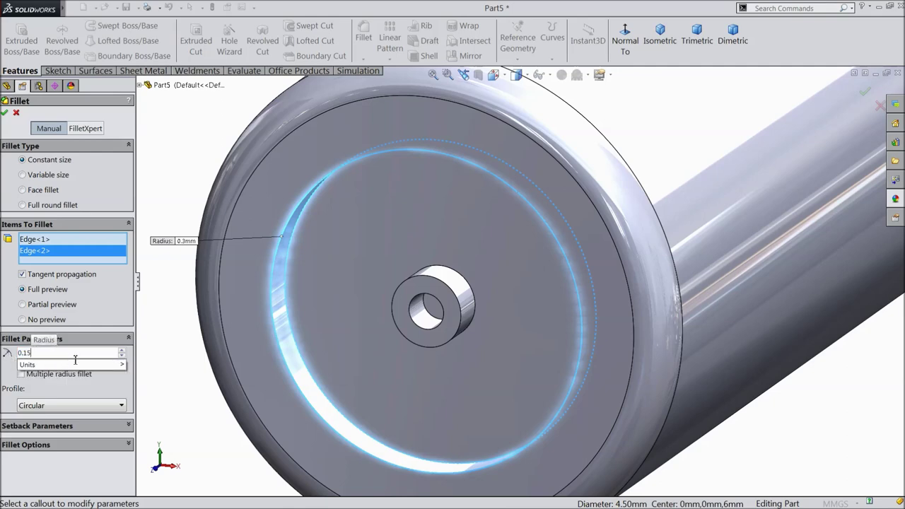
key(Return)
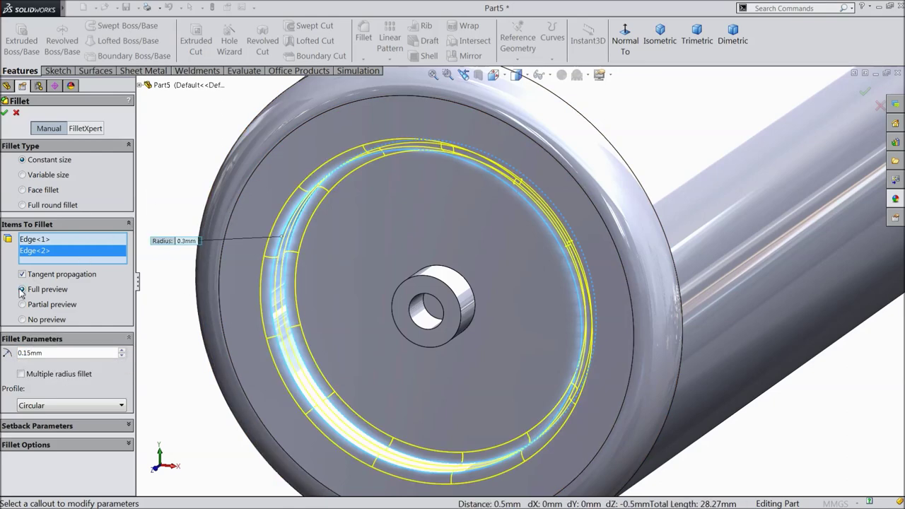
click(5, 114)
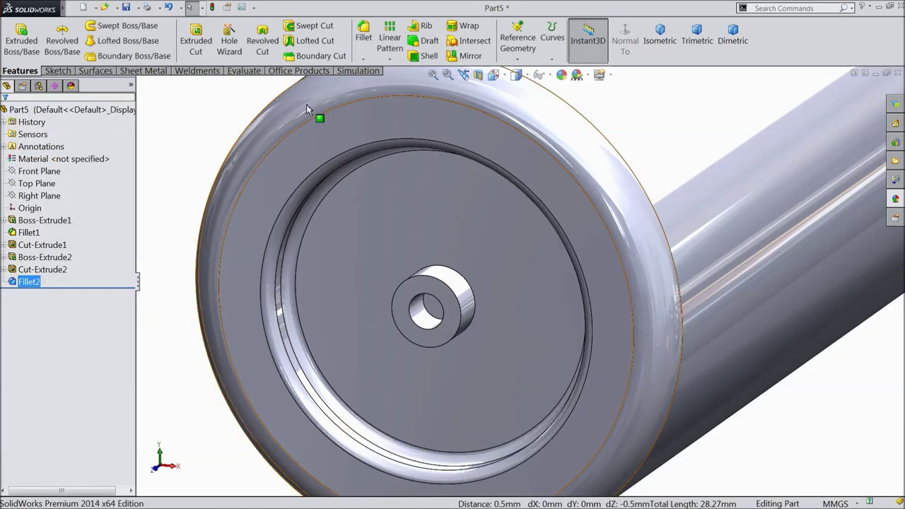
Step: Round the central boss's hole face, base edge and outer front edge with a 0.10 mm constant-size fillet
click(363, 36)
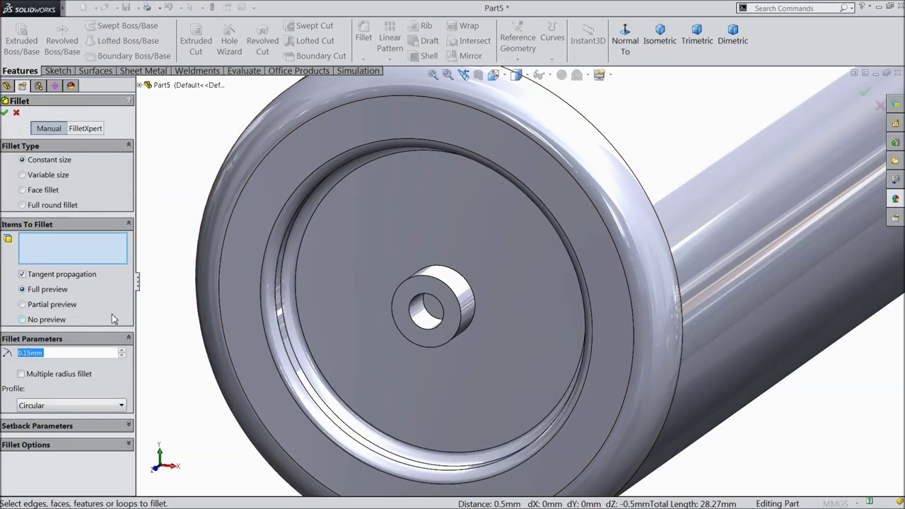
text(0.10)
key(Return)
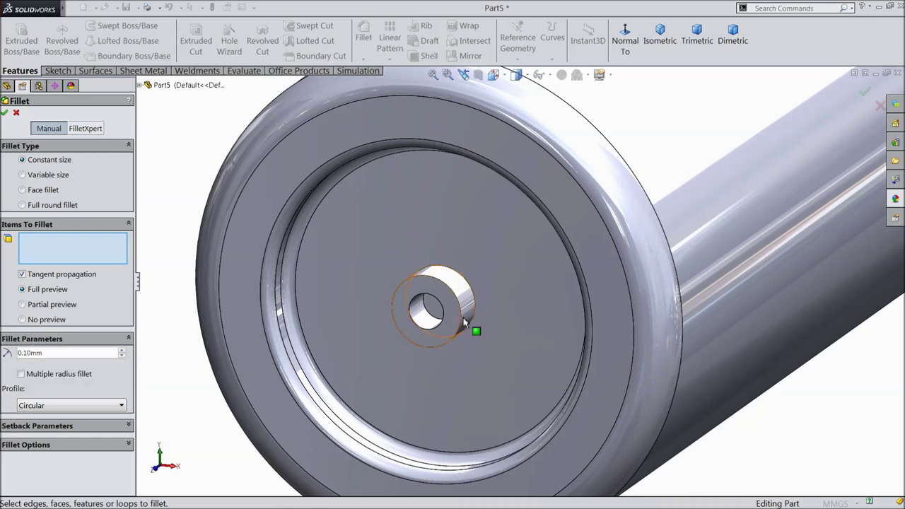
click(435, 315)
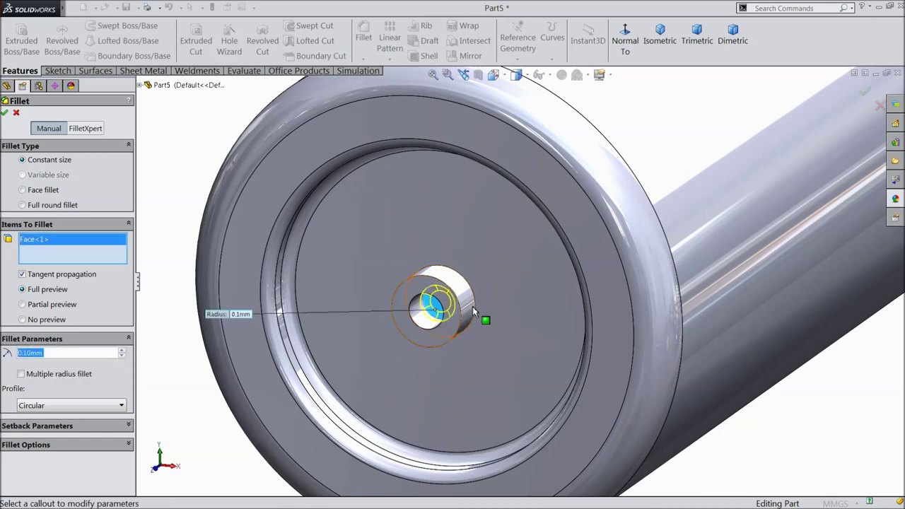
click(463, 316)
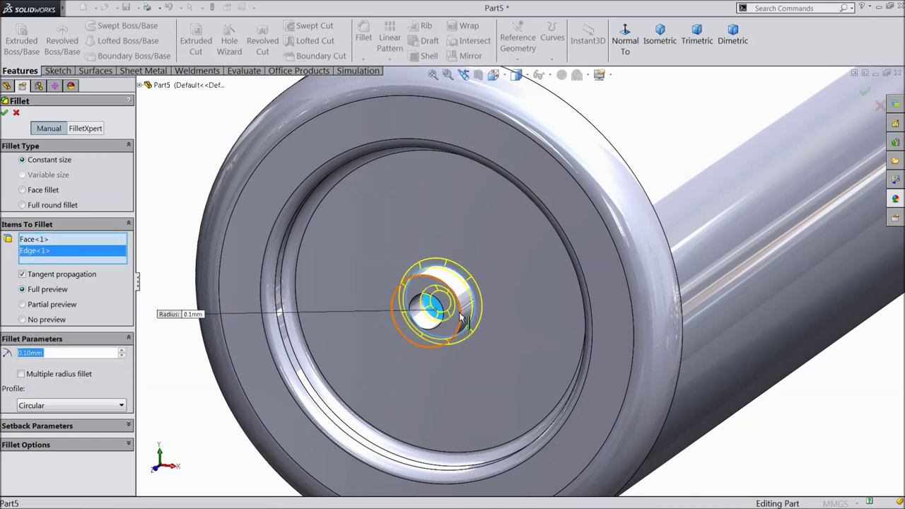
click(460, 315)
click(5, 113)
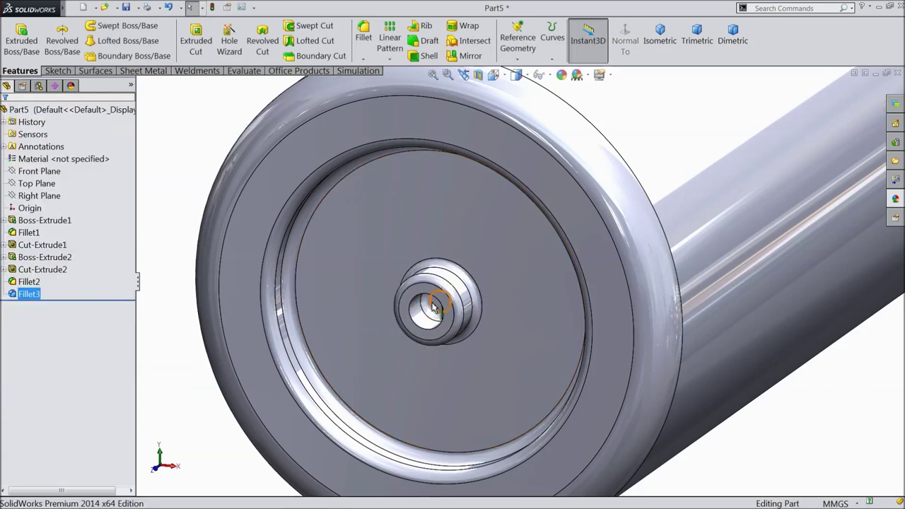
Step: Mirror the recess cut, central boss, its hole and the fillets on both about the Front Plane to the roller's opposite end
key(f)
scroll(428, 304, up, 2)
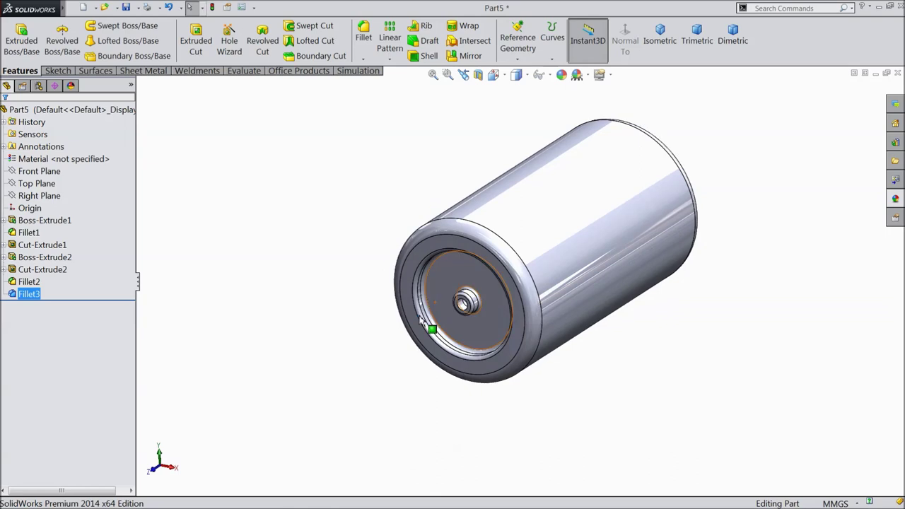
middle_drag(419, 318, 606, 245)
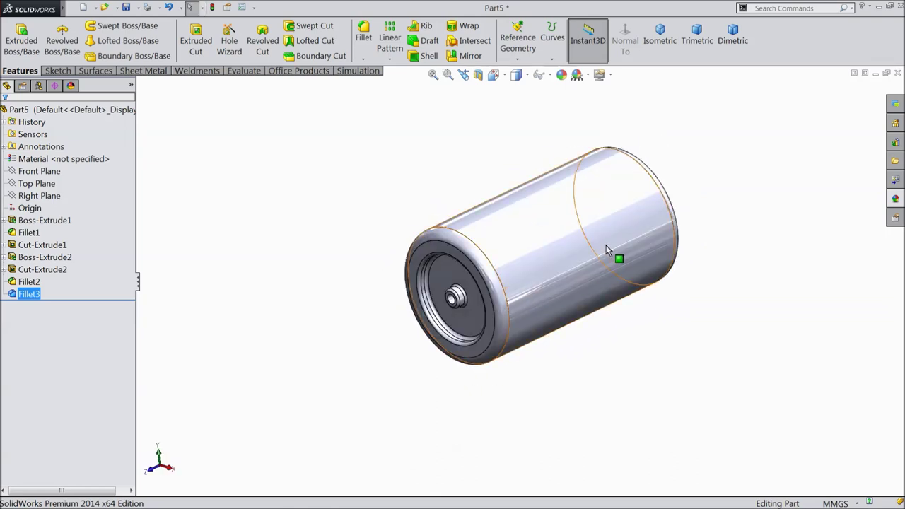
scroll(604, 245, down, 2)
click(42, 195)
click(39, 171)
middle_drag(216, 239, 276, 221)
click(467, 56)
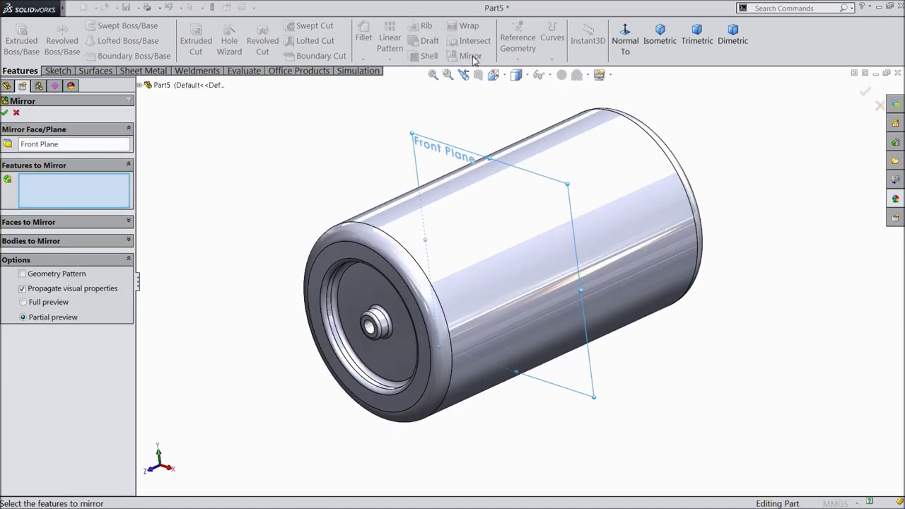
click(140, 85)
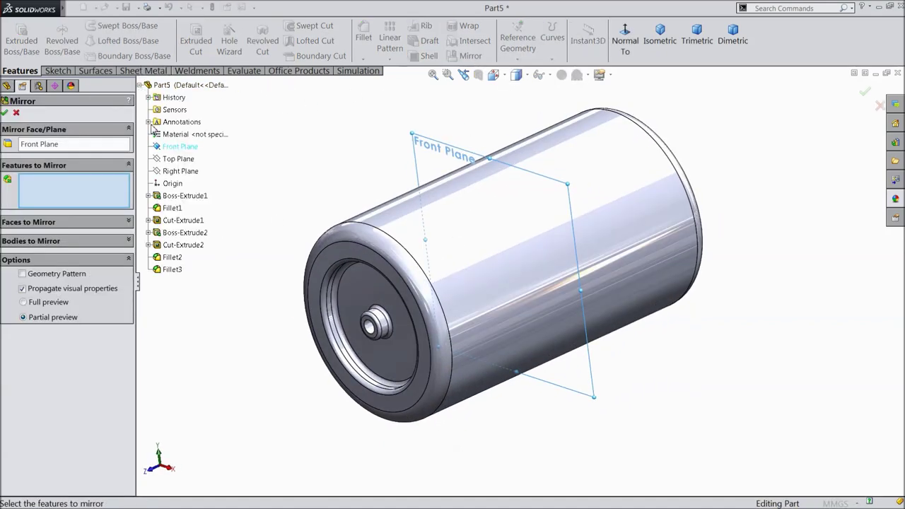
click(176, 221)
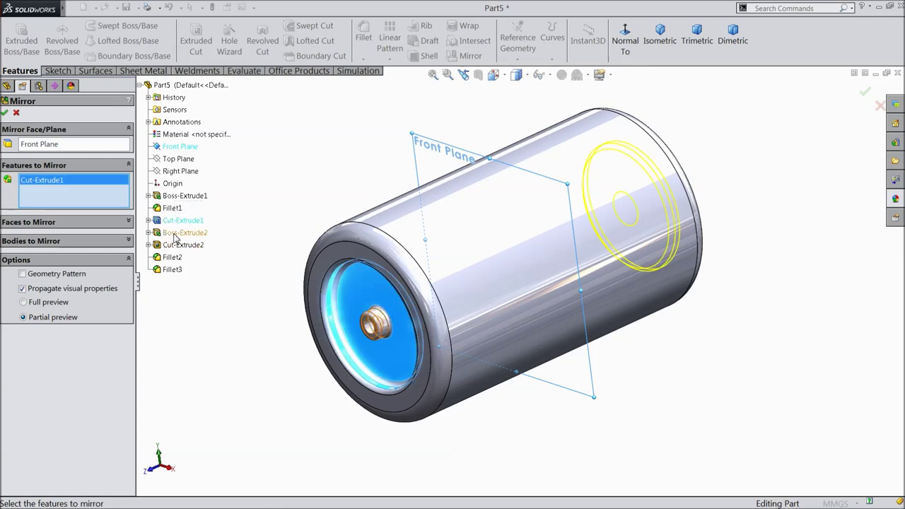
click(176, 233)
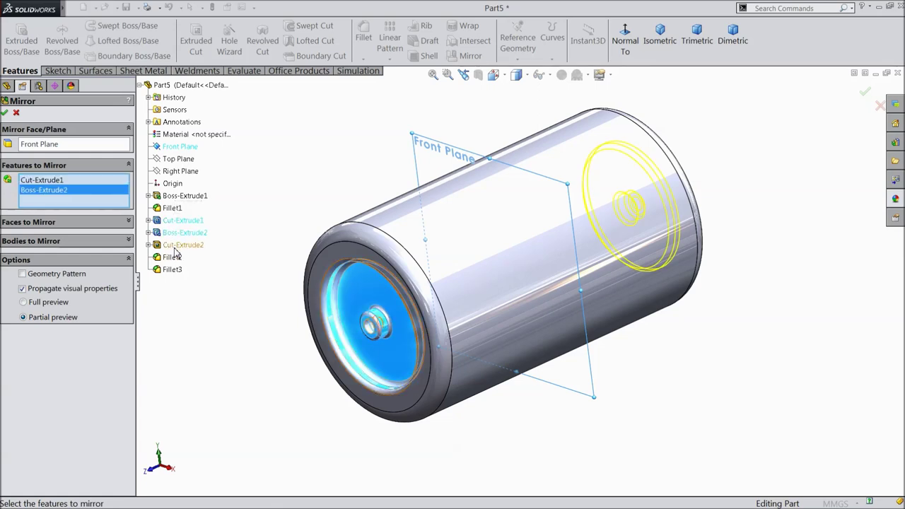
click(177, 246)
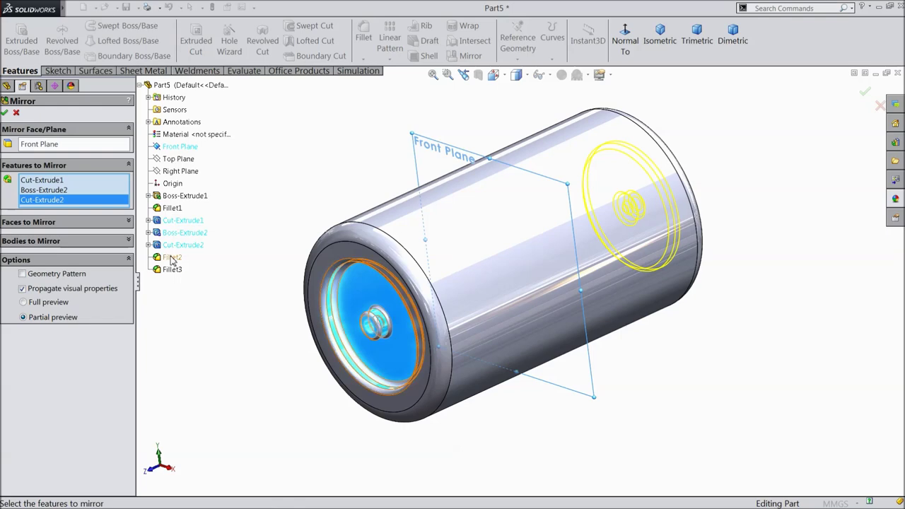
click(172, 257)
click(172, 270)
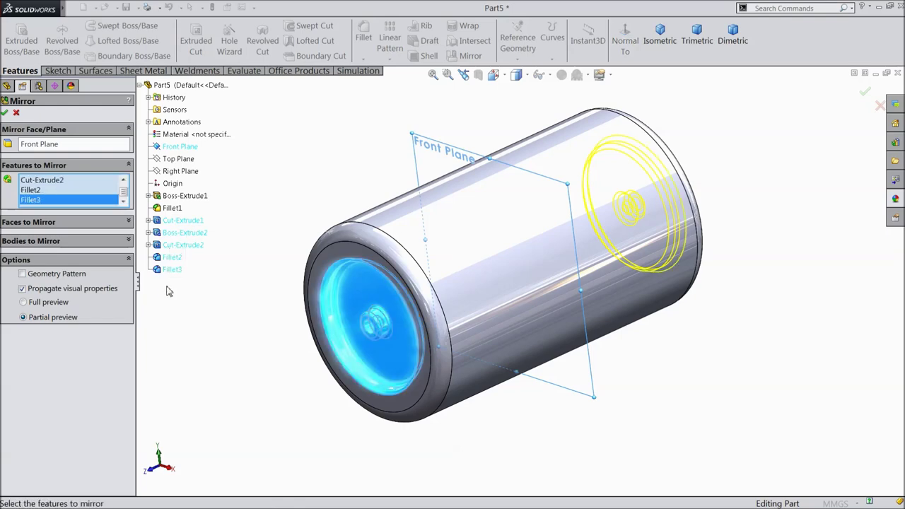
click(5, 113)
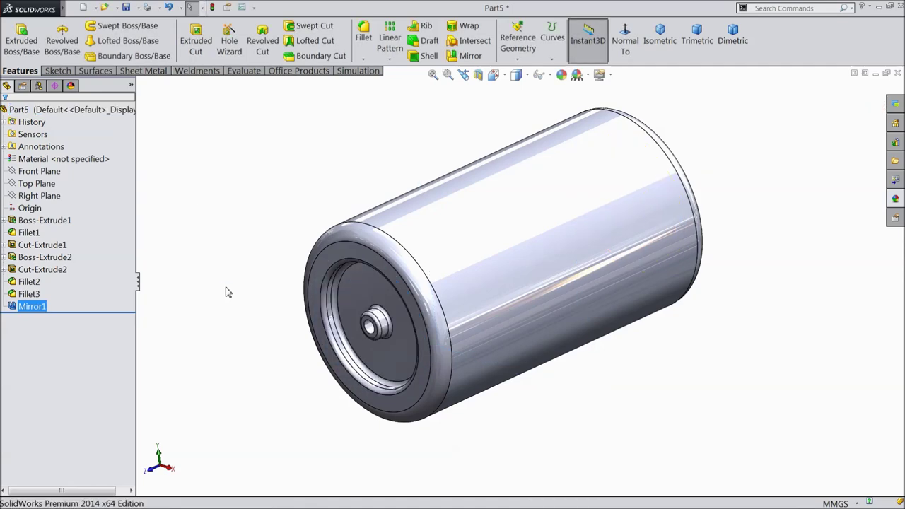
Step: Apply the chromium plate appearance to the whole part and save it as 4.Roller in the Roller Bearing folder
middle_drag(229, 292, 255, 302)
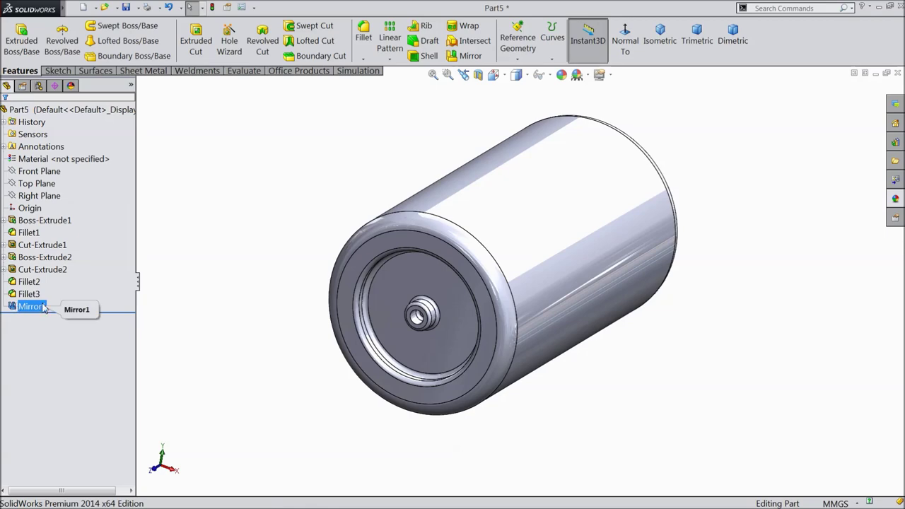
mouse_move(269, 297)
middle_down()
mouse_move(162, 313)
mouse_move(184, 314)
mouse_move(144, 307)
mouse_move(232, 300)
mouse_move(160, 303)
mouse_move(260, 286)
middle_up()
click(75, 109)
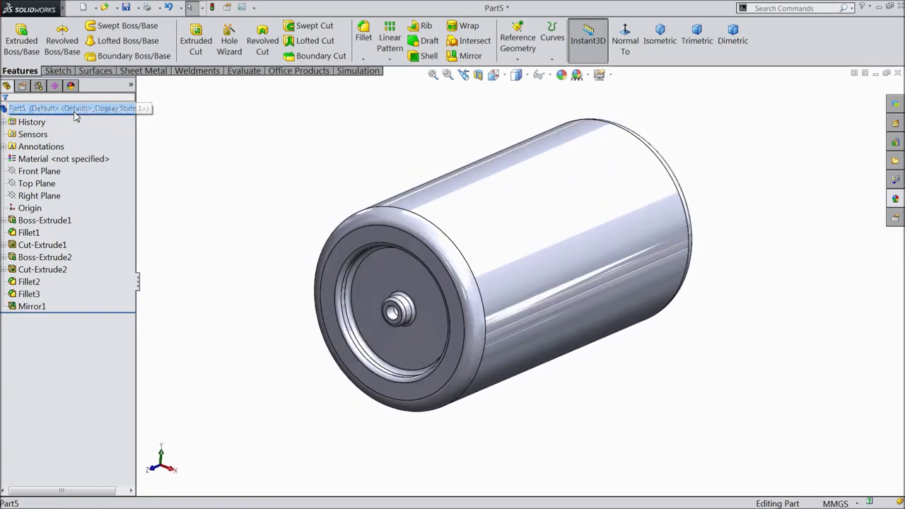
click(895, 200)
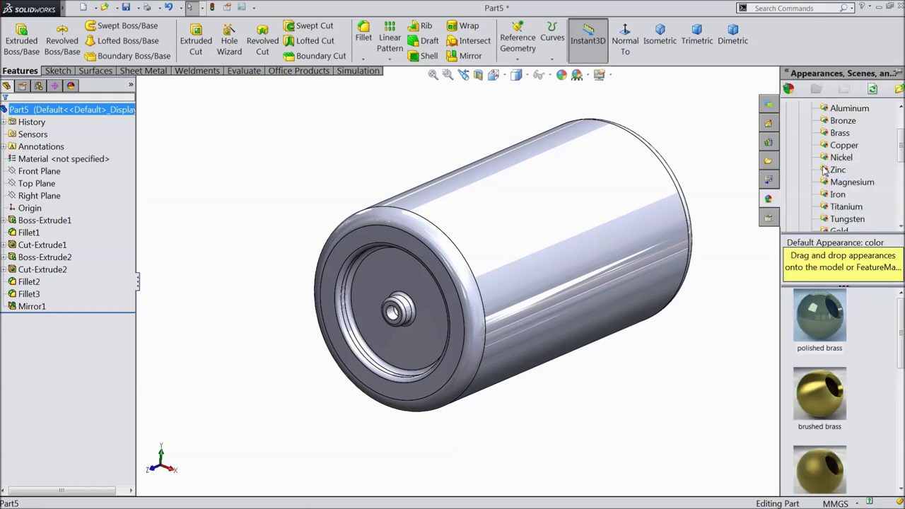
click(847, 133)
click(832, 317)
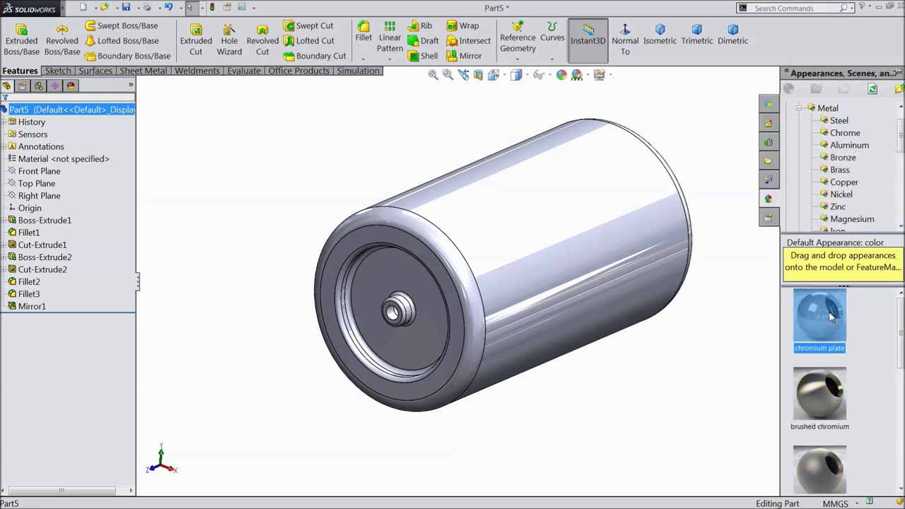
double_click(832, 316)
middle_drag(575, 259, 396, 162)
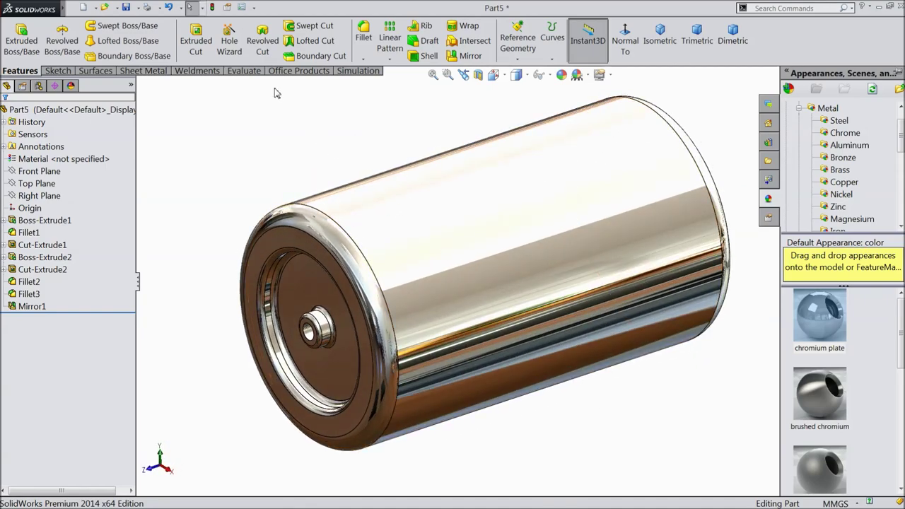
click(127, 8)
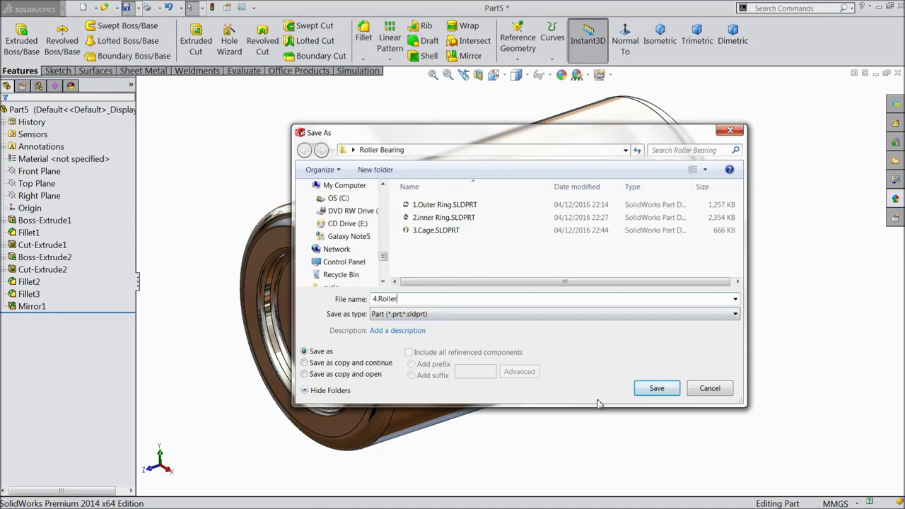
click(656, 388)
Step: Sketch a horizontal centerline on the Right Plane through the origin, spanning the roller's full length from end to end, and exit the sketch
middle_drag(556, 259, 699, 311)
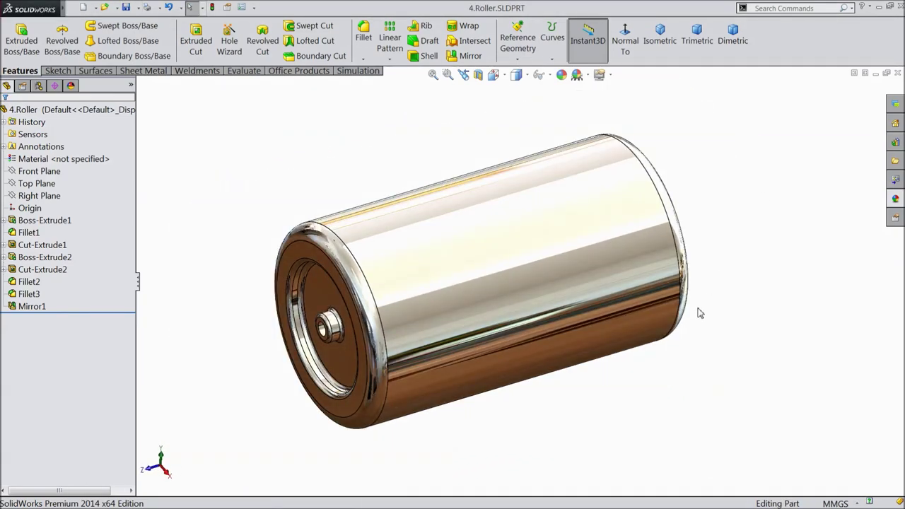
middle_drag(432, 389, 212, 332)
click(43, 219)
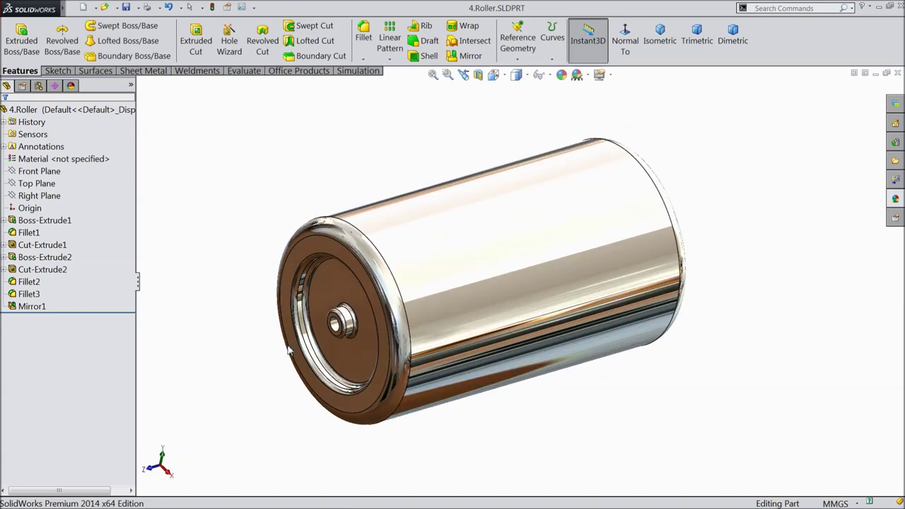
click(36, 171)
ctrl+click(33, 184)
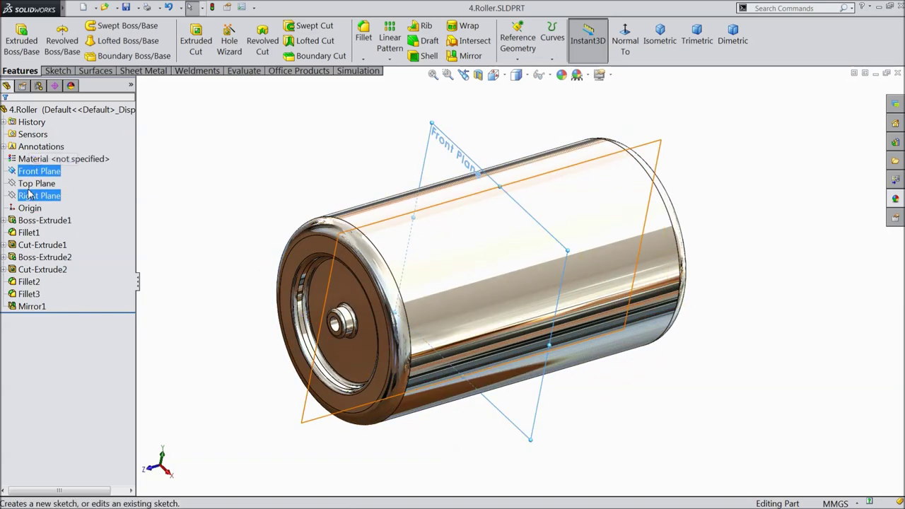
click(36, 195)
ctrl+click(37, 183)
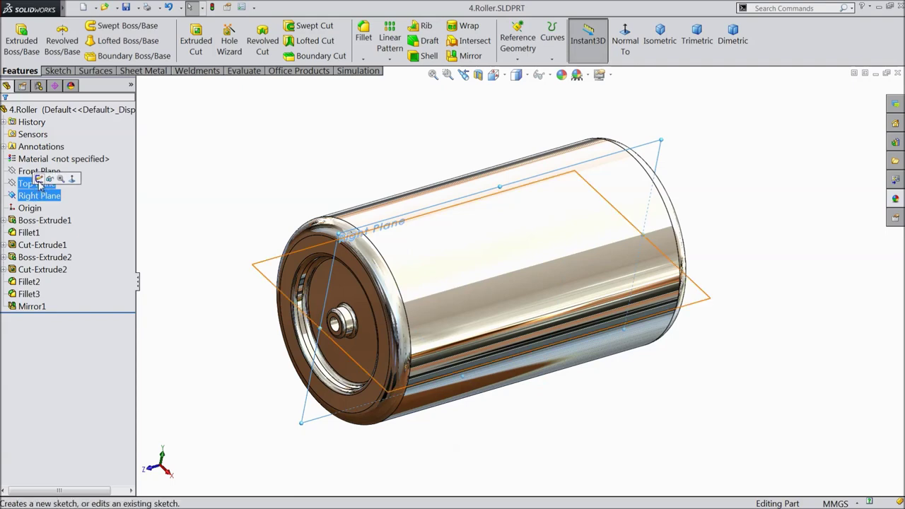
click(42, 183)
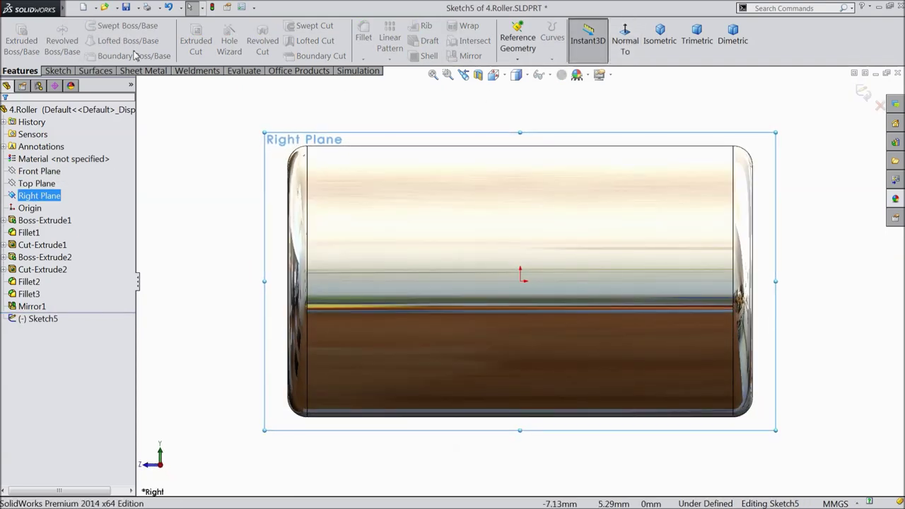
click(58, 71)
click(91, 27)
click(99, 55)
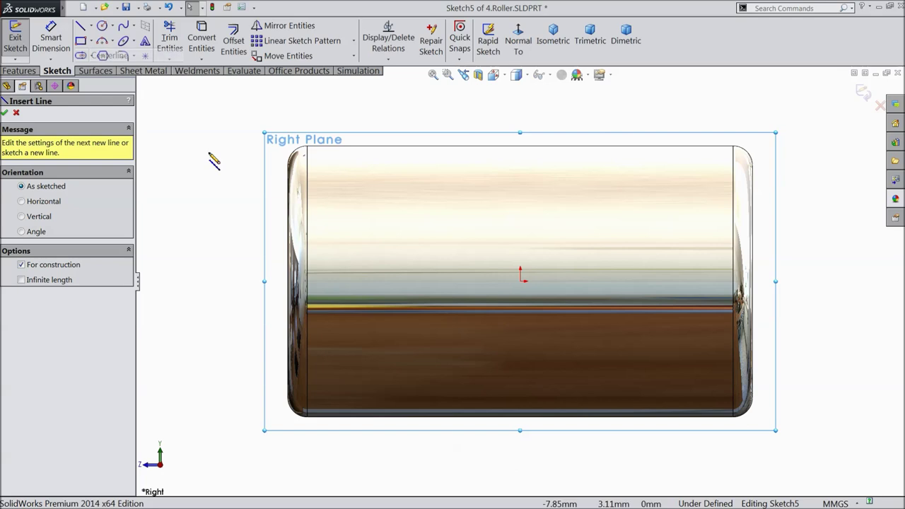
click(287, 281)
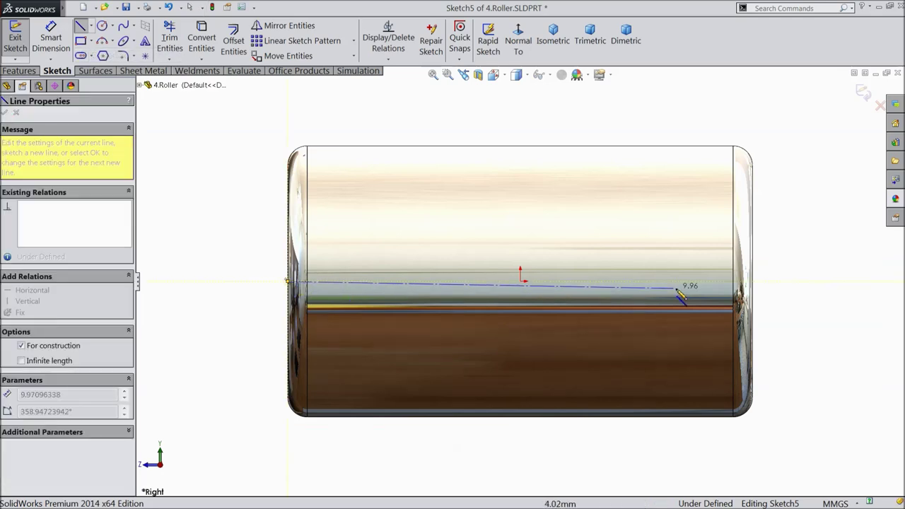
click(754, 281)
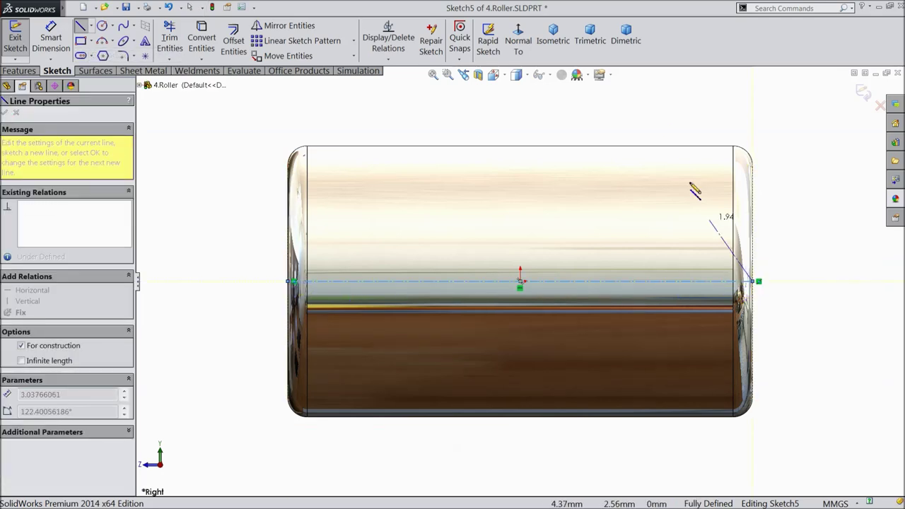
right_click(671, 103)
click(685, 102)
click(863, 91)
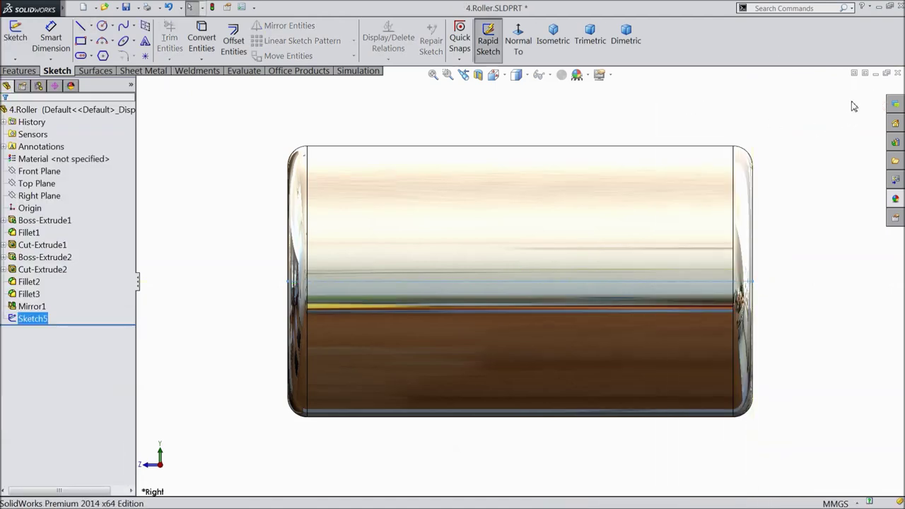
Step: Check the axis centerline inside the roller, then save the part again and close it
key(f)
mouse_move(641, 152)
middle_down()
mouse_move(679, 195)
mouse_move(651, 212)
middle_up()
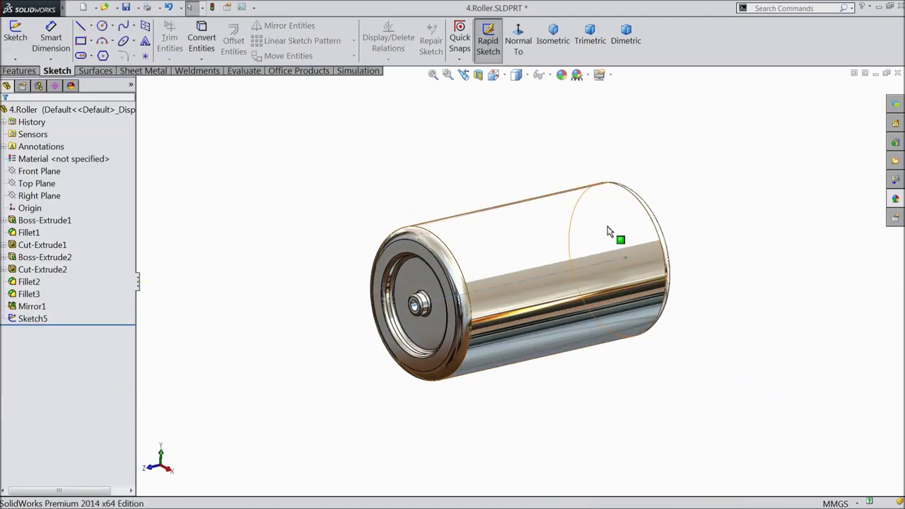
middle_drag(188, 331, 259, 333)
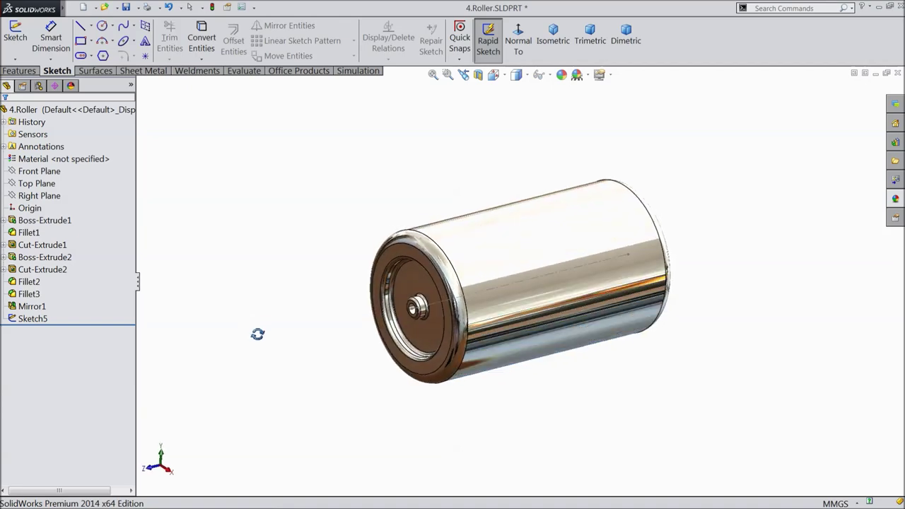
scroll(428, 279, down, 5)
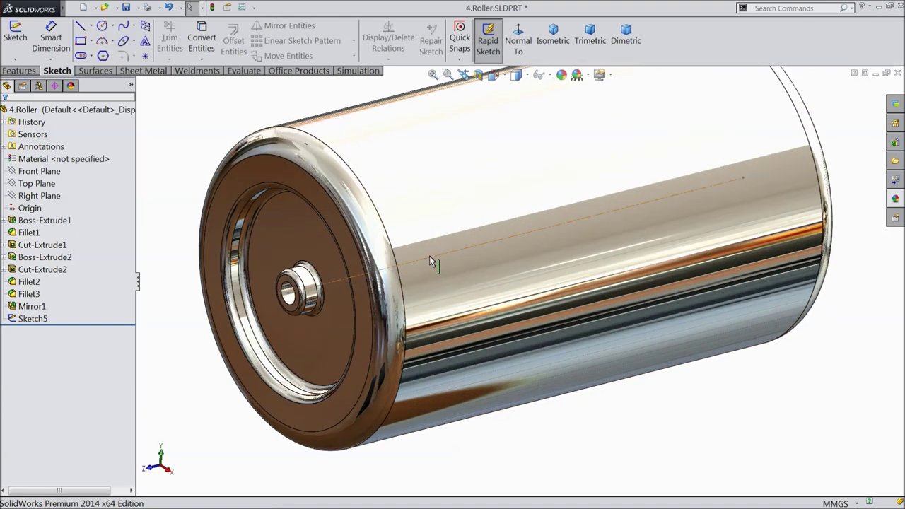
scroll(431, 263, up, 5)
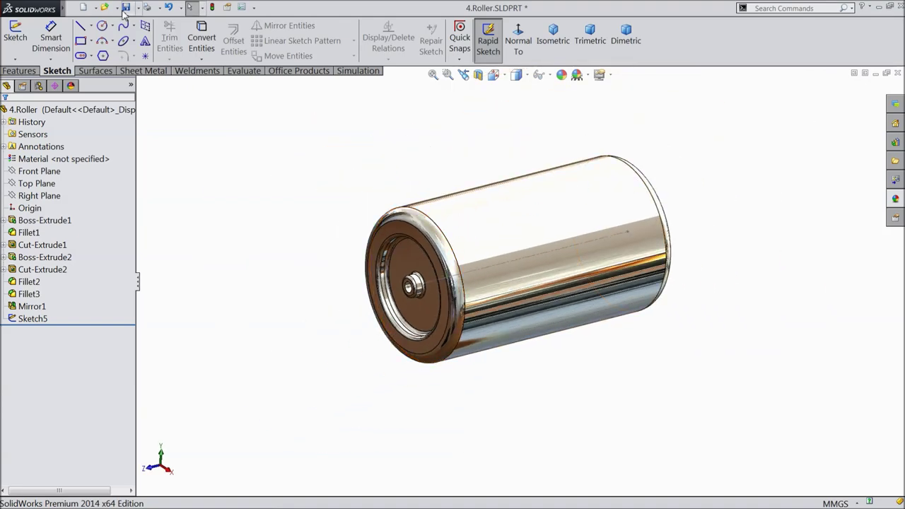
scroll(584, 228, down, 2)
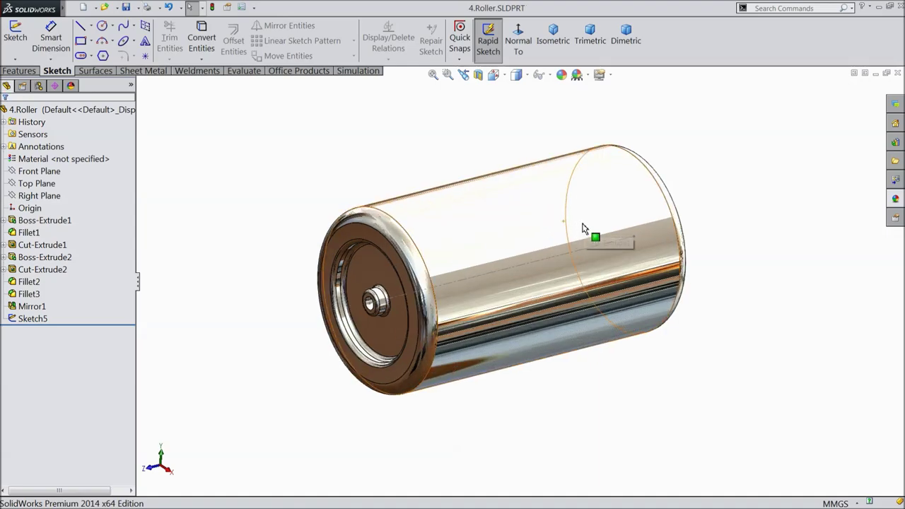
scroll(440, 289, down, 3)
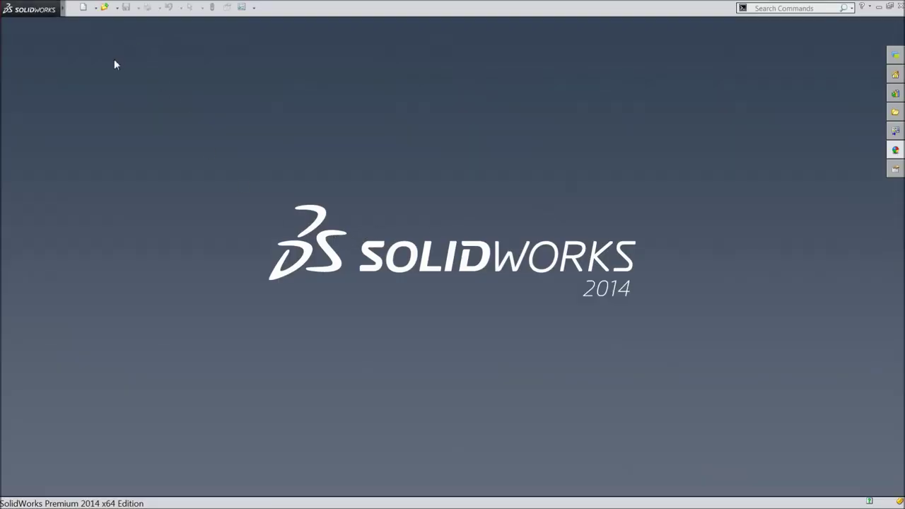
Step: Create a new assembly and browse for components in the Roller Bearing folder on the Desktop, showing the files as thumbnails
click(83, 10)
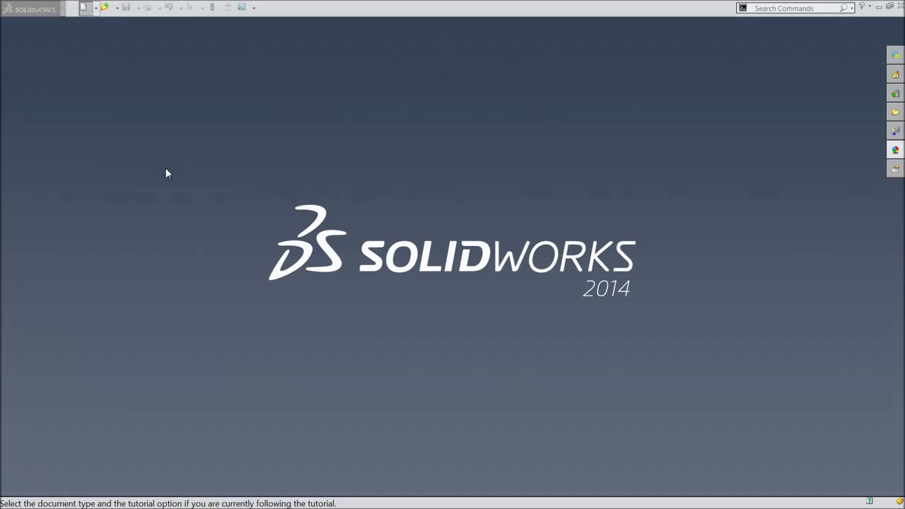
double_click(212, 261)
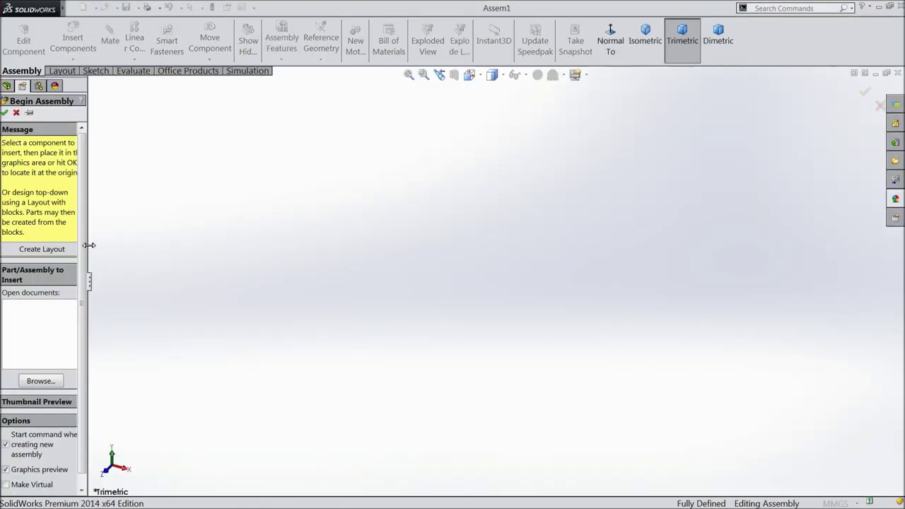
drag(89, 245, 130, 247)
click(78, 344)
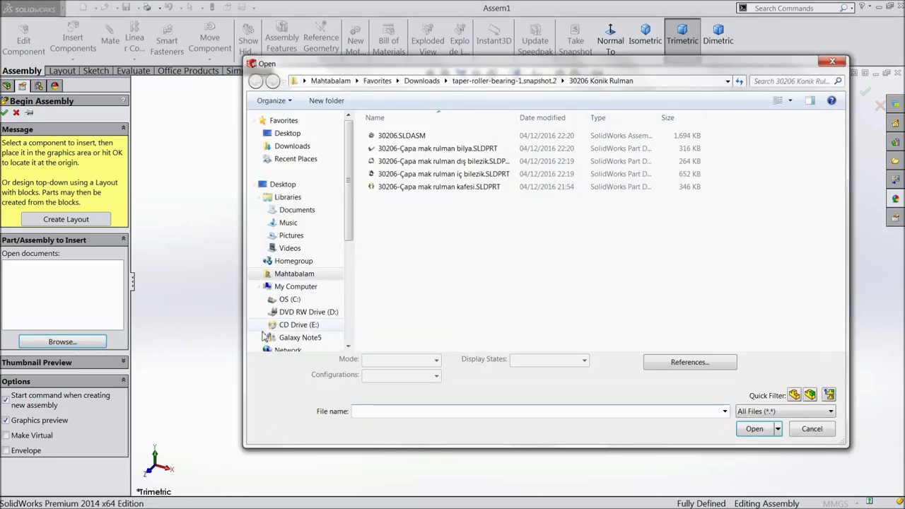
click(311, 134)
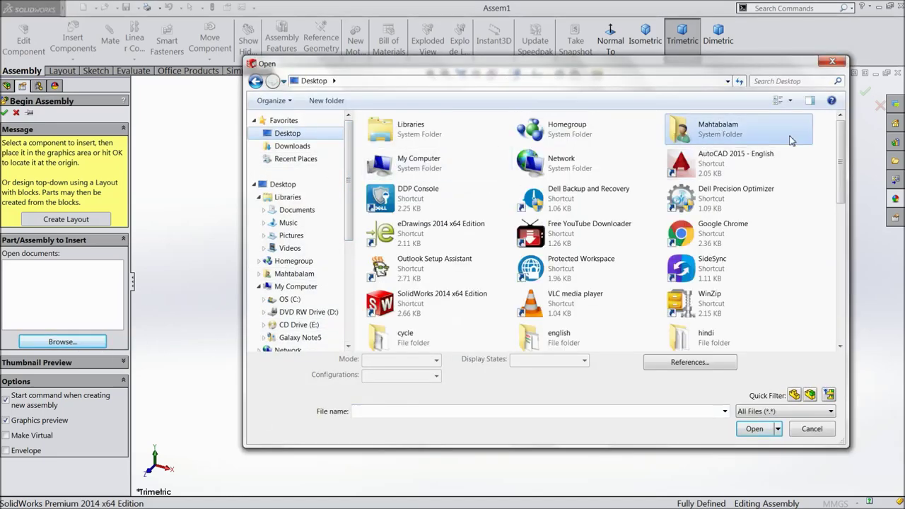
drag(842, 152, 850, 209)
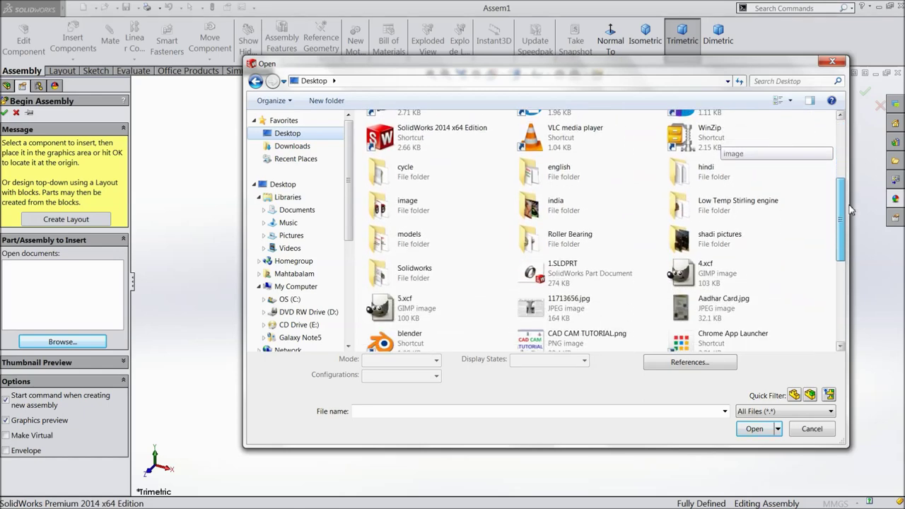
double_click(557, 238)
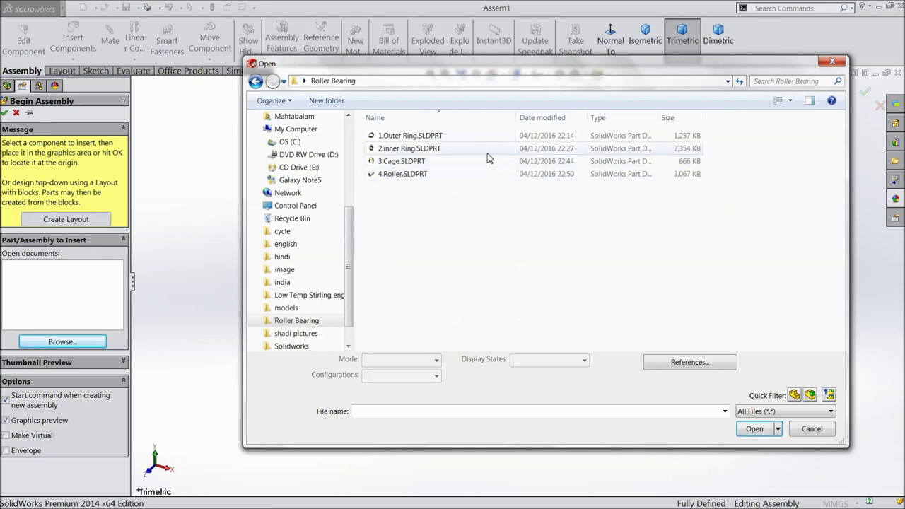
click(790, 102)
click(820, 33)
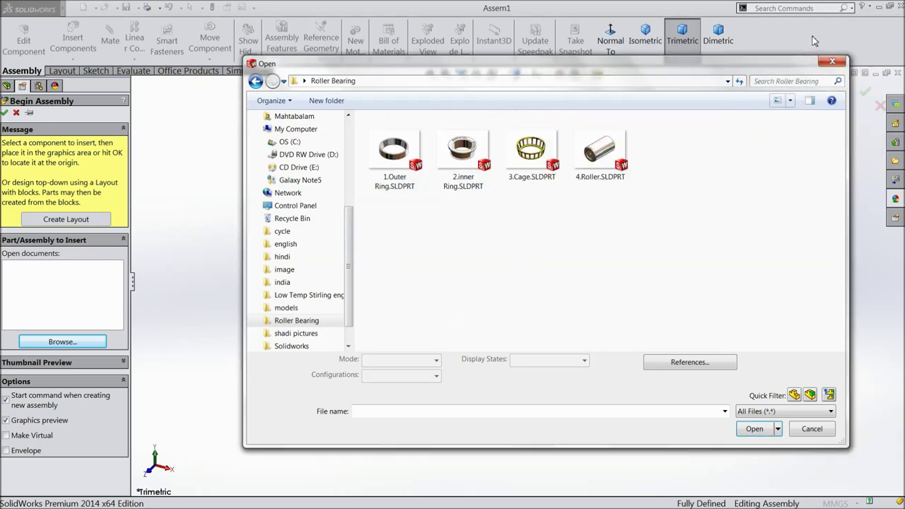
Step: Insert 1.Outer Ring and 2.inner Ring together, placing the outer ring first and the inner ring beside it
click(392, 162)
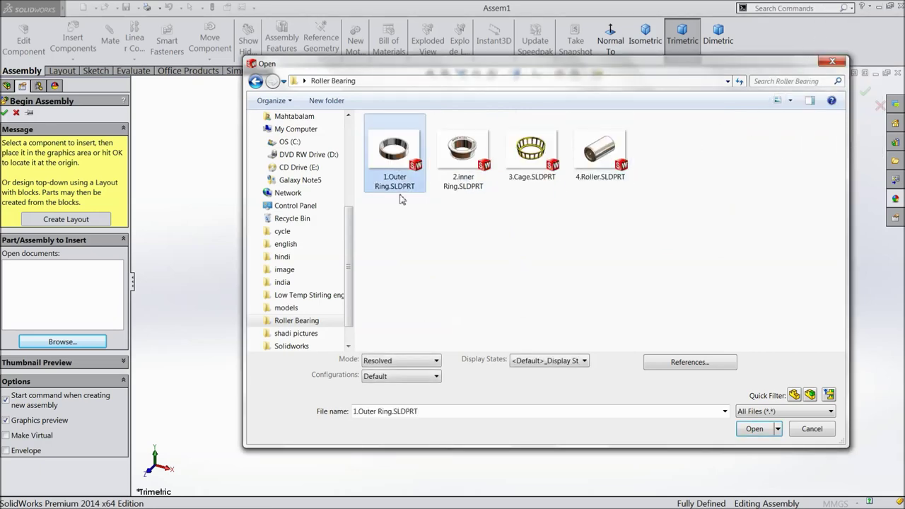
ctrl+click(464, 185)
click(751, 436)
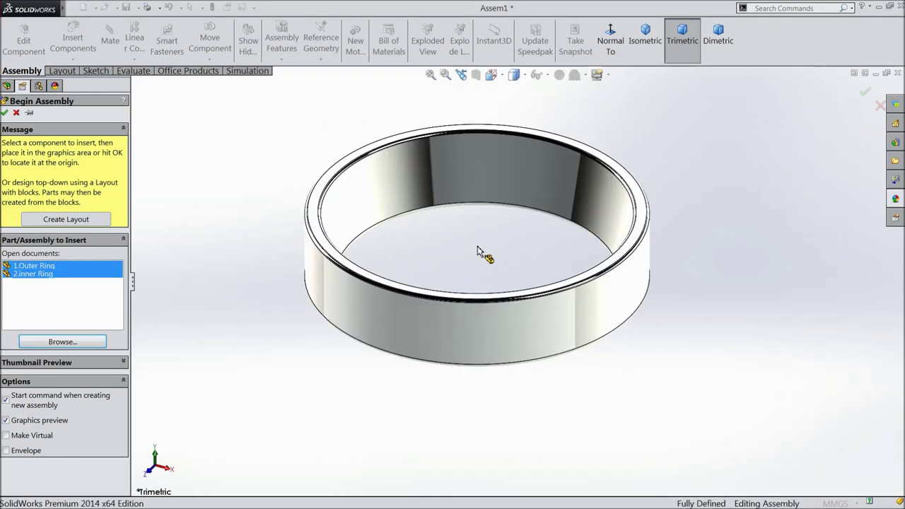
click(478, 251)
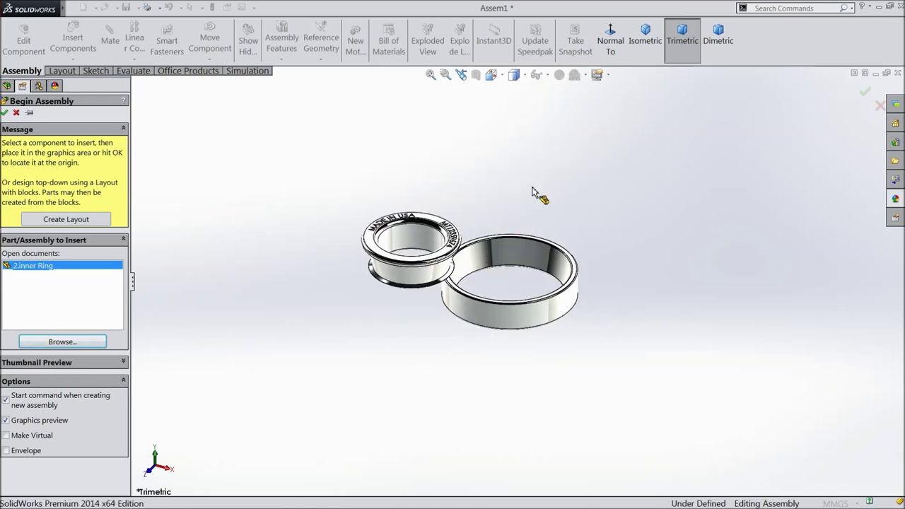
click(532, 189)
Step: Change the assembly's display scene to a plain white background
click(586, 75)
click(598, 36)
click(607, 74)
scroll(511, 202, down, 3)
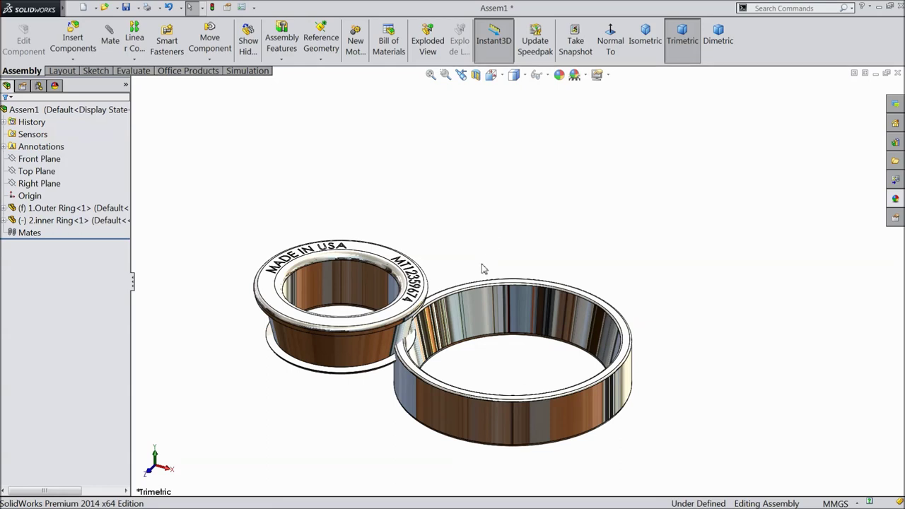
scroll(477, 380, down, 2)
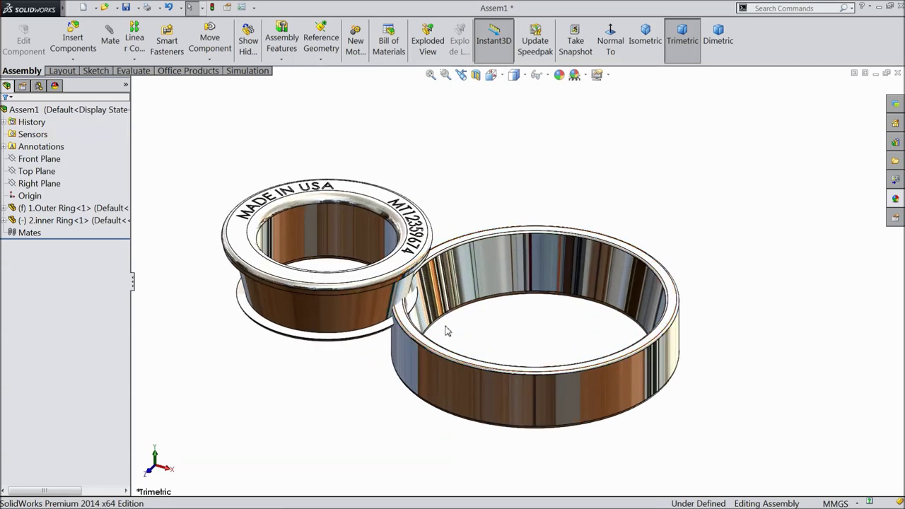
Step: Add a concentric mate between the outer ring's outer cylindrical face and the inner ring's bore
click(109, 40)
scroll(338, 313, down, 2)
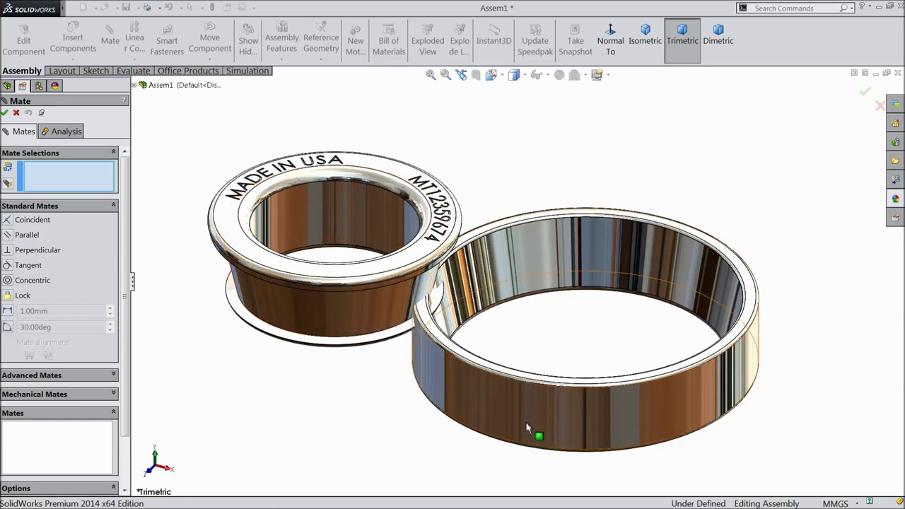
click(558, 424)
click(344, 207)
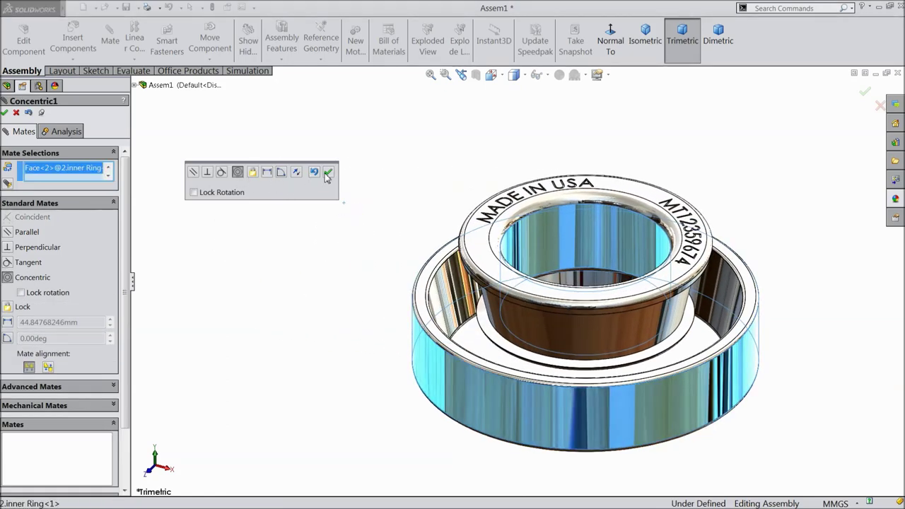
click(327, 172)
Step: Add a 3.9 mm distance mate between the inner ring's lettered face and the outer ring's end face, and finish mating
middle_drag(474, 115, 419, 328)
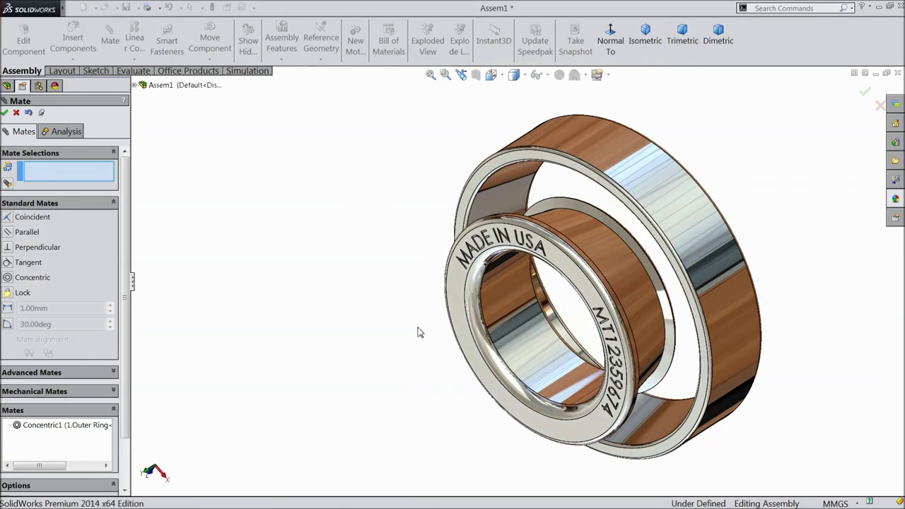
click(569, 262)
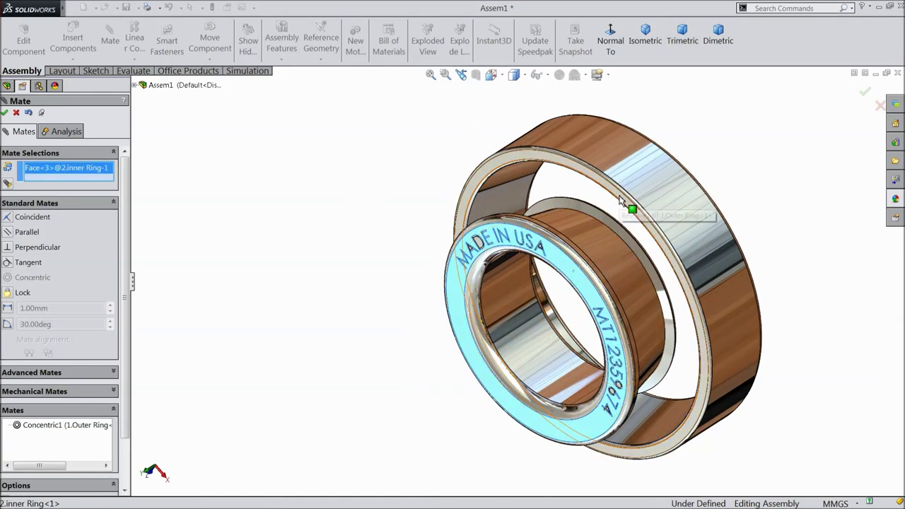
click(620, 201)
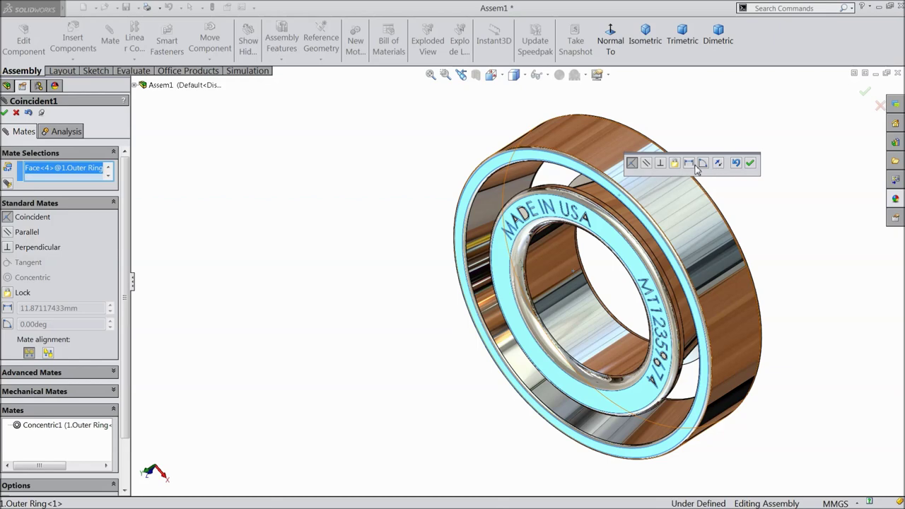
click(689, 164)
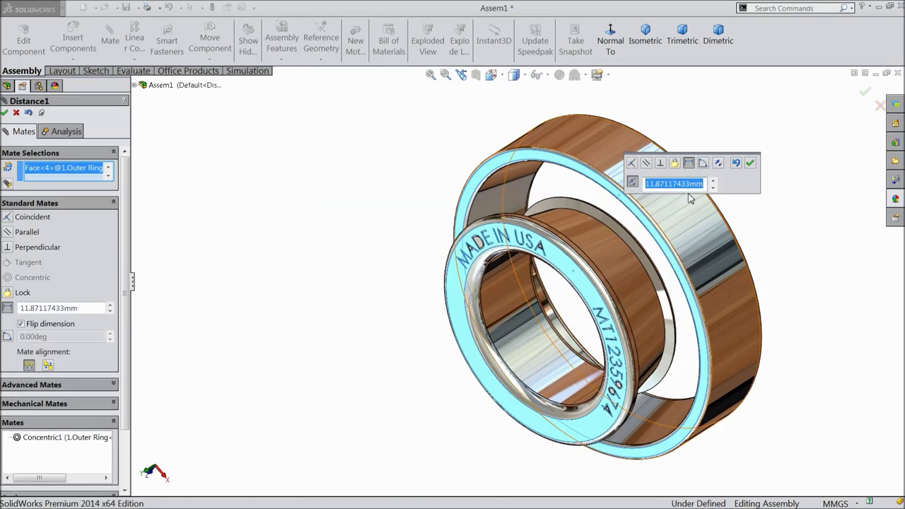
text(3.9)
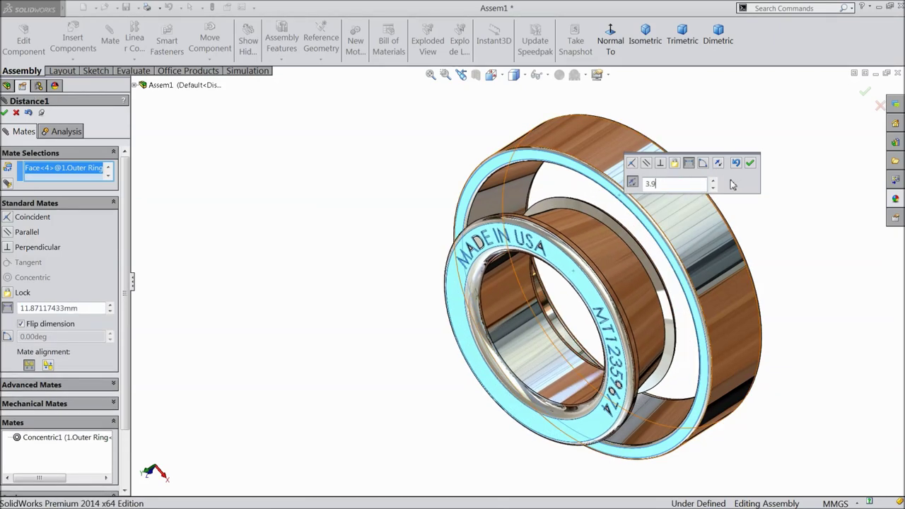
click(750, 164)
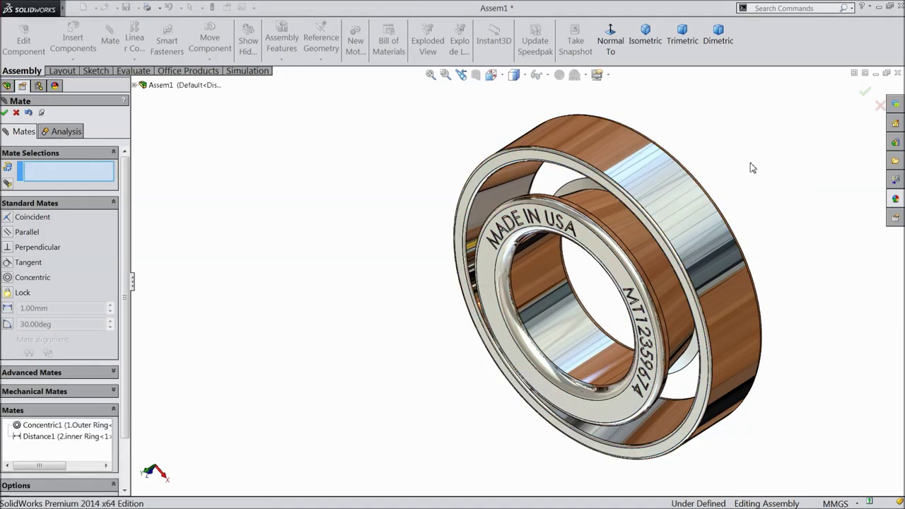
middle_drag(752, 167, 750, 146)
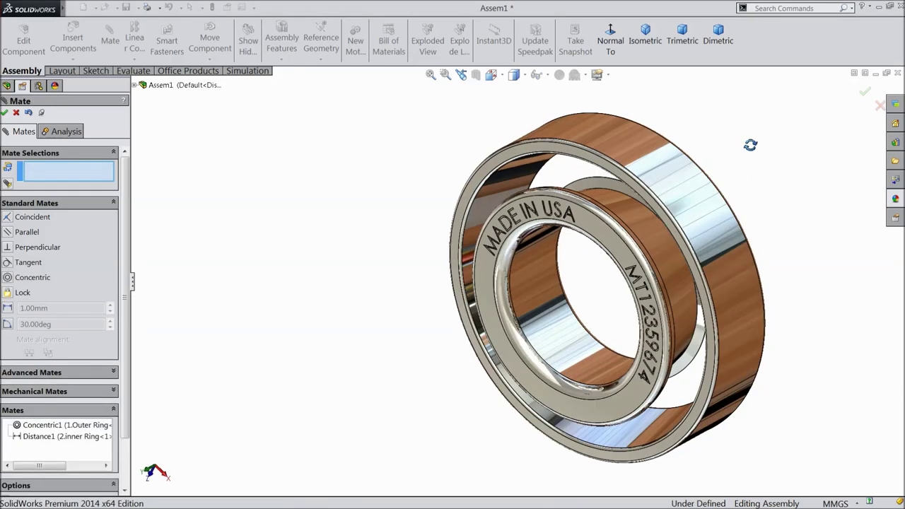
click(16, 113)
Step: Turn the inner ring about its axis to test its remaining freedom inside the outer ring
click(600, 226)
drag(562, 222, 251, 187)
click(251, 187)
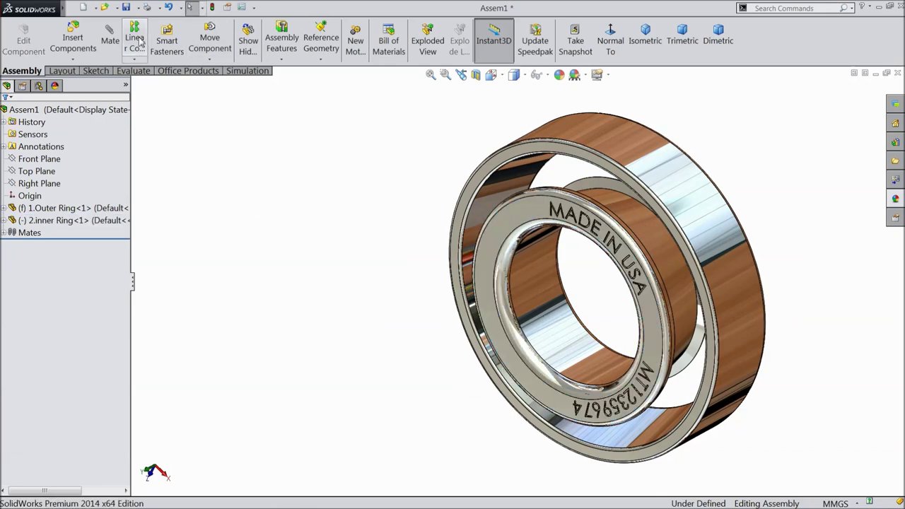
Step: Insert the 3.Cage part from the Roller Bearing folder and move it clear of the two rings
click(73, 40)
click(62, 333)
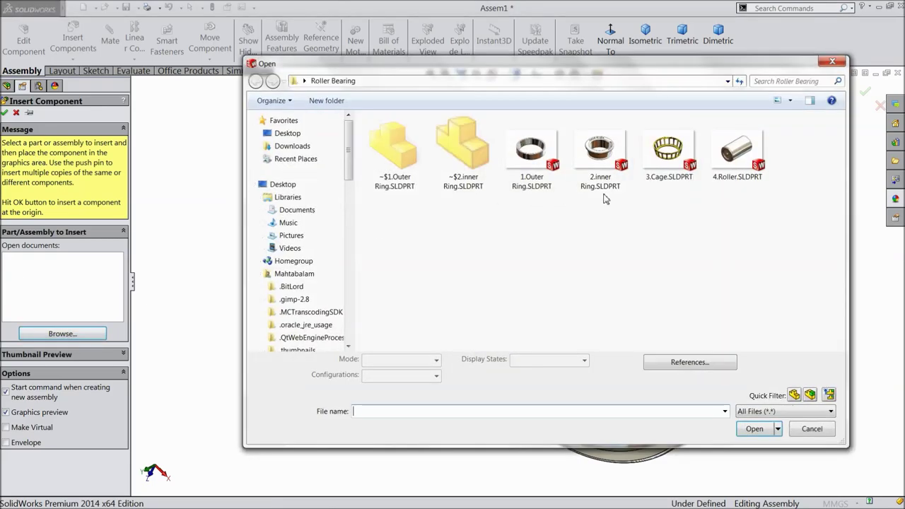
click(668, 150)
click(754, 429)
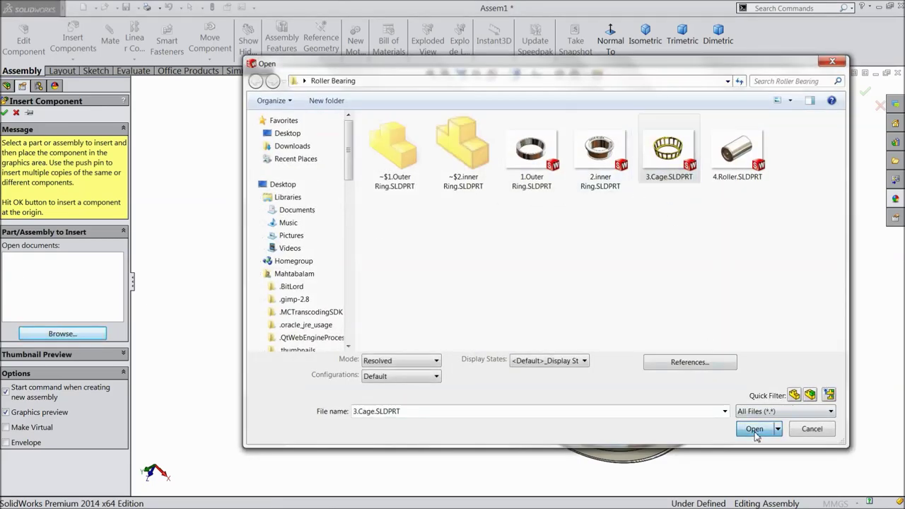
click(521, 294)
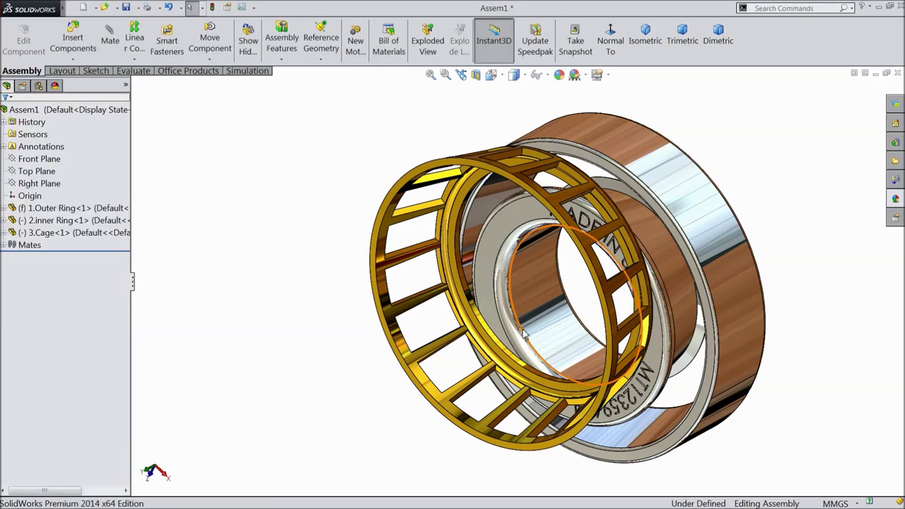
scroll(558, 283, up, 3)
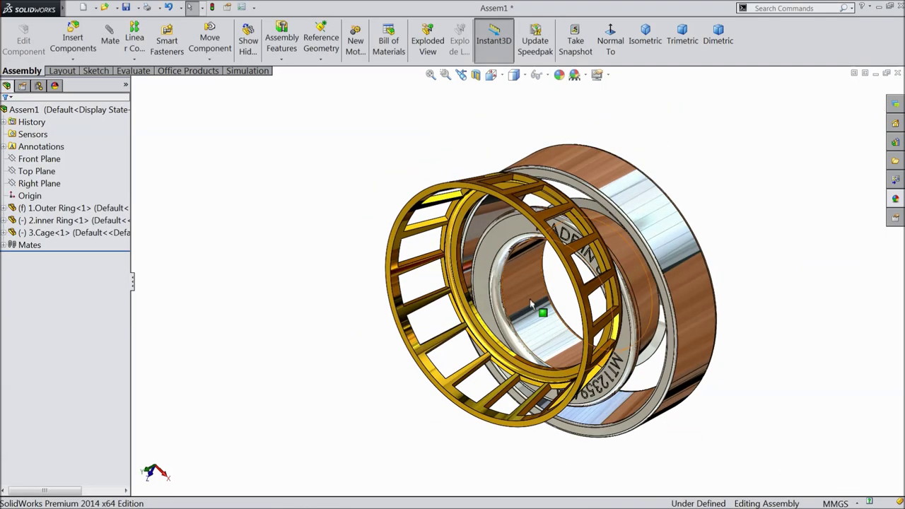
drag(575, 228, 403, 261)
click(403, 260)
Step: Add a concentric mate between the cage's inner cylindrical face and the inner ring's bore
click(111, 45)
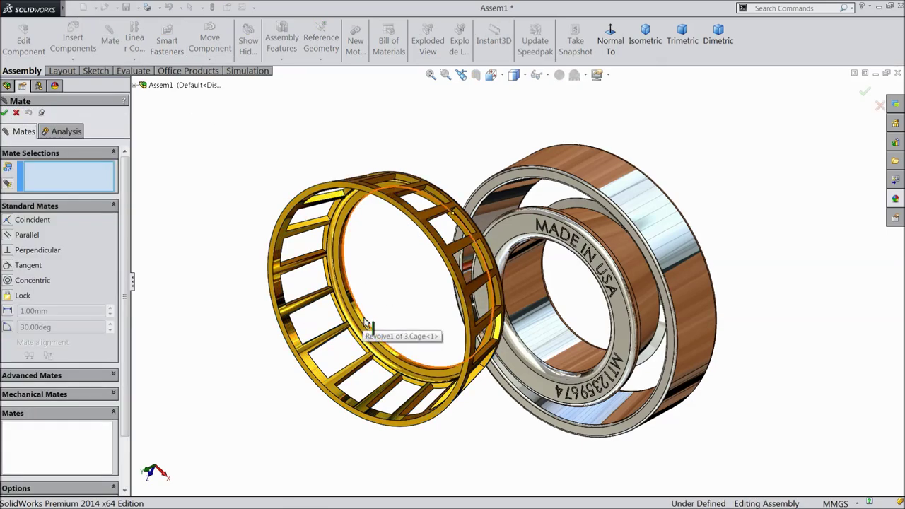
scroll(366, 323, down, 5)
click(417, 315)
scroll(417, 315, up, 5)
click(672, 308)
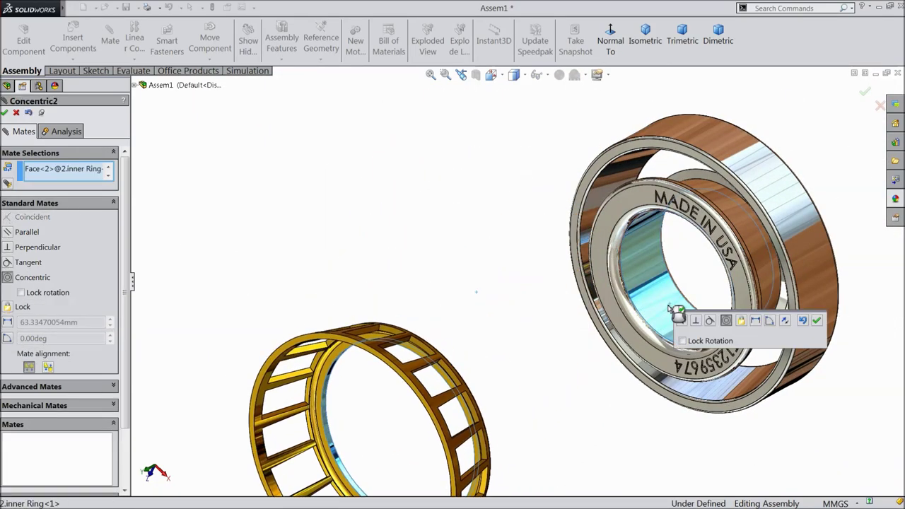
click(818, 321)
Step: Slide the cage between the rings and mate its end face 2.15 mm from the outer ring's end face, then finish mating
drag(441, 374, 763, 204)
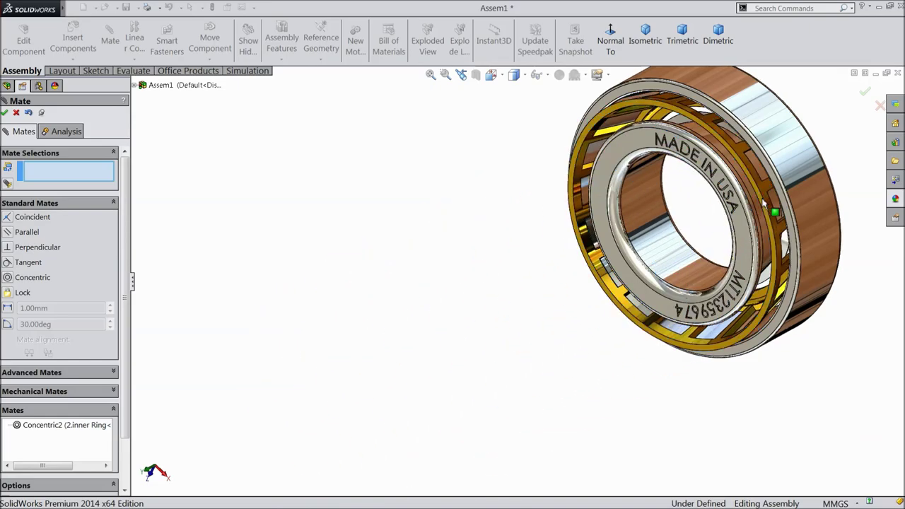
scroll(767, 180, down, 2)
mouse_move(767, 181)
middle_down()
mouse_move(767, 163)
mouse_move(767, 180)
middle_up()
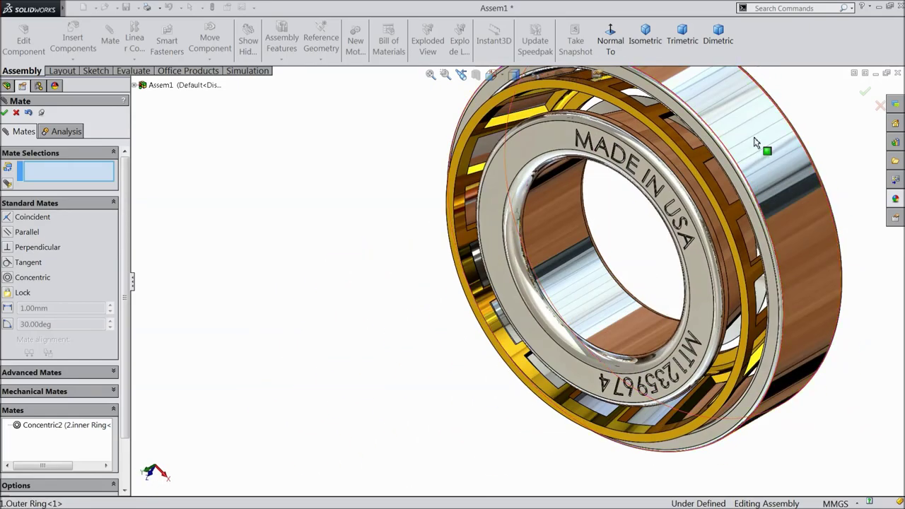
scroll(619, 173, down, 5)
click(537, 194)
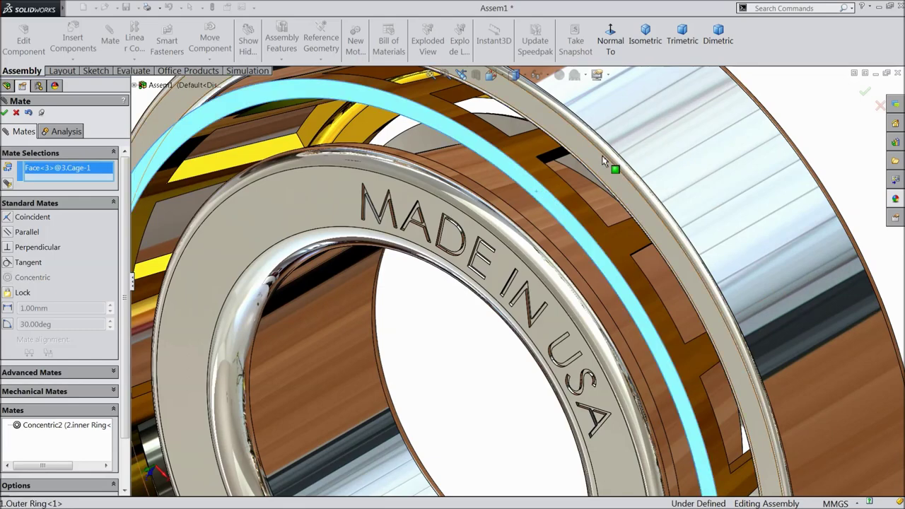
click(605, 161)
click(667, 125)
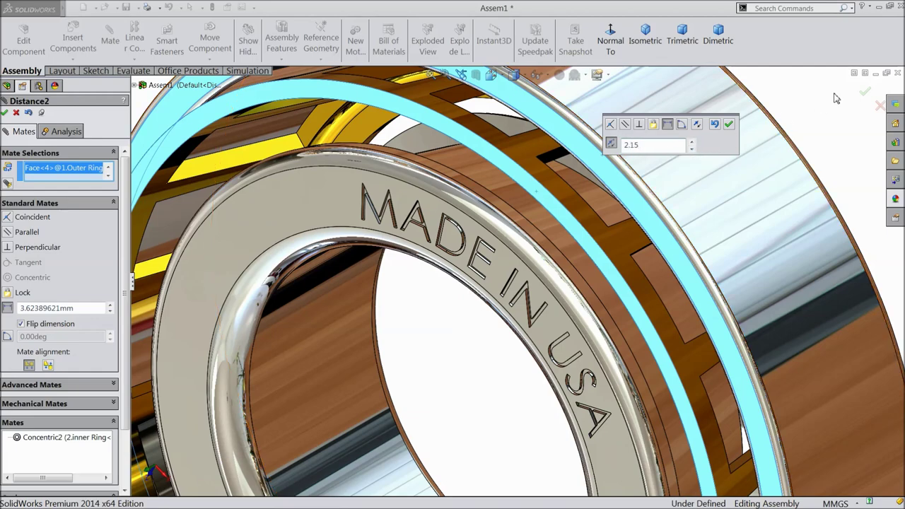
key(Return)
click(729, 125)
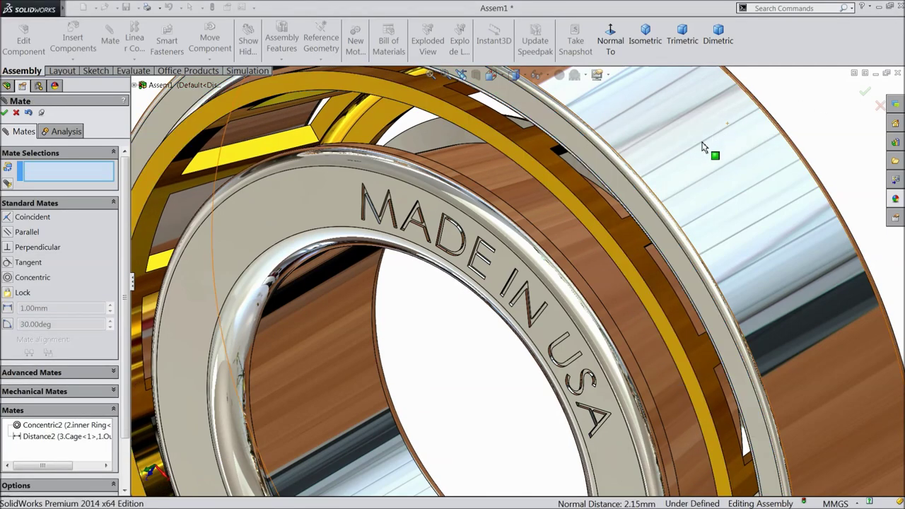
scroll(489, 225, down, 5)
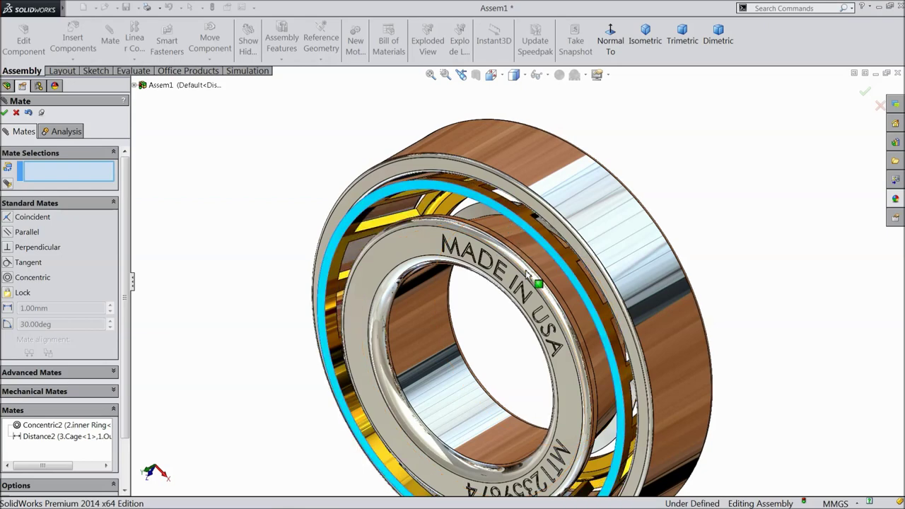
click(17, 113)
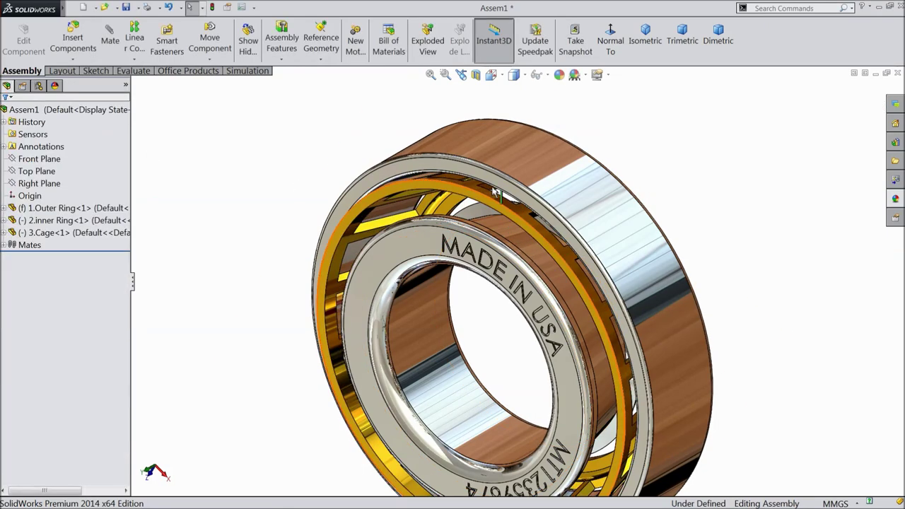
Step: Hide the outer ring to expose the cage, and show the assembly in isometric view
click(532, 171)
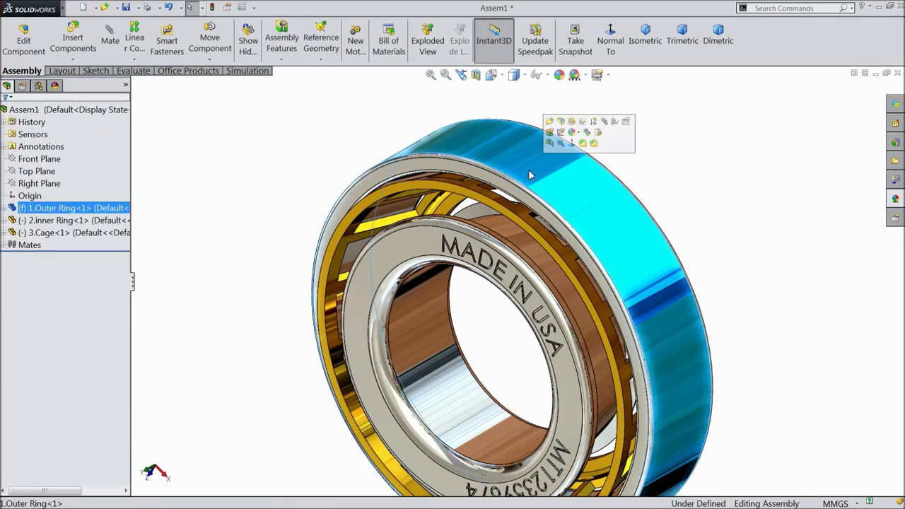
click(571, 125)
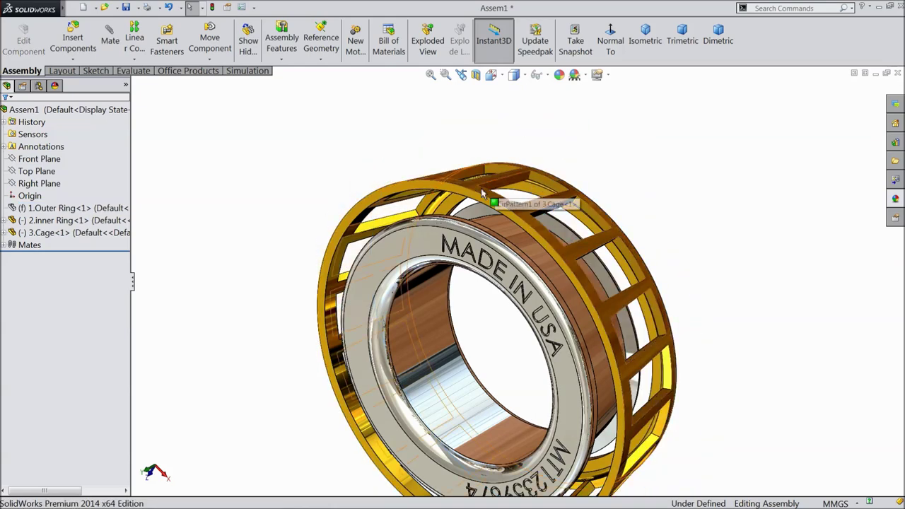
key(f)
middle_drag(283, 218, 361, 189)
click(657, 44)
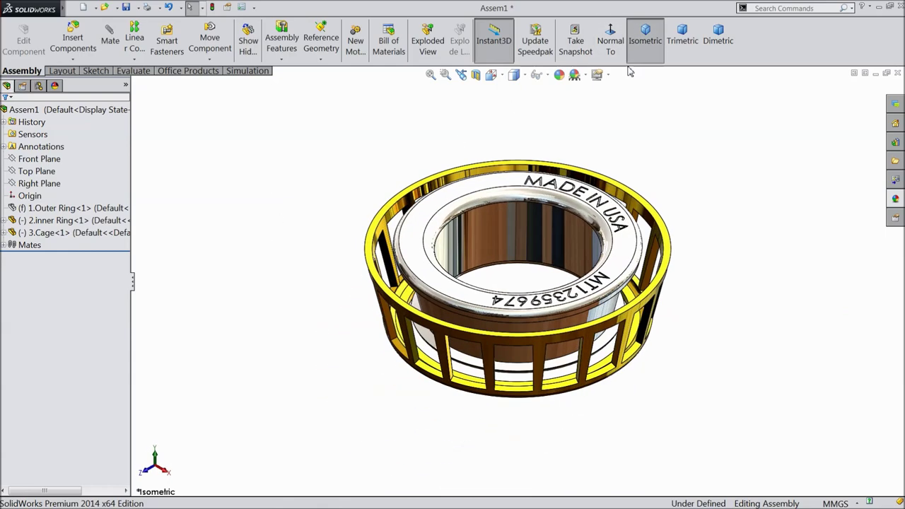
click(36, 162)
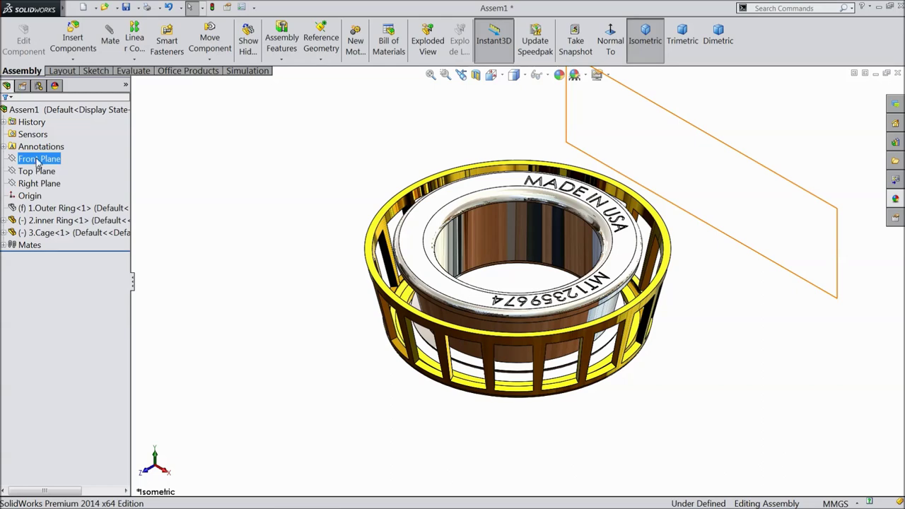
Step: Insert the 4.Roller part from the Roller Bearing folder and place it beside the cage
click(73, 41)
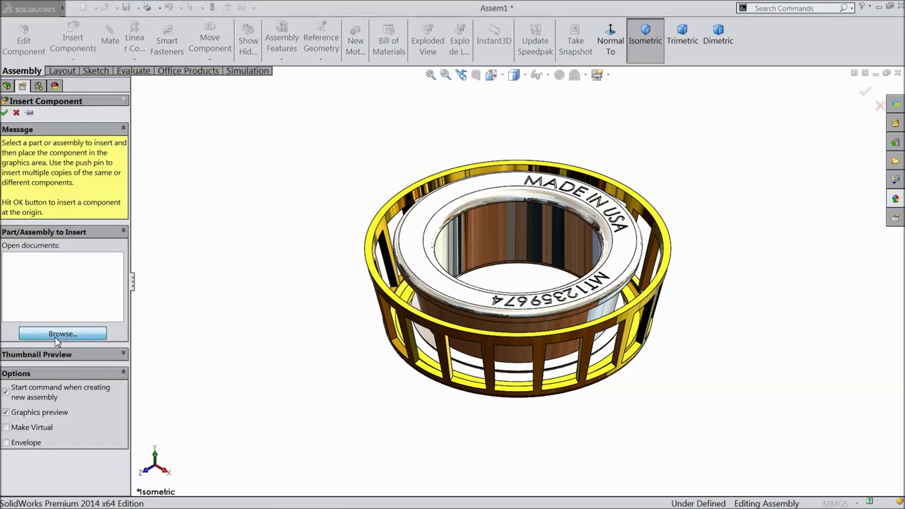
click(61, 333)
click(805, 170)
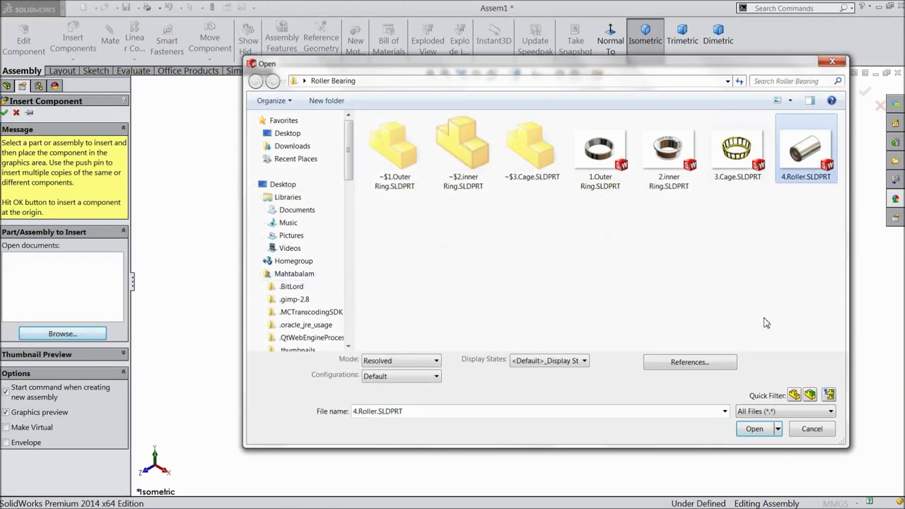
click(756, 430)
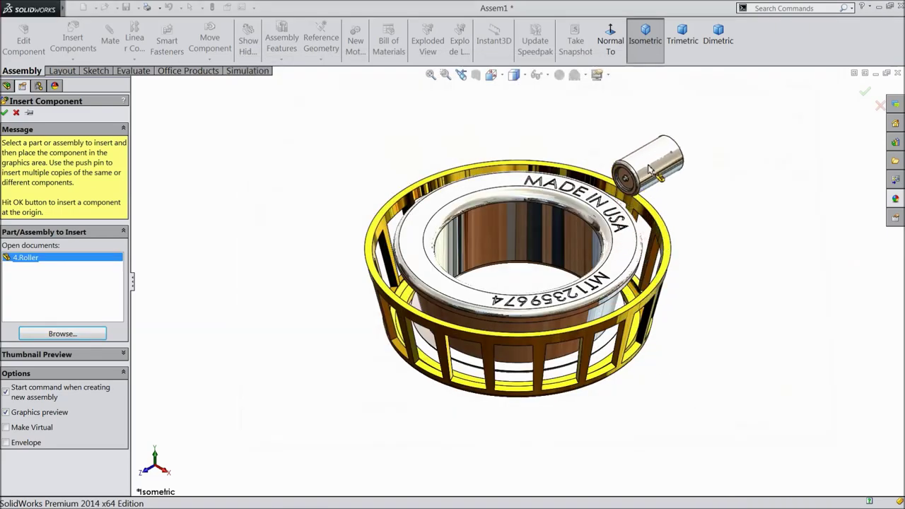
click(676, 228)
Step: Rotate the roller freely until its axis runs roughly along the length of the cage pockets
middle_drag(673, 205, 585, 244)
scroll(585, 244, up, 3)
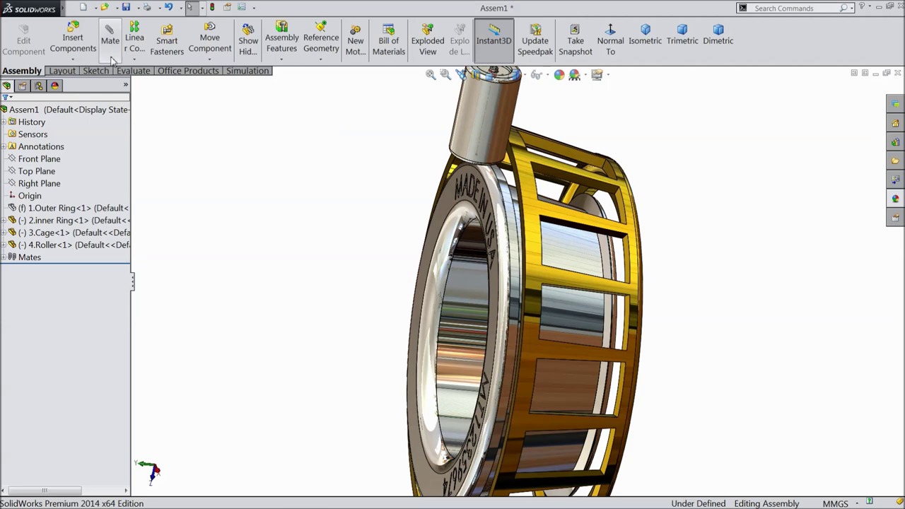
click(213, 60)
click(245, 87)
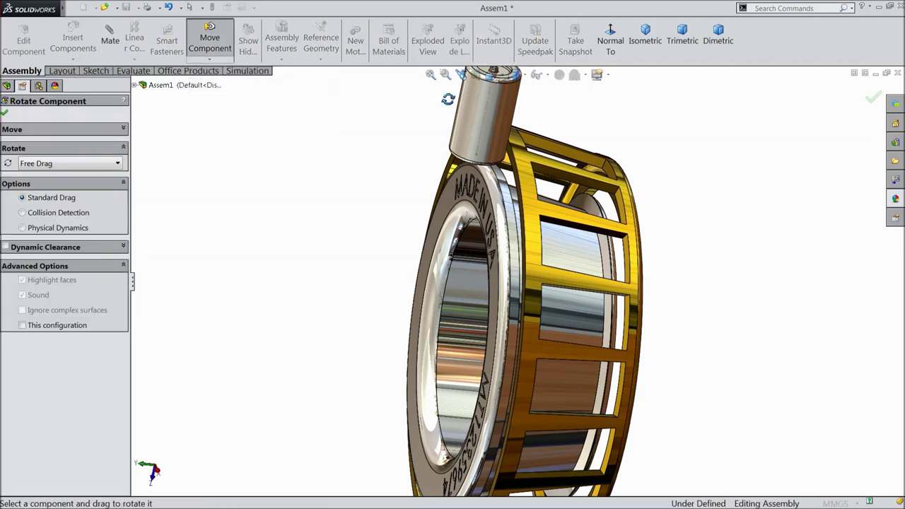
drag(481, 93, 584, 174)
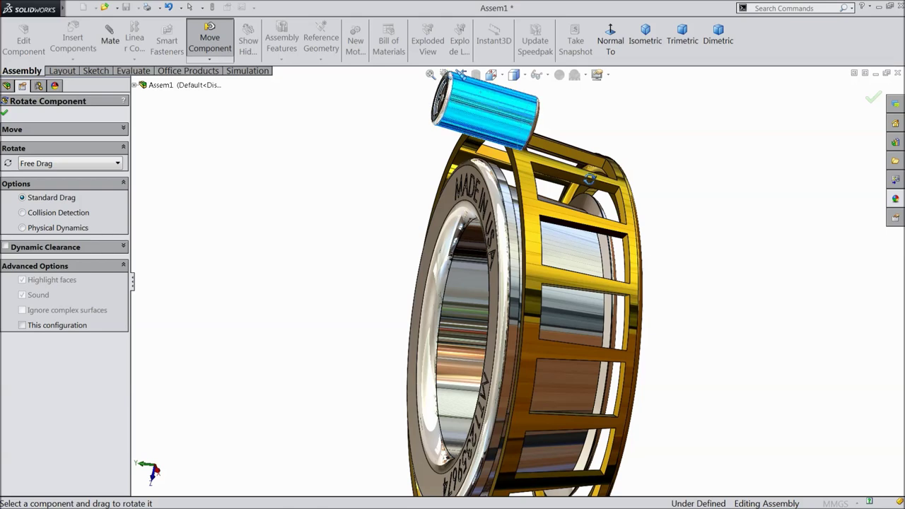
click(4, 115)
Step: Move the roller clear of the inner ring to a spot just outside the cage pockets
scroll(372, 188, up, 2)
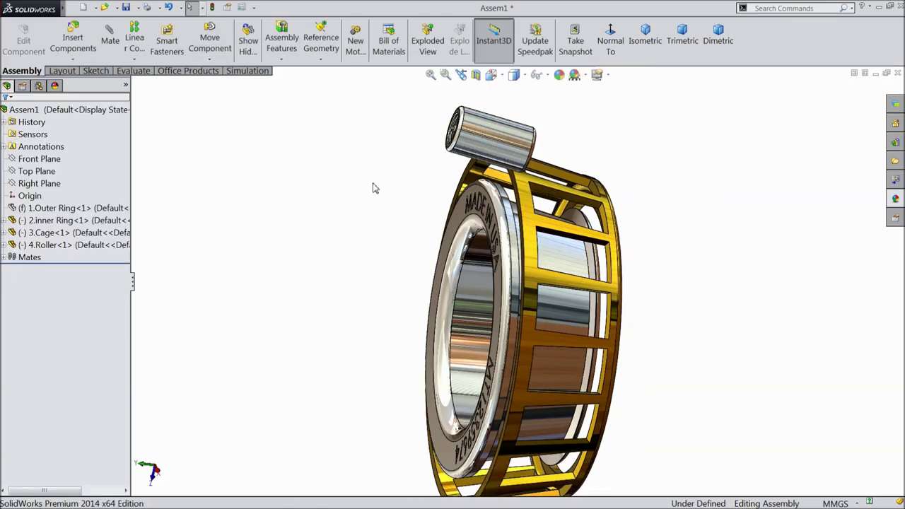
scroll(393, 262, up, 2)
middle_drag(393, 262, 365, 246)
scroll(478, 158, down, 2)
drag(478, 158, 626, 185)
scroll(595, 244, down, 1)
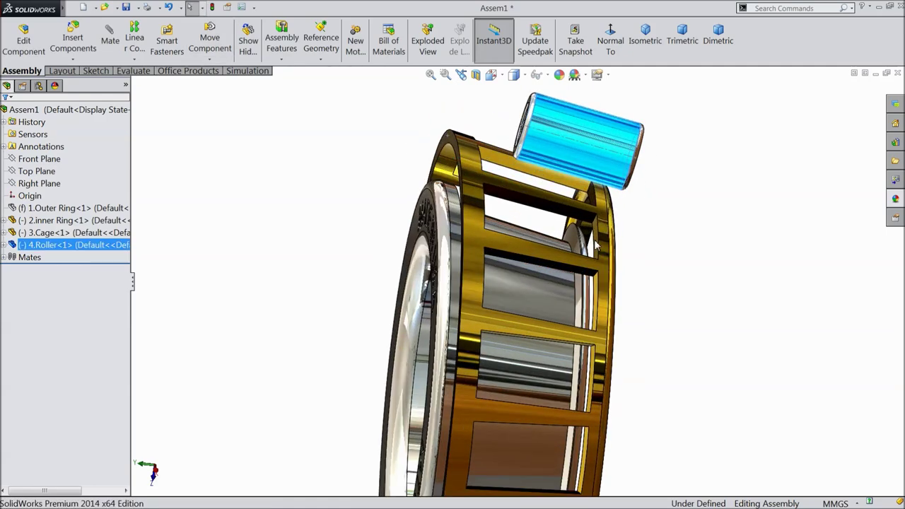
click(21, 160)
ctrl+click(39, 171)
shift+click(48, 184)
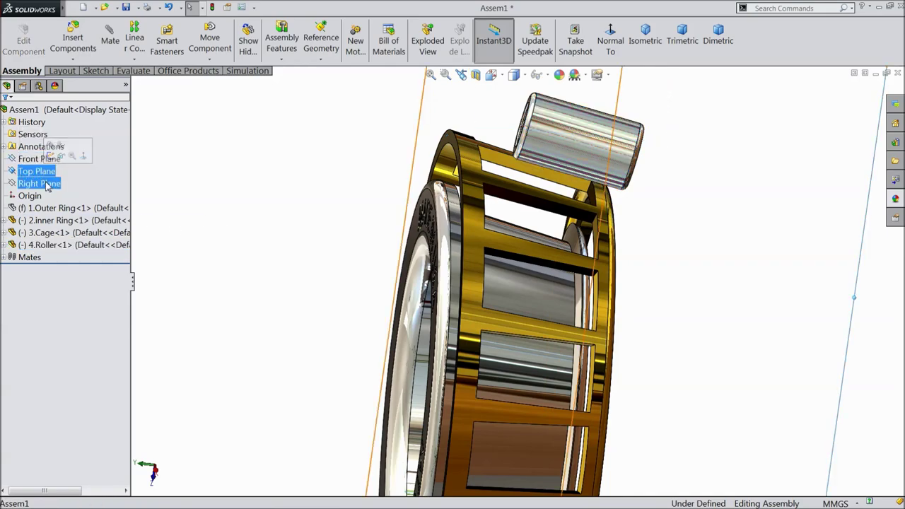
click(47, 184)
scroll(390, 293, up, 1)
middle_drag(389, 293, 395, 273)
scroll(625, 204, down, 2)
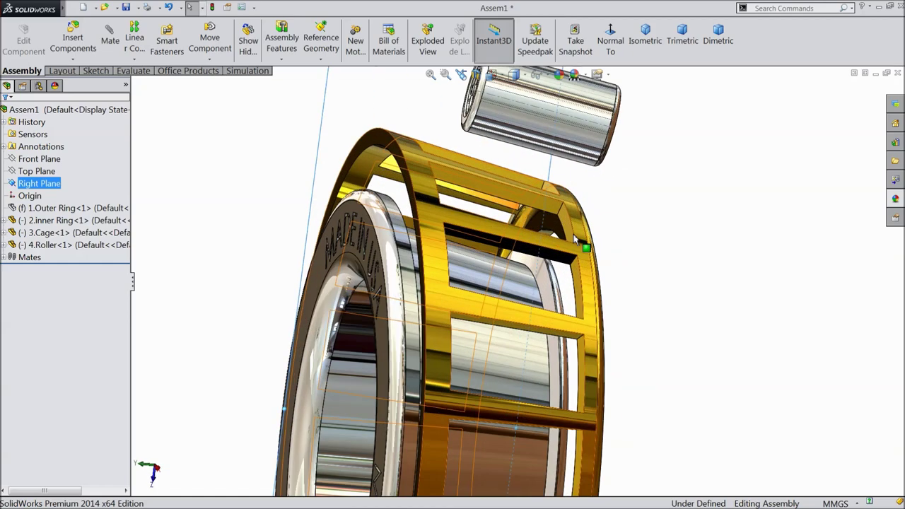
click(625, 204)
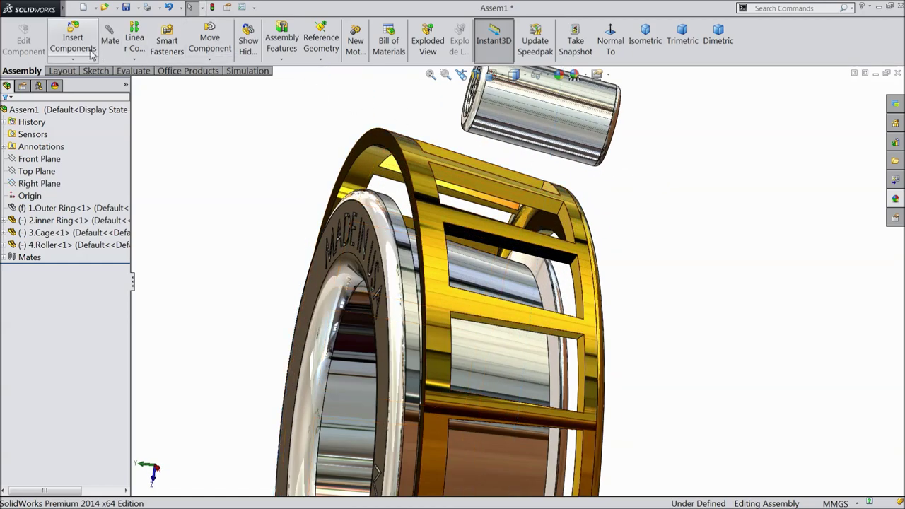
Step: Start a Width mate with the two opposite end faces of one cage pocket as the width selections
click(111, 41)
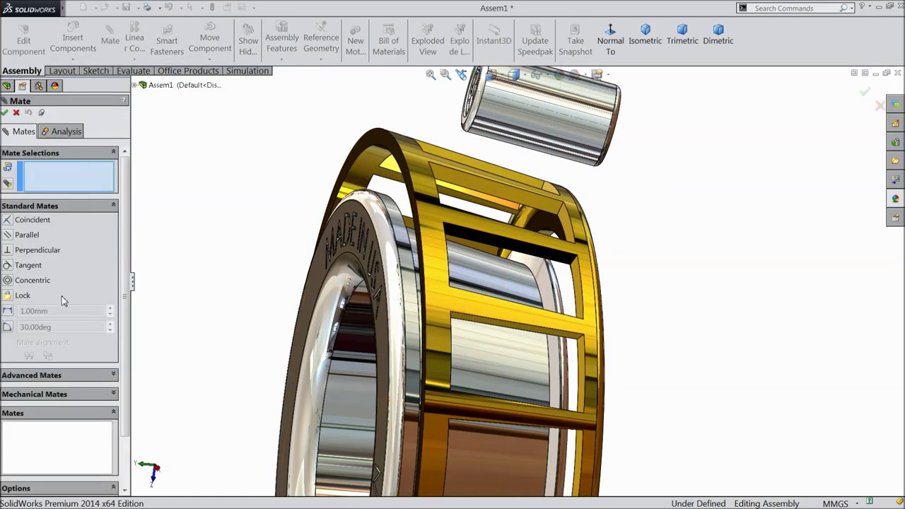
click(29, 376)
click(8, 224)
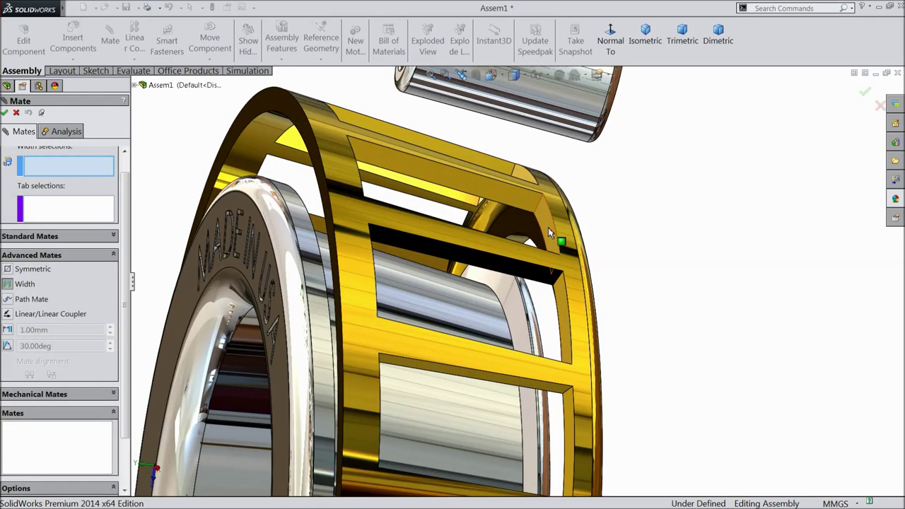
click(555, 235)
scroll(484, 227, down, 5)
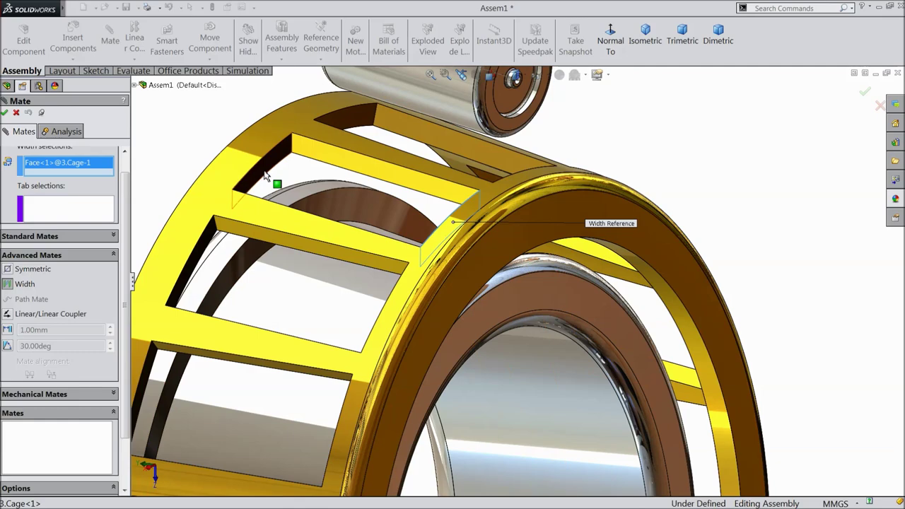
click(265, 175)
Step: Use the roller's two flat end faces as the tab selections and apply the Width mate
click(492, 118)
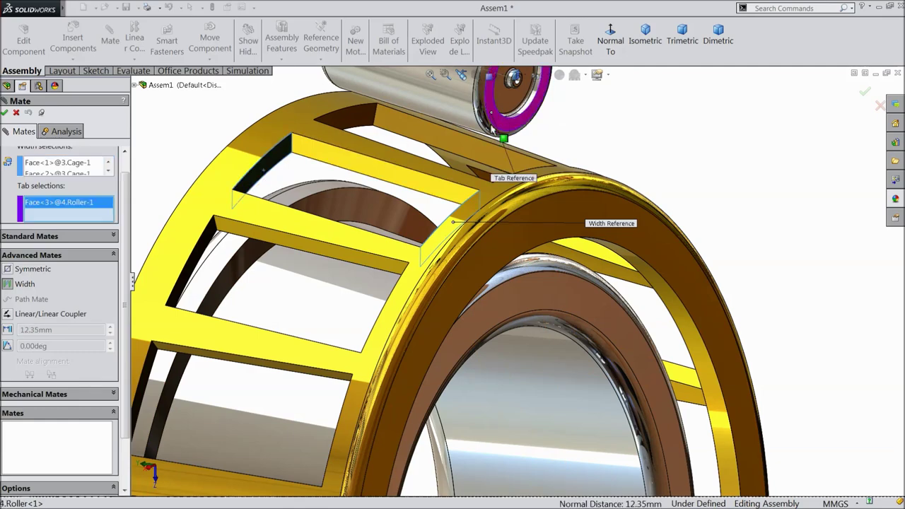
scroll(499, 163, up, 5)
middle_drag(498, 169, 479, 195)
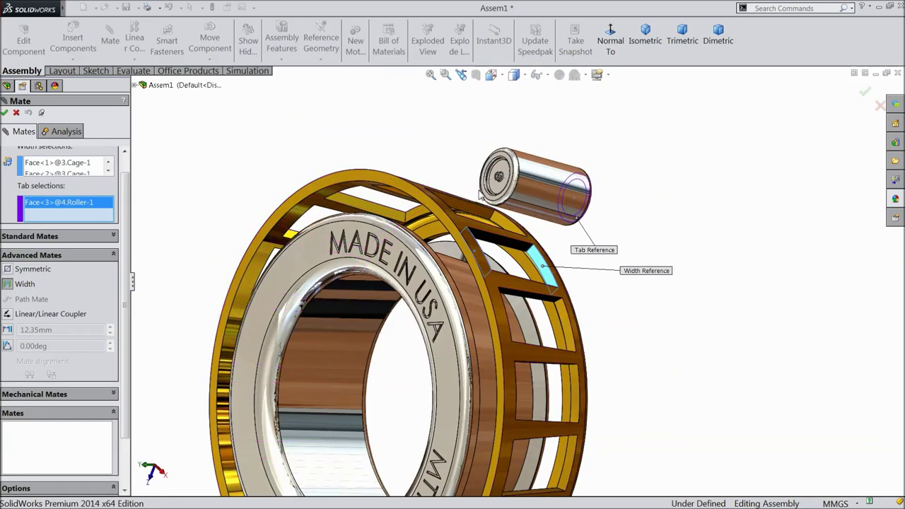
scroll(496, 200, down, 3)
click(492, 230)
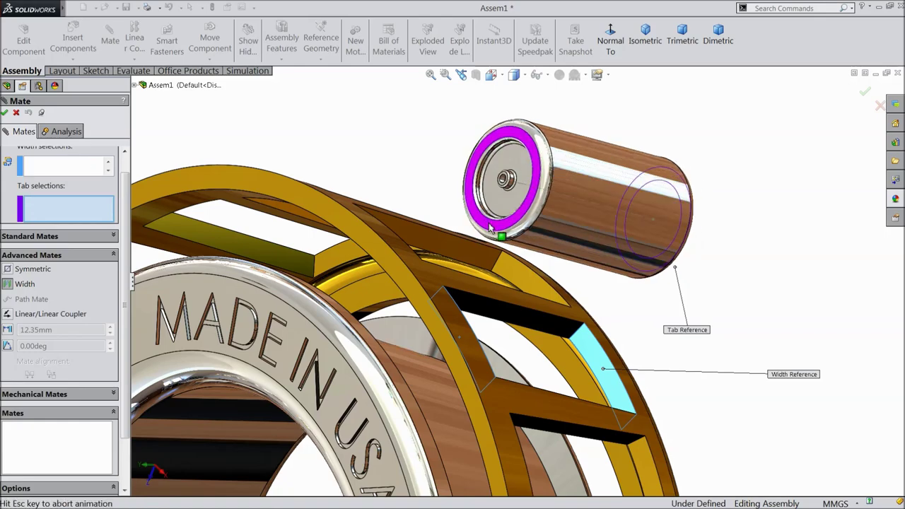
scroll(488, 251, up, 3)
middle_drag(495, 254, 580, 287)
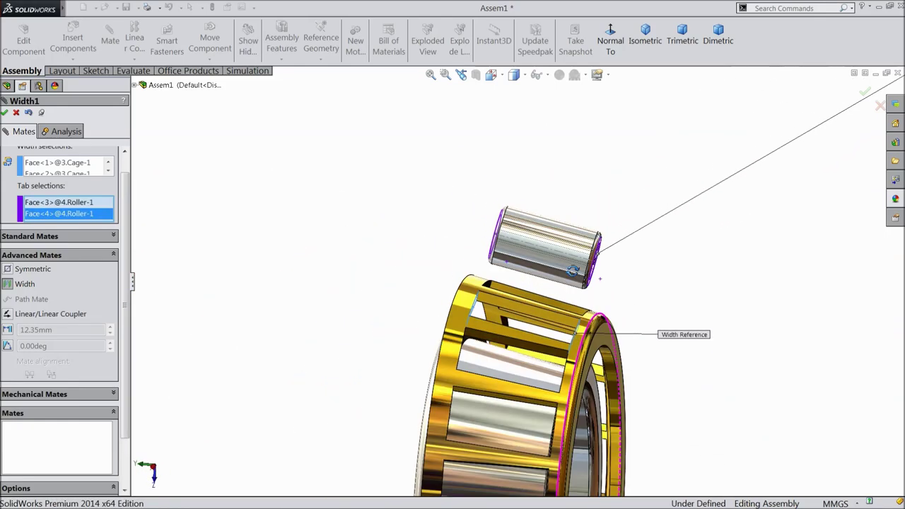
scroll(571, 278, down, 2)
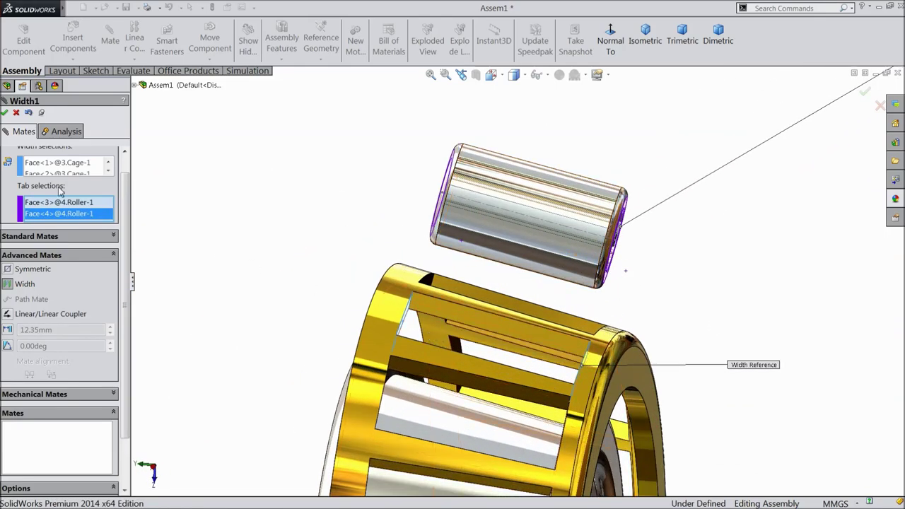
click(4, 112)
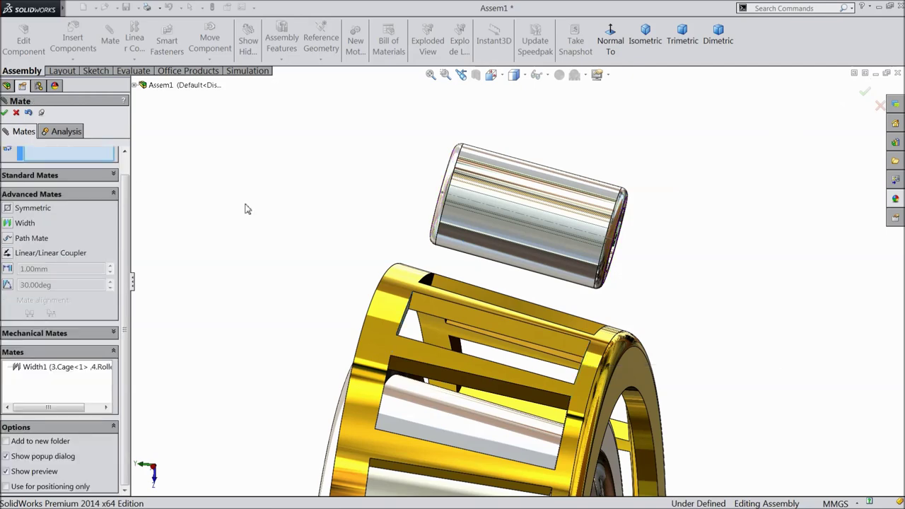
Step: Move the roller down into the mated cage pocket
drag(530, 216, 520, 327)
middle_drag(520, 326, 504, 306)
drag(538, 302, 410, 351)
middle_drag(410, 351, 464, 341)
scroll(424, 304, down, 10)
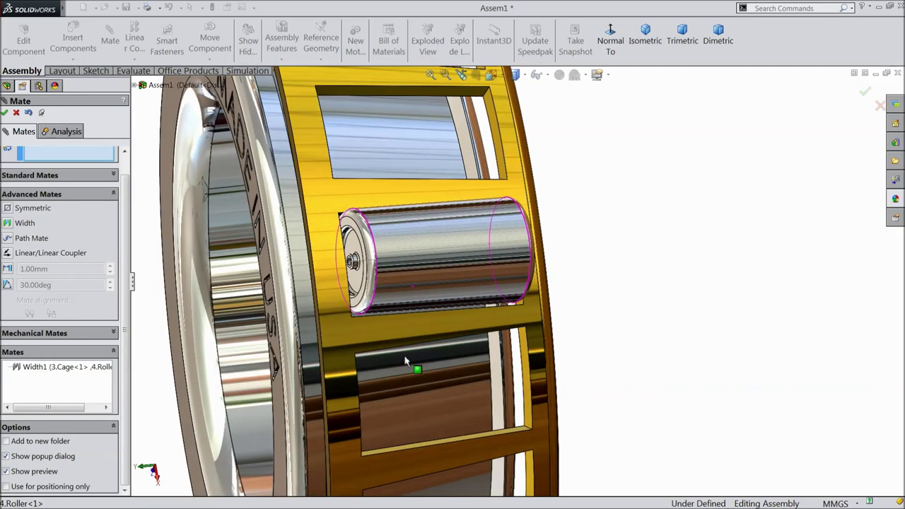
scroll(424, 332, down, 5)
click(430, 347)
scroll(430, 347, down, 2)
click(431, 347)
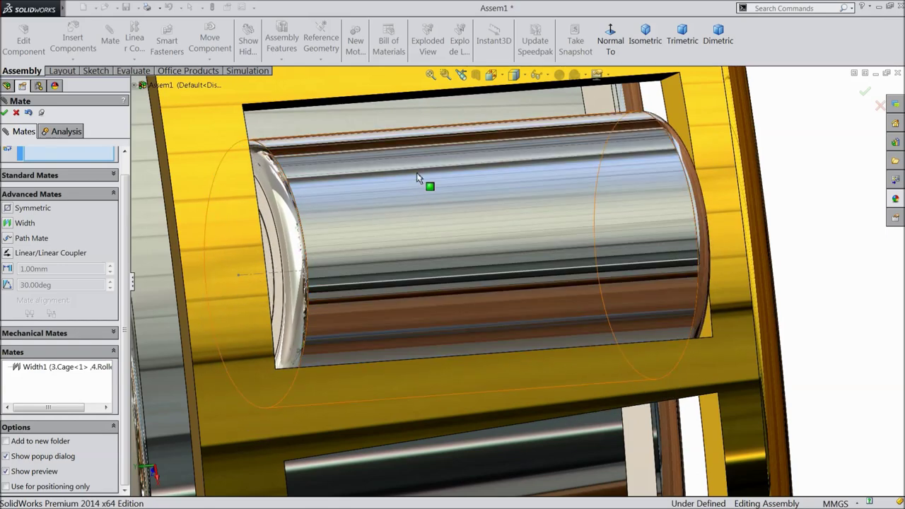
Step: Add a tangent mate between the cage pocket's long side face and the roller's cylindrical face, then finish mating
scroll(417, 177, down, 3)
scroll(412, 160, up, 3)
scroll(412, 161, down, 3)
scroll(417, 141, up, 4)
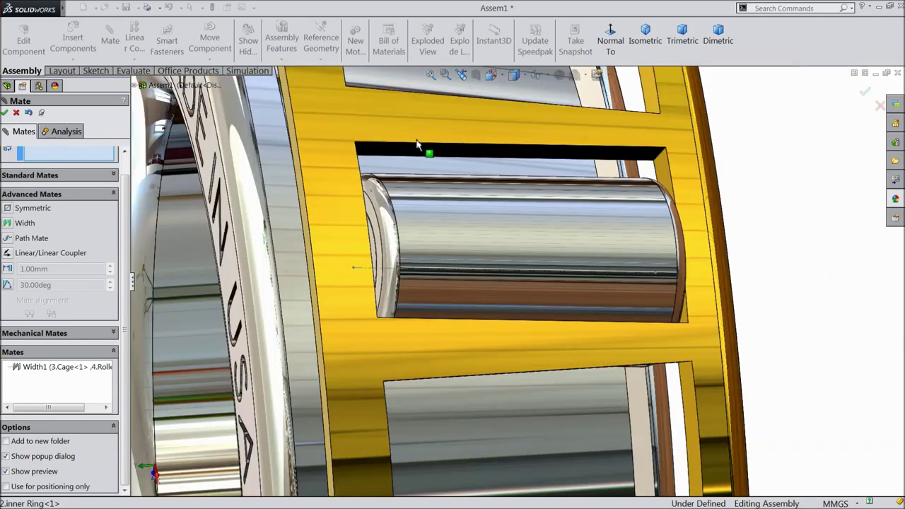
scroll(452, 177, down, 5)
click(473, 205)
scroll(484, 247, up, 3)
click(502, 319)
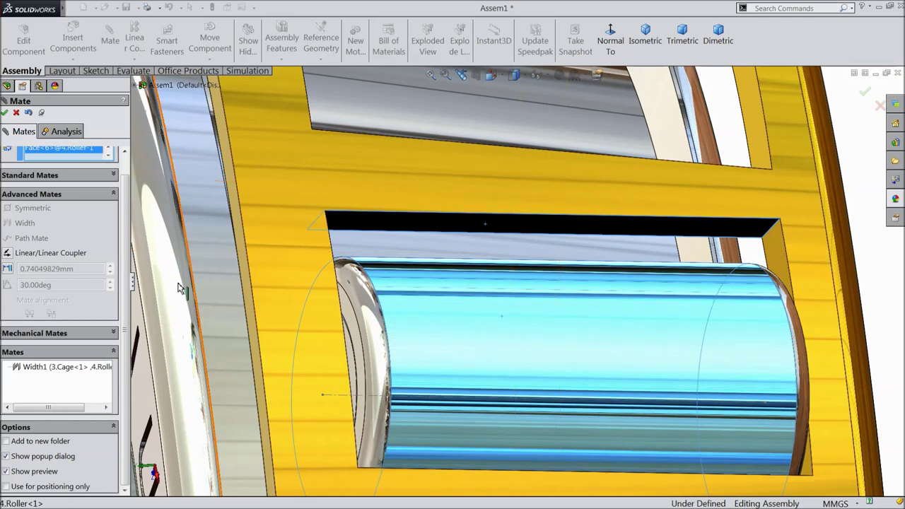
click(58, 176)
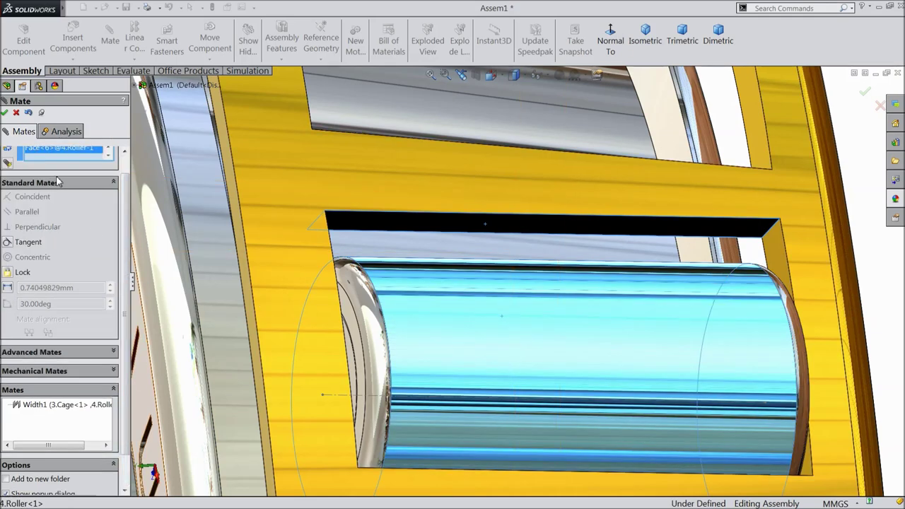
click(7, 243)
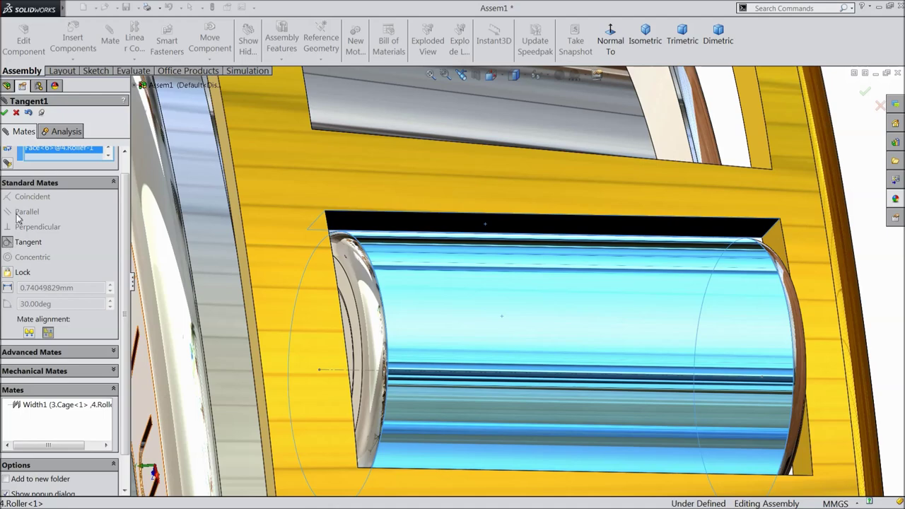
click(4, 113)
click(4, 113)
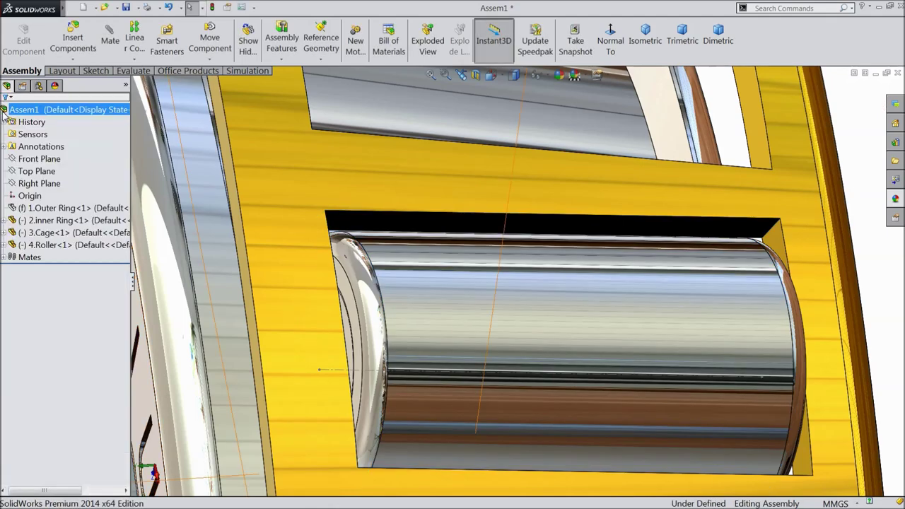
Step: Try moving the roller to test its remaining freedom in the pocket, and view the assembly normal to the Front Plane
key(ctrl+shift+z)
click(521, 307)
drag(522, 306, 537, 340)
scroll(537, 339, up, 3)
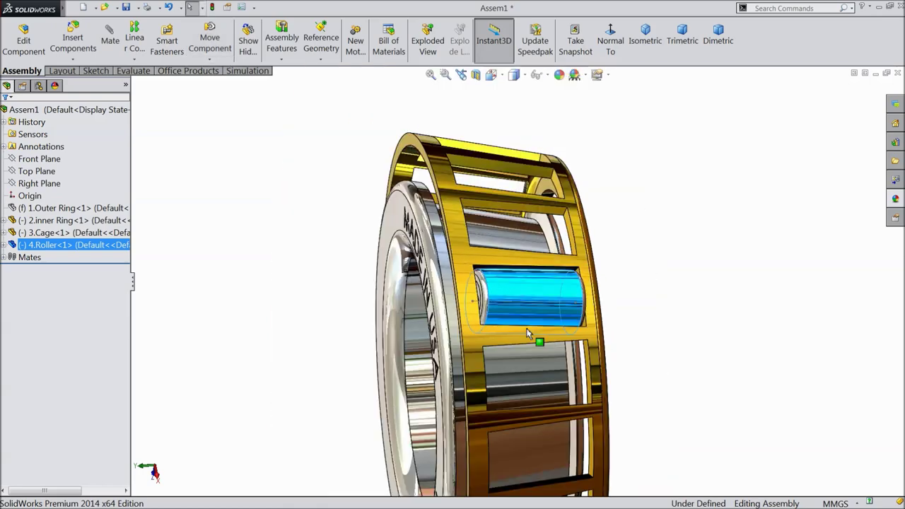
middle_drag(537, 340, 584, 335)
scroll(584, 366, up, 3)
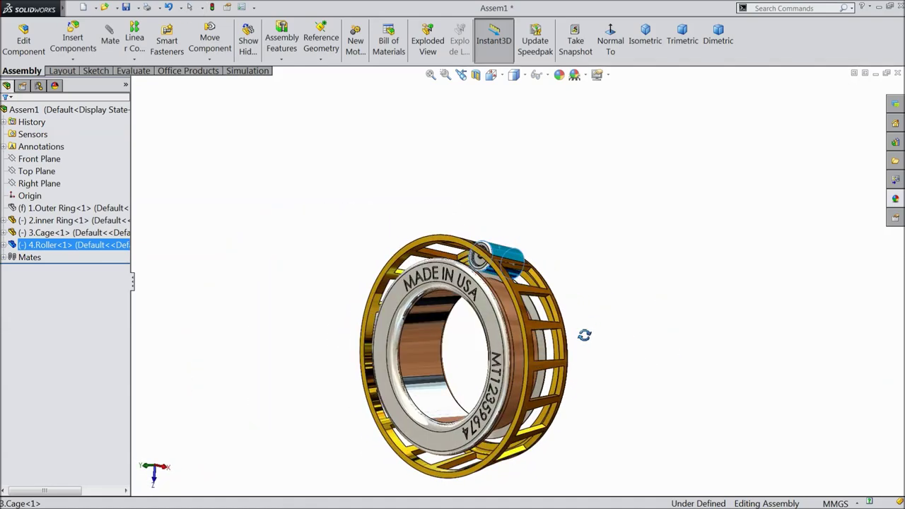
click(33, 162)
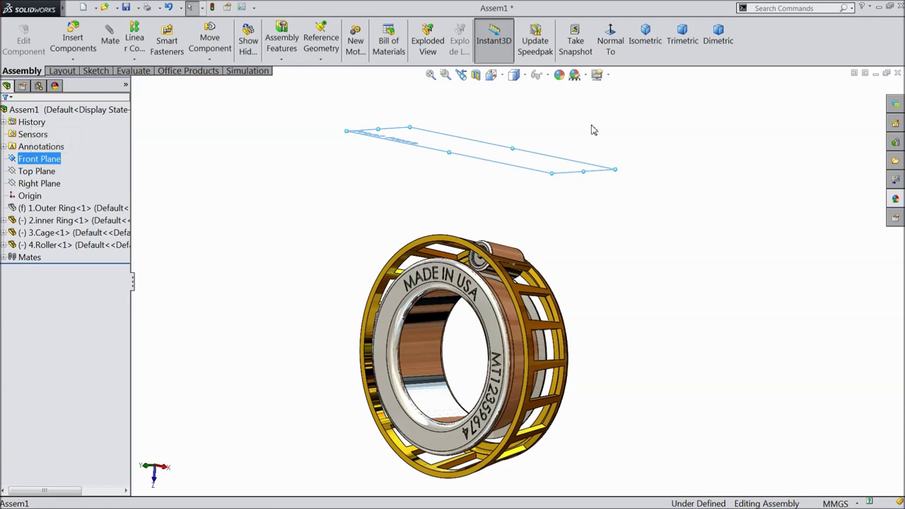
click(621, 49)
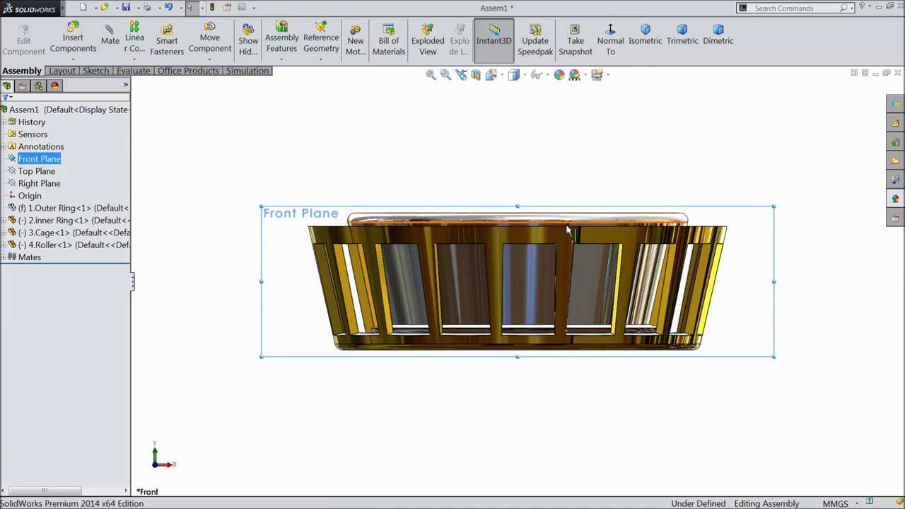
Step: Show the temporary axes and view the assembly normal to the Right Plane
click(547, 75)
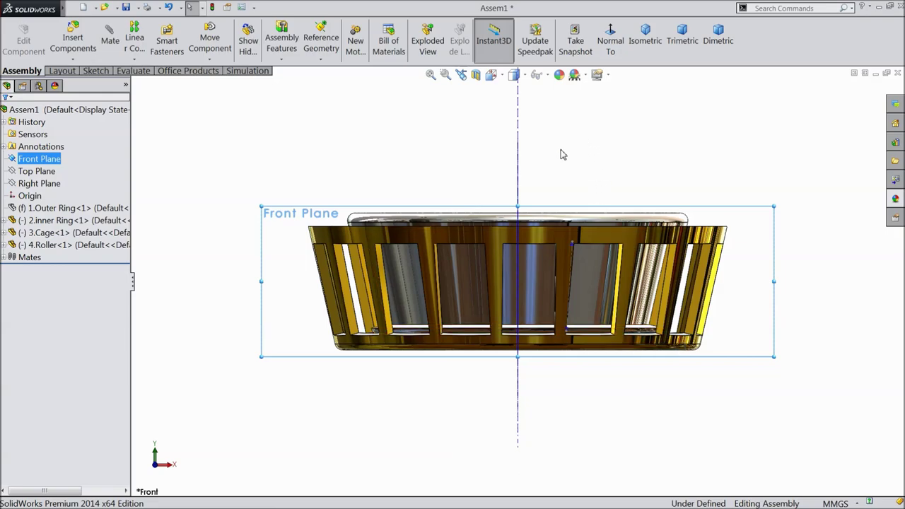
middle_drag(563, 155, 557, 300)
click(39, 183)
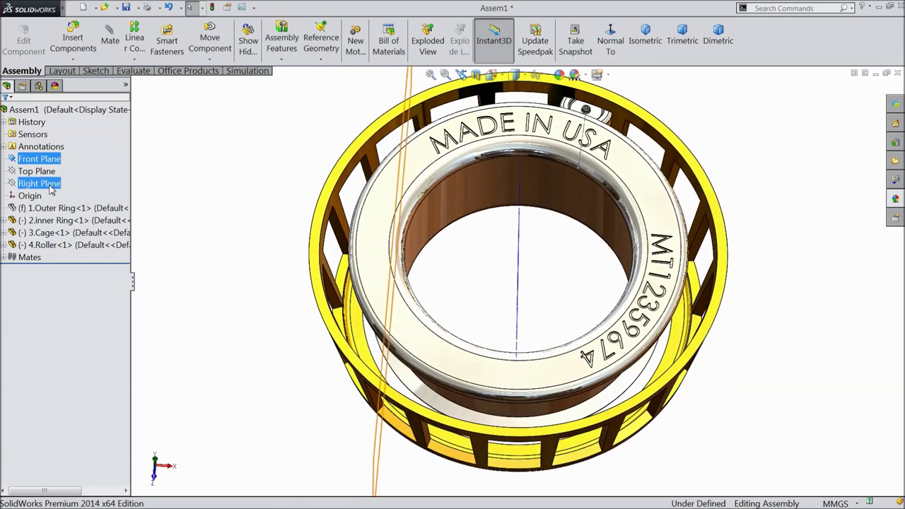
middle_drag(244, 212, 233, 228)
click(612, 42)
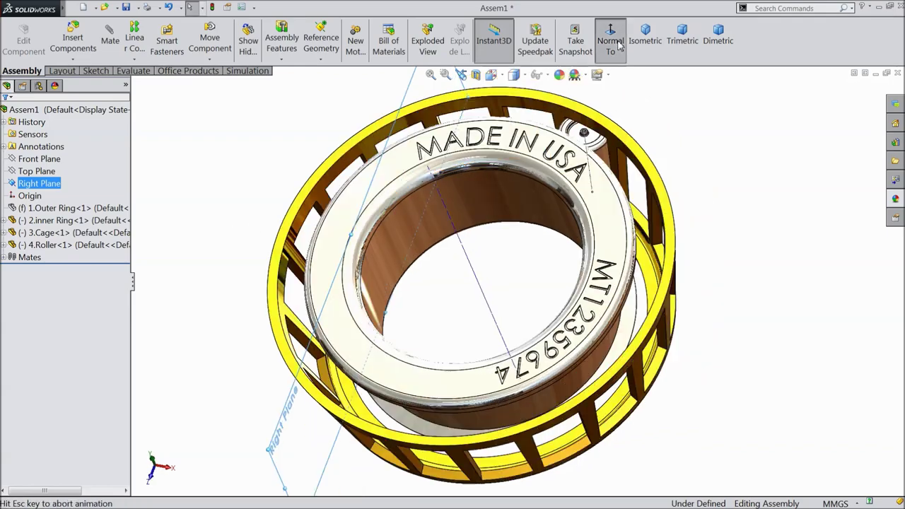
scroll(707, 318, down, 3)
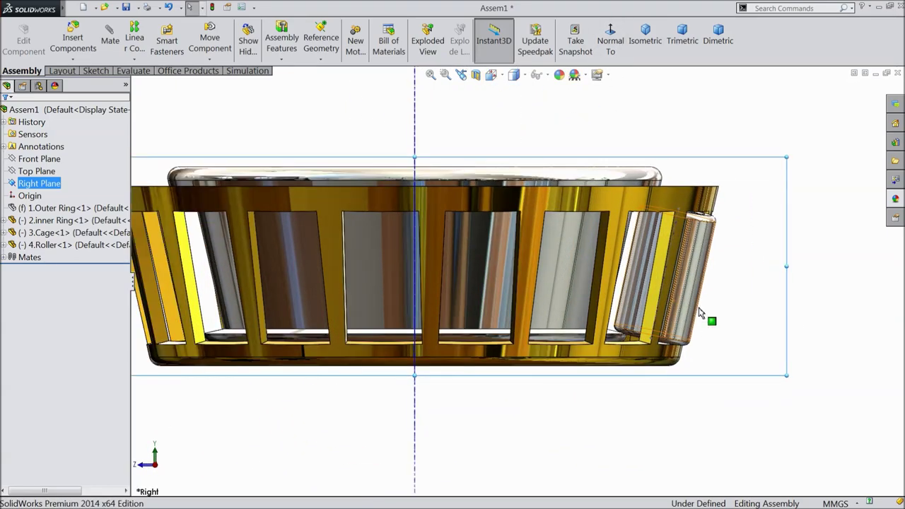
drag(636, 320, 615, 286)
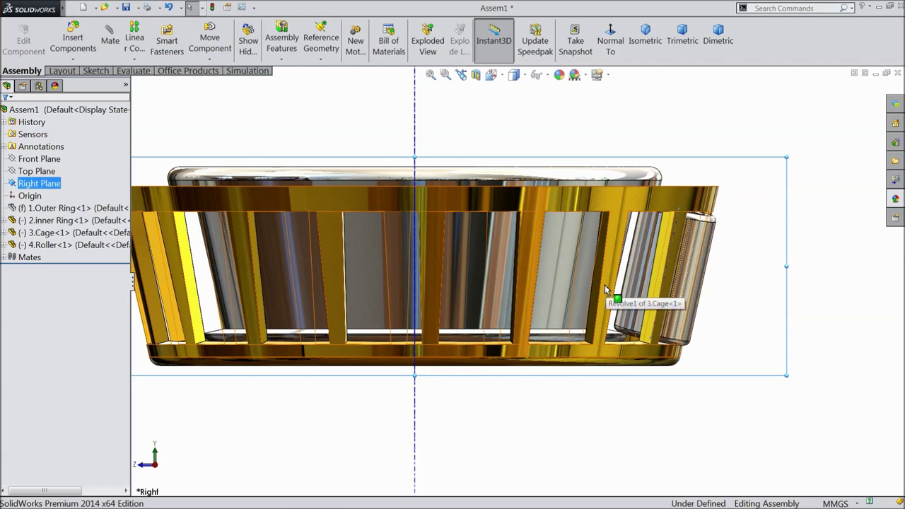
scroll(605, 285, down, 2)
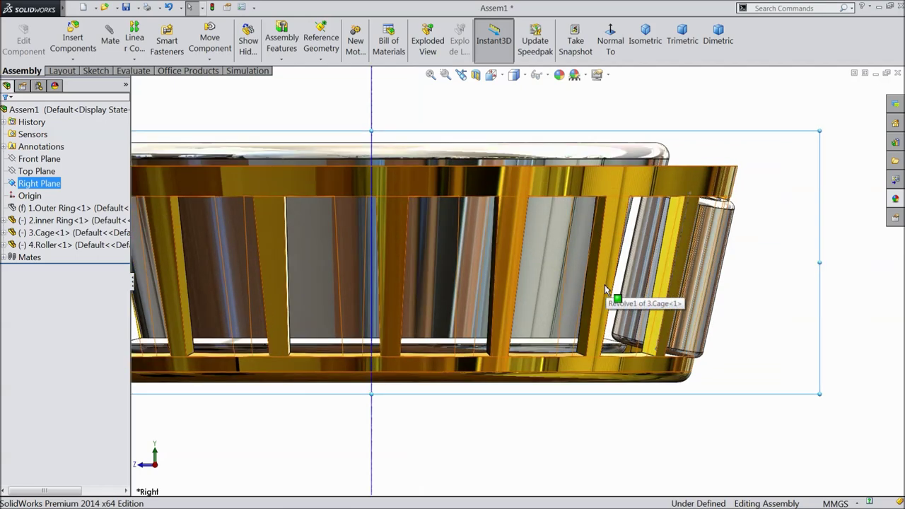
Step: Make the cage transparent
click(614, 179)
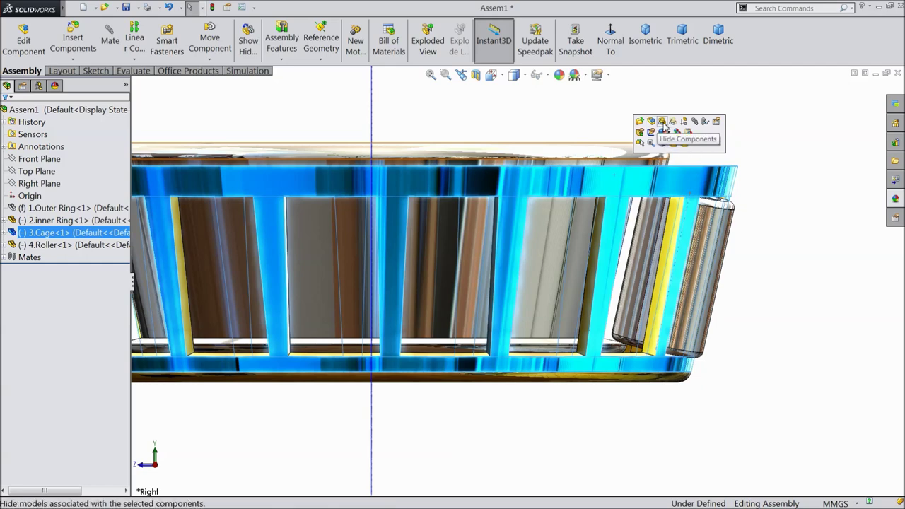
click(675, 134)
click(712, 129)
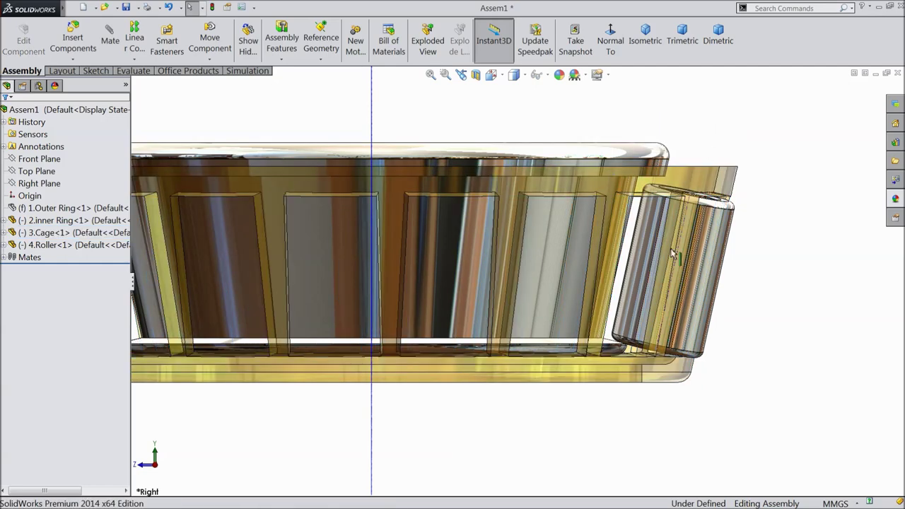
Step: Add a 22 mm distance mate between the lower sketch point on the roller's centreline and the inner ring's axis
scroll(650, 319, down, 2)
click(109, 35)
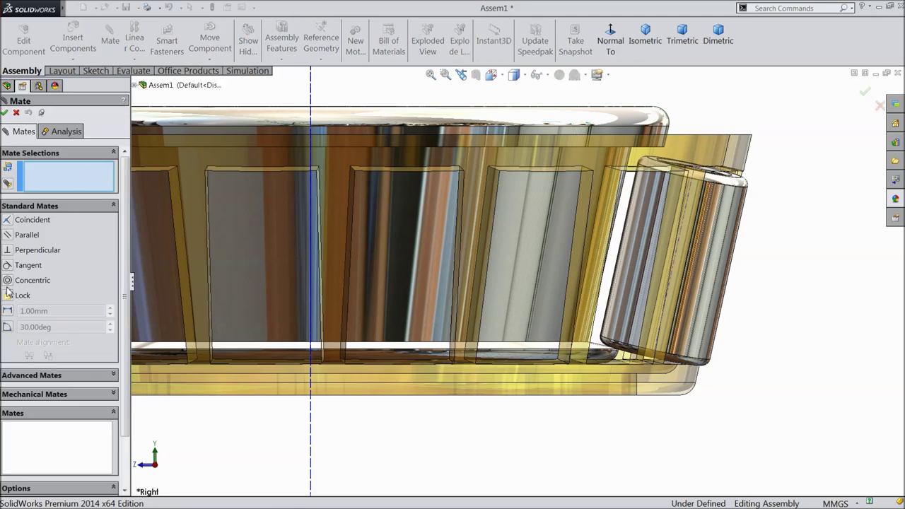
click(7, 313)
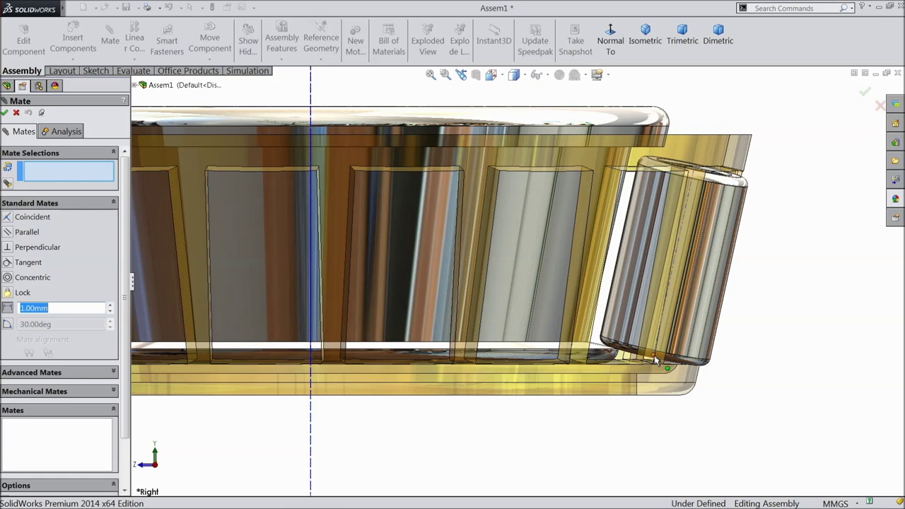
click(654, 355)
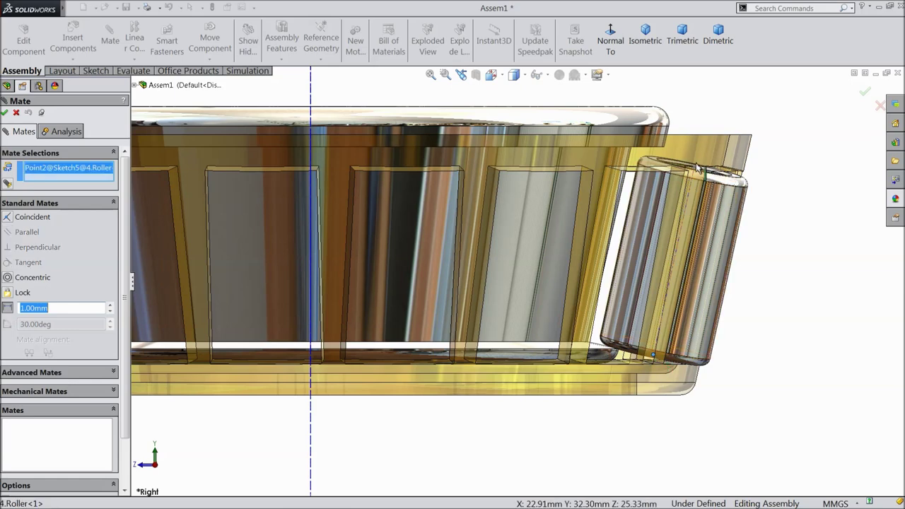
click(311, 359)
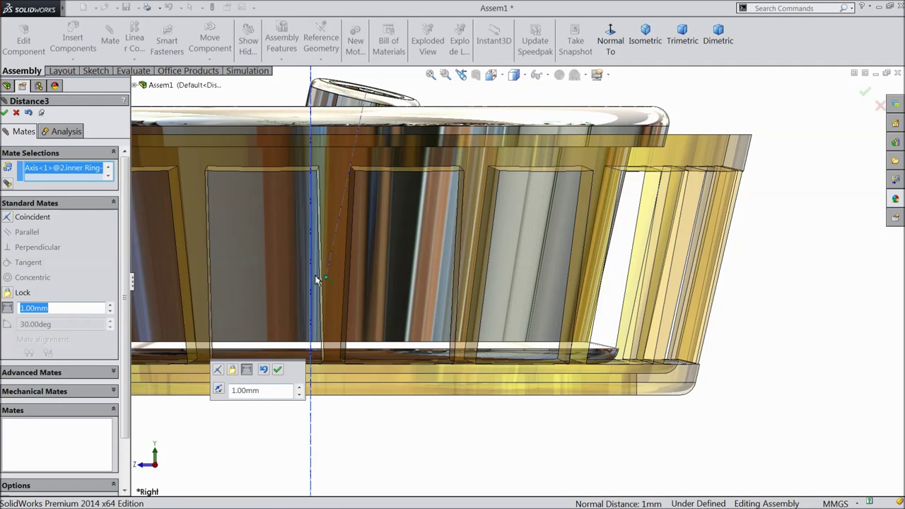
drag(261, 391, 238, 394)
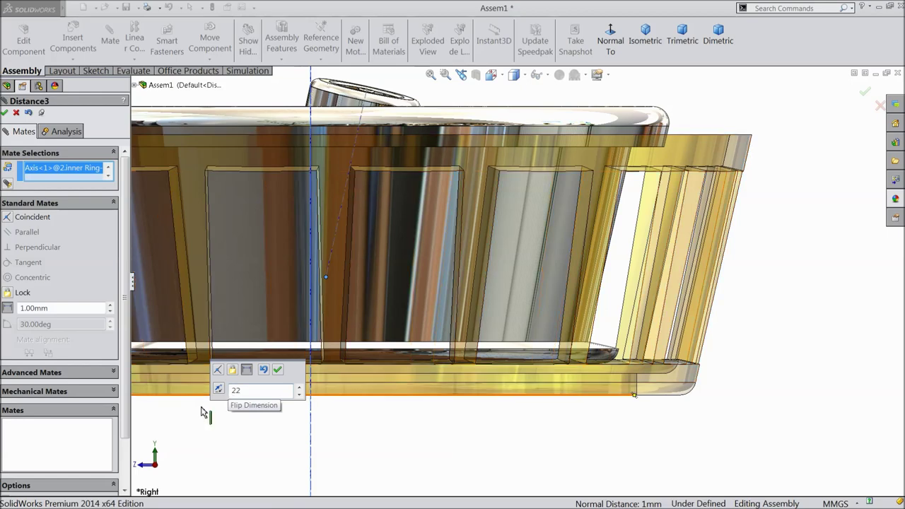
text(22)
key(Return)
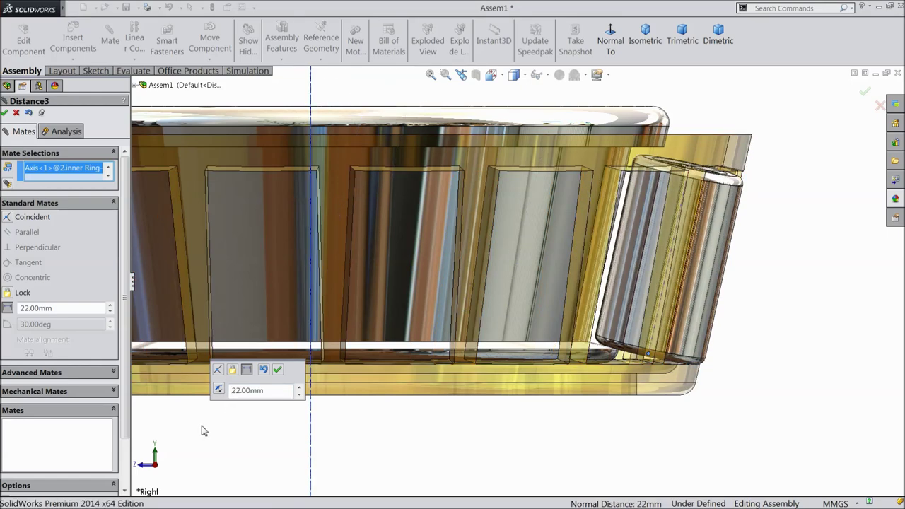
click(278, 370)
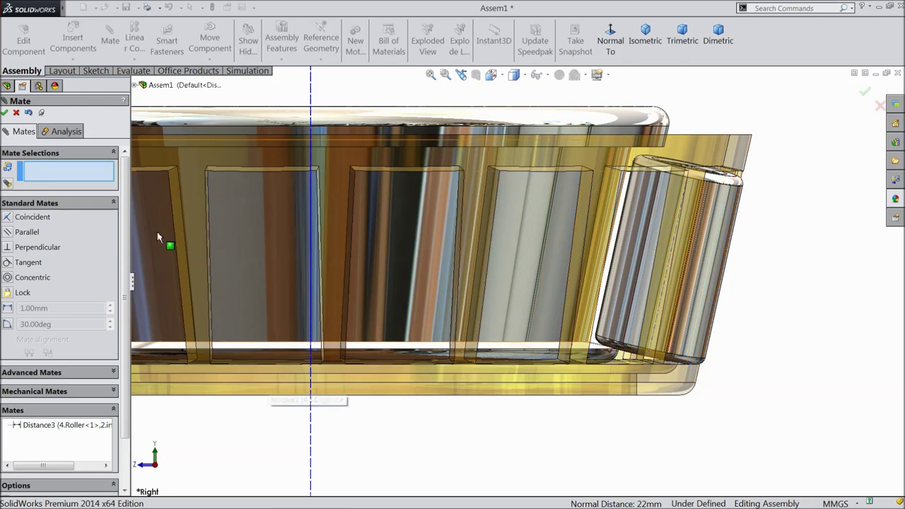
click(691, 170)
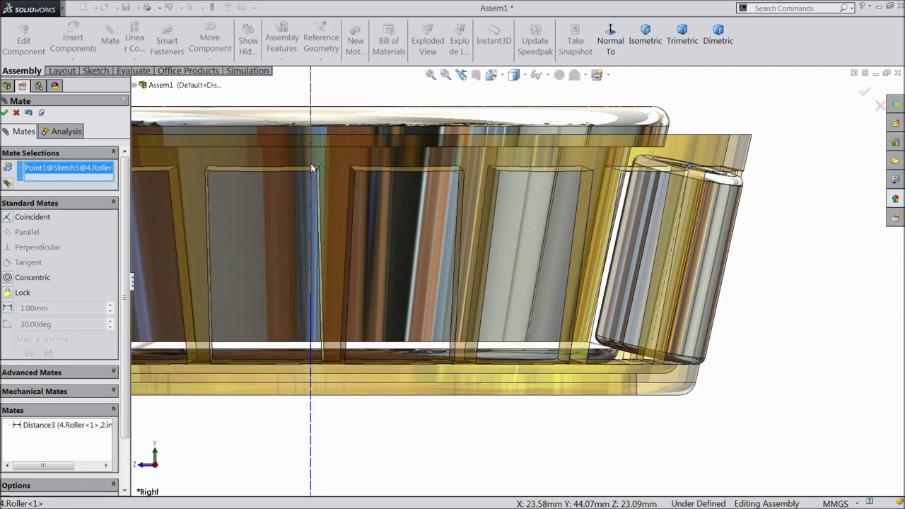
click(325, 147)
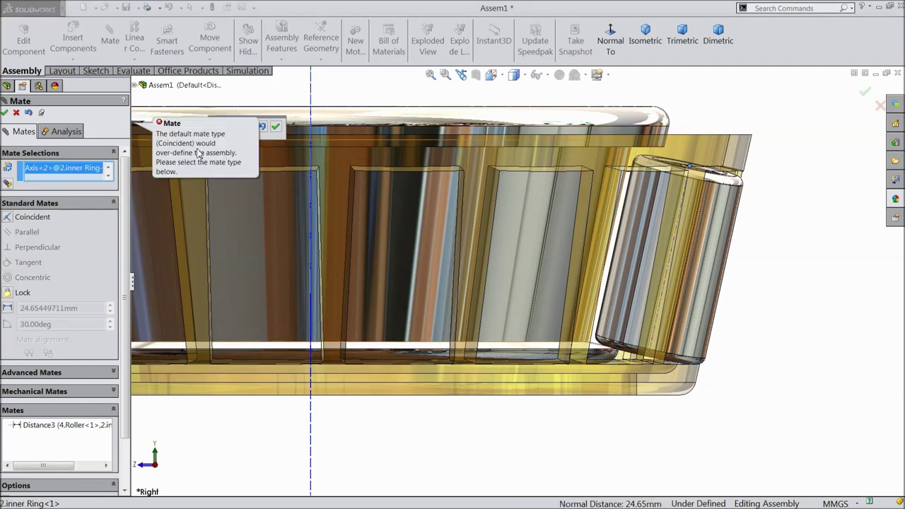
right_click(32, 174)
click(67, 180)
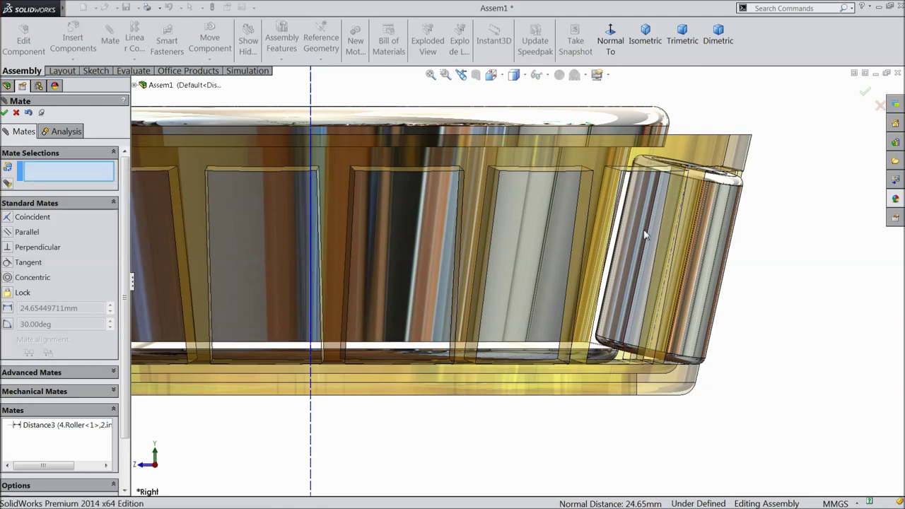
click(691, 171)
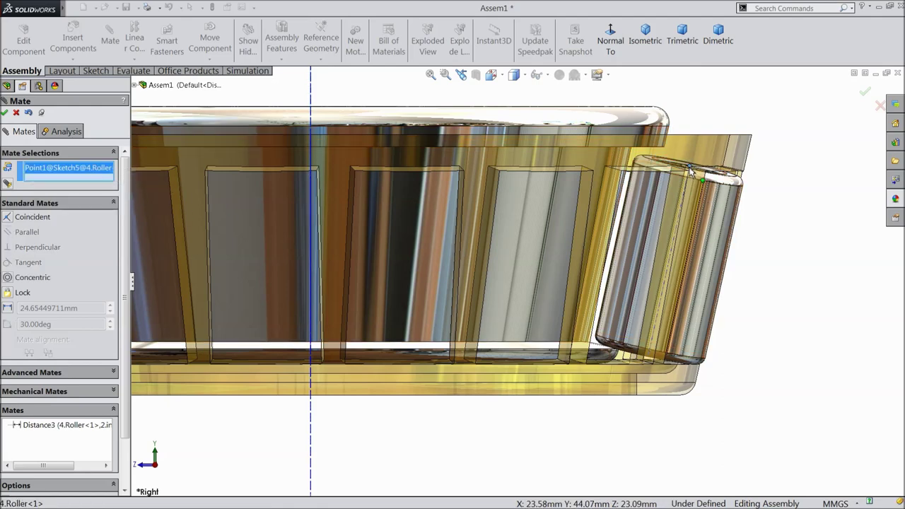
click(310, 314)
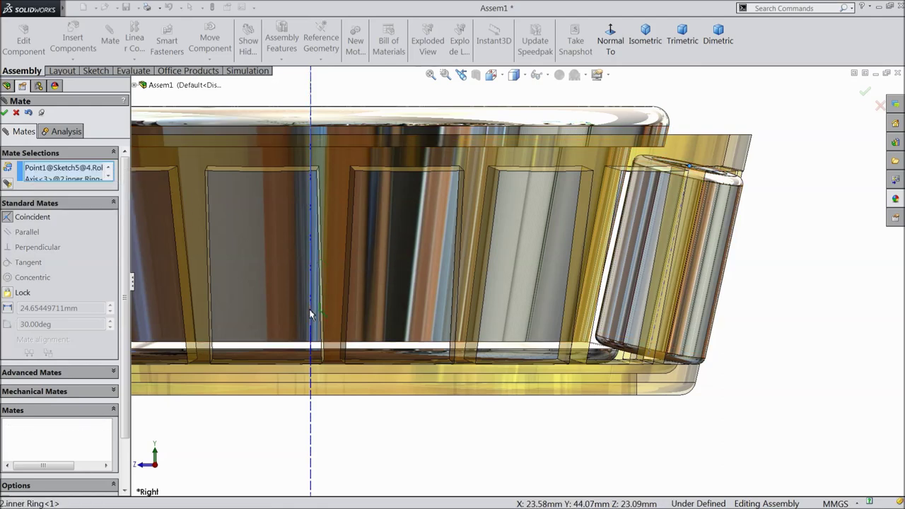
click(16, 113)
Step: Turn off the cage's transparency
key(z)
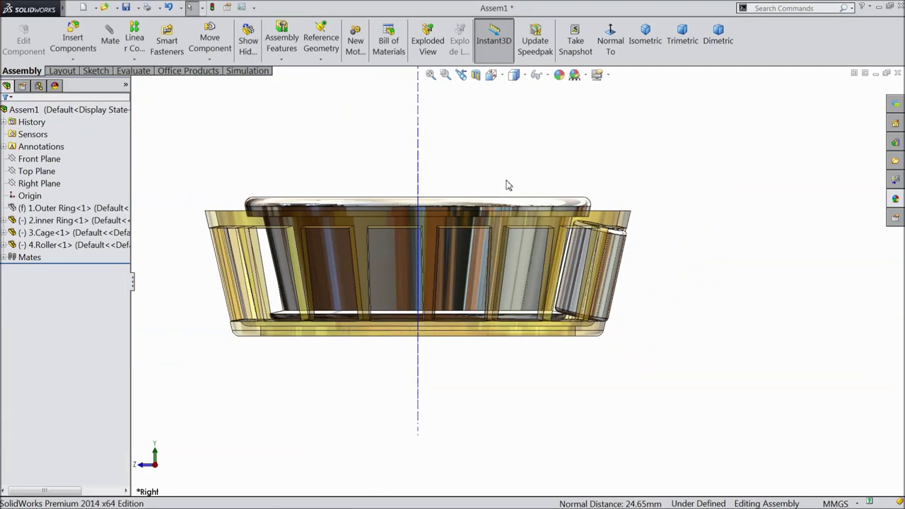
key(ctrl+7)
scroll(604, 201, down, 4)
click(596, 180)
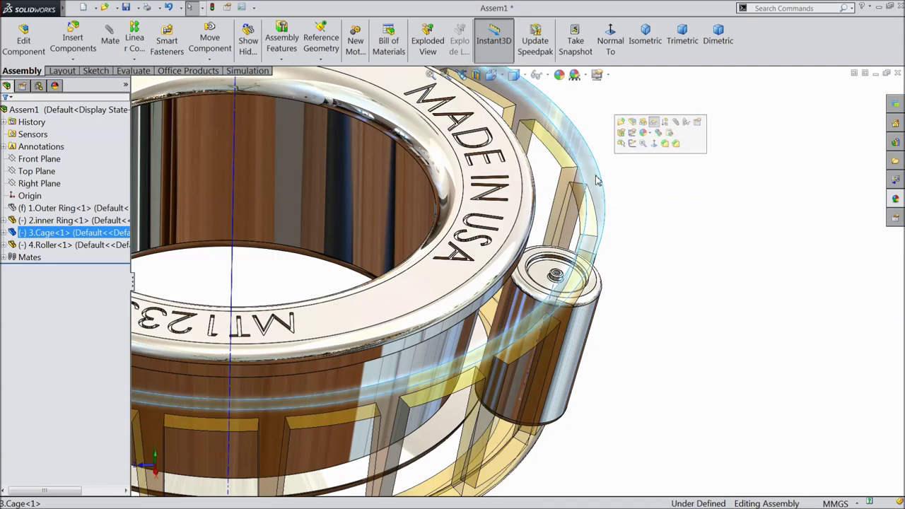
click(654, 124)
click(644, 294)
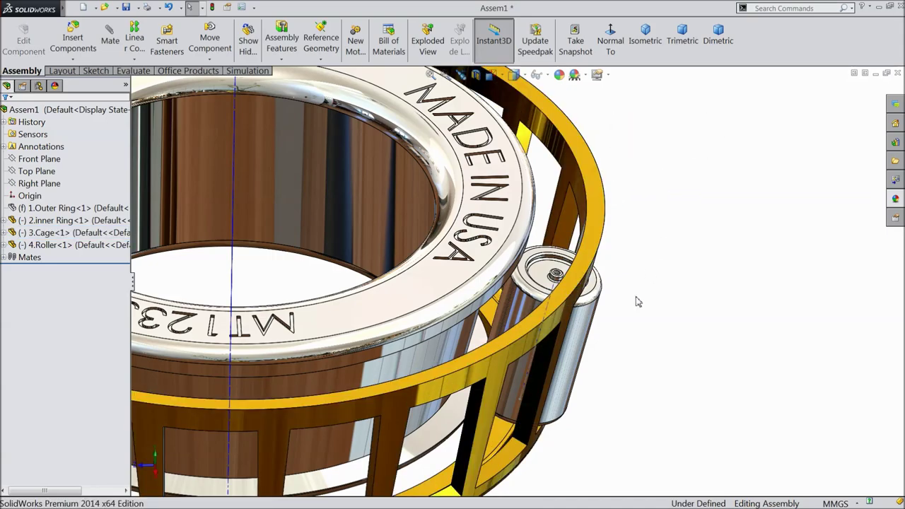
Step: Hide the temporary axes in the assembly
key(f)
middle_drag(614, 357, 589, 338)
click(547, 76)
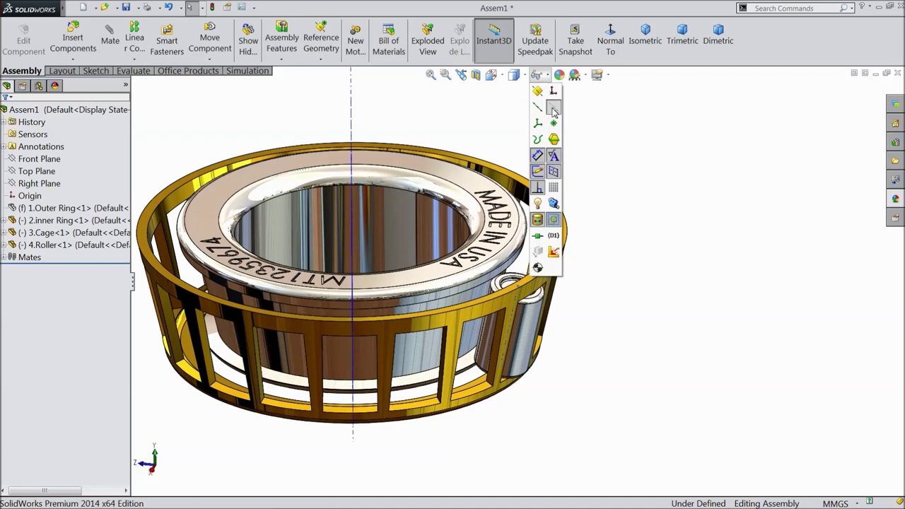
click(554, 110)
Step: Examine the roller's fit between the inner ring and the cage pocket, up close and from directly above
middle_drag(625, 196, 588, 313)
scroll(588, 313, down, 5)
click(475, 344)
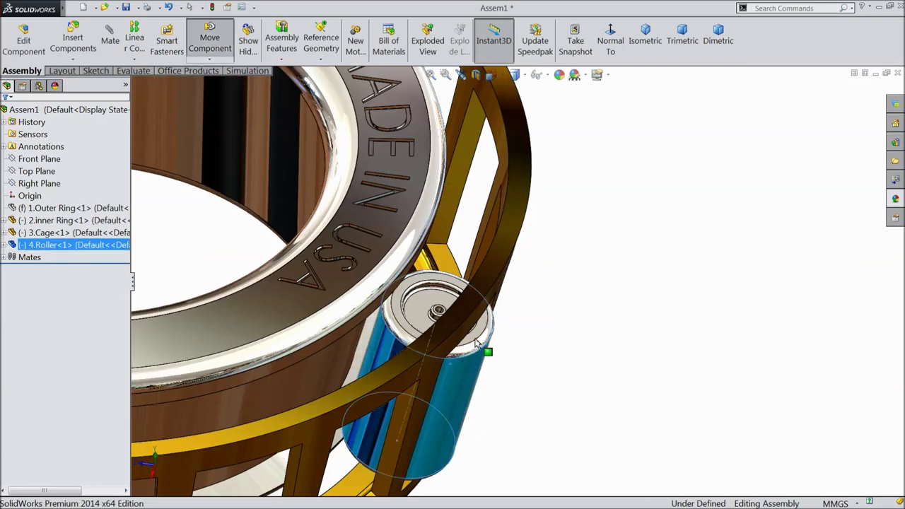
middle_drag(442, 380, 435, 306)
click(434, 307)
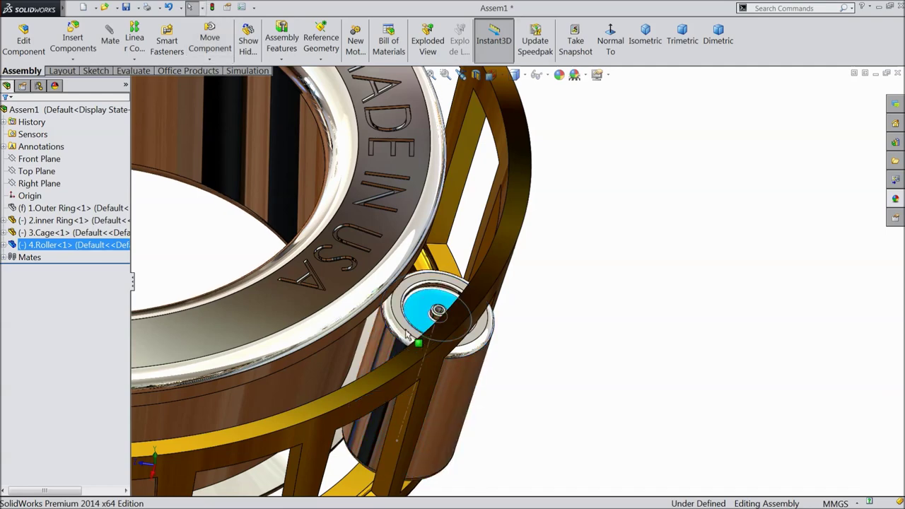
scroll(391, 359, down, 3)
click(414, 264)
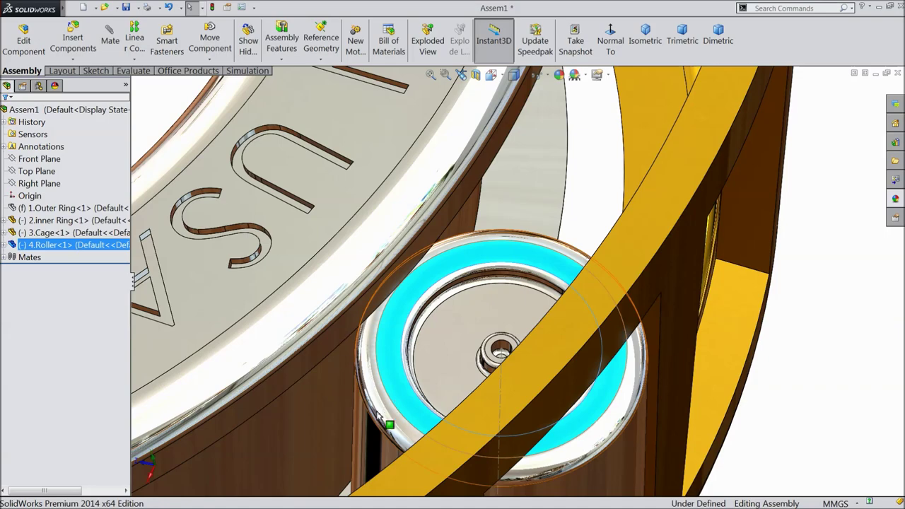
scroll(439, 389, up, 6)
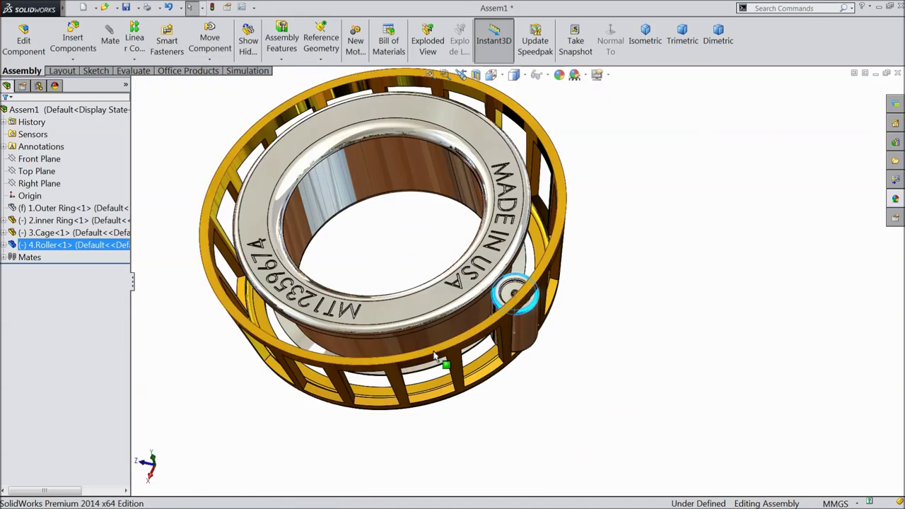
click(461, 344)
drag(461, 344, 545, 277)
scroll(545, 277, down, 5)
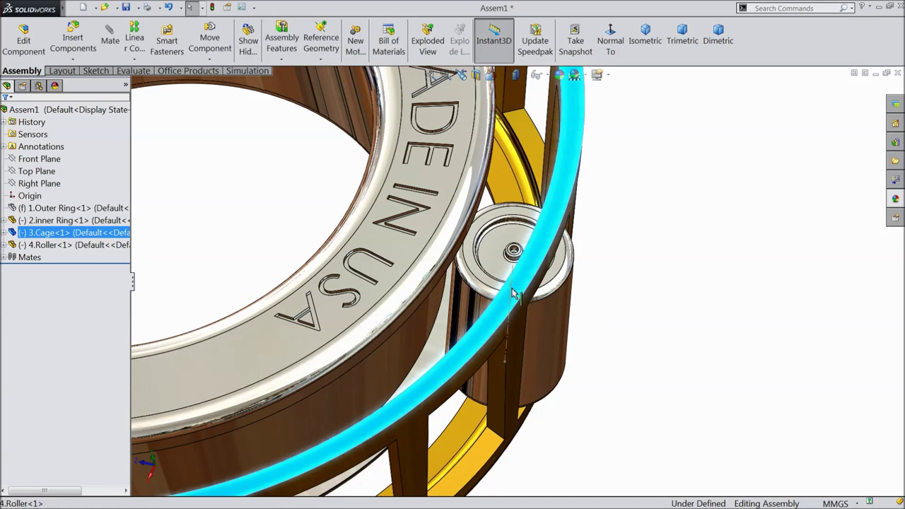
click(529, 267)
click(550, 260)
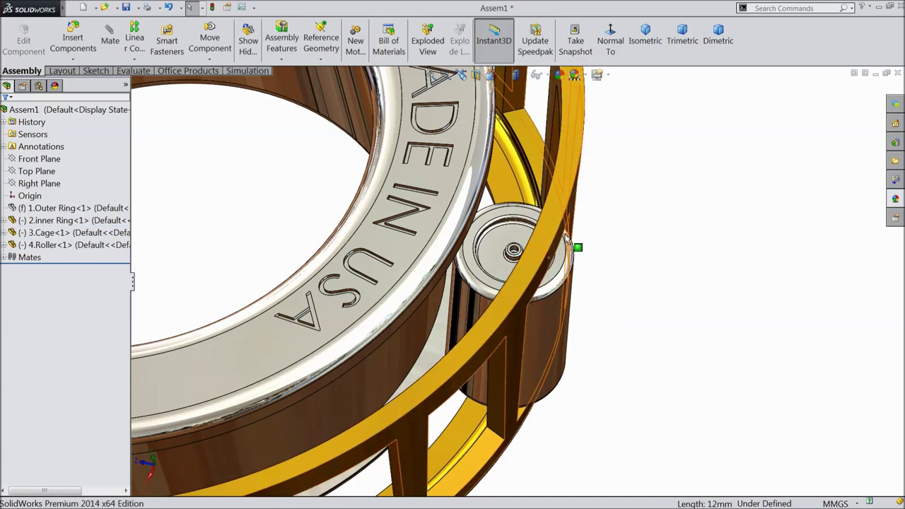
click(611, 42)
click(645, 39)
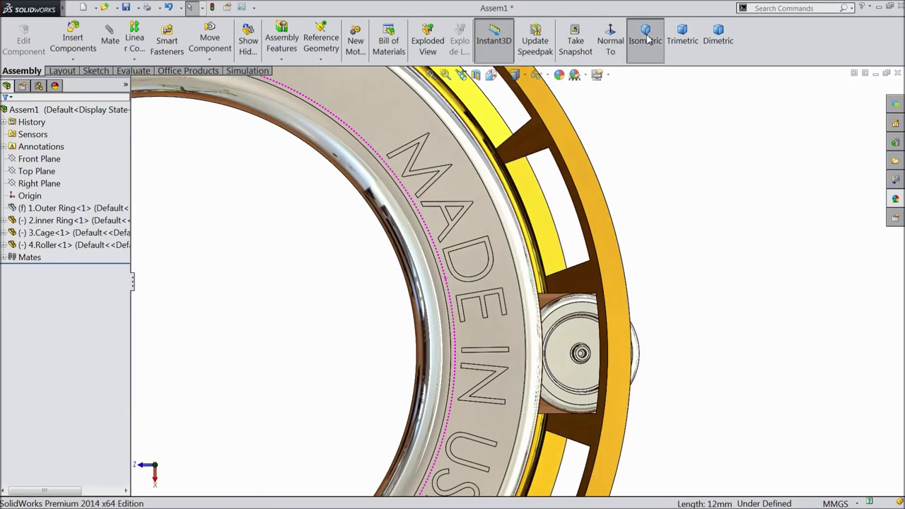
Step: Create a circular component pattern of the roller around the inner ring's bore face, with 18 equally spaced instances over 360 degrees
middle_drag(628, 271, 716, 248)
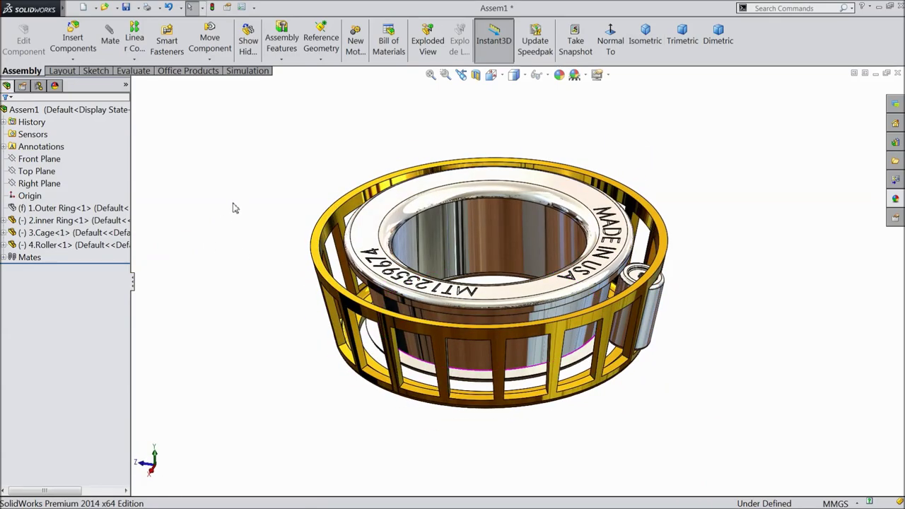
scroll(521, 318, down, 4)
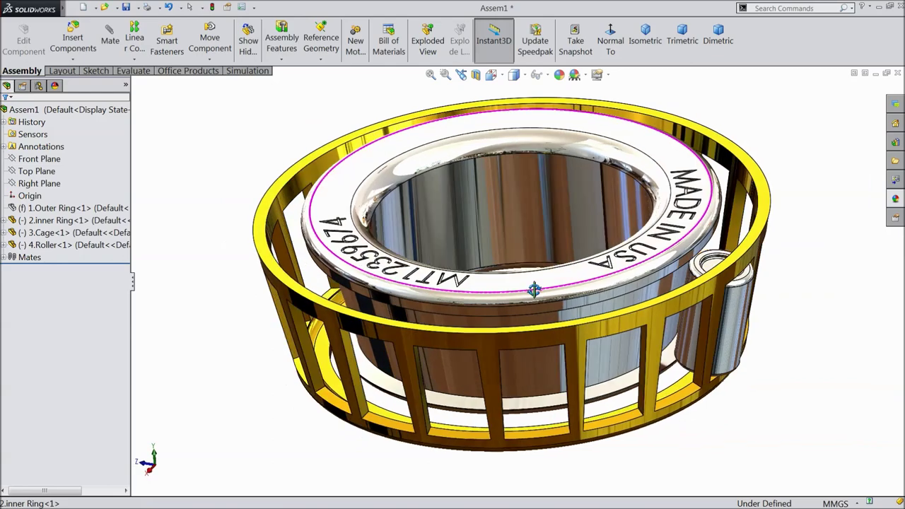
scroll(534, 290, up, 3)
click(65, 114)
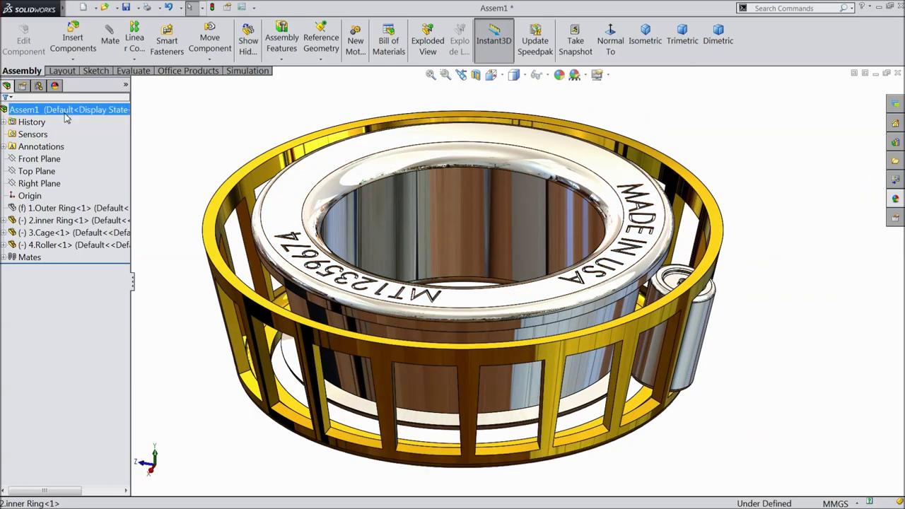
click(134, 61)
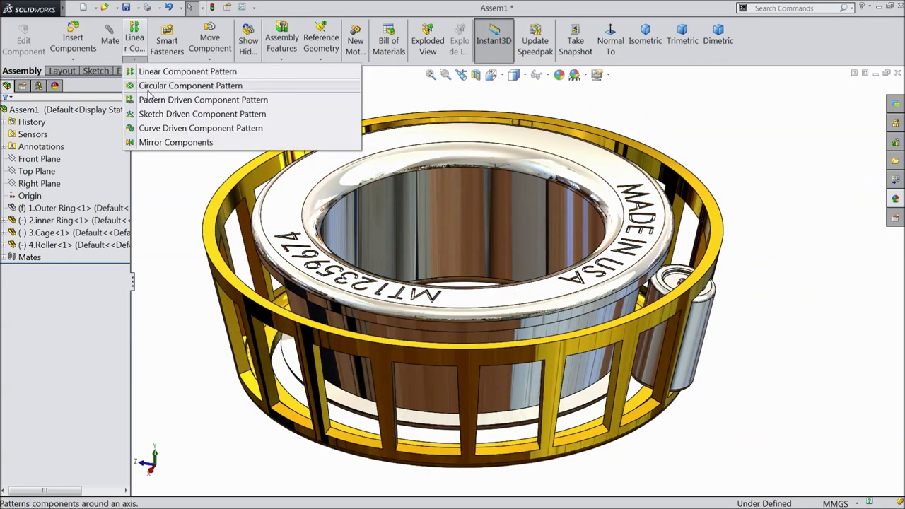
click(158, 87)
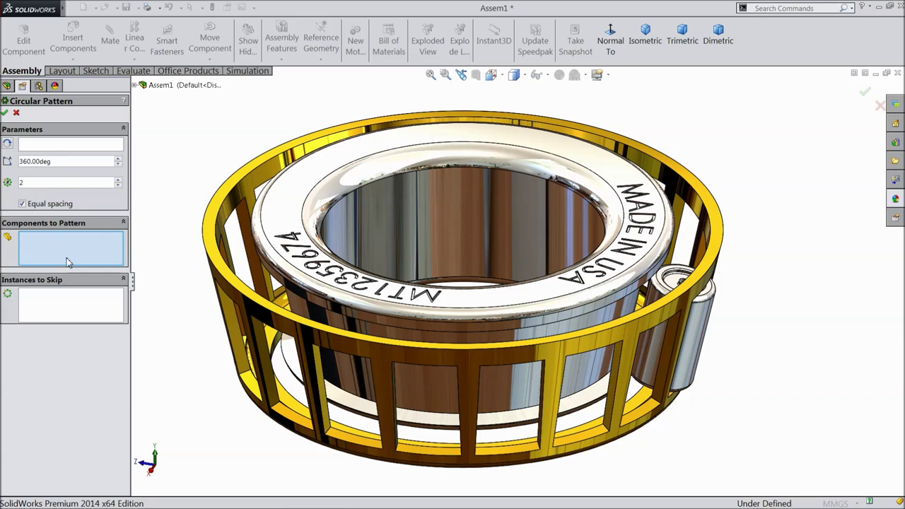
click(696, 326)
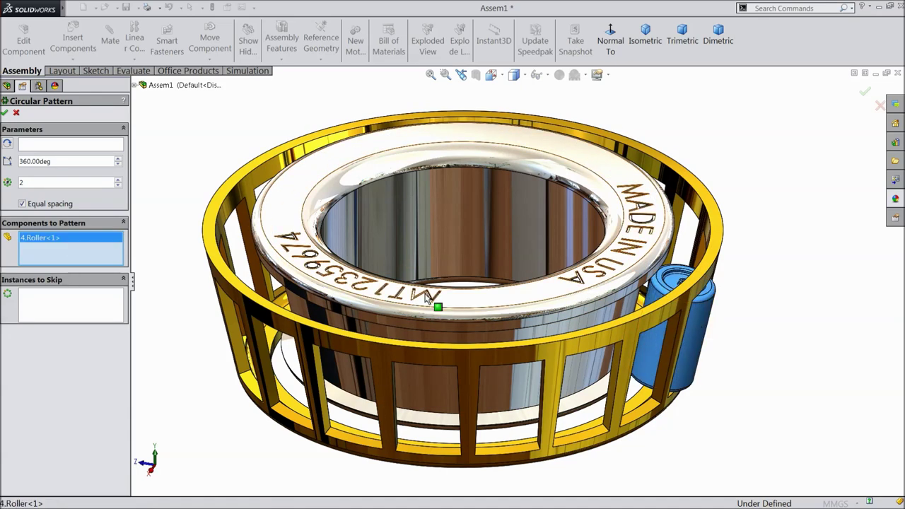
click(78, 147)
click(420, 233)
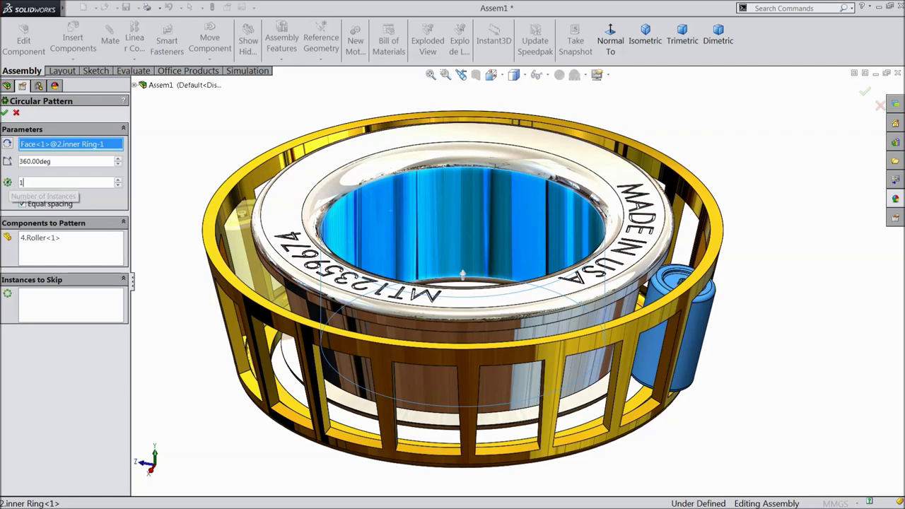
Step: Show the hidden outer ring in the assembly and toggle the perspective display
middle_drag(210, 164, 266, 309)
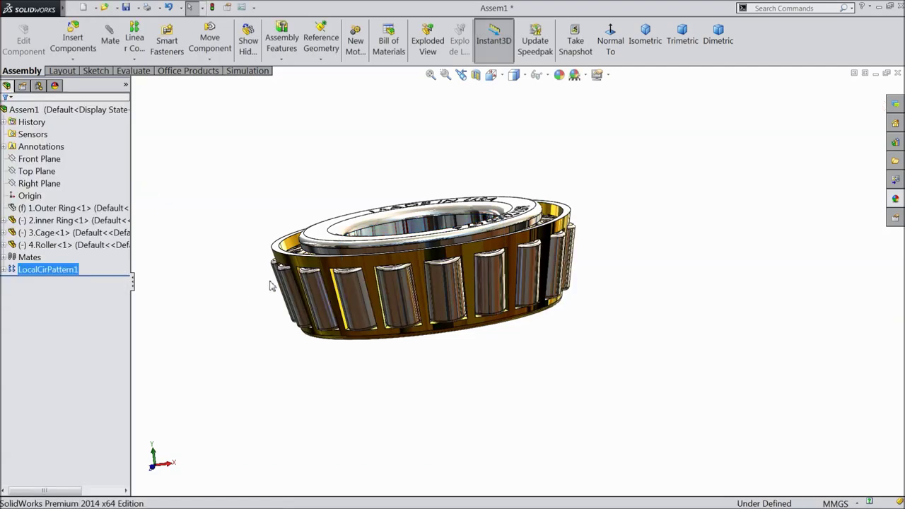
scroll(398, 309, down, 5)
middle_drag(398, 382, 436, 271)
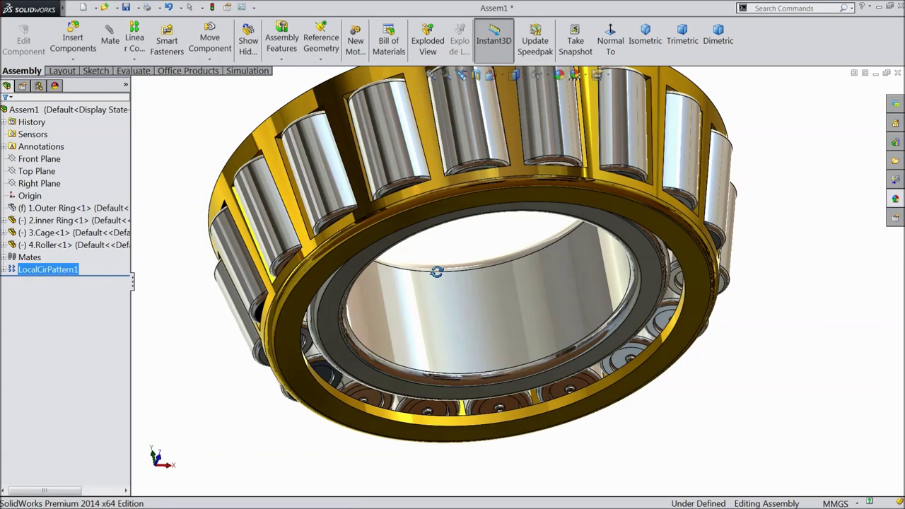
click(480, 202)
drag(550, 208, 365, 281)
middle_drag(365, 281, 306, 445)
click(49, 208)
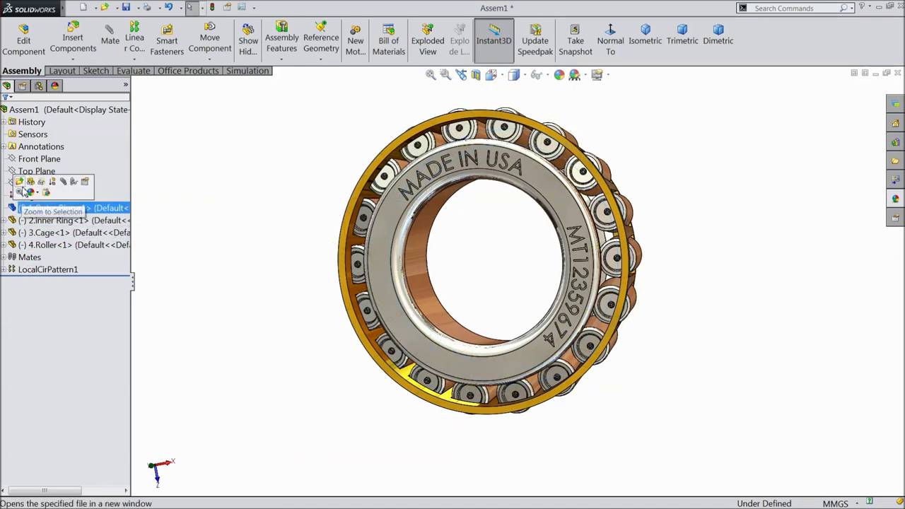
click(30, 183)
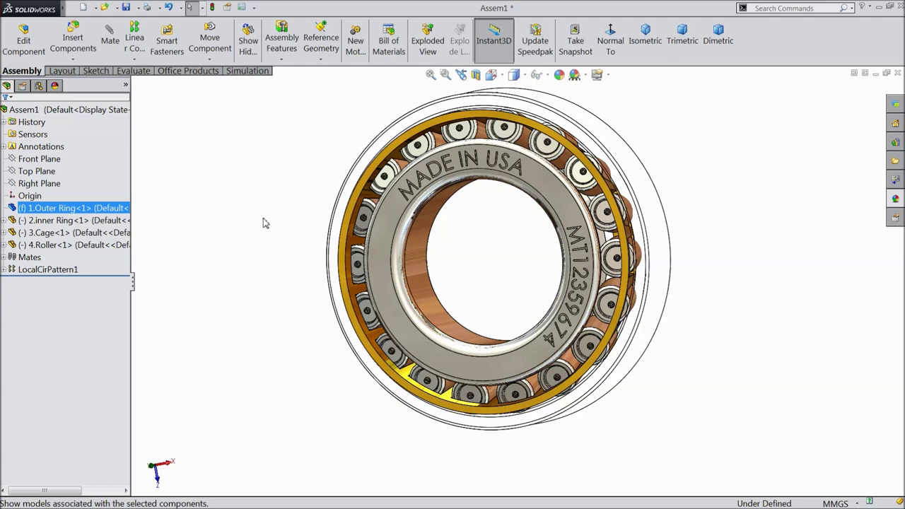
click(248, 252)
middle_drag(246, 268, 238, 299)
scroll(485, 238, down, 2)
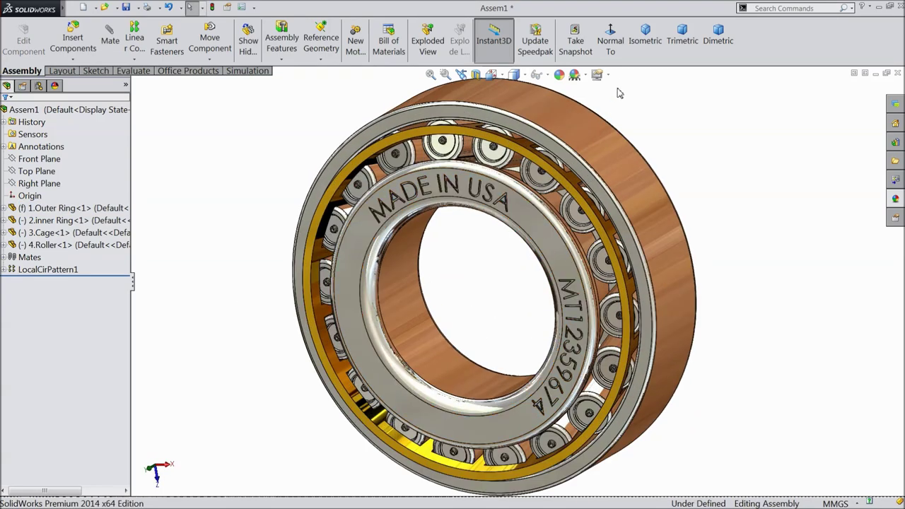
click(597, 74)
click(623, 134)
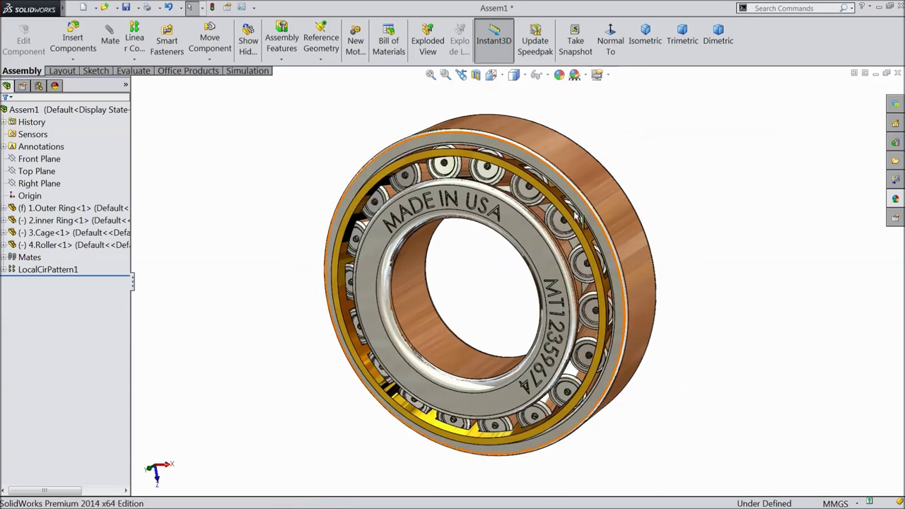
Step: Turn the inner ring and the cage with its rollers inside the outer ring to test their rotation
drag(541, 247, 542, 359)
drag(417, 303, 453, 249)
click(521, 141)
click(517, 180)
drag(517, 180, 534, 189)
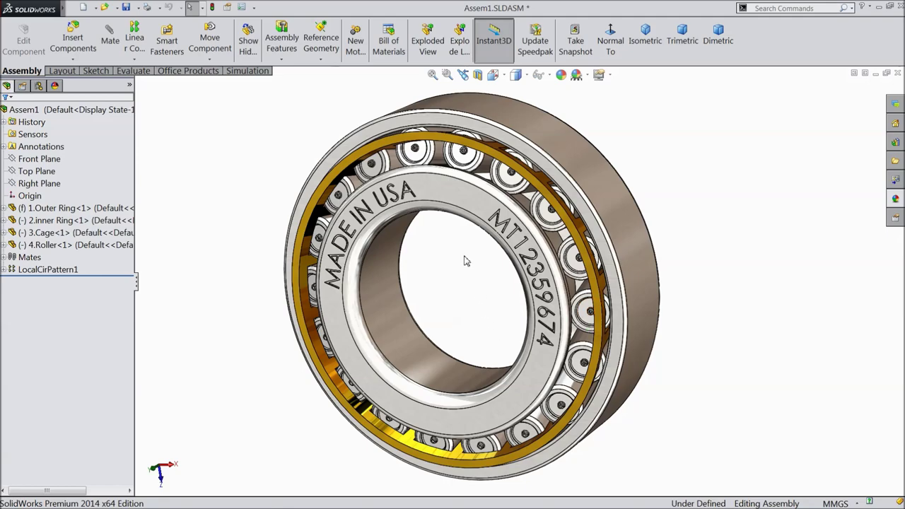
mouse_move(485, 147)
mouse_down()
mouse_move(537, 212)
mouse_move(549, 308)
mouse_move(452, 435)
mouse_move(374, 246)
mouse_move(425, 205)
mouse_up()
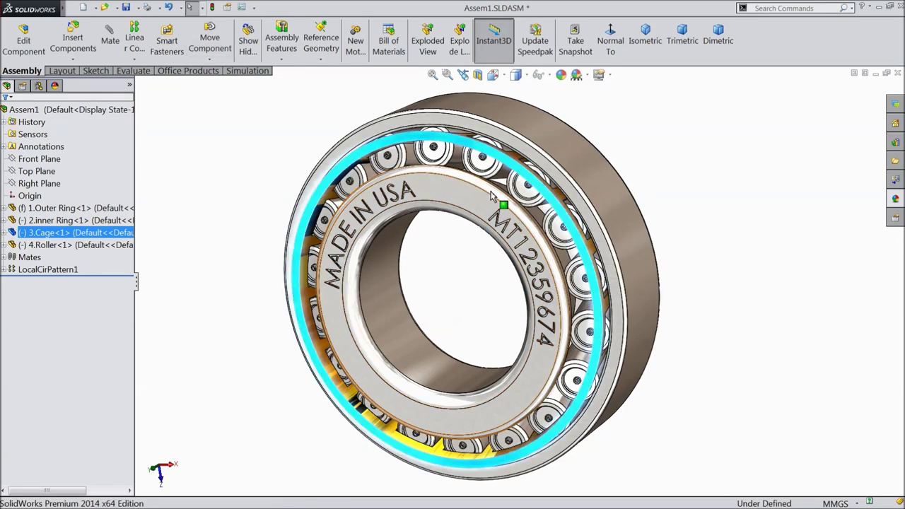
middle_drag(658, 145, 608, 191)
scroll(673, 179, up, 2)
scroll(509, 250, down, 3)
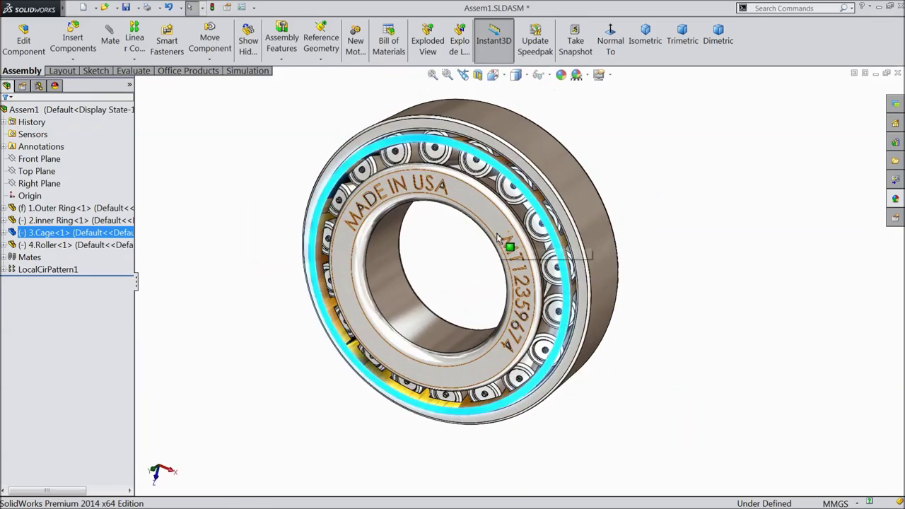
click(447, 262)
drag(450, 212, 493, 219)
click(441, 263)
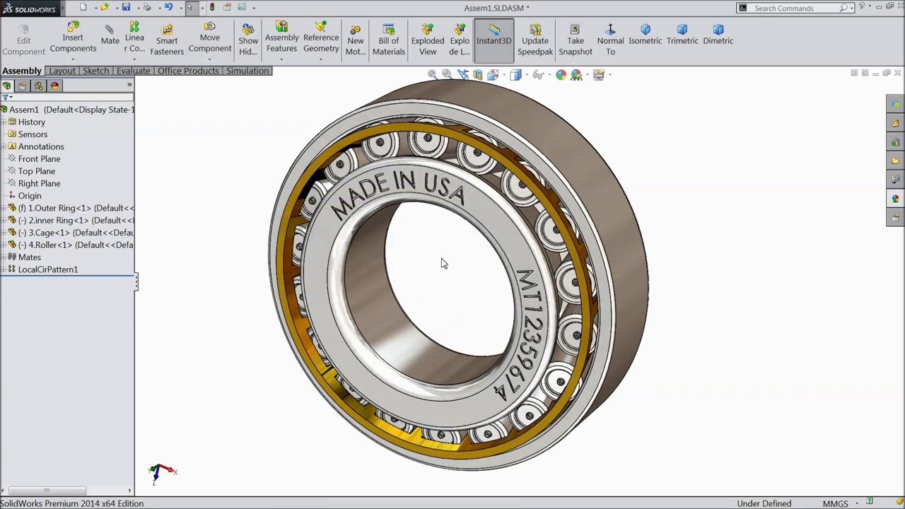
middle_drag(438, 263, 445, 251)
Step: Turn on the MotionManager and set Motion Study 2 to the Motion Analysis study type
right_click(775, 41)
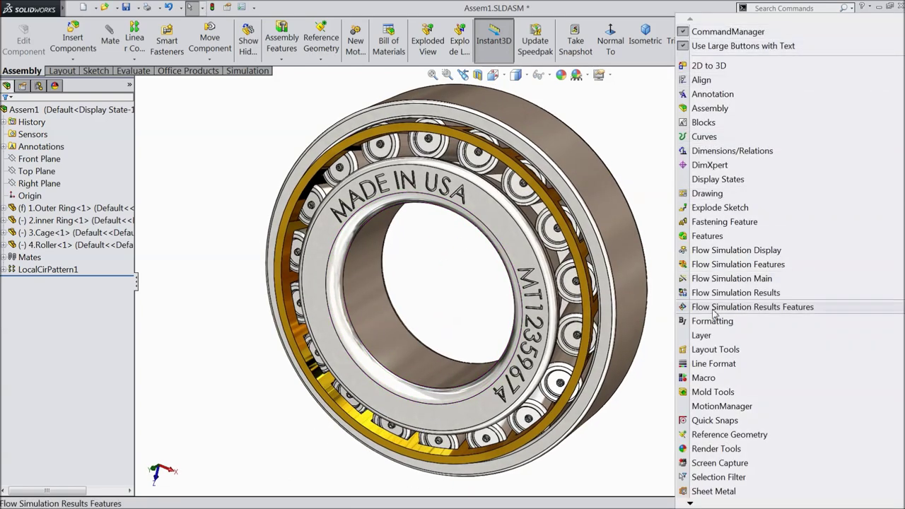
click(705, 408)
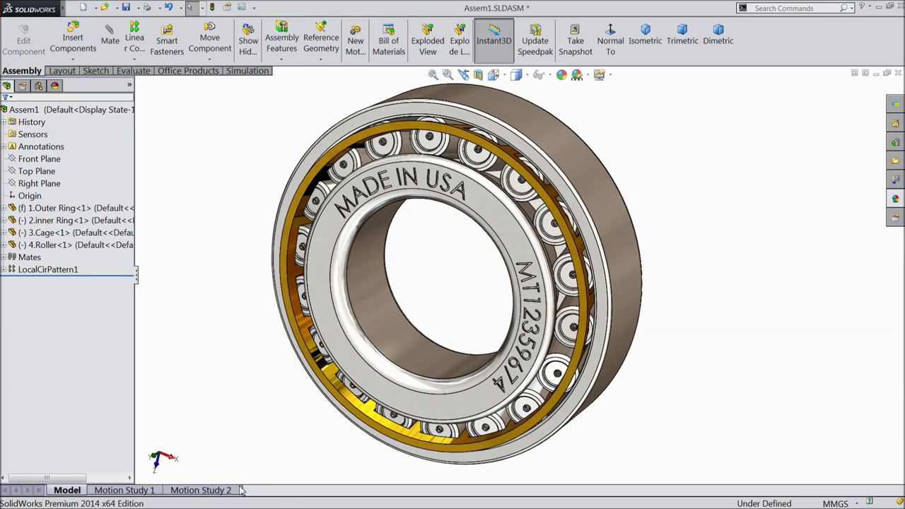
click(203, 490)
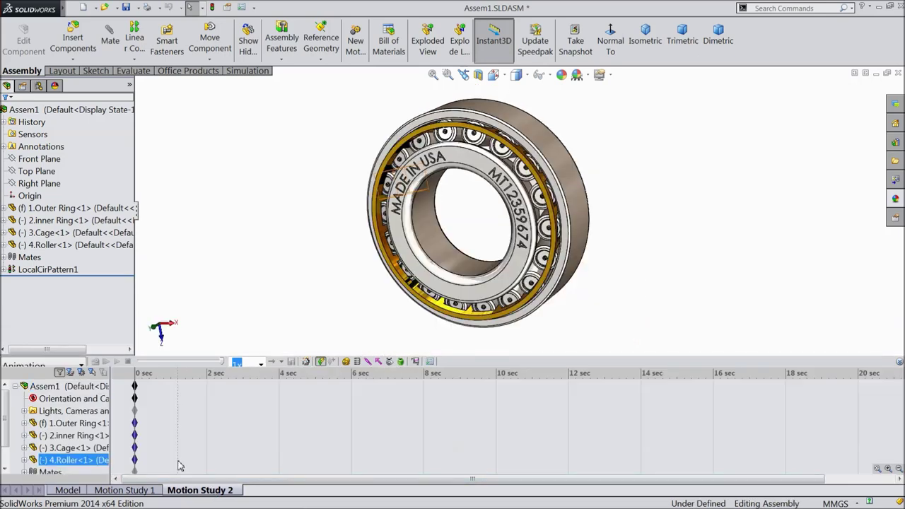
click(77, 367)
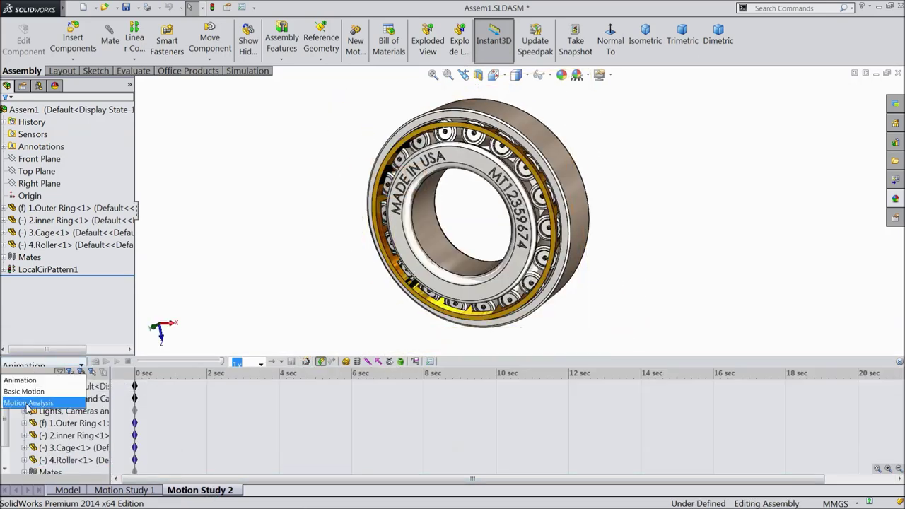
click(28, 403)
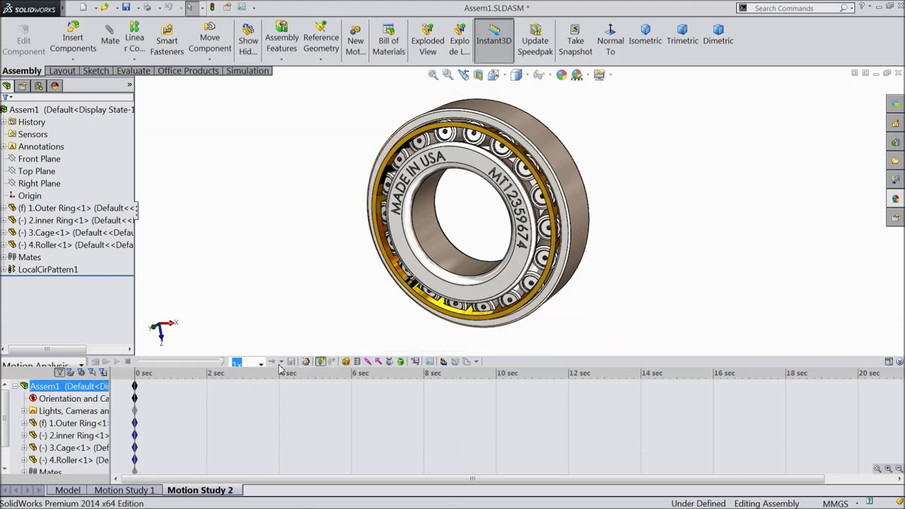
Step: Add a constant-speed rotary motor to the bore face of the inner ring
click(346, 362)
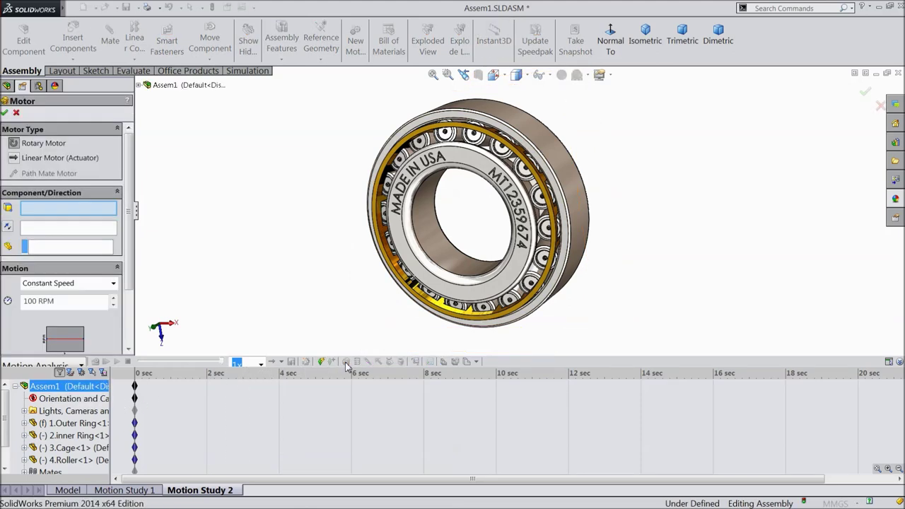
click(428, 251)
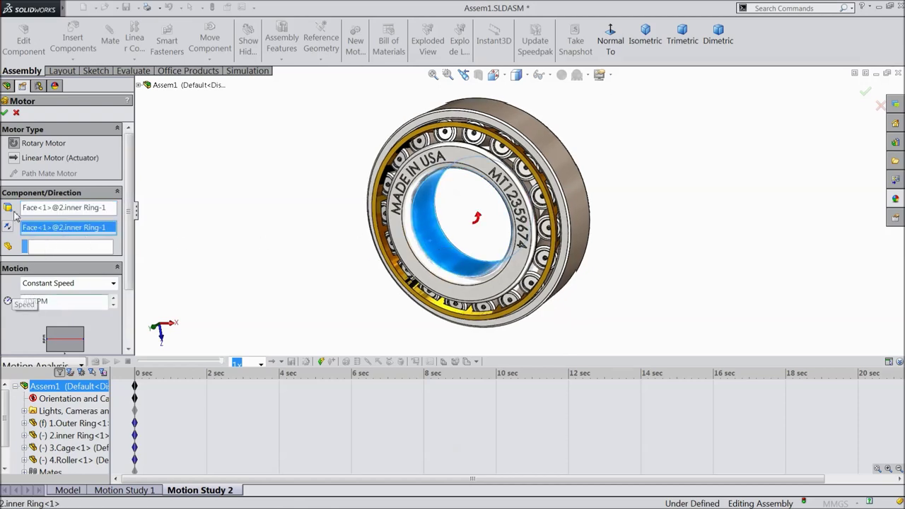
click(5, 113)
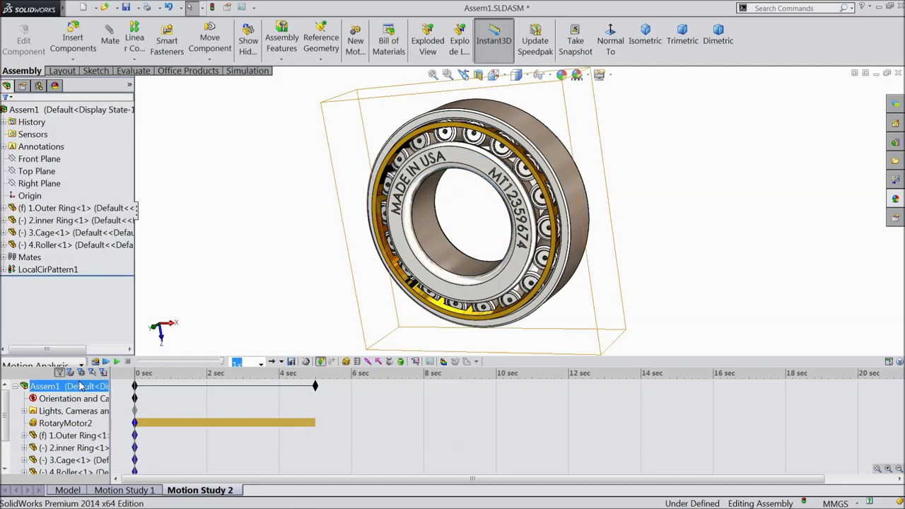
Step: Calculate the motion study and collapse the MotionManager timeline
click(95, 361)
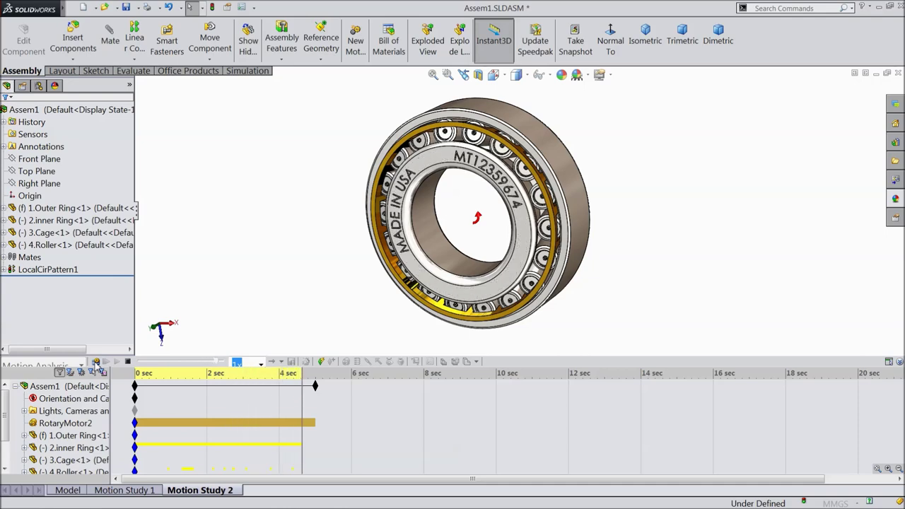
click(477, 398)
key(Up)
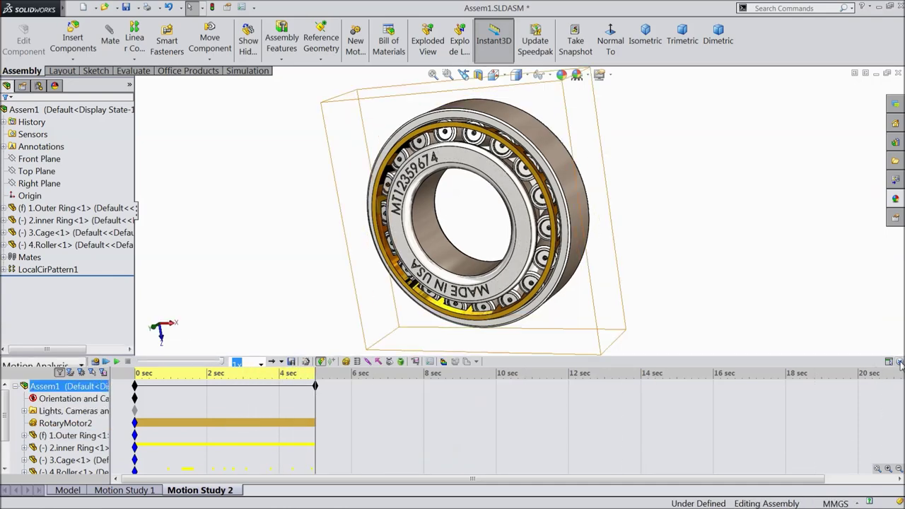
click(900, 363)
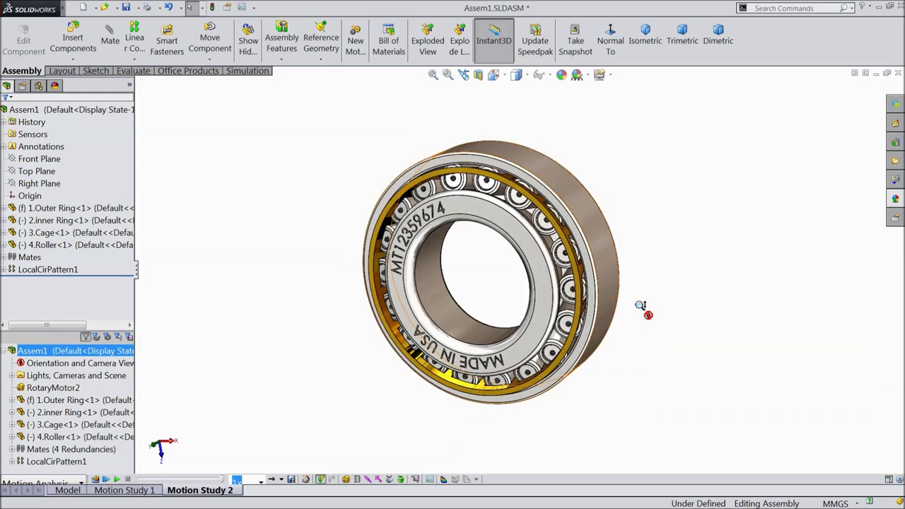
Step: Start an exploded view and pull the inner ring about 70 mm out of the front along the bearing axis
click(428, 41)
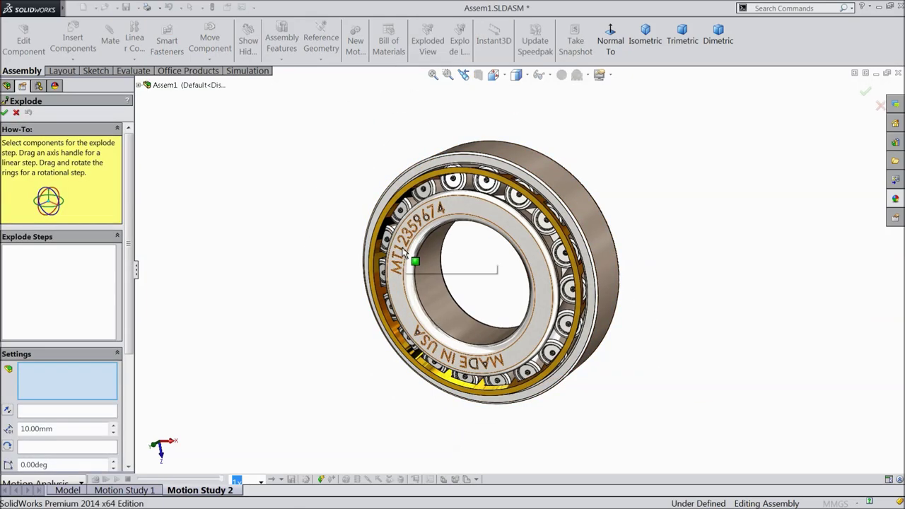
click(413, 286)
drag(494, 284, 292, 350)
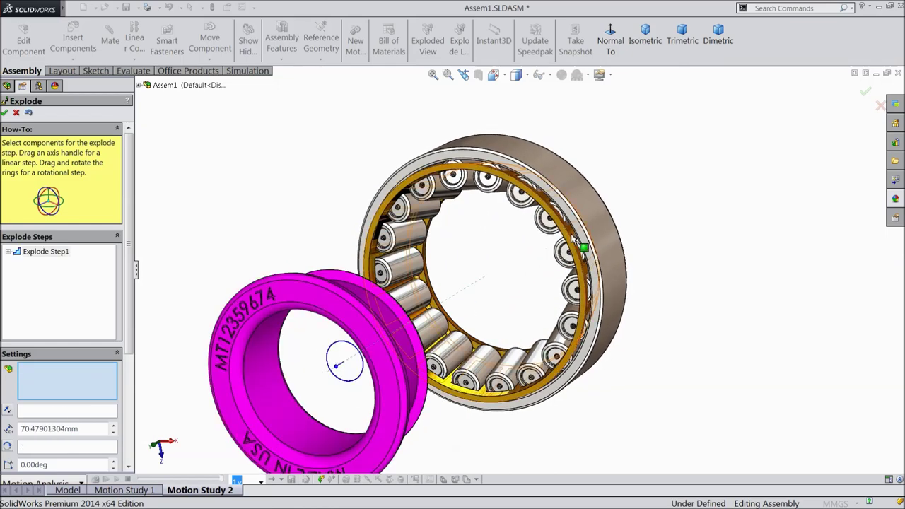
Step: Explode the outer ring about 90 mm and the cage about 65 mm backwards along the bearing axis
click(575, 250)
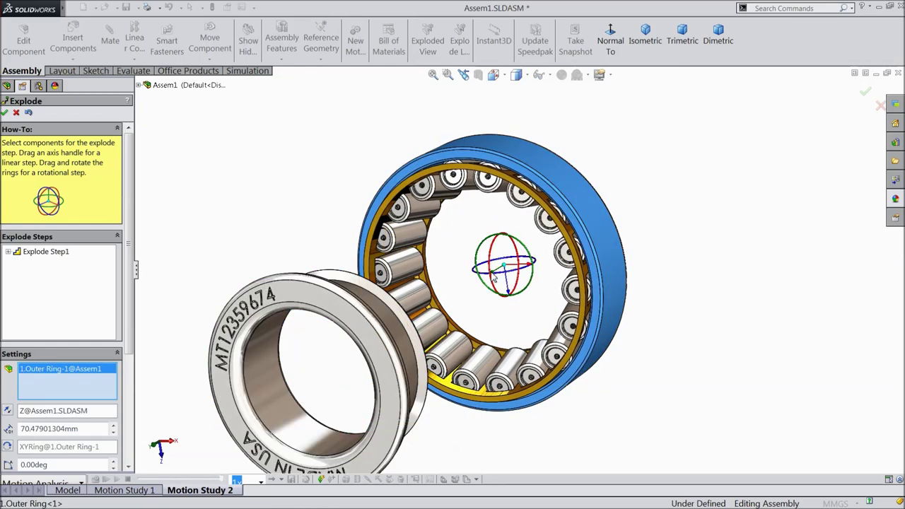
drag(498, 279, 619, 201)
click(574, 244)
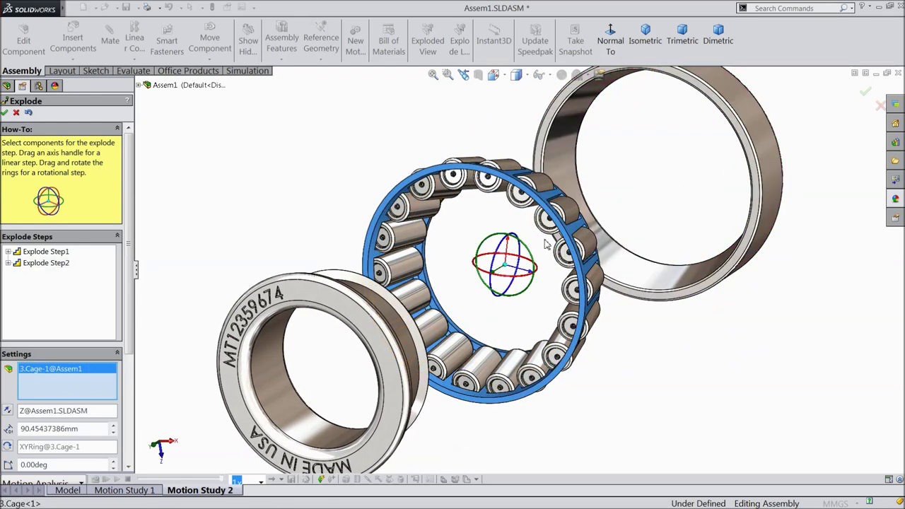
drag(499, 279, 600, 224)
Step: Select every roller around the bearing as the components of a further explode step
click(559, 221)
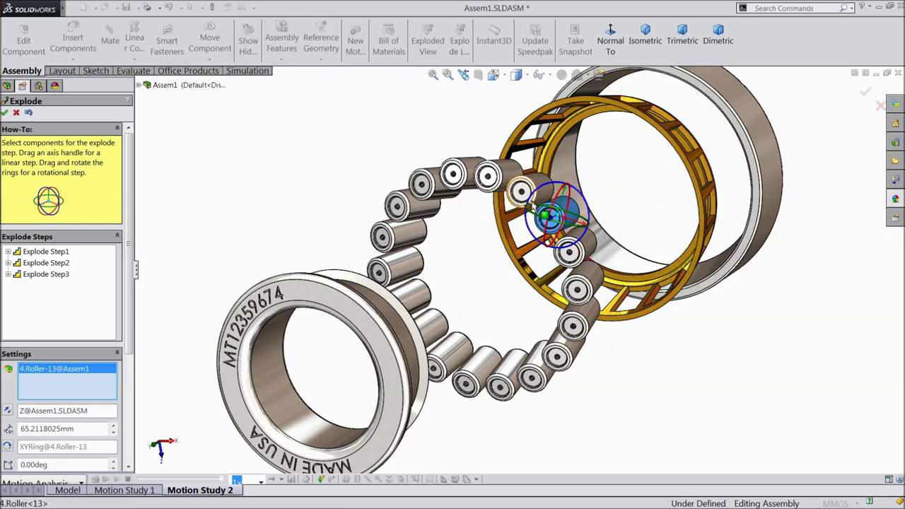
click(521, 192)
click(488, 177)
click(453, 175)
click(421, 185)
click(398, 205)
click(396, 234)
click(400, 282)
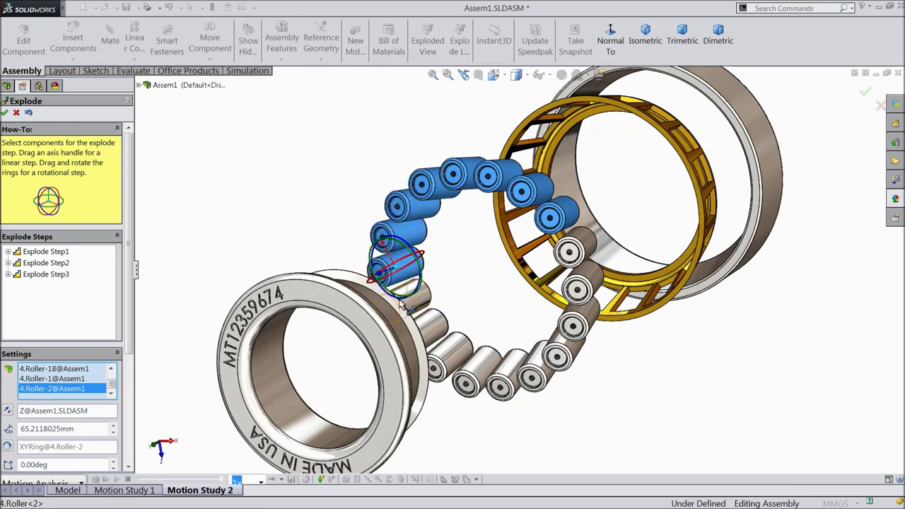
click(417, 312)
click(433, 332)
click(458, 364)
click(498, 385)
click(543, 361)
click(533, 371)
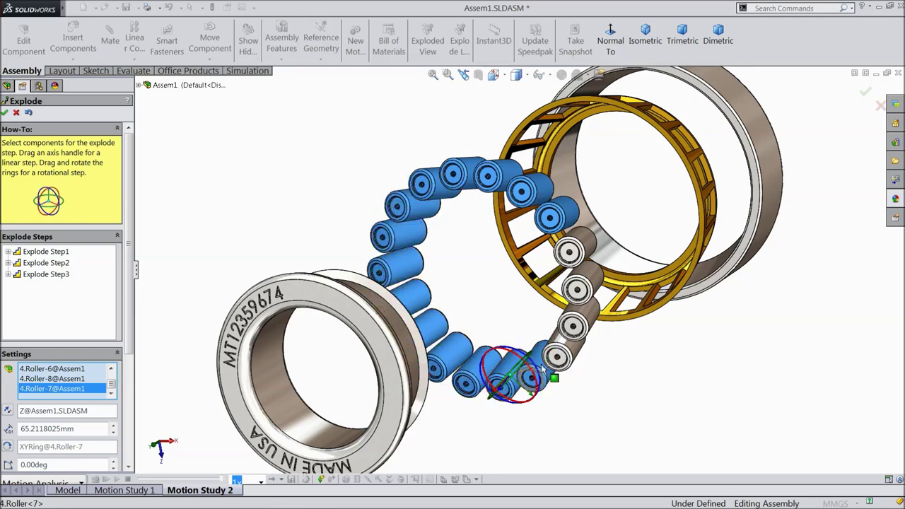
click(557, 357)
click(573, 325)
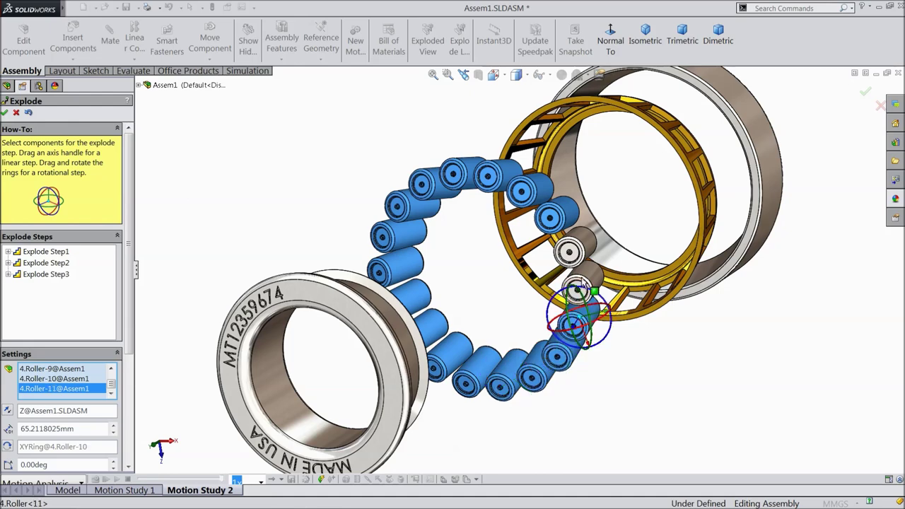
click(578, 255)
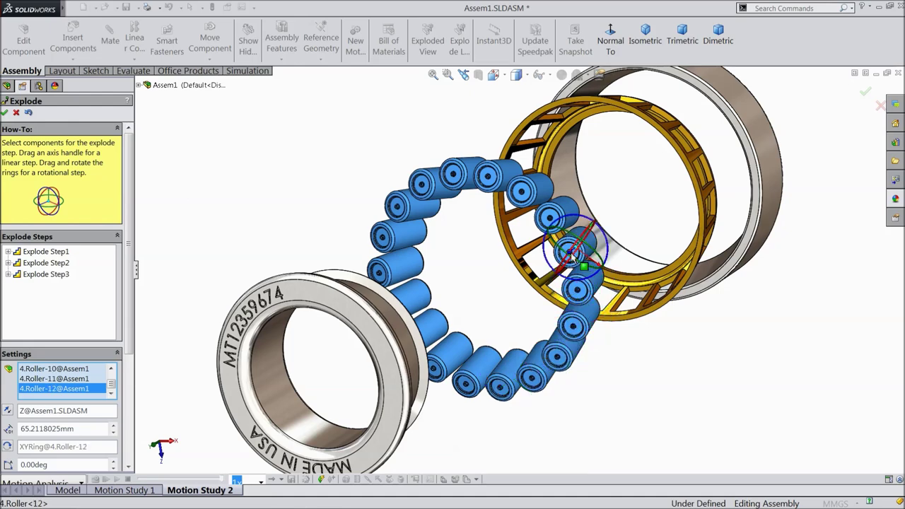
Step: Clear the cage and outer ring from the explode selection and reselect the dropped roller
click(530, 265)
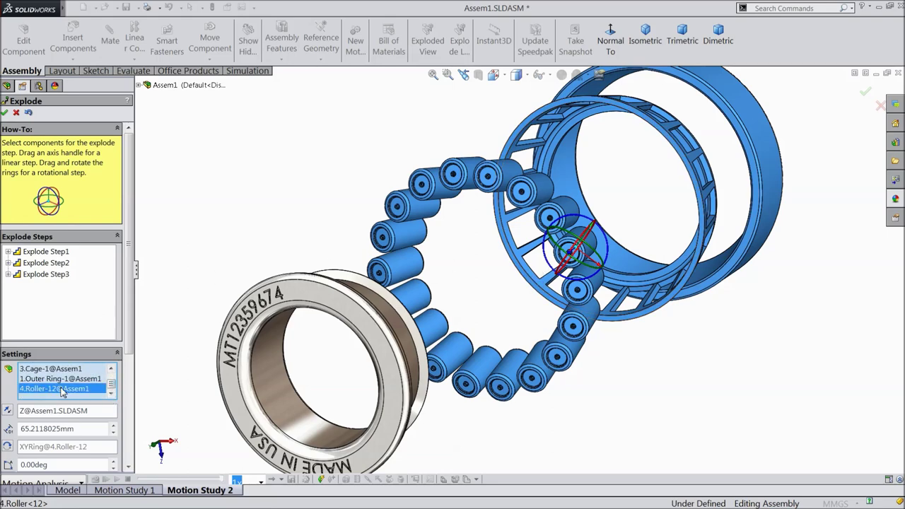
right_click(63, 392)
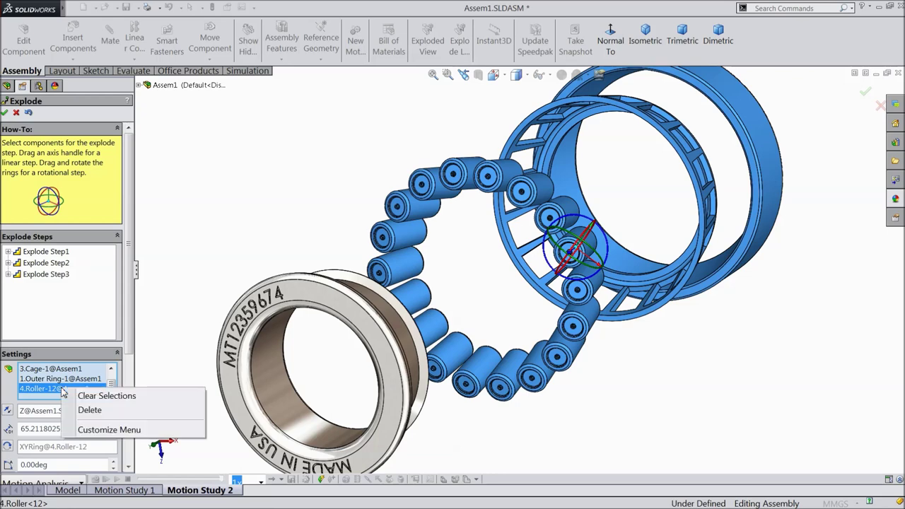
click(90, 410)
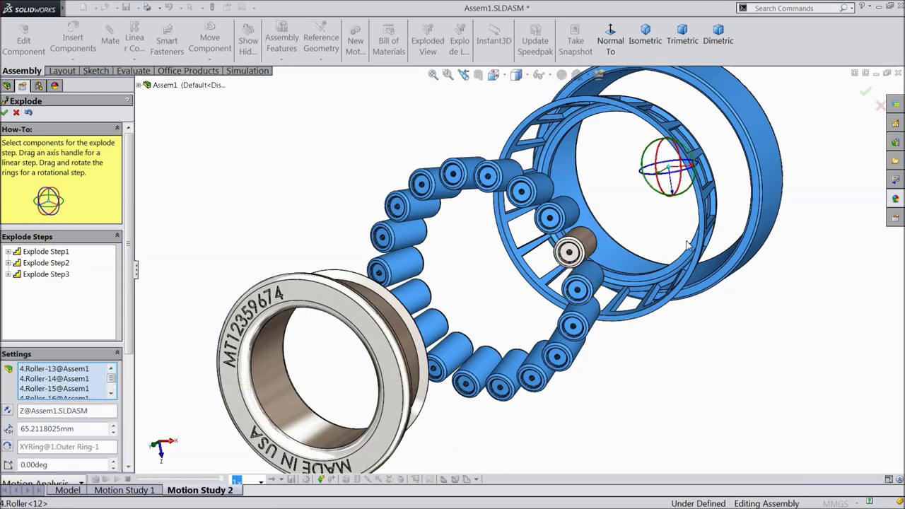
click(762, 223)
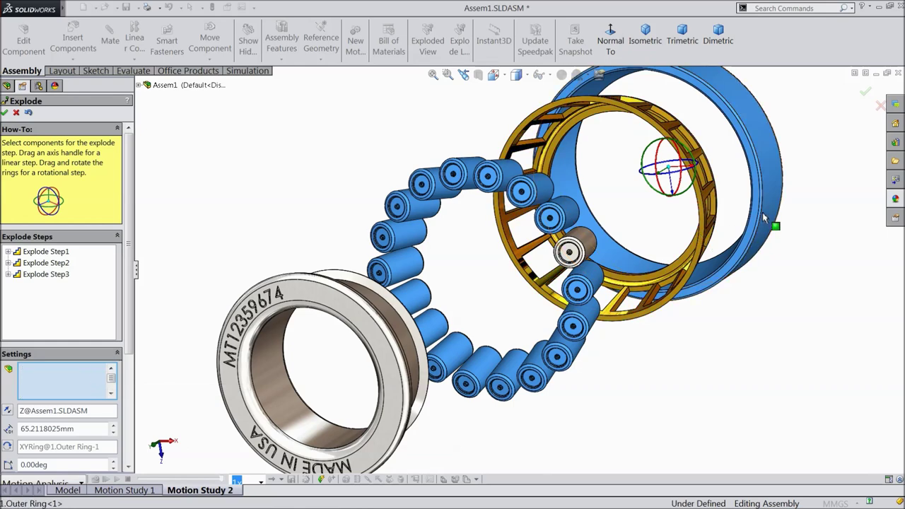
click(570, 251)
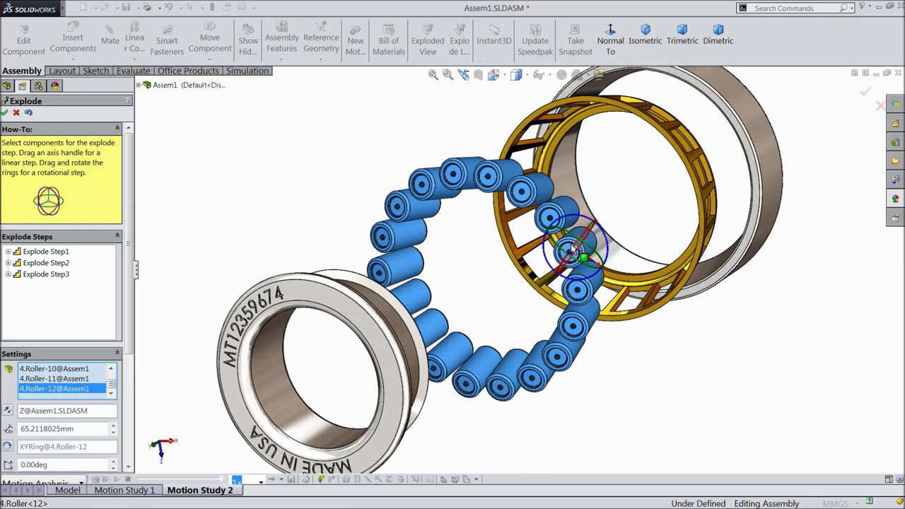
Step: Explode the rollers forward along the bearing axis, accept the exploded view and collapse the assembly
middle_drag(551, 265, 497, 285)
drag(519, 271, 445, 307)
click(5, 113)
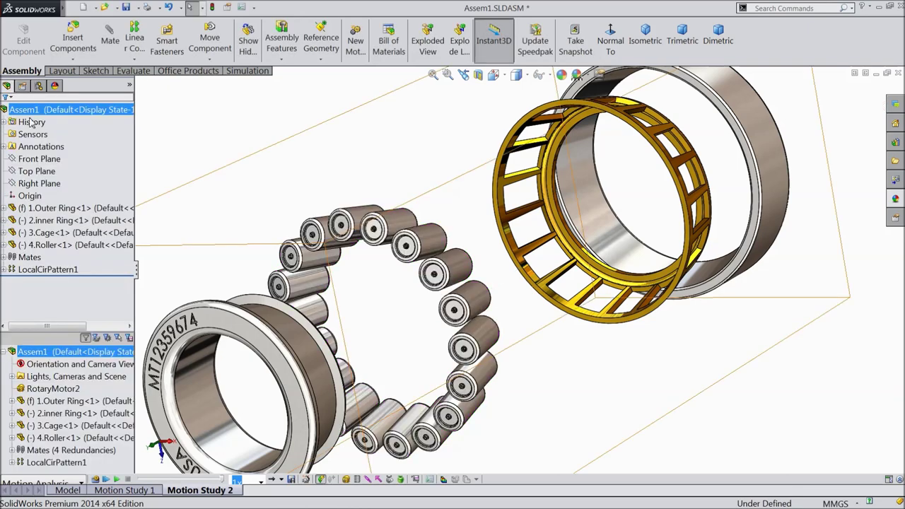
right_click(97, 115)
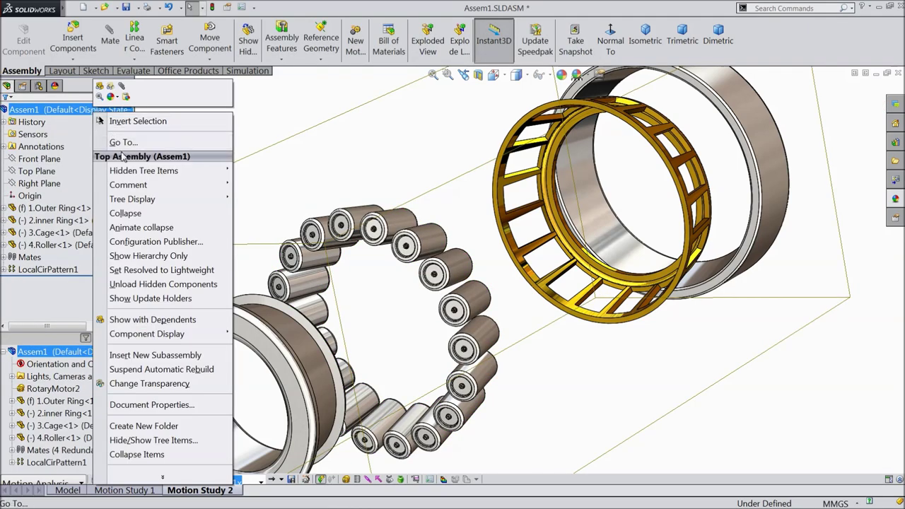
click(142, 213)
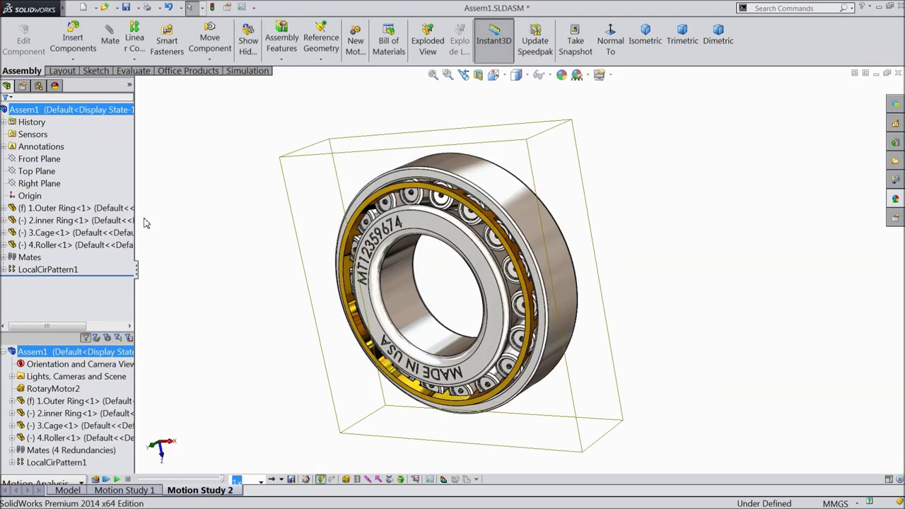
Step: Expand the motion study timeline and add an explode animation lasting 4 seconds, starting at 5 seconds
click(900, 480)
click(574, 248)
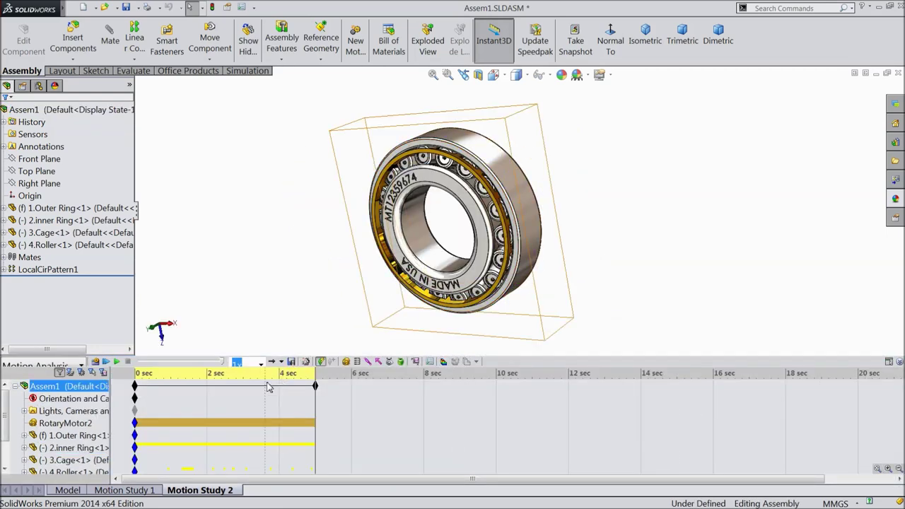
click(307, 362)
click(422, 200)
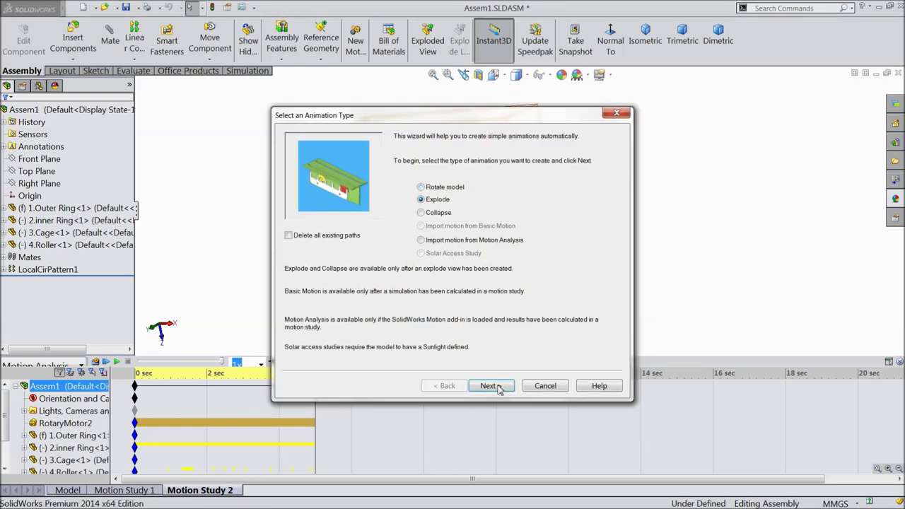
click(495, 387)
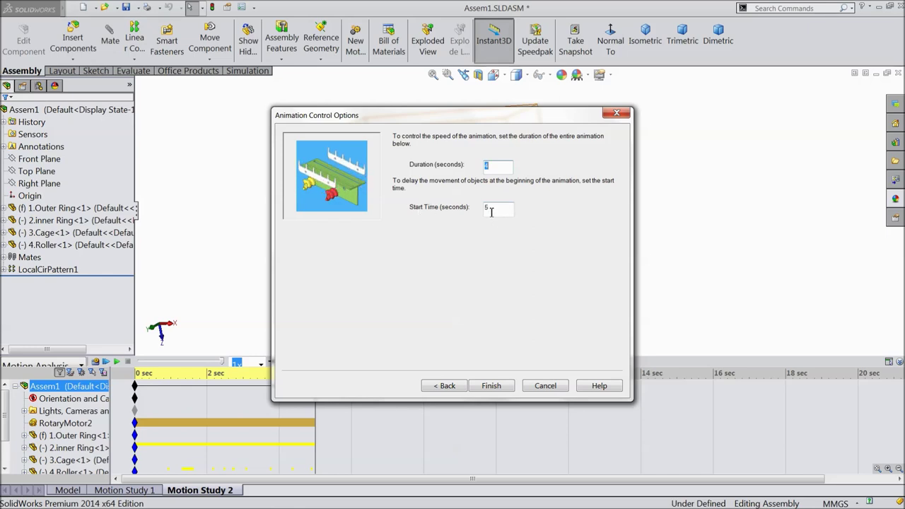
click(498, 387)
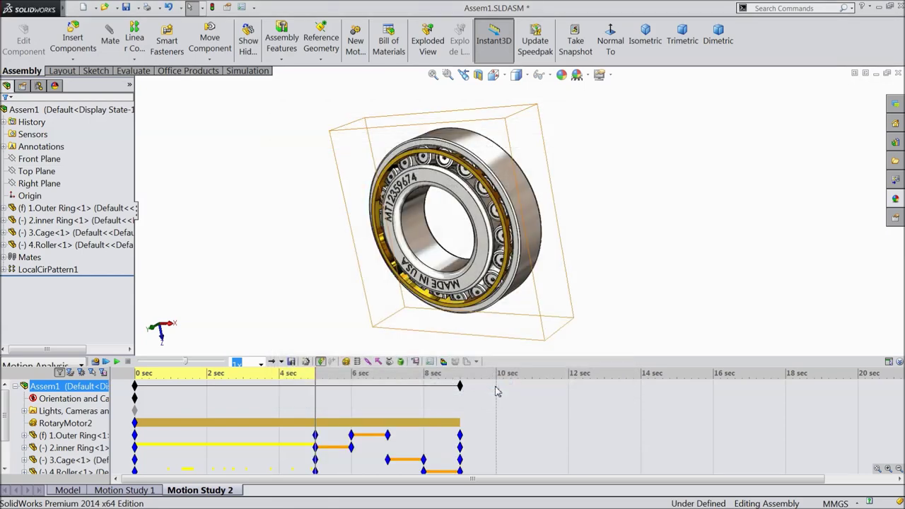
Step: Add a collapse animation lasting 4 seconds with a start time of 10 seconds
click(308, 363)
click(422, 212)
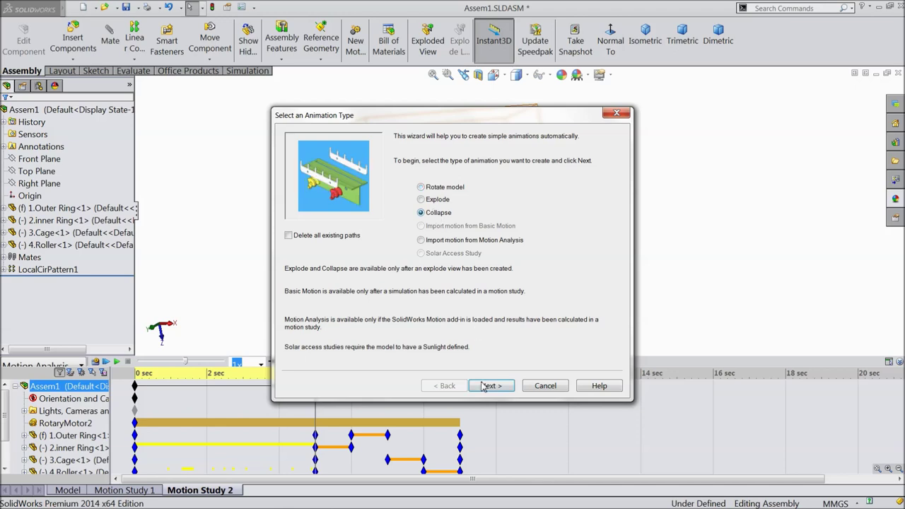
click(486, 386)
click(486, 167)
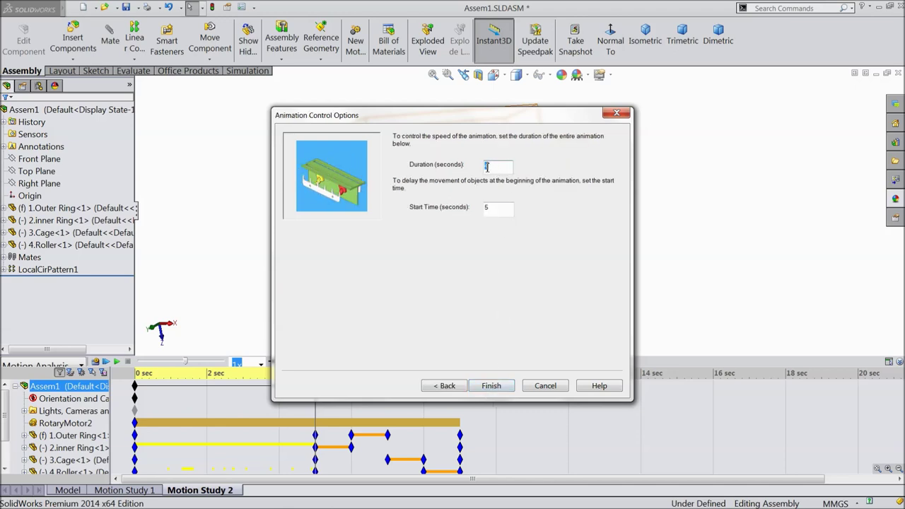
click(494, 207)
text(10)
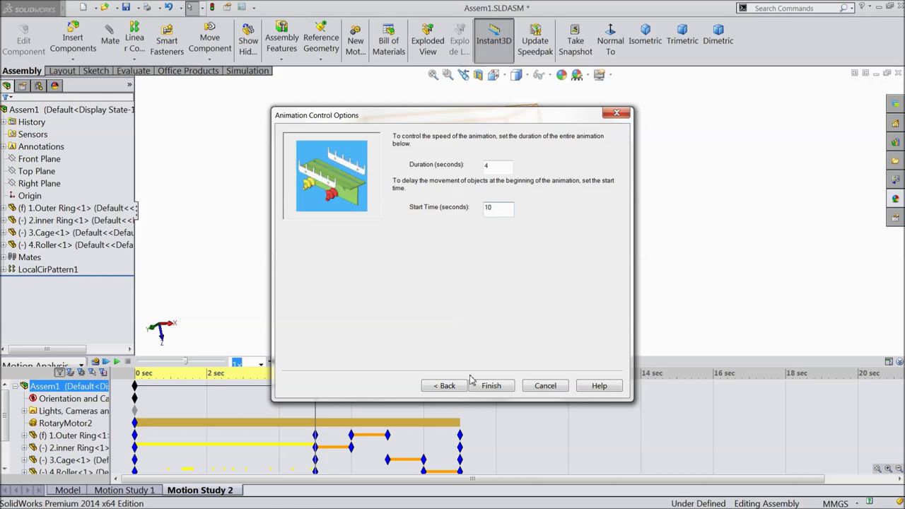
click(491, 388)
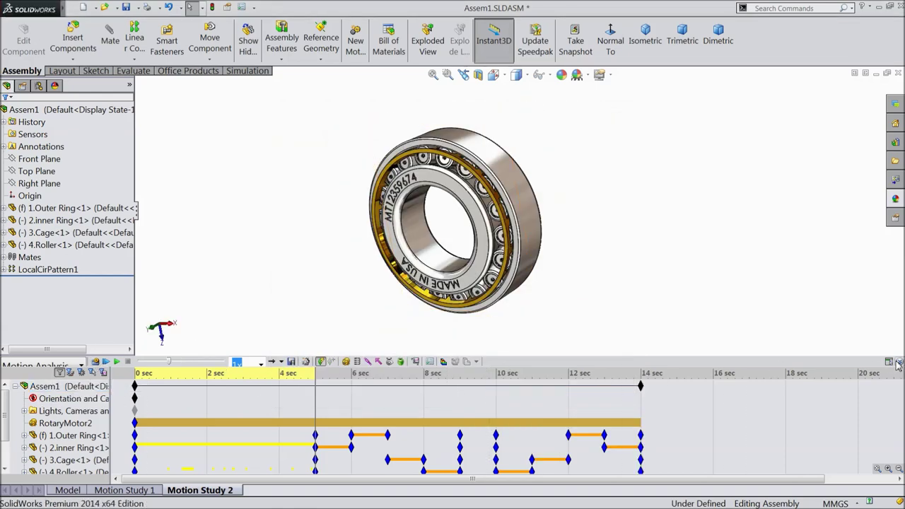
Step: Calculate the motion study, collapse the MotionManager timeline and play the complete animation
click(67, 386)
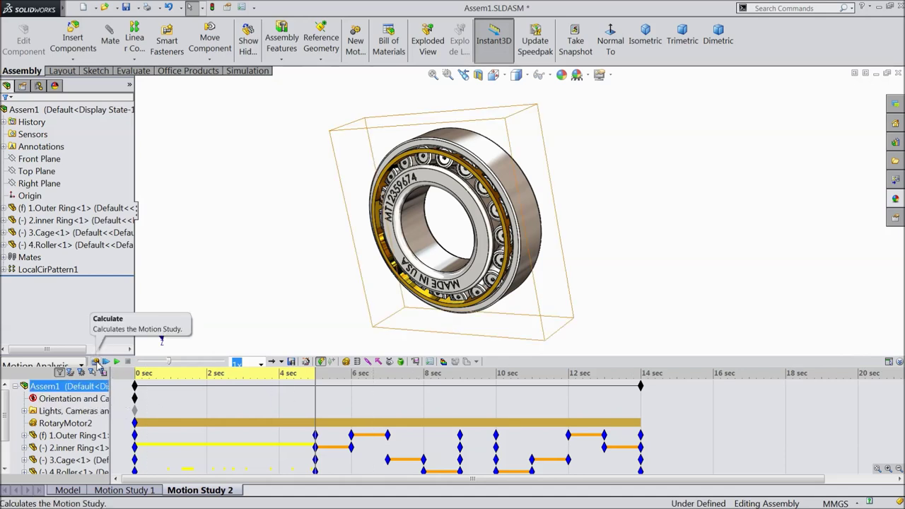
click(95, 361)
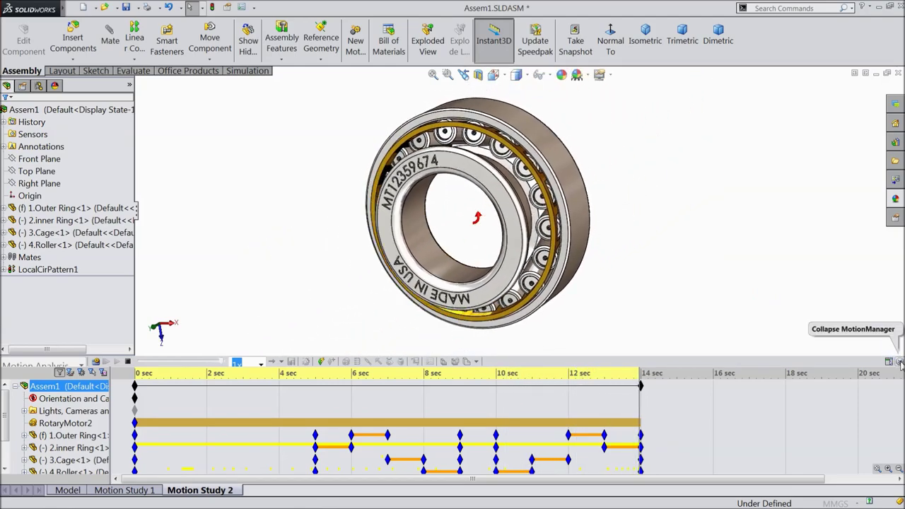
click(899, 362)
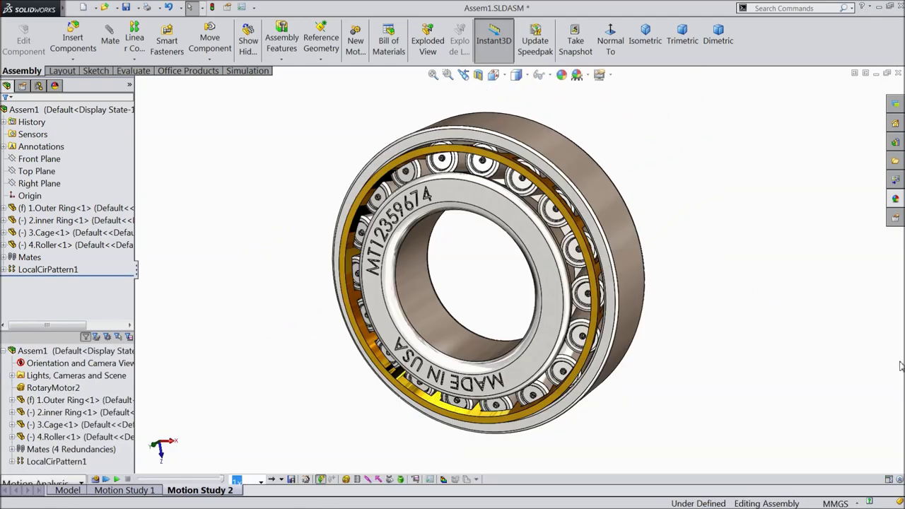
click(118, 480)
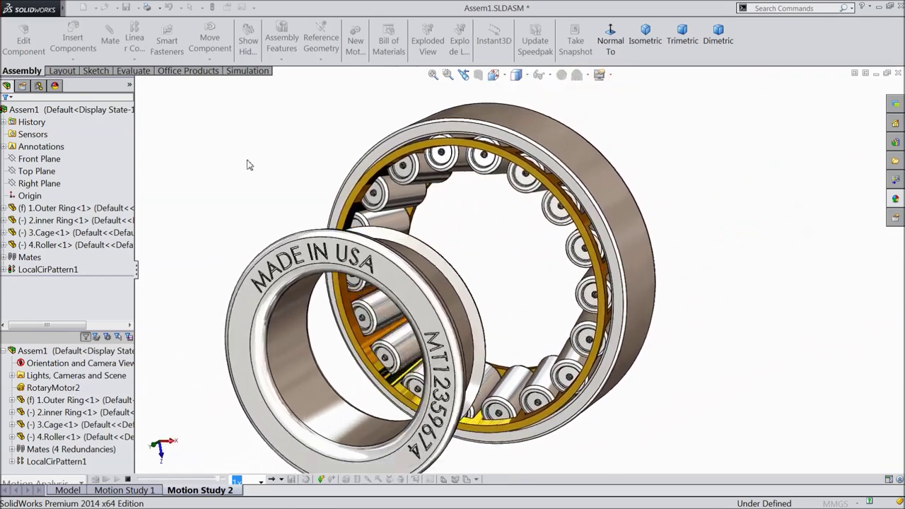
Step: Save the entire animation to the Desktop as Assem1.avi in 16:9 format at 20 frames per second with Microsoft Video 1 compression
click(292, 481)
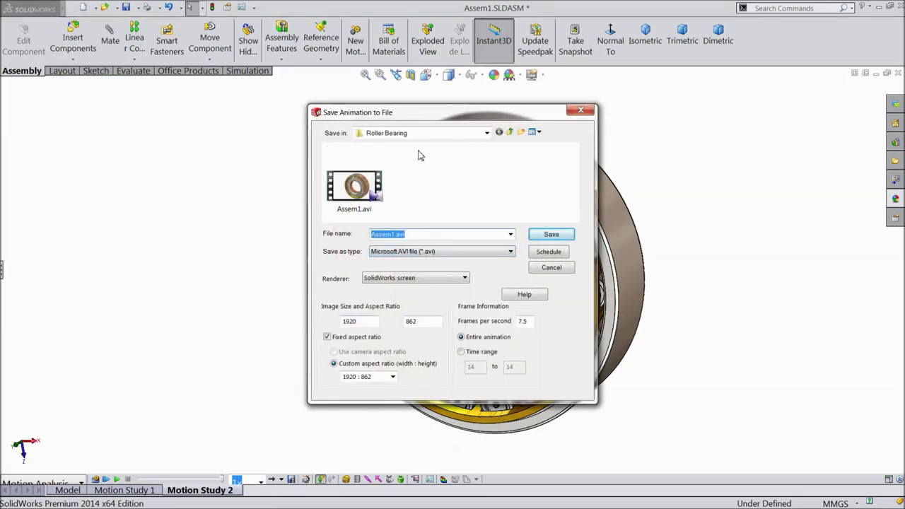
click(487, 133)
click(394, 155)
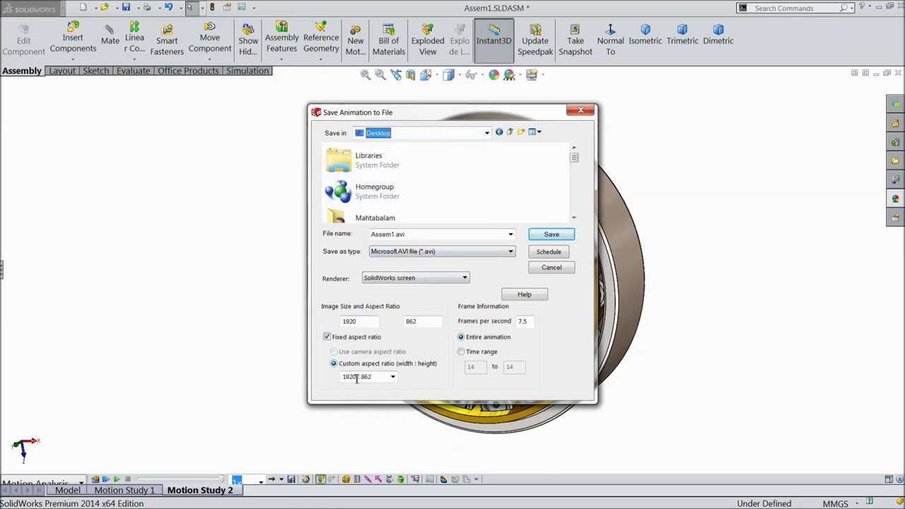
click(392, 377)
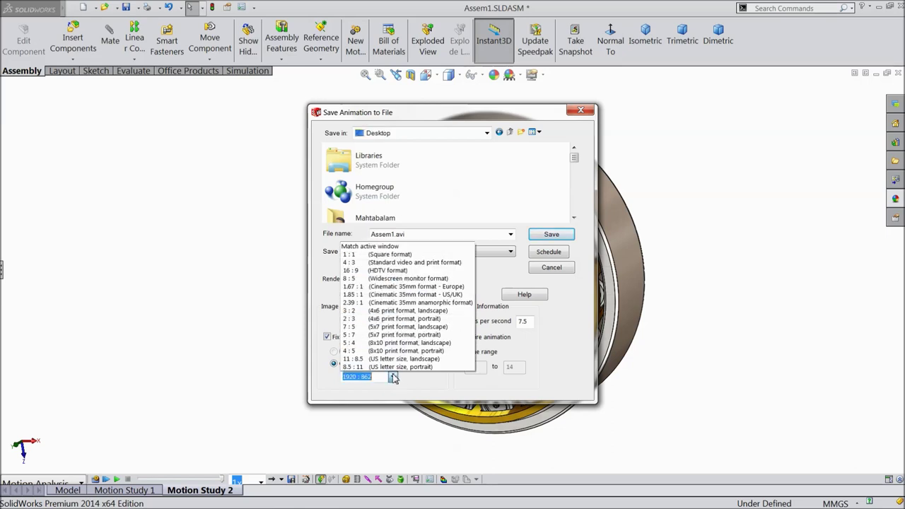
click(360, 273)
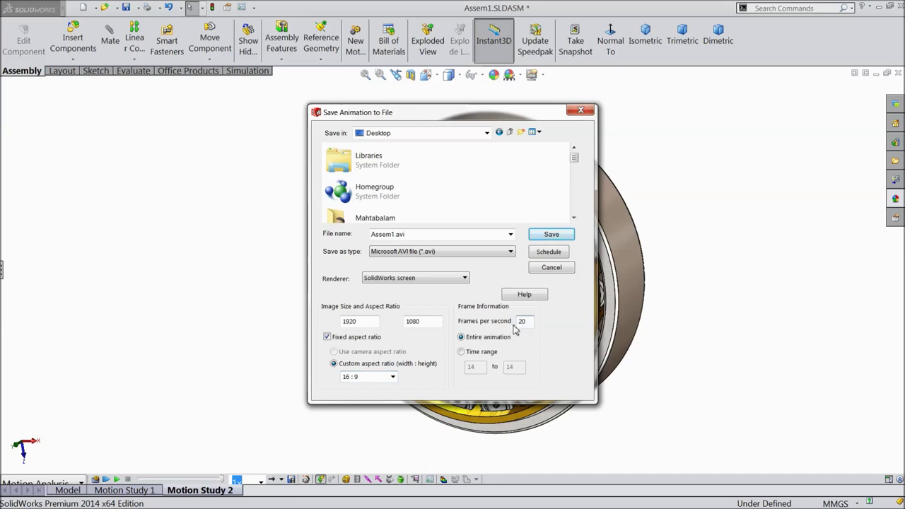
click(548, 237)
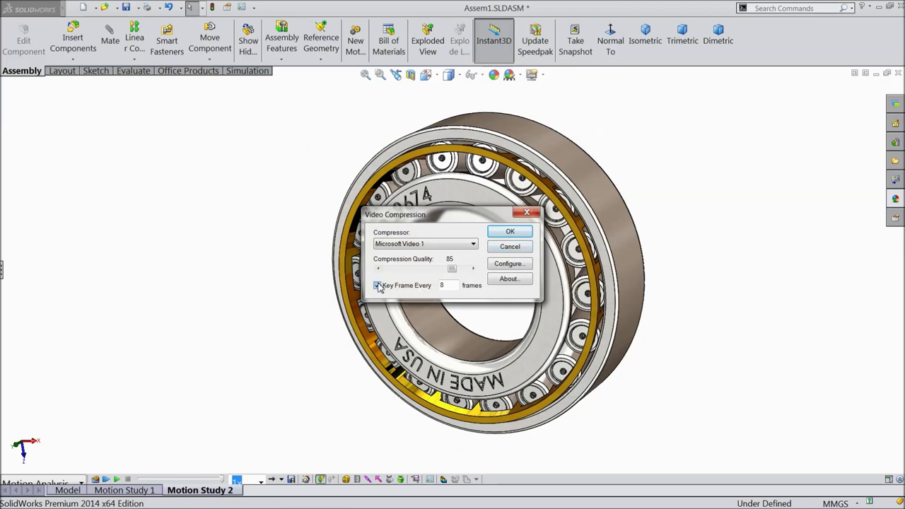
click(512, 232)
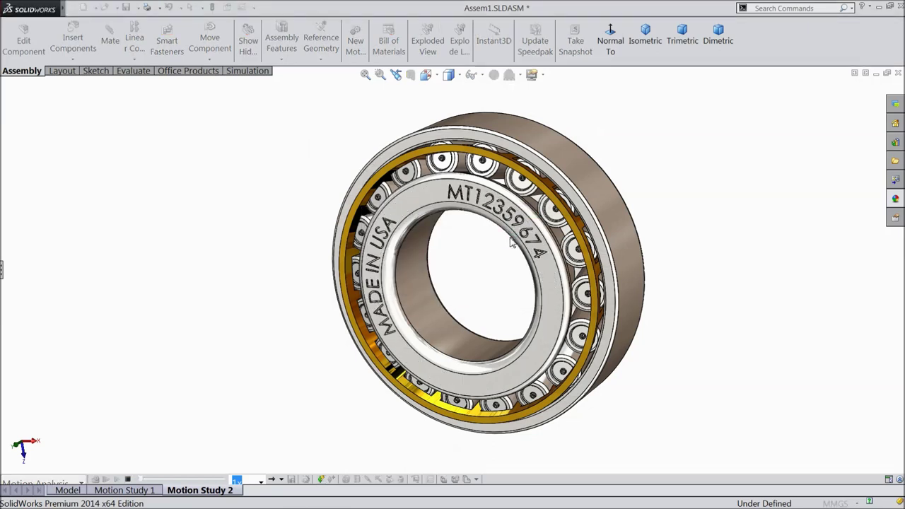